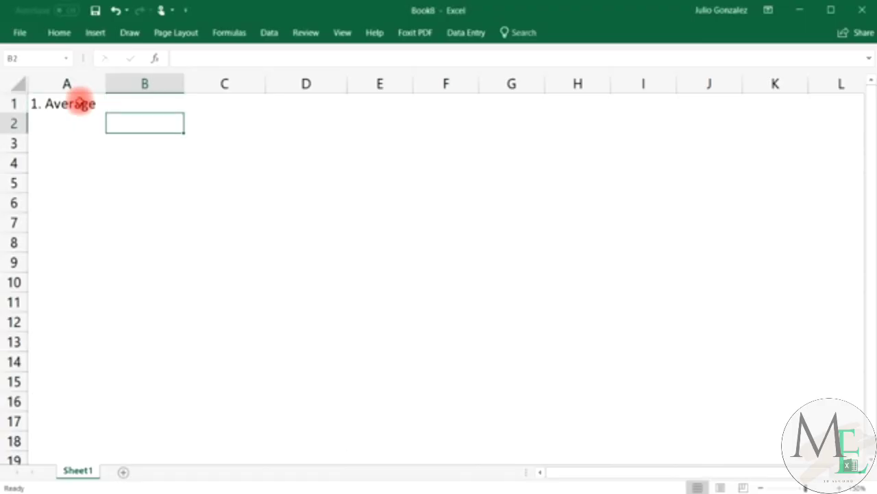
# Enter 15, 27, 42, 93 and 56 into B2:B6.
pyautogui.write('15')
pyautogui.press('Return')
pyautogui.write('2')
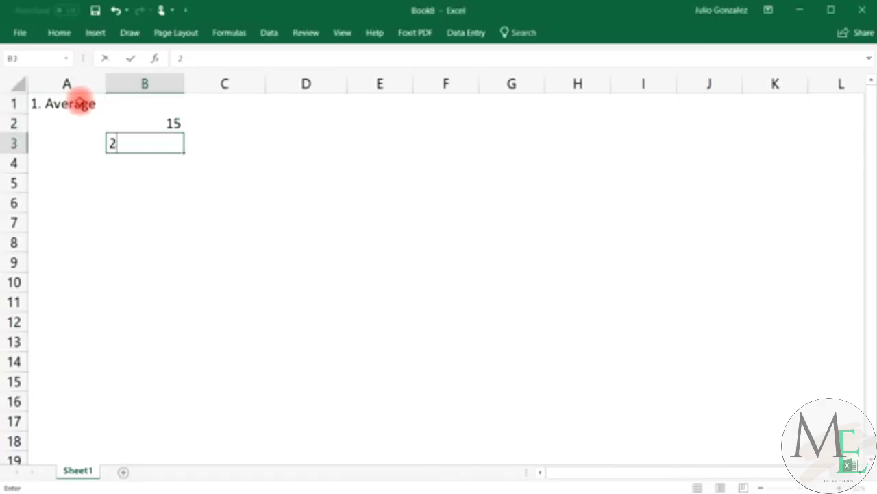
pyautogui.write('7')
pyautogui.press('Return')
pyautogui.write('42')
pyautogui.press('Return')
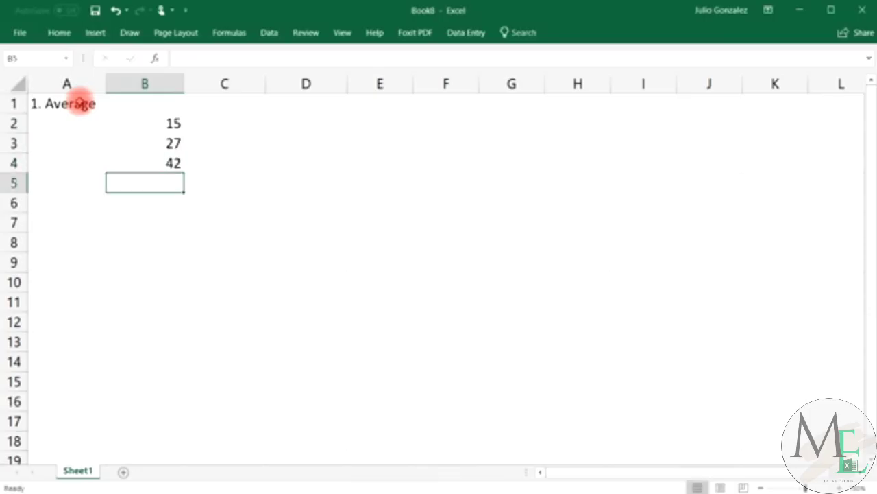
pyautogui.write('93')
pyautogui.press('Return')
pyautogui.write('56')
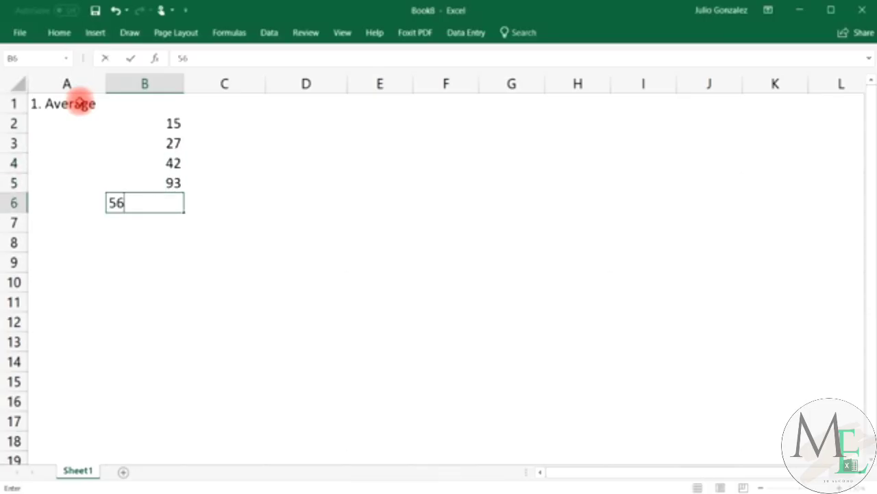
pyautogui.press('Return')
# Continue the list with 84, 75, 33 and 49 in B7:B10.
pyautogui.write('84')
pyautogui.press('Return')
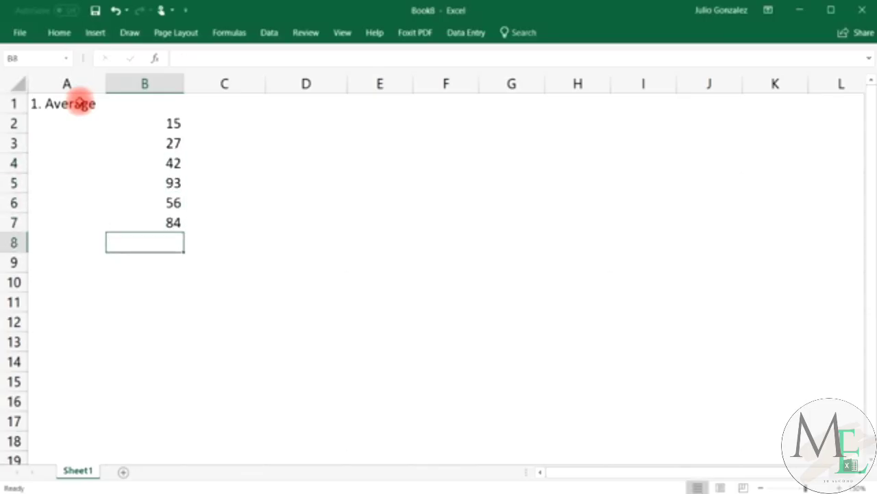
pyautogui.write('75')
pyautogui.hotkey('ctrl', 'Return')
pyautogui.press('Return')
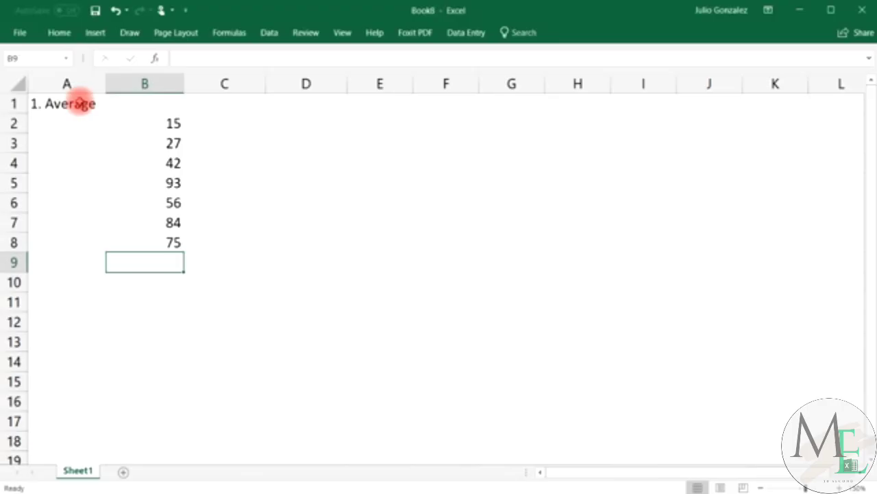
pyautogui.write('33')
pyautogui.press('Return')
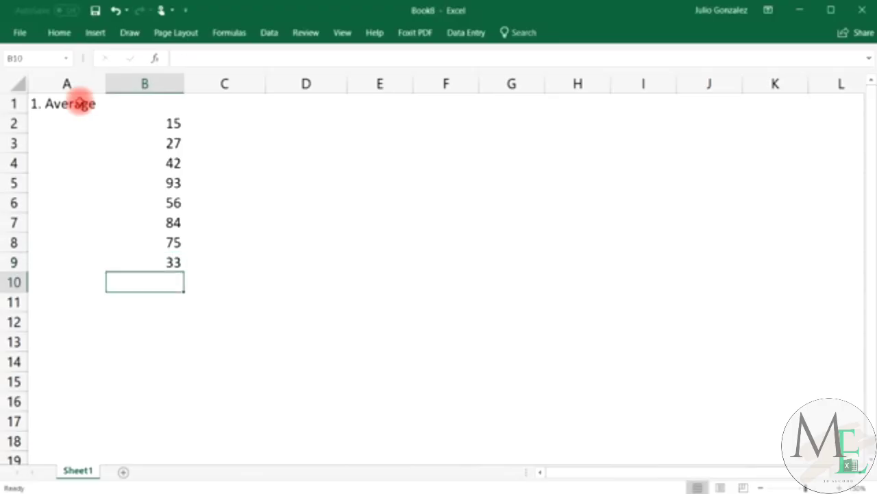
pyautogui.write('49')
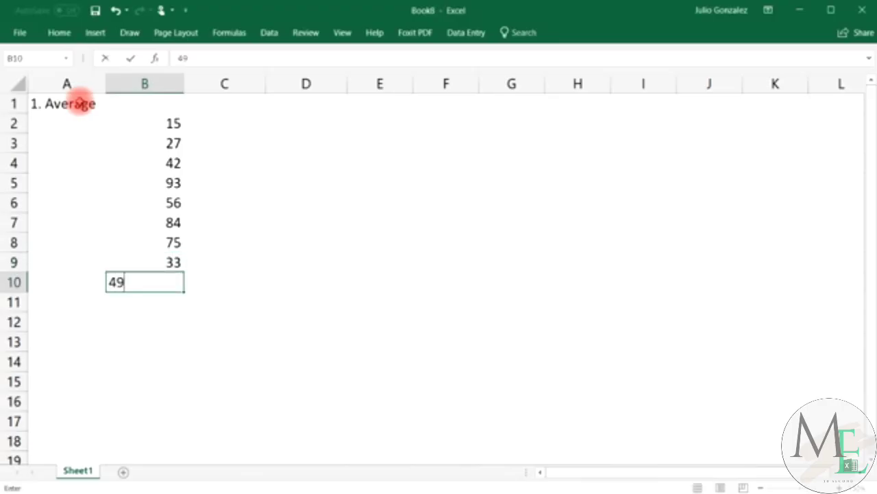
pyautogui.press('Return')
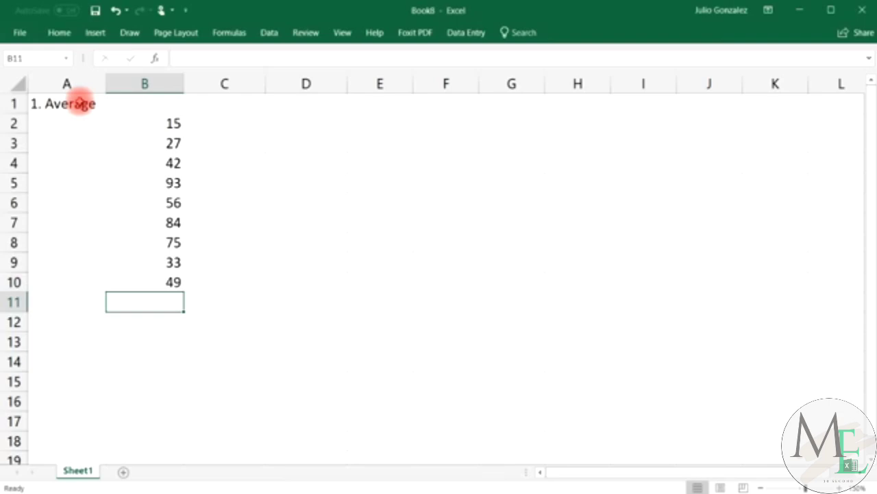
# Enter =average(B2:B9) in B11, giving 53.125.
pyautogui.write('=averag')
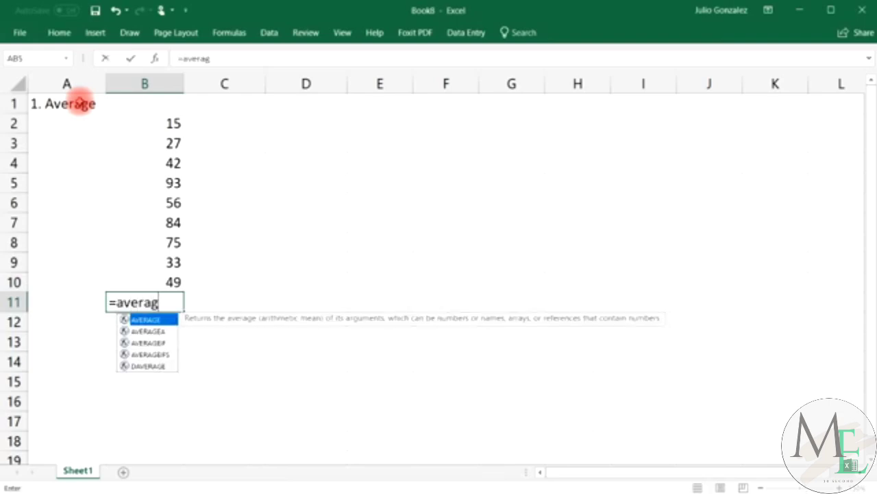
pyautogui.write('e(')
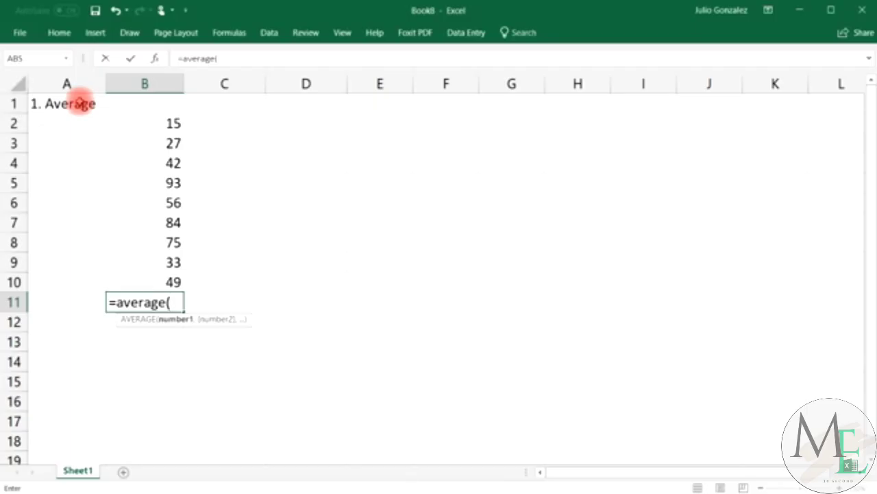
pyautogui.moveTo(168, 118); pyautogui.dragTo(156, 261)
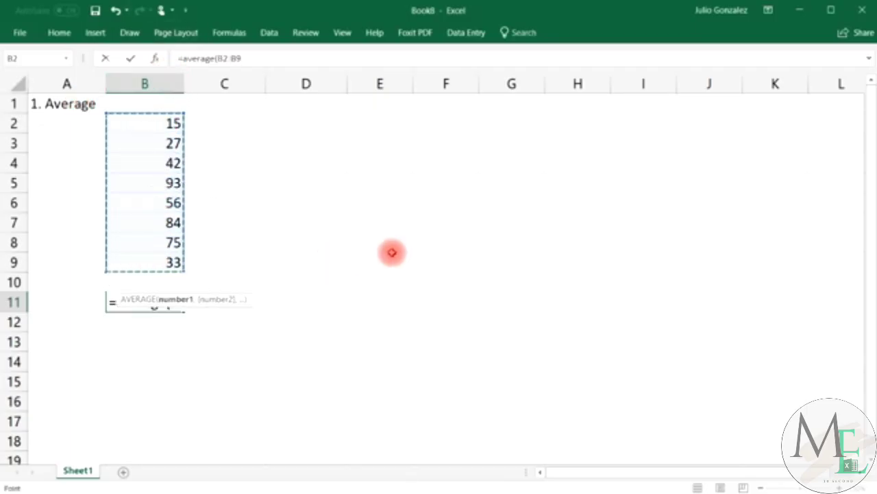
pyautogui.write(')')
pyautogui.press('Return')
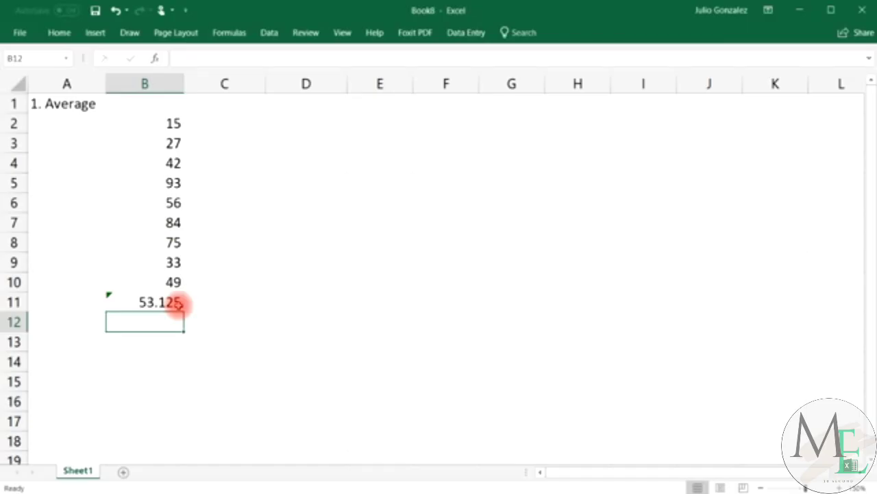
# Put =average(100,200) in B13 (150) and =average(100,200,300) in B14 (200).
pyautogui.click(159, 343)
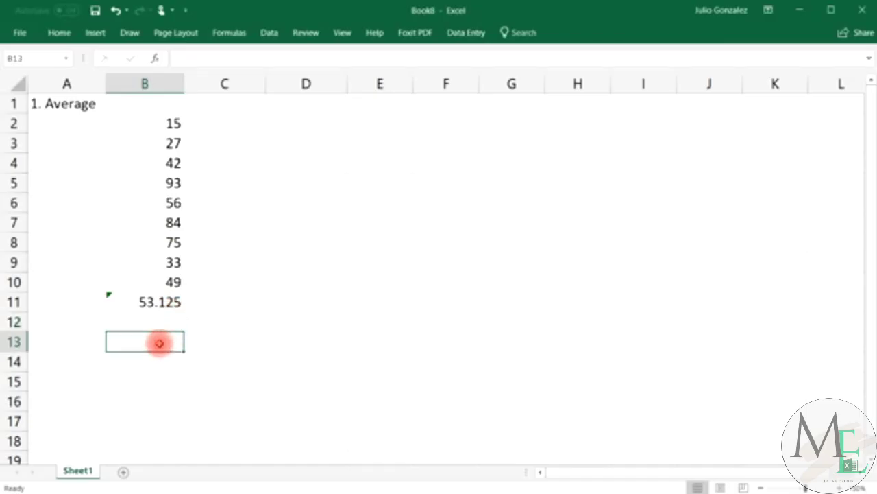
pyautogui.write('=')
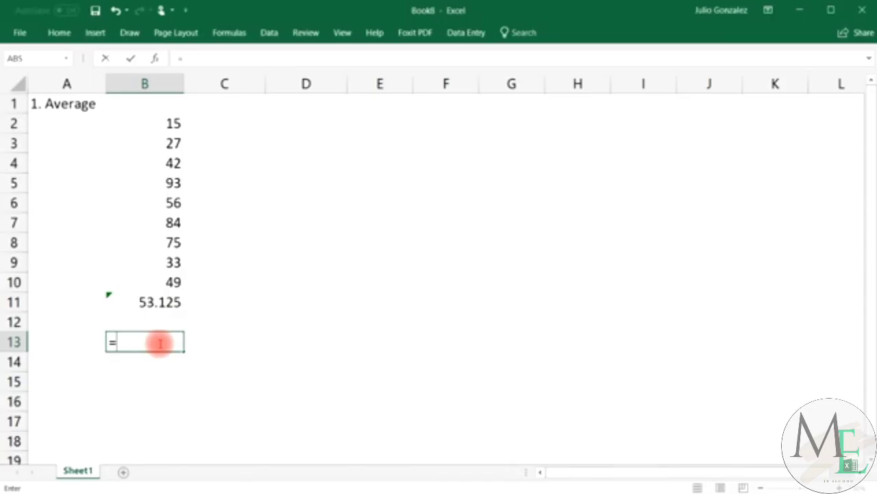
pyautogui.write('average')
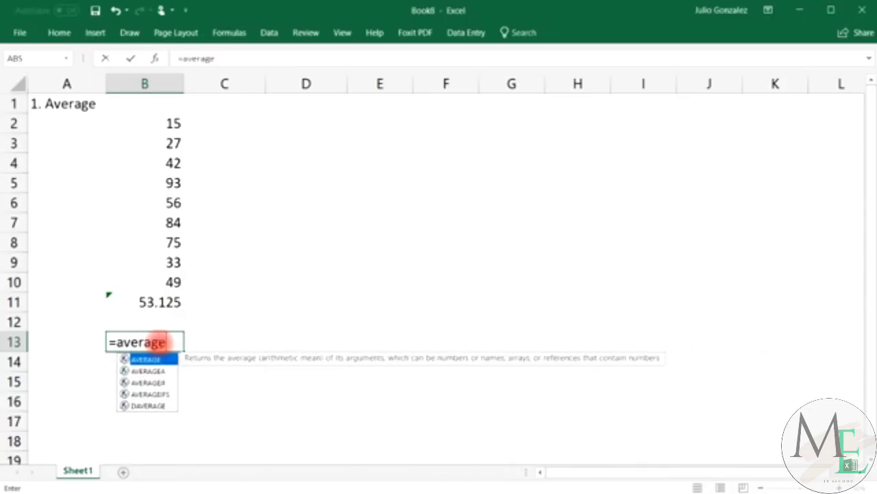
pyautogui.write('(')
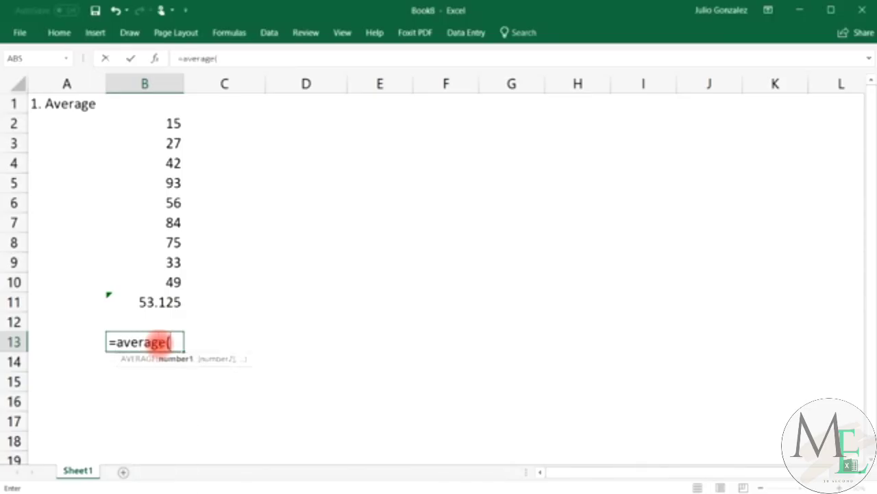
pyautogui.write('100,200')
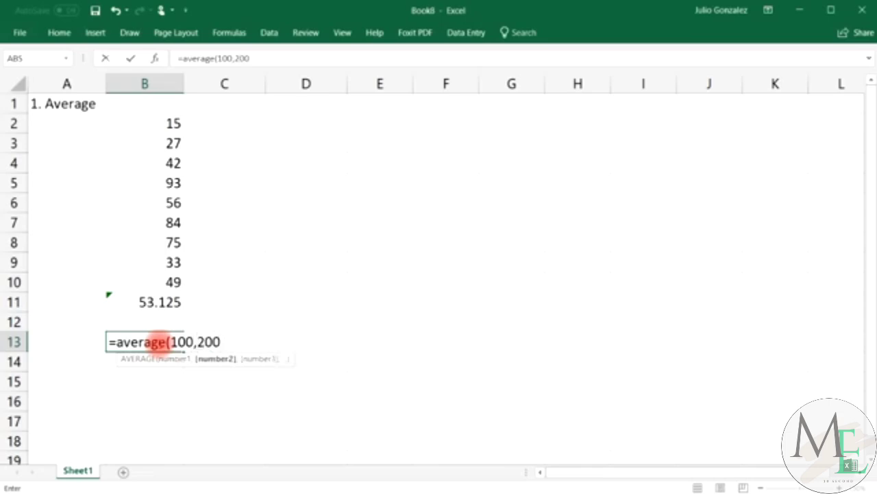
pyautogui.write(')')
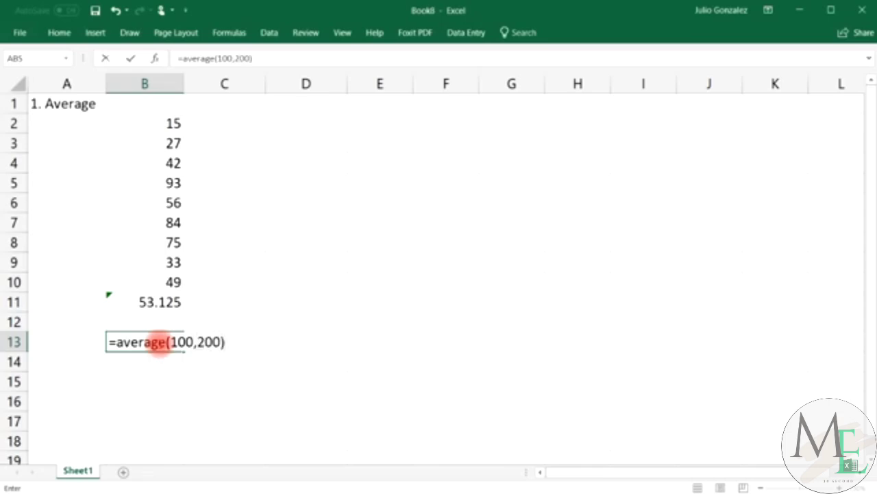
pyautogui.press('Return')
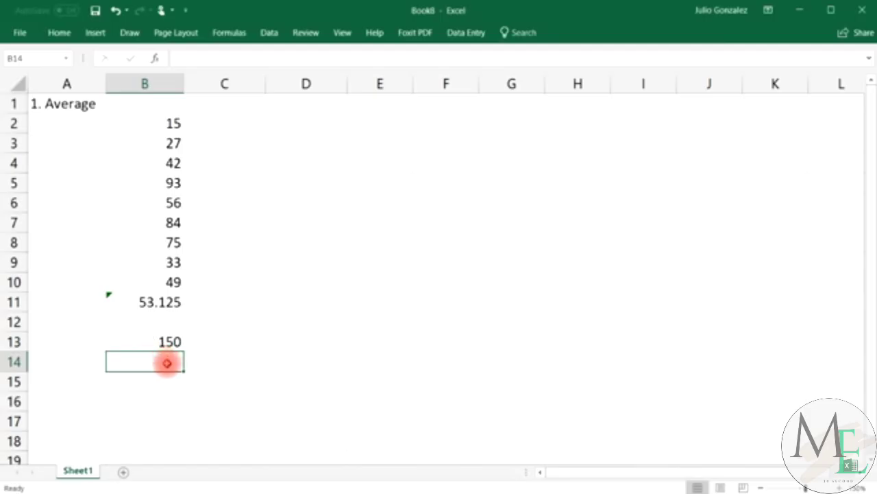
pyautogui.write('=averag')
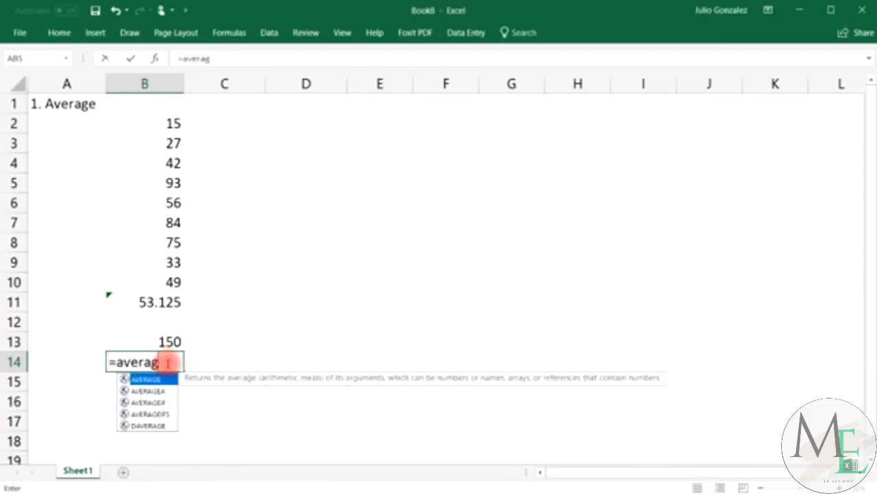
pyautogui.write('e(')
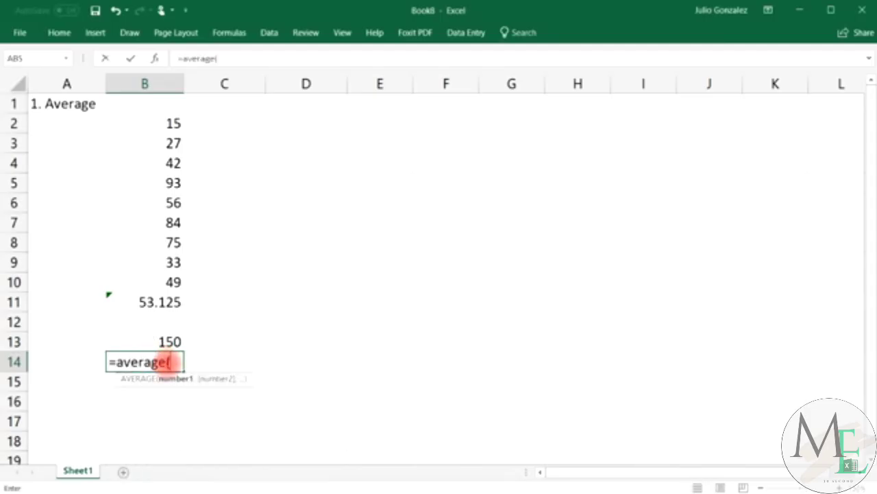
pyautogui.write('100,200')
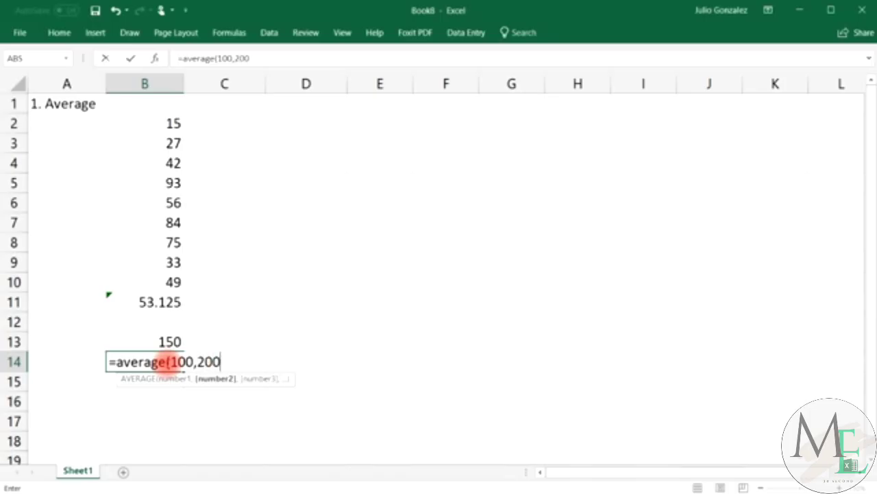
pyautogui.write(',300)')
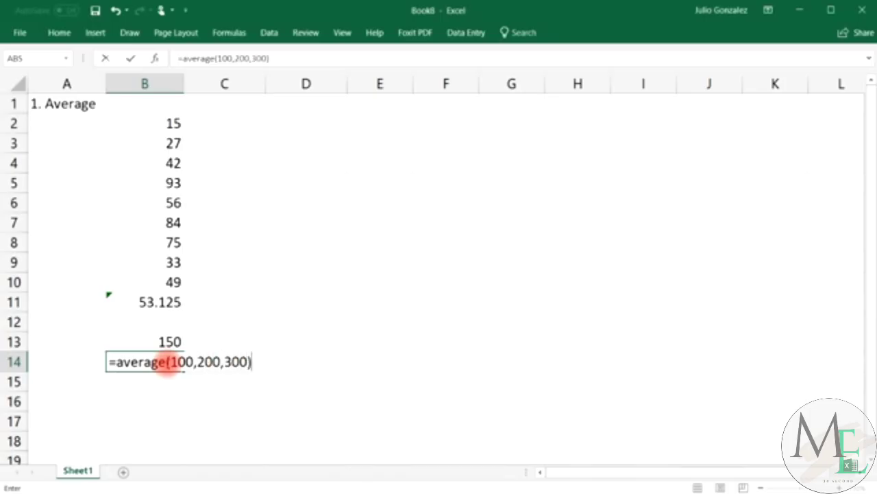
pyautogui.press('Return')
pyautogui.click(170, 362)
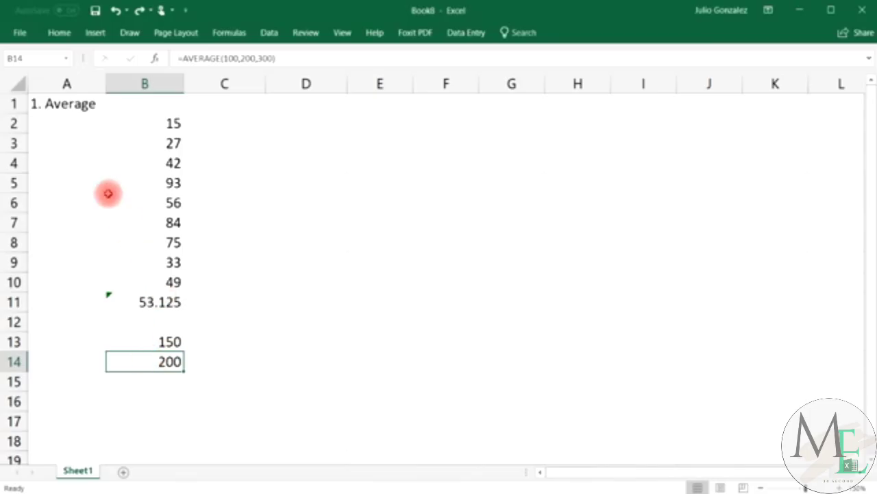
# Retitle A1 as '2. Sum' and clear the old averages in B11:B14.
pyautogui.click(70, 104)
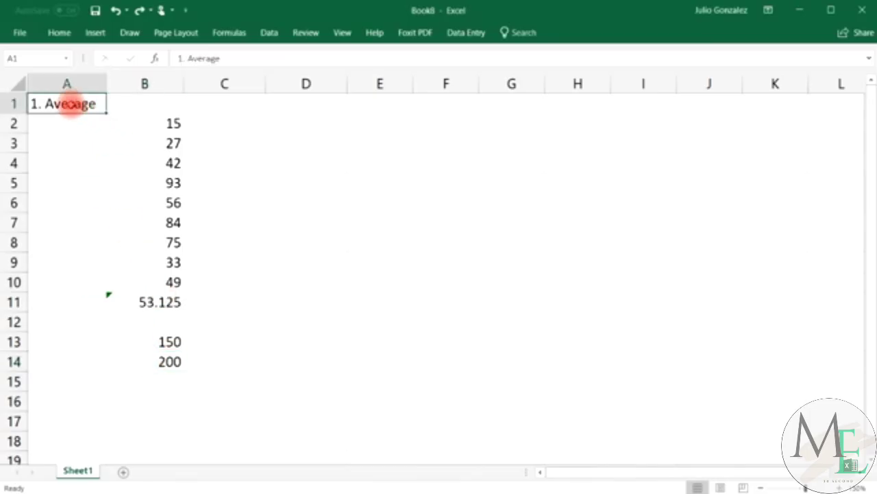
pyautogui.write('2. S')
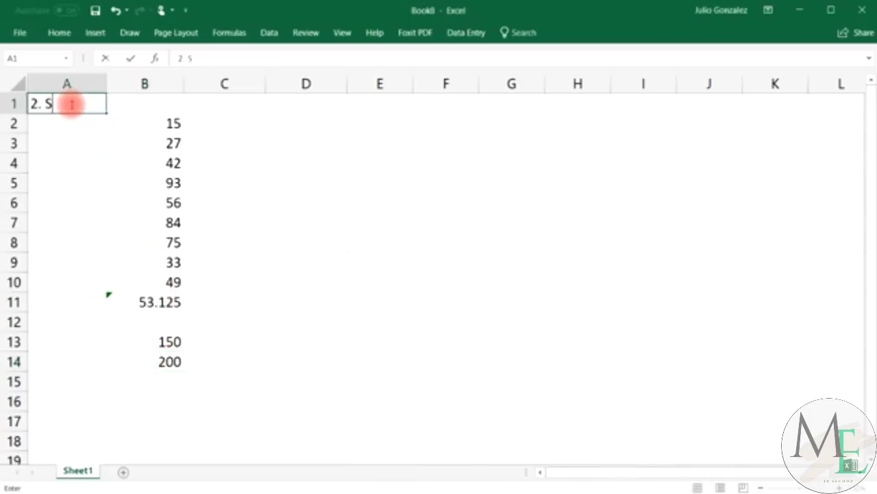
pyautogui.write('um')
pyautogui.press('Return')
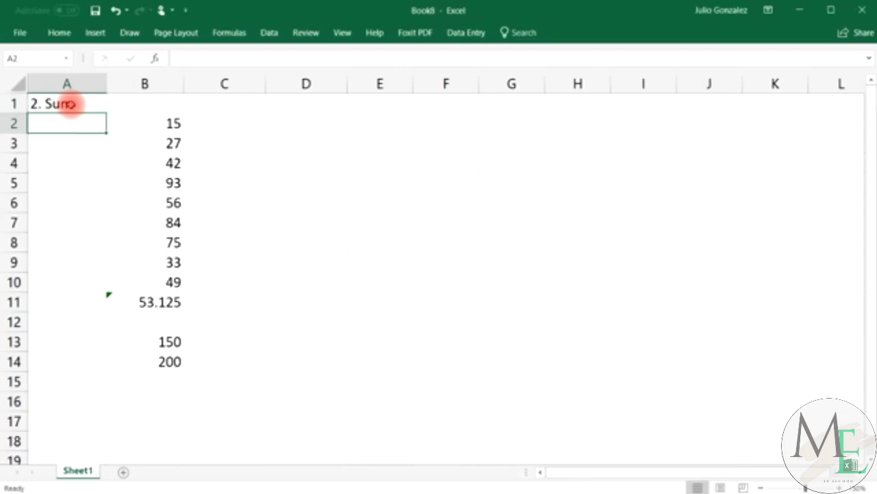
pyautogui.moveTo(137, 300); pyautogui.dragTo(161, 360)
pyautogui.press('Delete')
# Enter =sum(B2:B9) in B11, totalling 425.
pyautogui.click(162, 301)
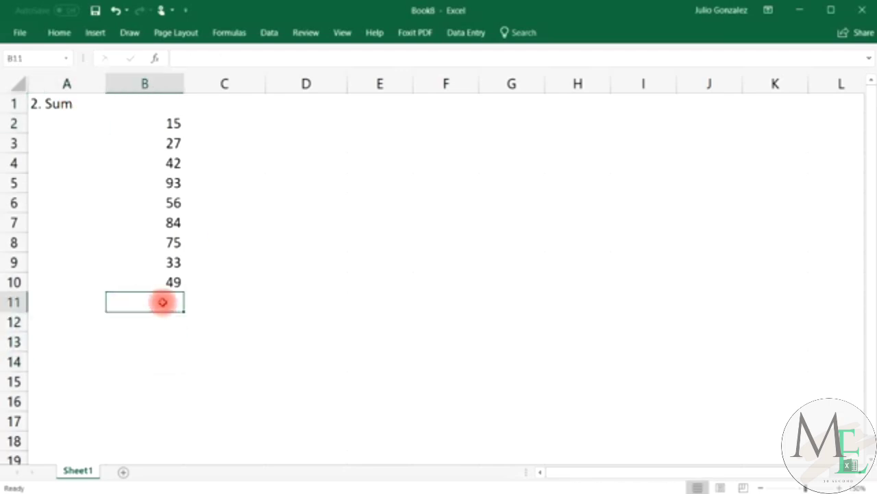
pyautogui.write('=sum(')
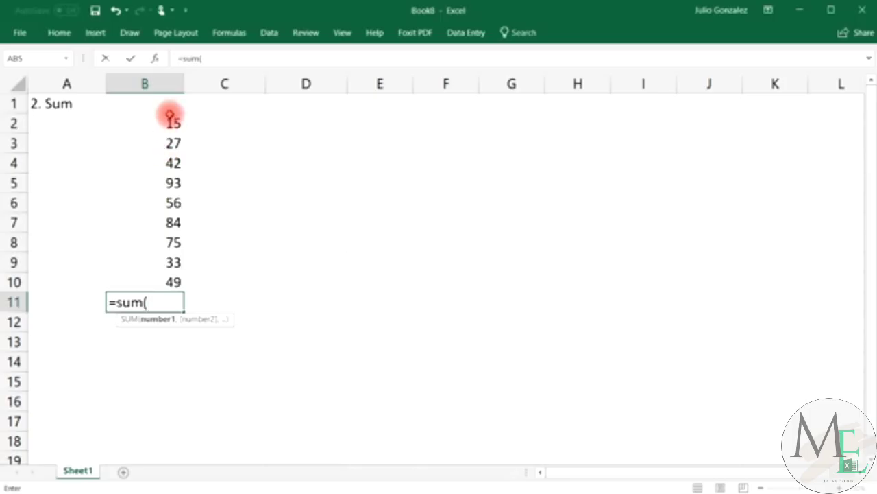
pyautogui.moveTo(169, 120); pyautogui.dragTo(154, 263)
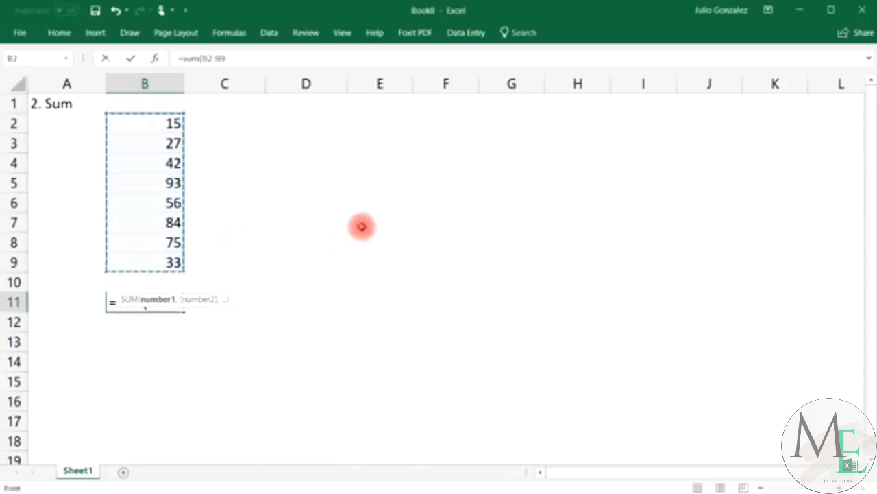
pyautogui.write(')')
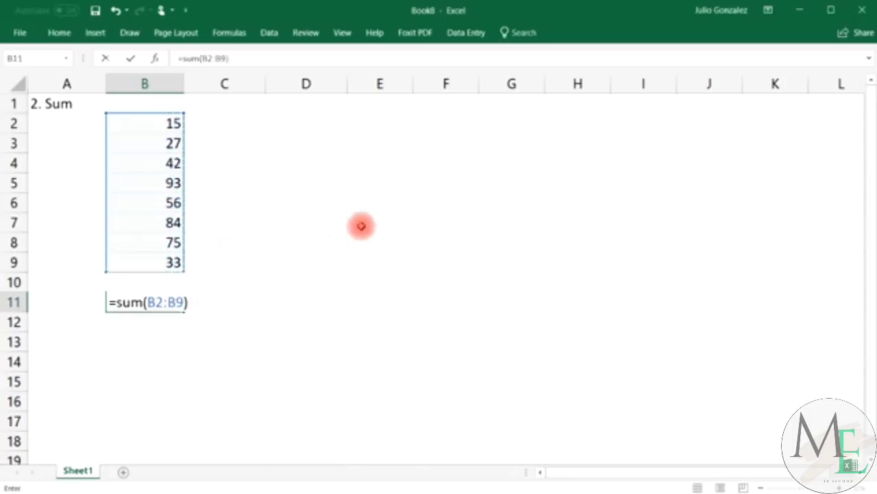
pyautogui.press('Return')
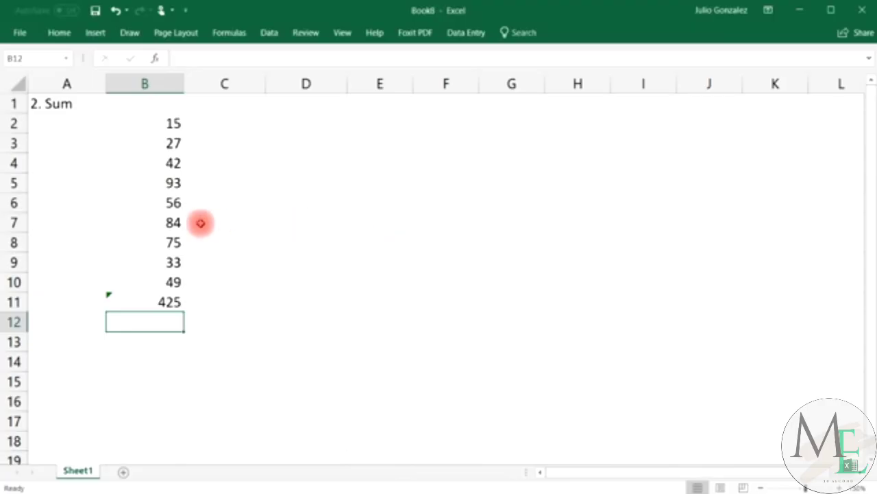
# Enter =sum(50,125) in B13 and =50+125 in B14, both giving 175.
pyautogui.click(150, 339)
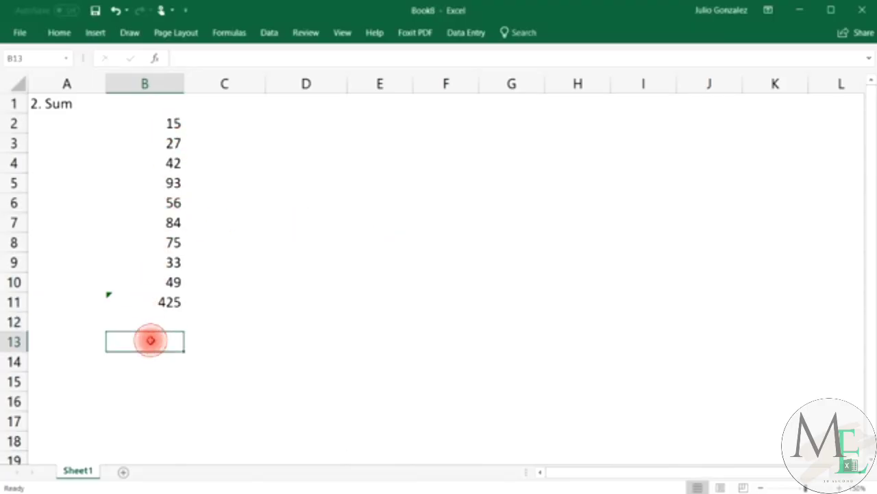
pyautogui.write('=sum')
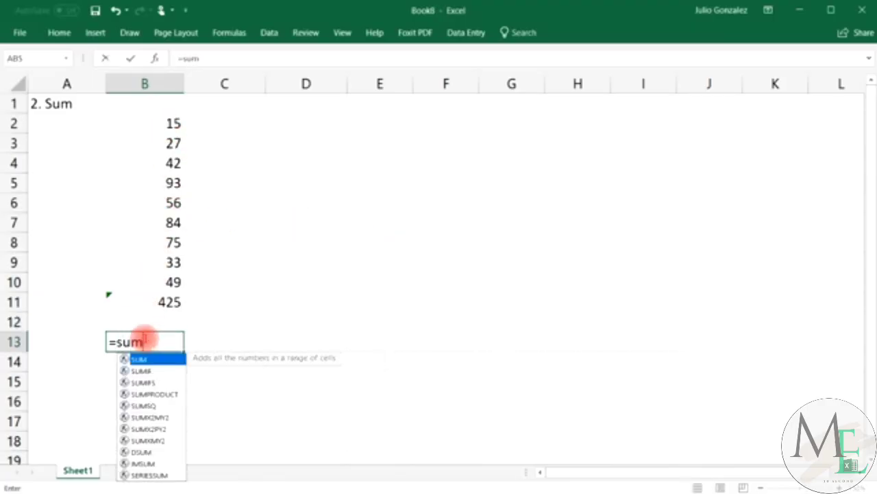
pyautogui.write('(')
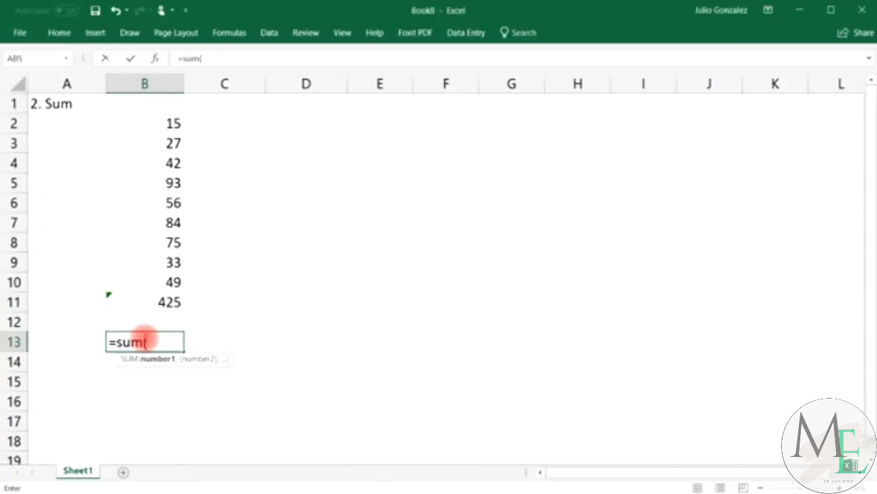
pyautogui.write('50,125)')
pyautogui.press('Return')
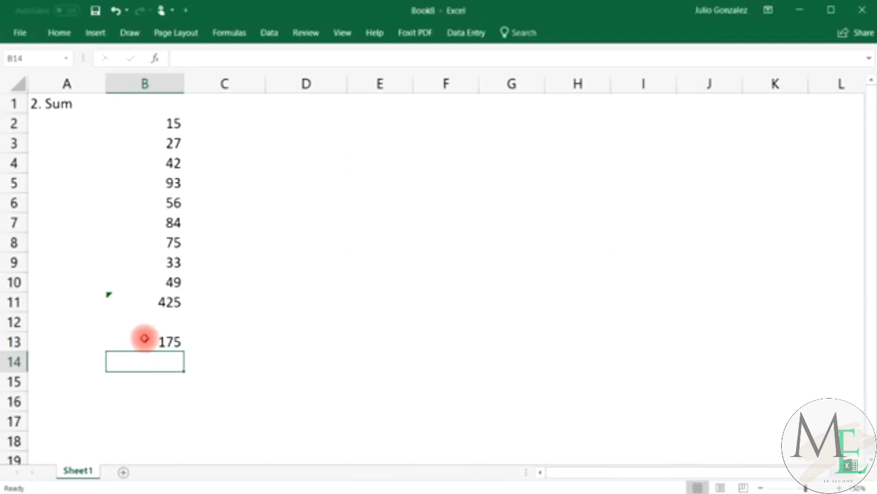
pyautogui.click(145, 338)
pyautogui.click(145, 362)
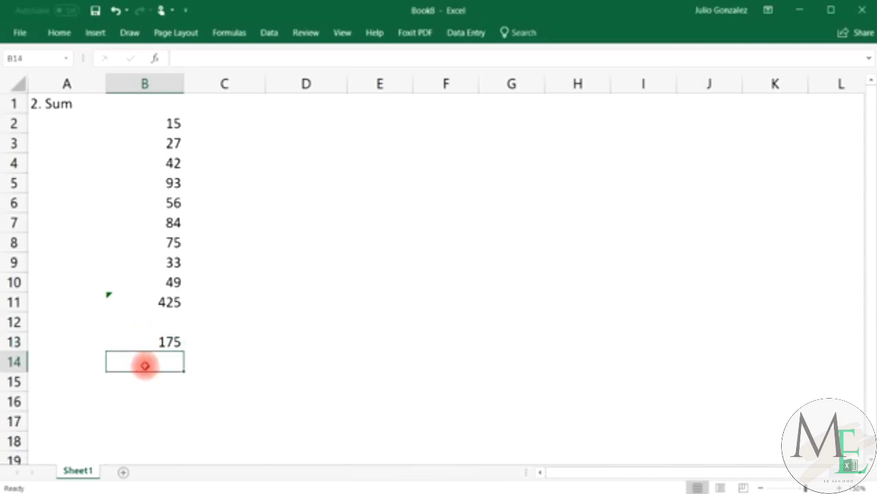
pyautogui.write('=50+125')
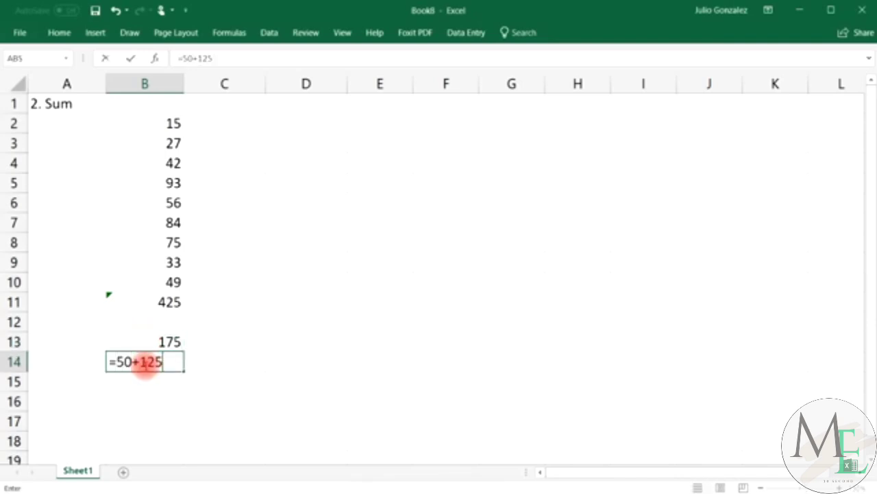
pyautogui.press('Return')
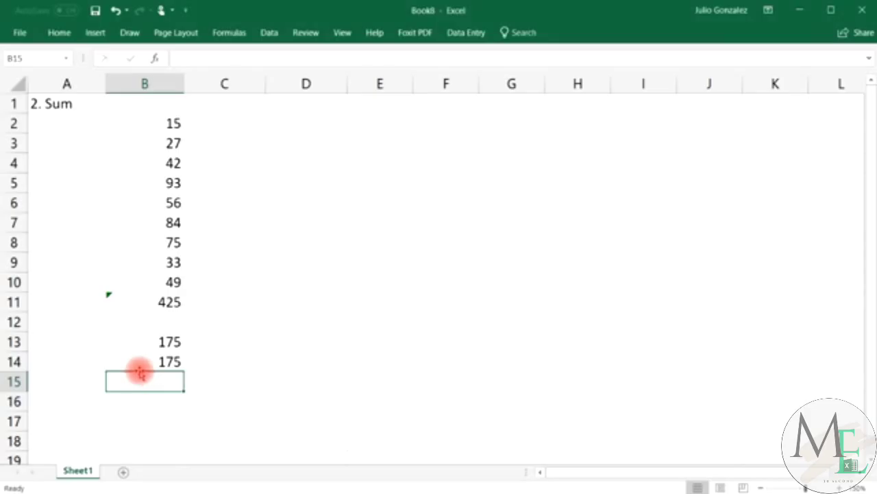
# Enter =sum(100,200,300) in B15 and =100+200+300 in B16, both giving 600.
pyautogui.click(138, 379)
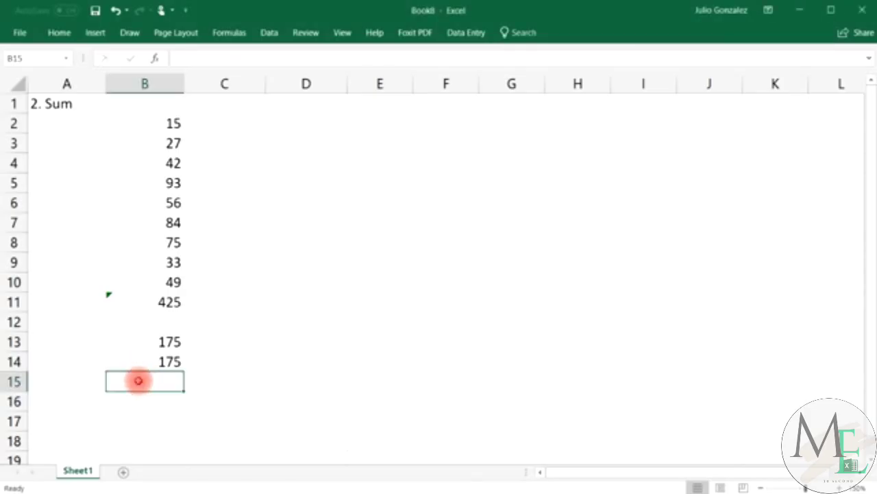
pyautogui.write('=')
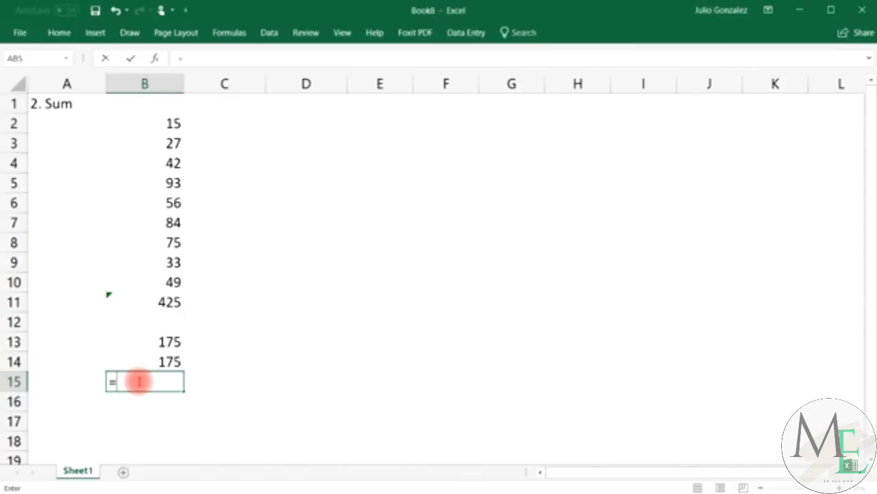
pyautogui.write('sum(')
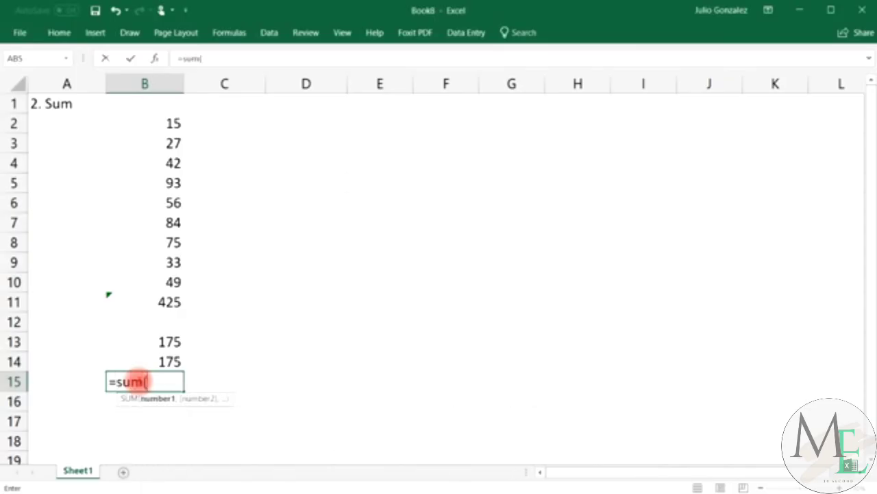
pyautogui.write('100,200')
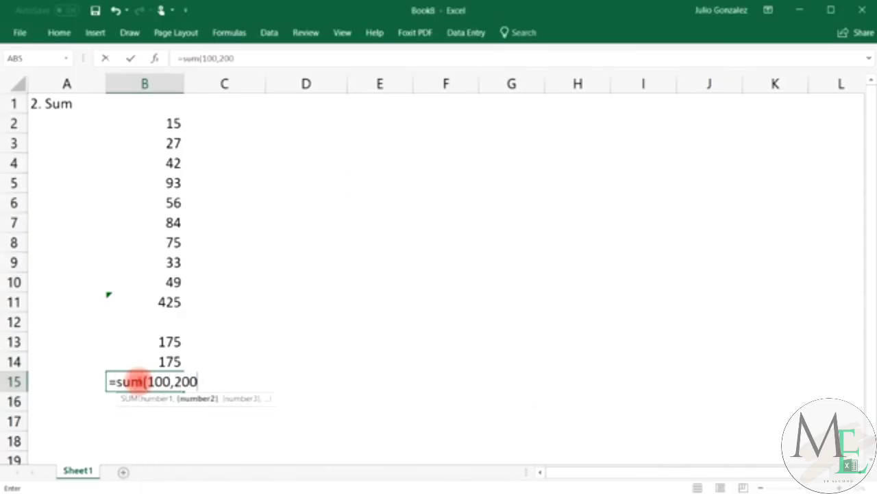
pyautogui.write(',300)')
pyautogui.press('Return')
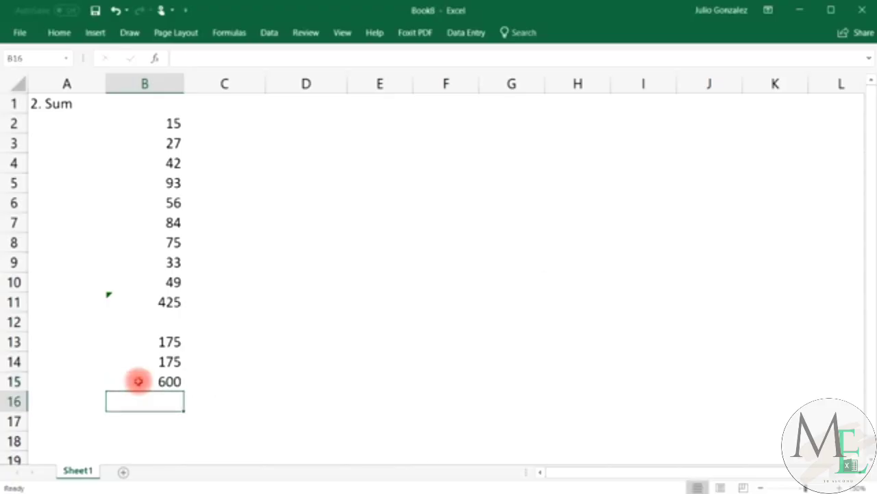
pyautogui.write('=10')
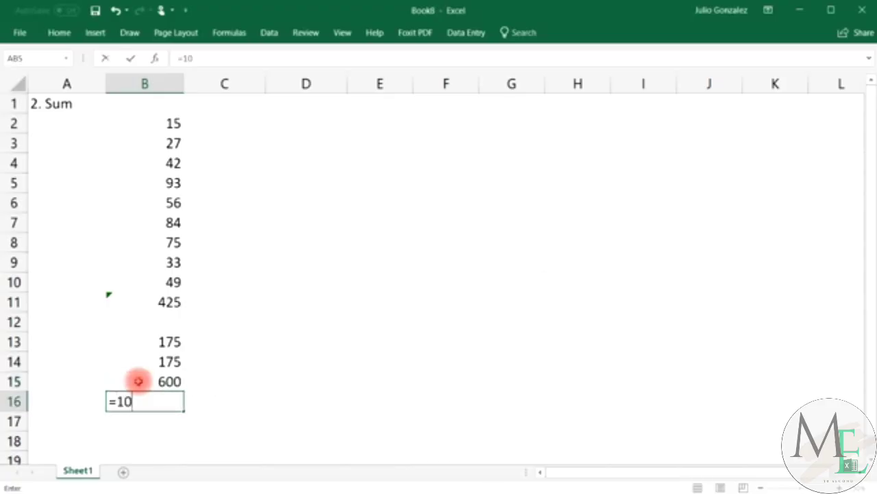
pyautogui.write('0+200+300')
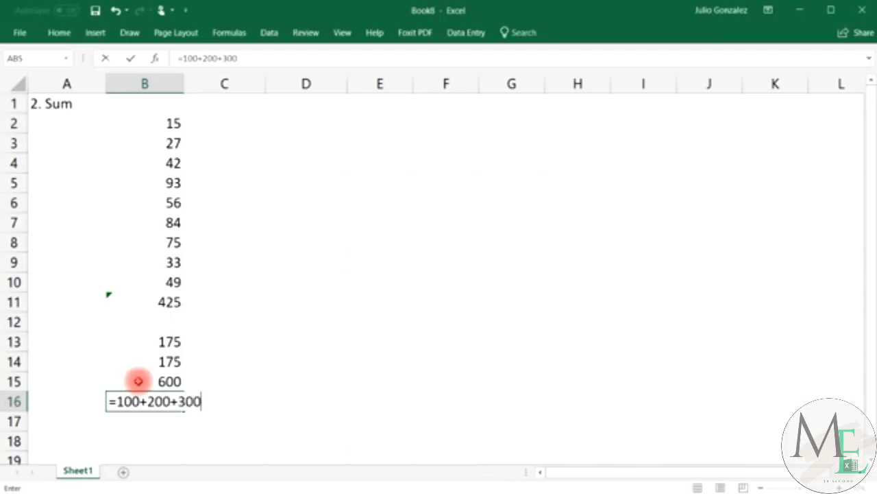
pyautogui.press('Return')
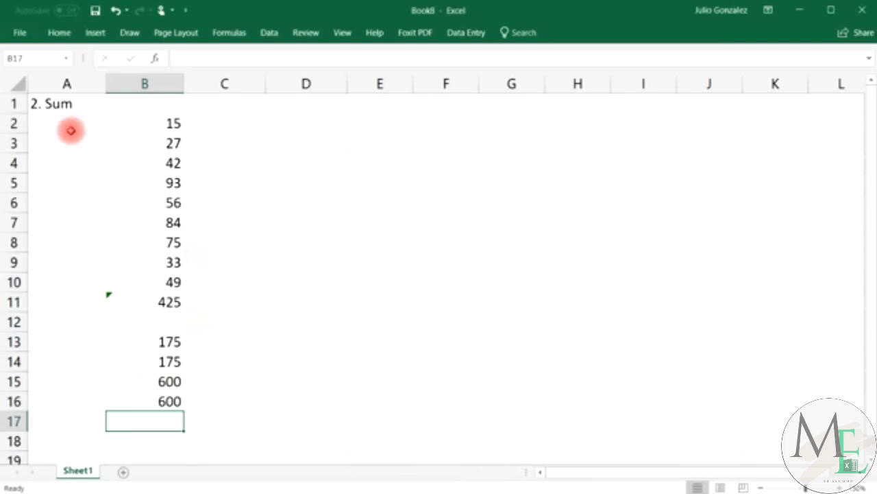
# Clear the Sum examples in A1:B16 and bring up the Car Type/Number table.
pyautogui.moveTo(39, 102); pyautogui.dragTo(173, 401)
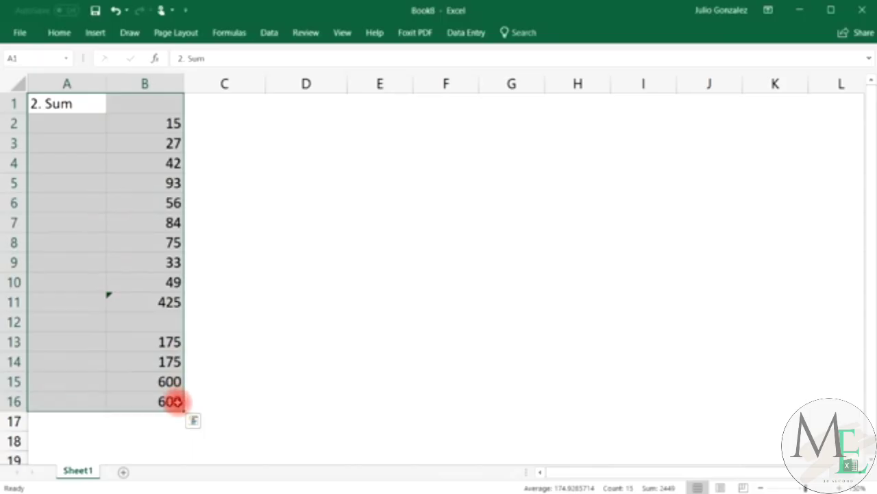
pyautogui.press('Delete')
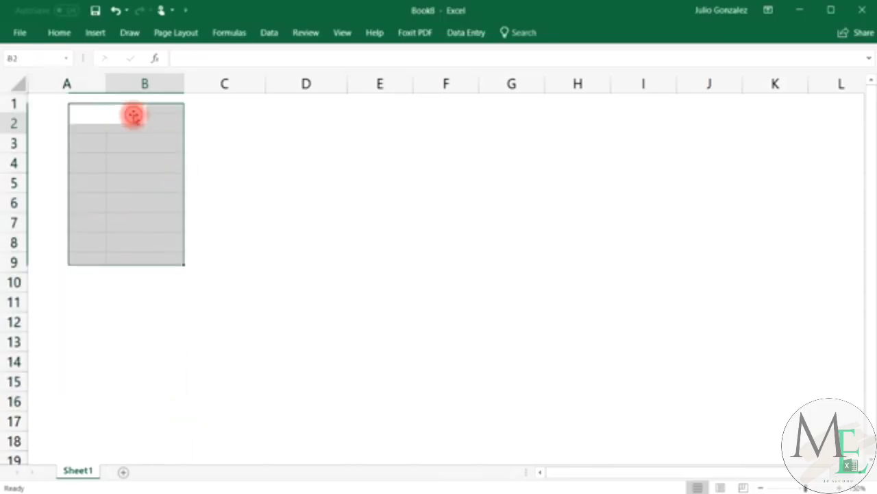
pyautogui.click(132, 115)
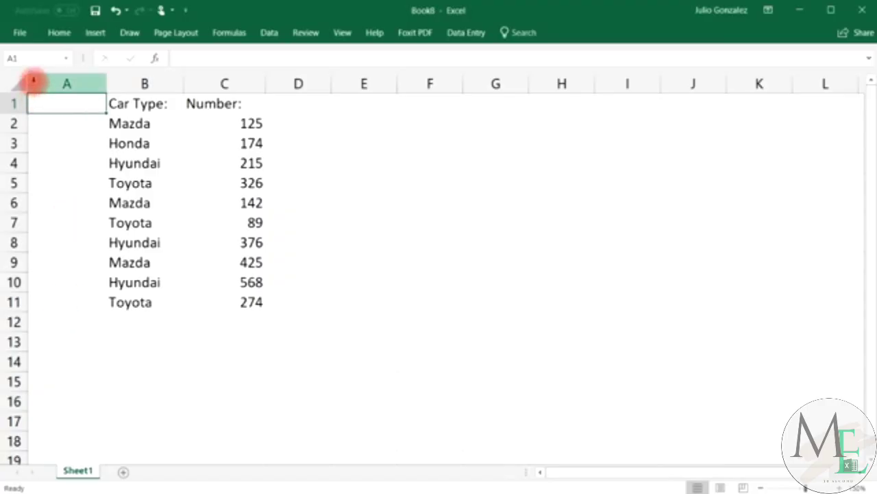
# Retitle the A1 heading as '3. SumIf'.
pyautogui.doubleClick(44, 106)
pyautogui.write('3. Sum')
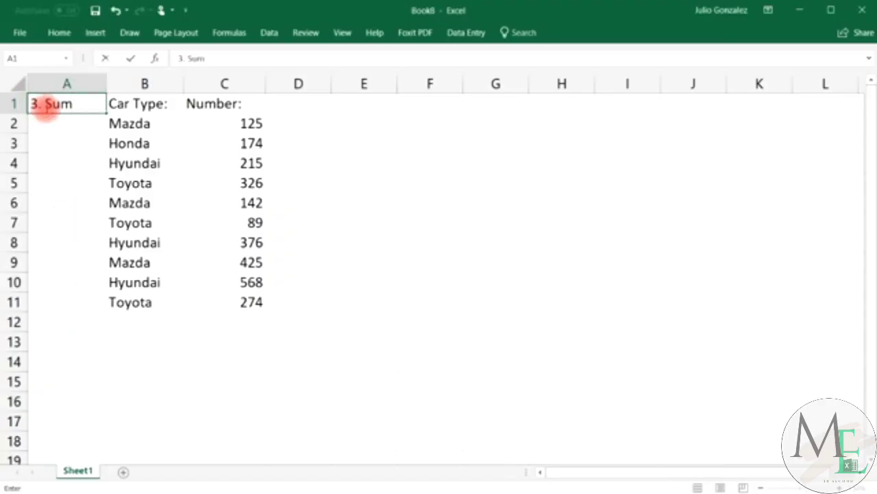
pyautogui.write('If')
pyautogui.press('Return')
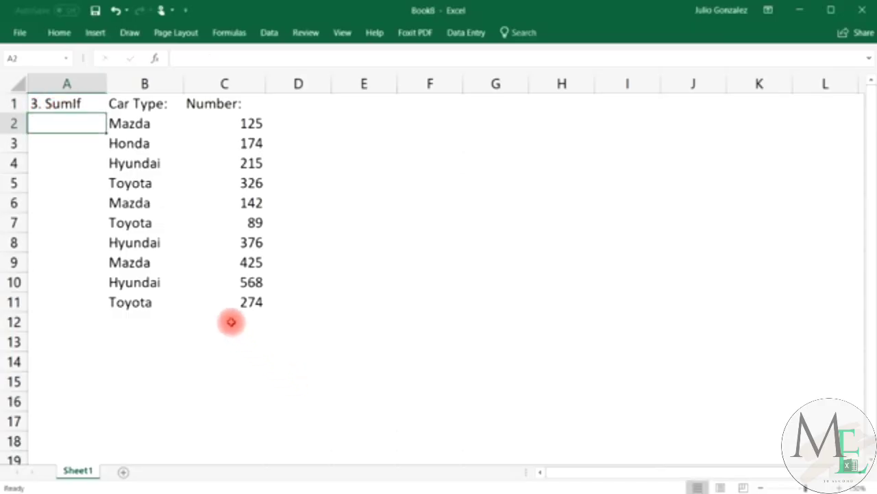
pyautogui.click(231, 321)
# Total C2:C11 with =sum in C12 to check the 2714, then delete it.
pyautogui.write('=sum')
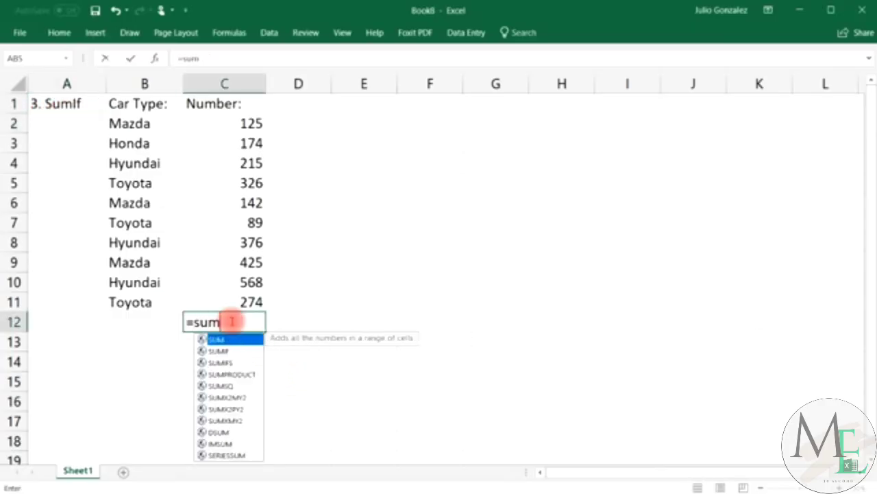
pyautogui.write('(')
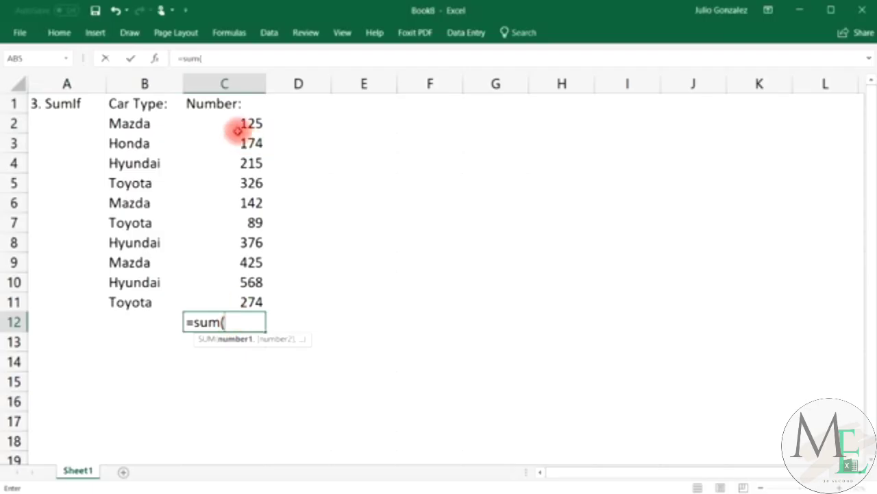
pyautogui.moveTo(236, 122); pyautogui.dragTo(240, 301)
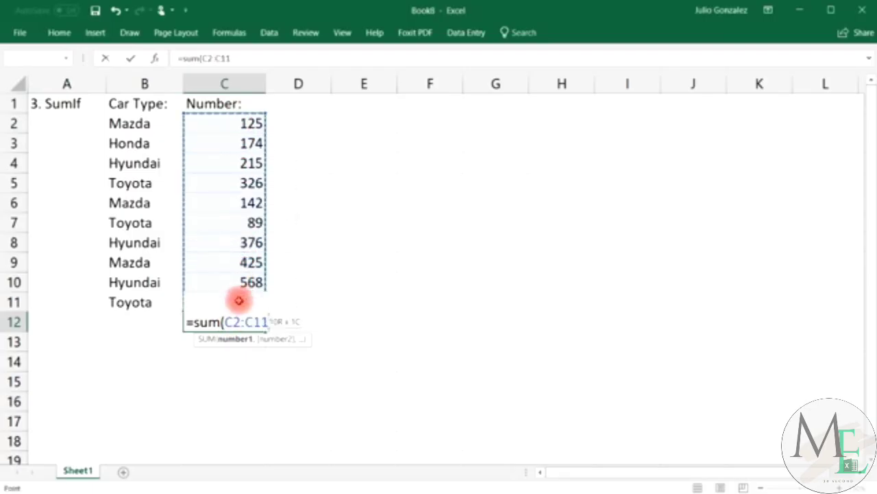
pyautogui.write(')')
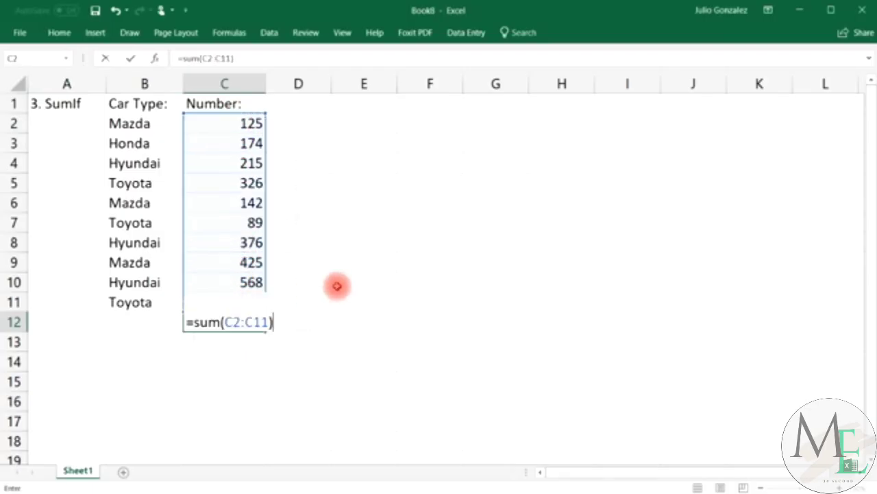
pyautogui.press('Return')
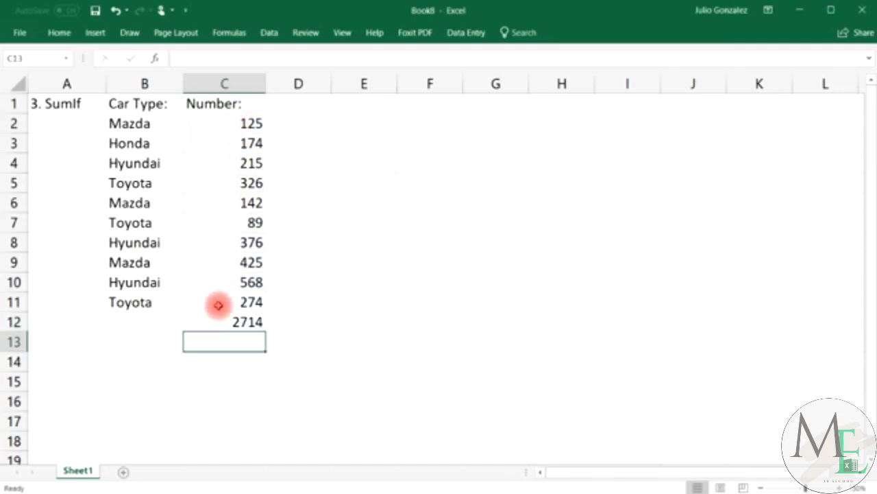
pyautogui.click(255, 320)
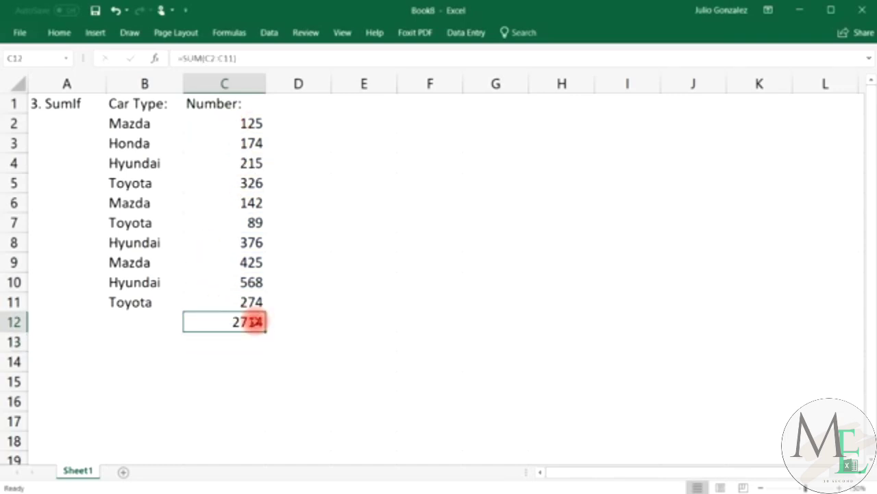
pyautogui.press('Delete')
# Label cell C13 'SumIf:'.
pyautogui.click(230, 338)
pyautogui.write('S')
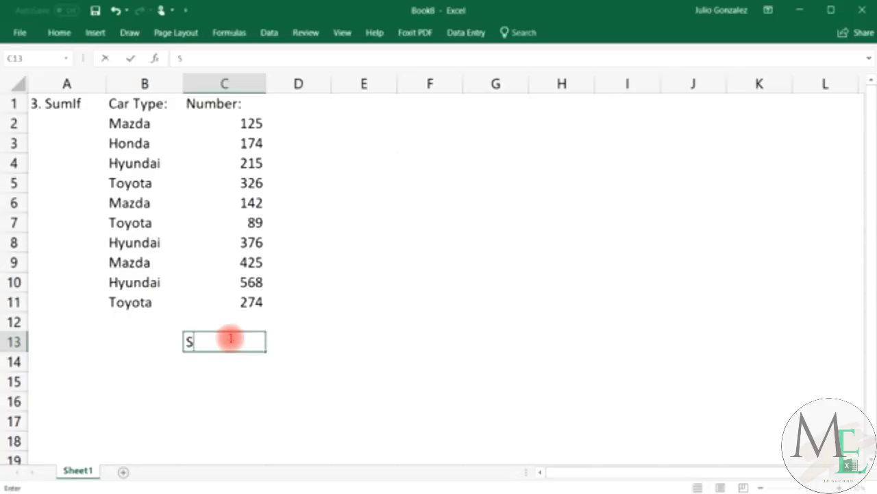
pyautogui.write('umIf:')
pyautogui.press('Return')
pyautogui.press('Left')
# Fill the answer cell C14 with yellow.
pyautogui.press('Up')
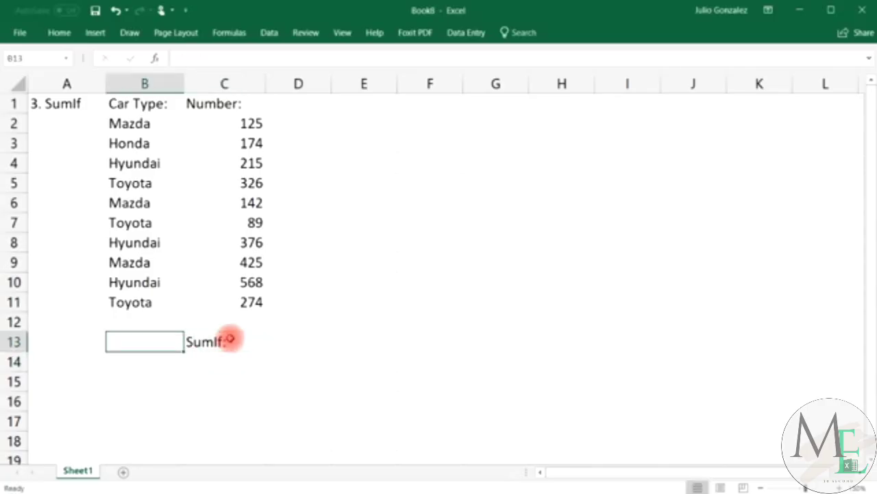
pyautogui.press('Down')
pyautogui.press('Right')
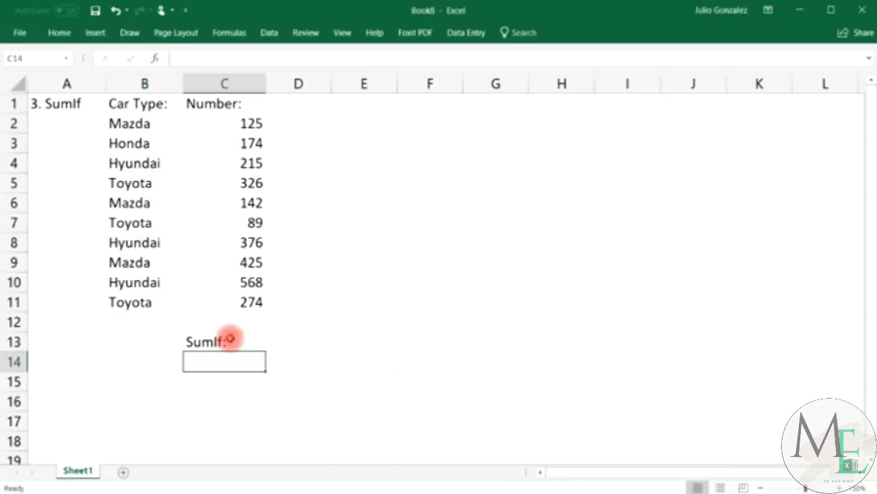
pyautogui.click(59, 35)
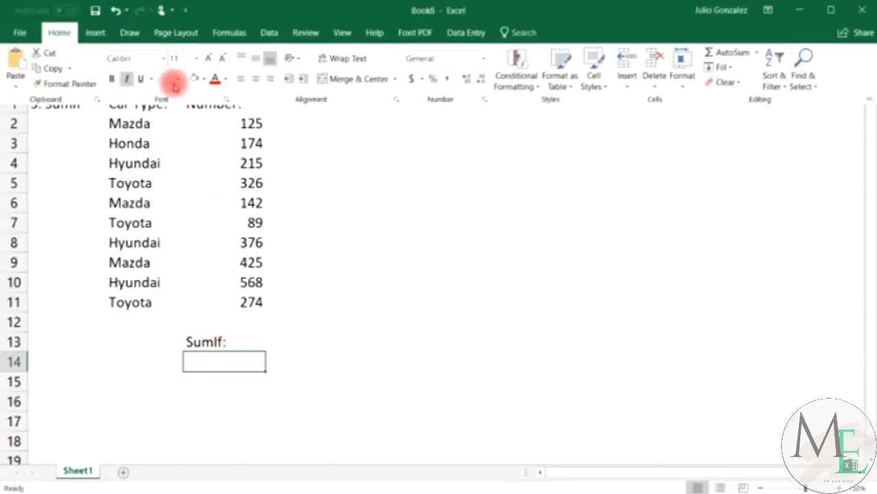
pyautogui.click(205, 80)
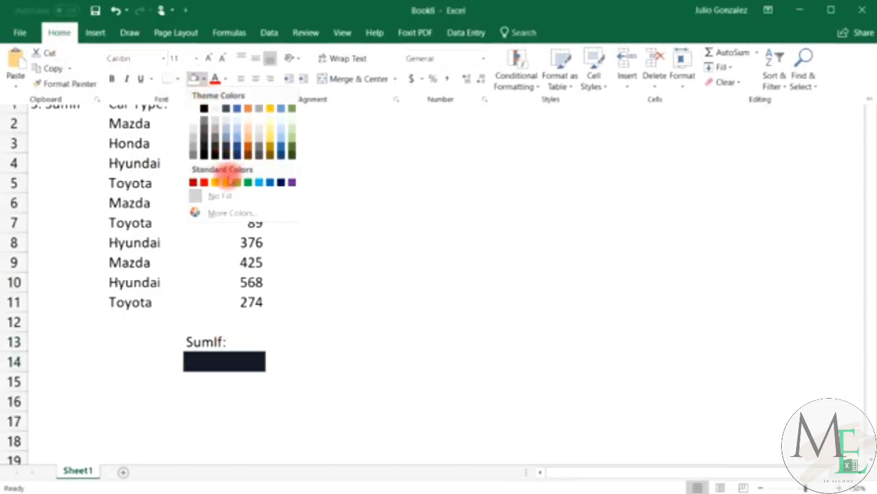
pyautogui.click(217, 179)
# Label cell B13 'Mazda:' and reselect the yellow C14.
pyautogui.click(136, 340)
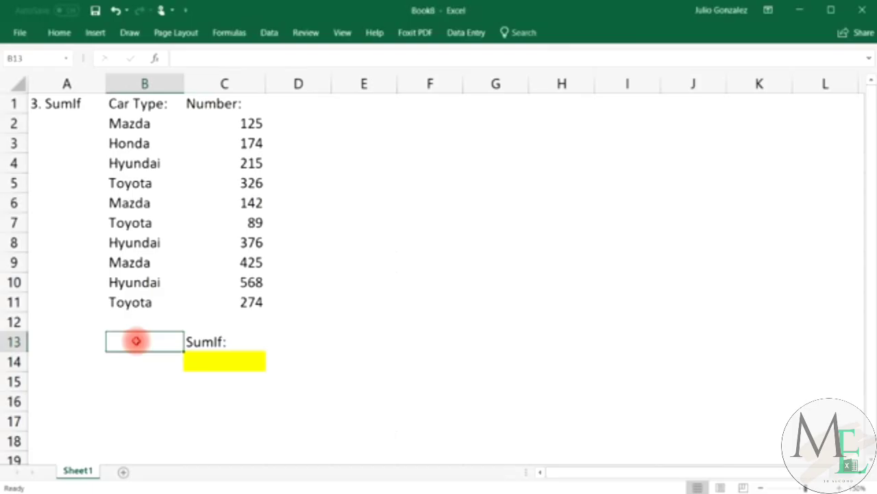
pyautogui.write('Mazda:')
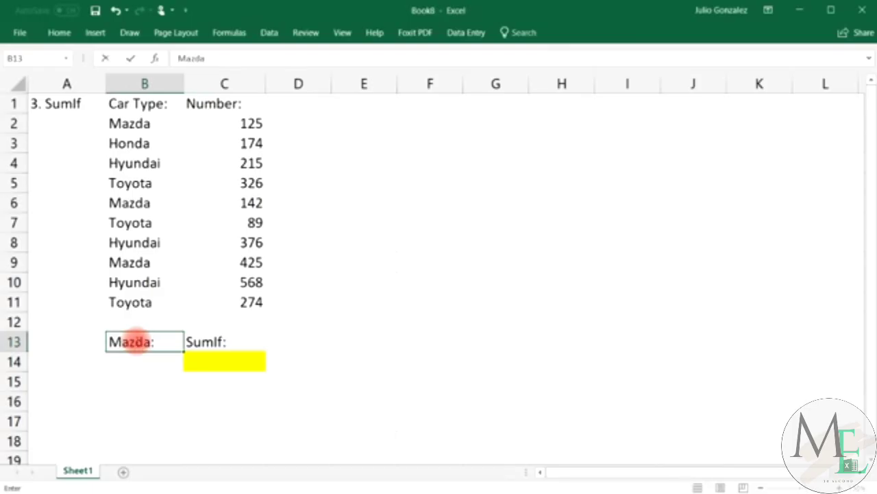
pyautogui.press('Return')
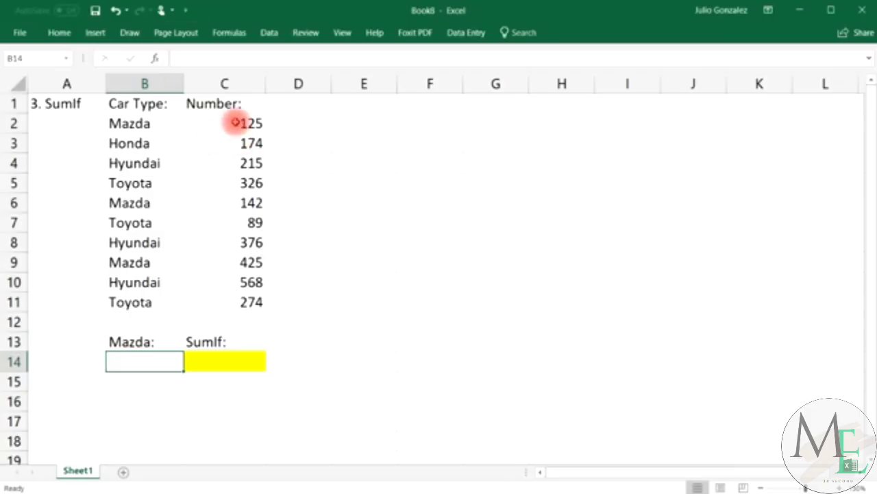
pyautogui.moveTo(235, 122); pyautogui.dragTo(248, 302)
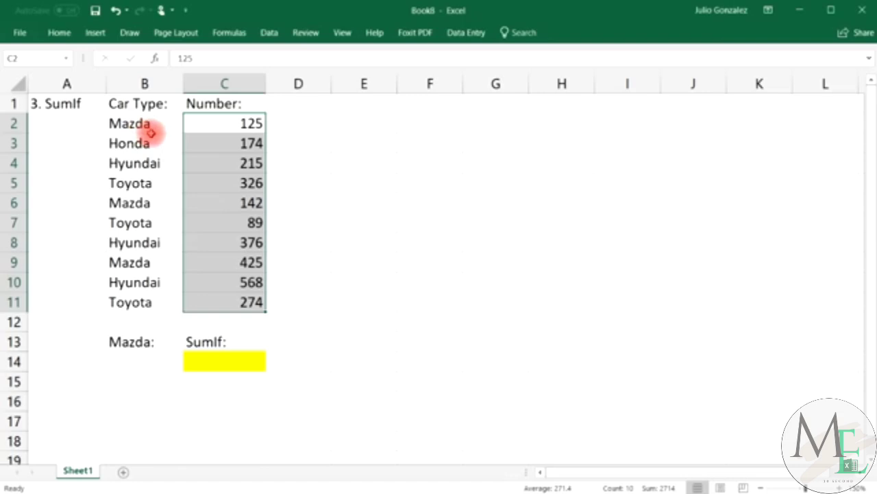
pyautogui.click(153, 317)
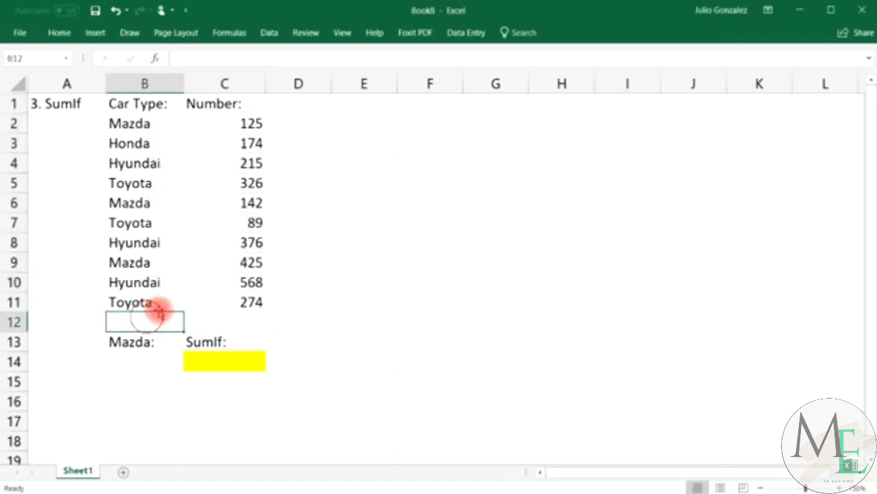
pyautogui.click(213, 363)
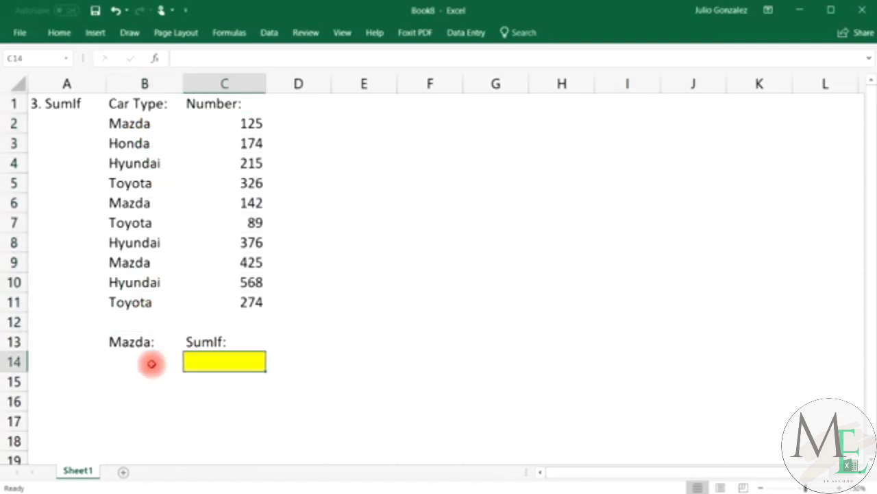
# Enter =SUMIF(B2:B11,B14,C2:C11) in C14, returning 0 while B14 is empty.
pyautogui.doubleClick(206, 362)
pyautogui.write('=')
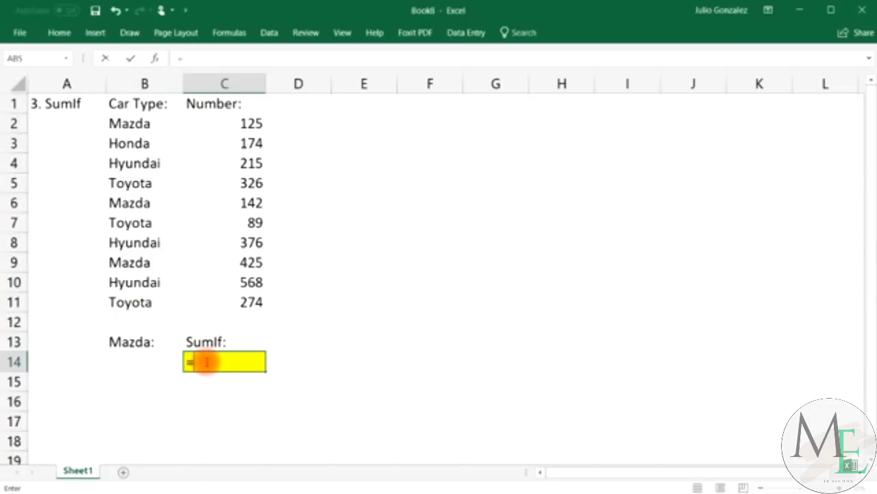
pyautogui.write('sumif')
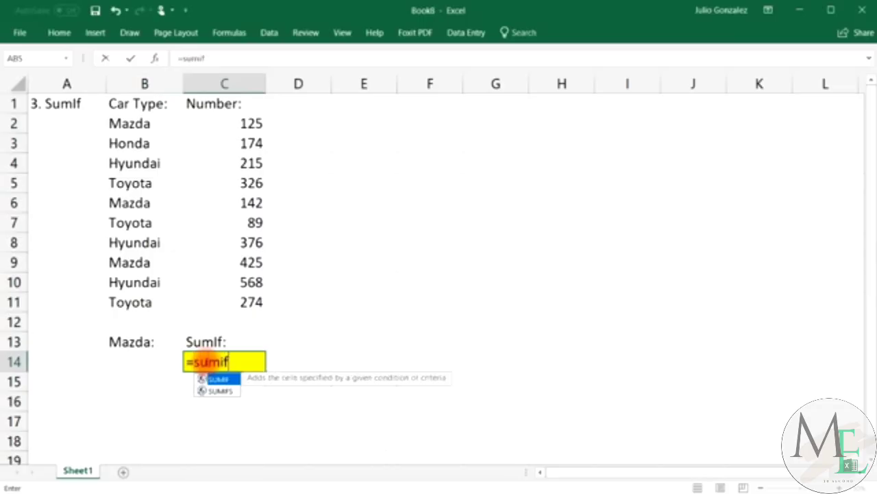
pyautogui.write('(')
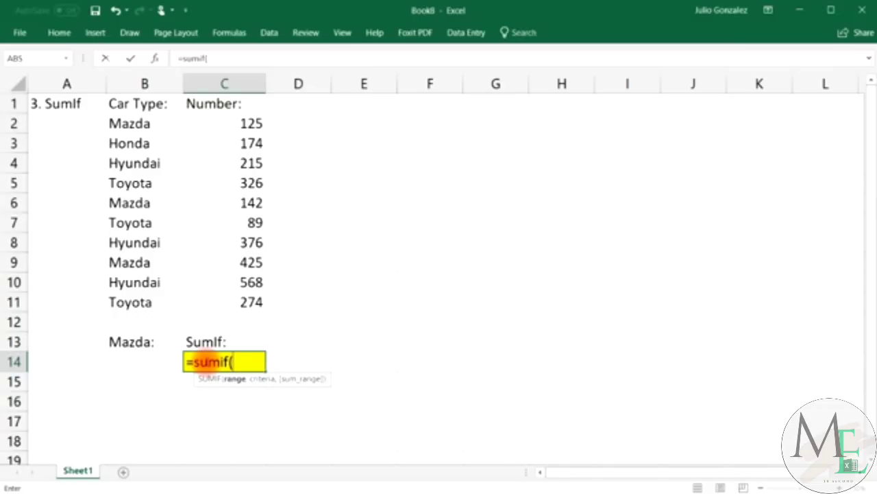
pyautogui.moveTo(120, 122); pyautogui.dragTo(119, 302)
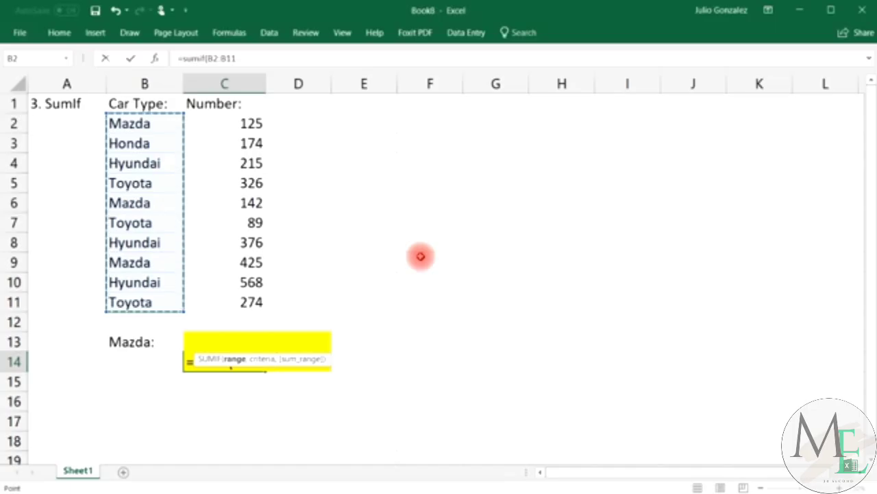
pyautogui.write(',')
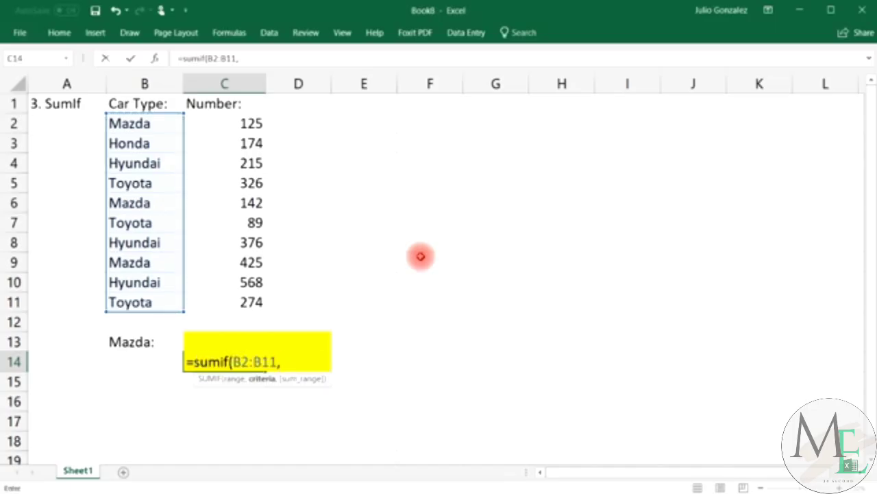
pyautogui.click(145, 362)
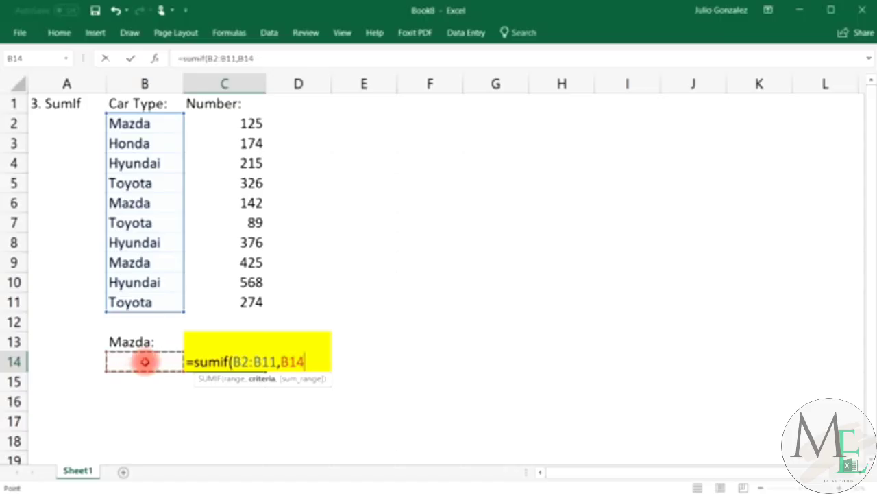
pyautogui.write(',')
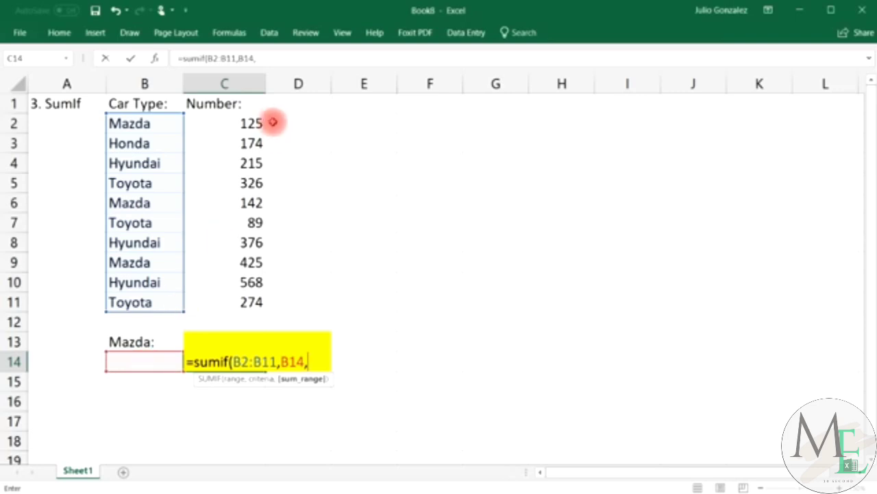
pyautogui.moveTo(255, 122); pyautogui.dragTo(231, 305)
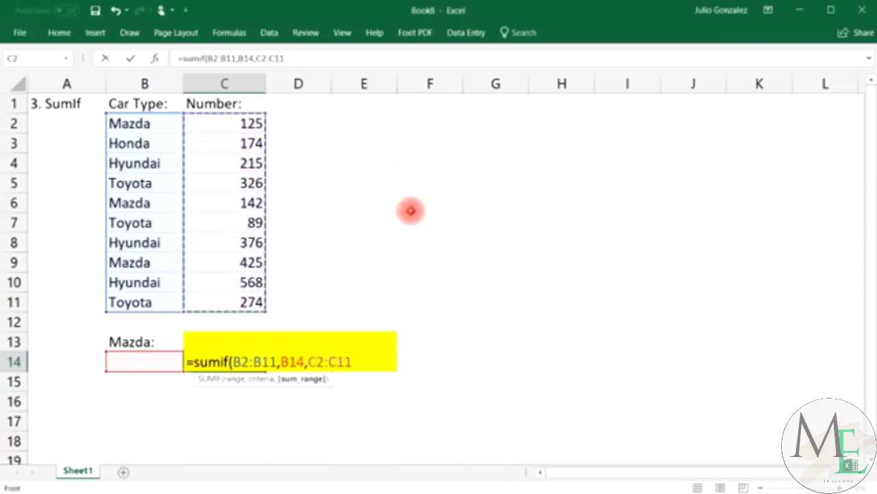
pyautogui.write(')')
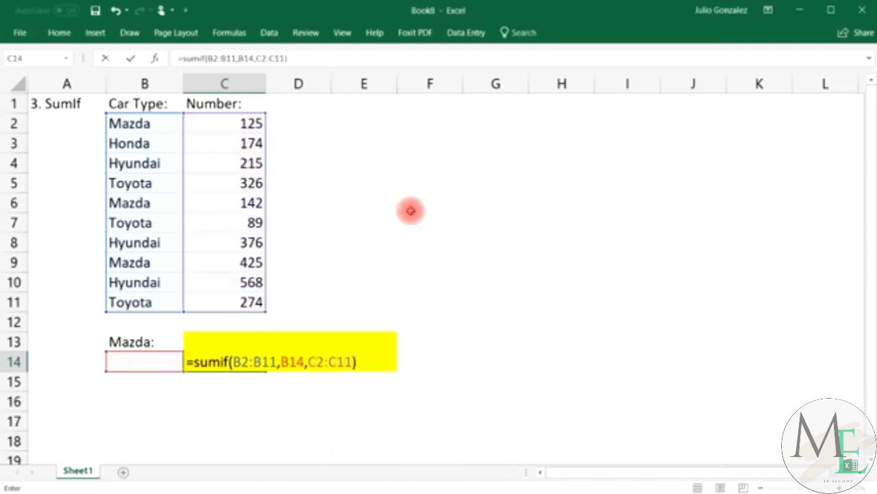
pyautogui.press('Return')
pyautogui.click(149, 341)
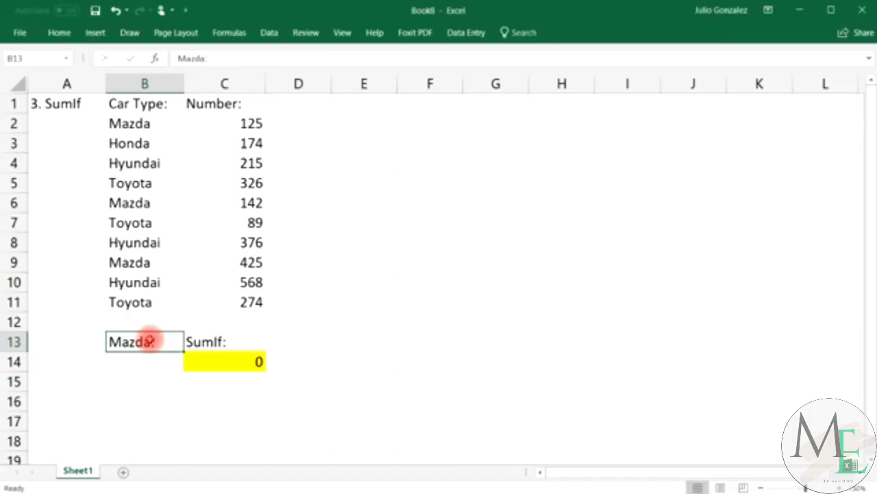
# Relabel B13 'Car Type:' and enter Mazda in B14 as the criteria.
pyautogui.write('Car T')
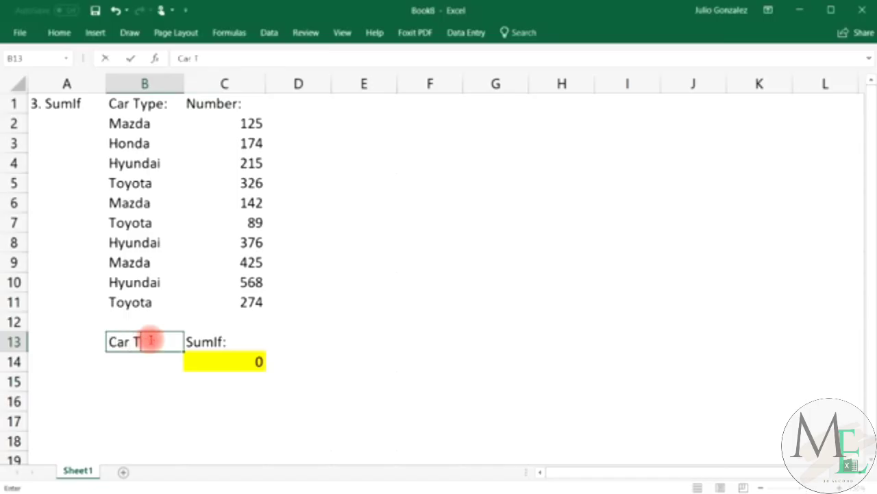
pyautogui.write('ype:')
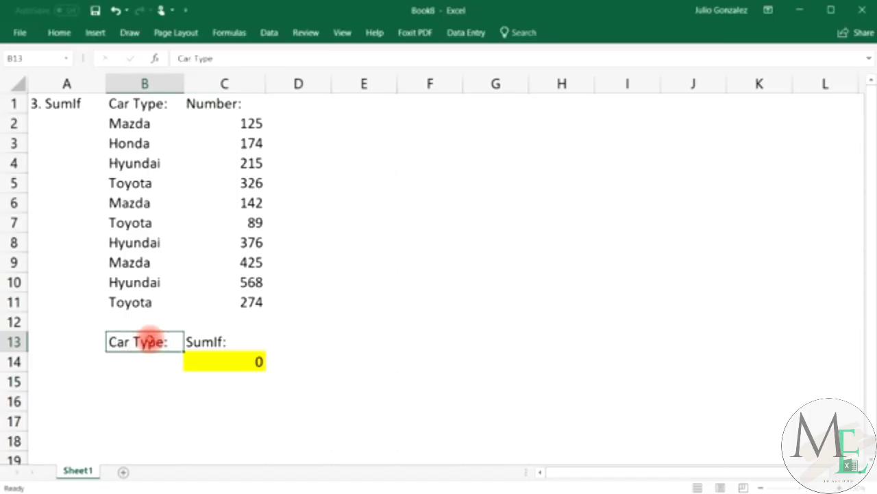
pyautogui.press('Return')
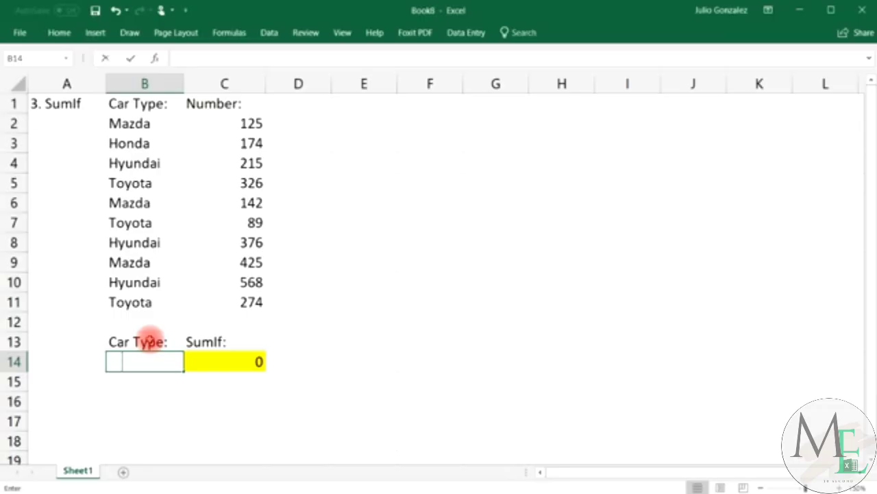
pyautogui.write('Mazda')
pyautogui.press('Tab')
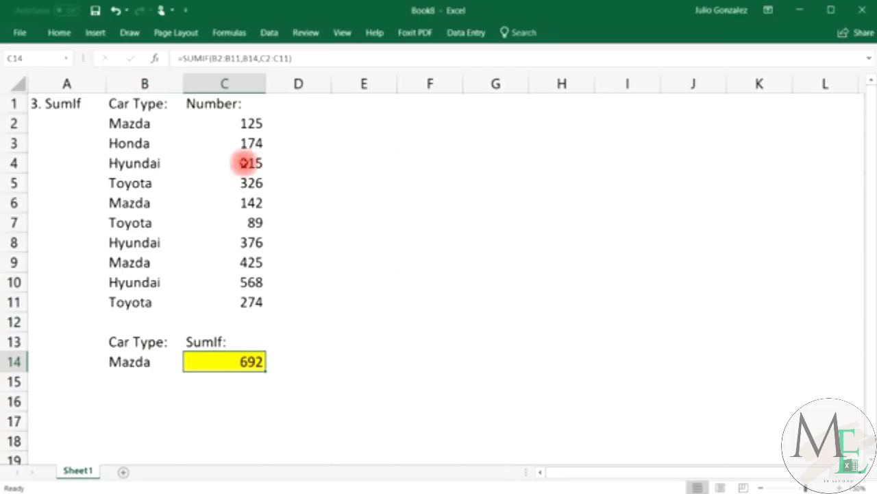
# Select the Mazda numbers 125, 142 and 425 to confirm they total 692.
pyautogui.click(254, 124)
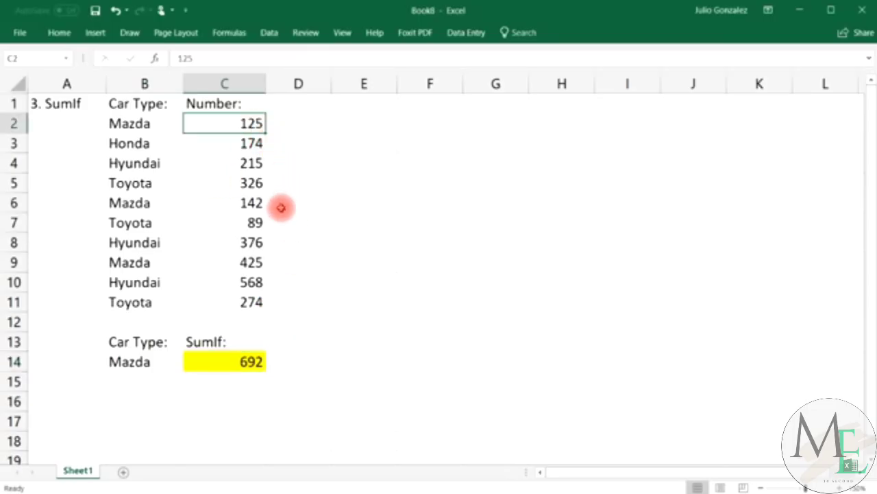
pyautogui.keyDown('ctrl'); pyautogui.click(251, 203); pyautogui.keyUp('ctrl')
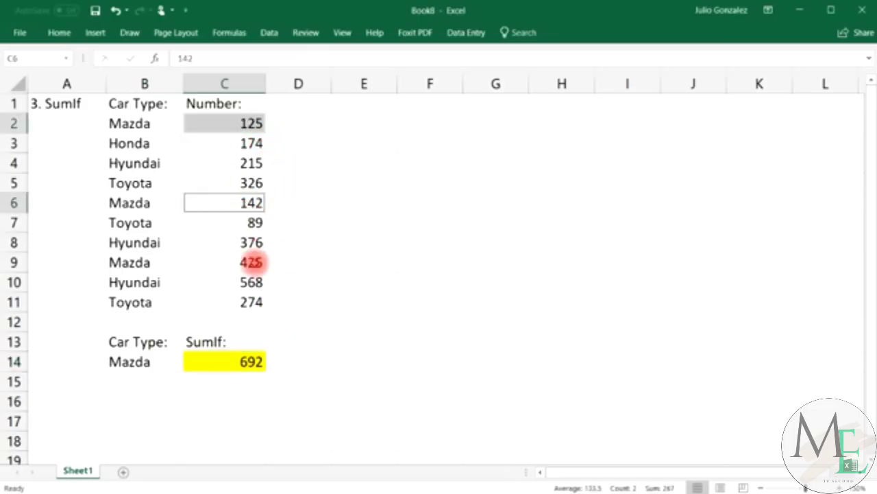
pyautogui.keyDown('ctrl'); pyautogui.click(251, 262); pyautogui.keyUp('ctrl')
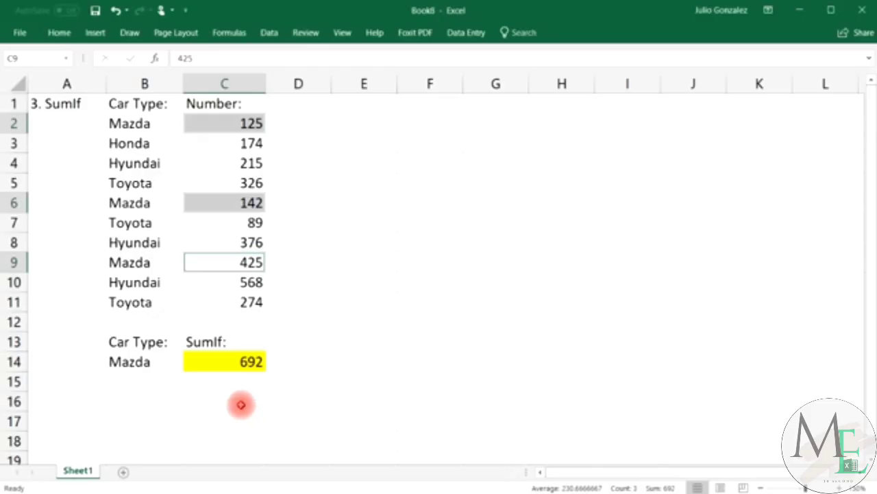
pyautogui.click(240, 404)
# Check the Mazda total with =sum(125,142,425) in C16, confirming 692, then clear C16.
pyautogui.write('=')
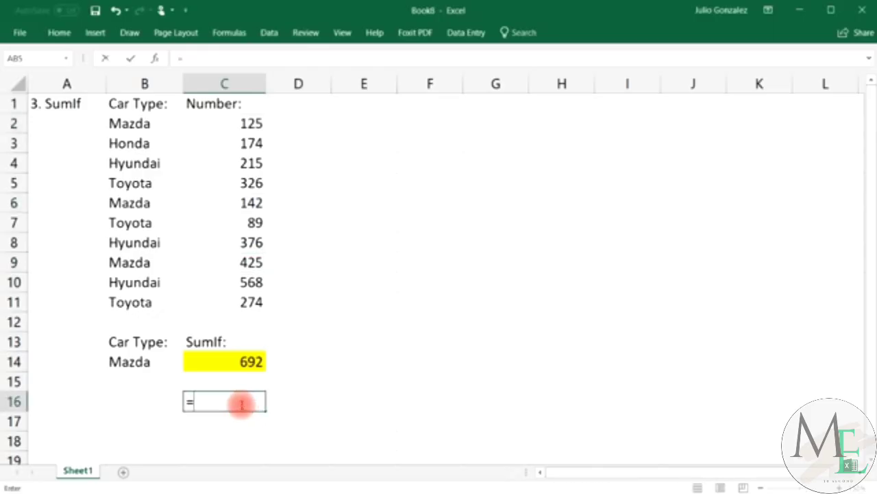
pyautogui.write('sum(12')
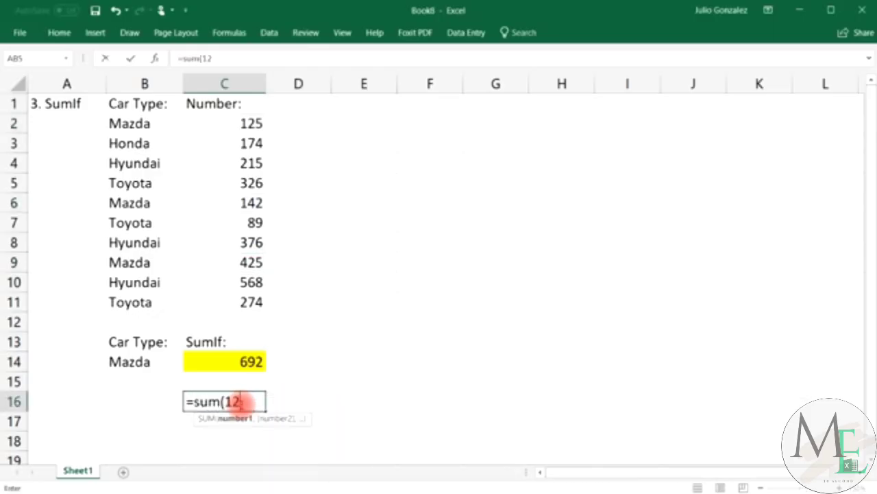
pyautogui.write('5,')
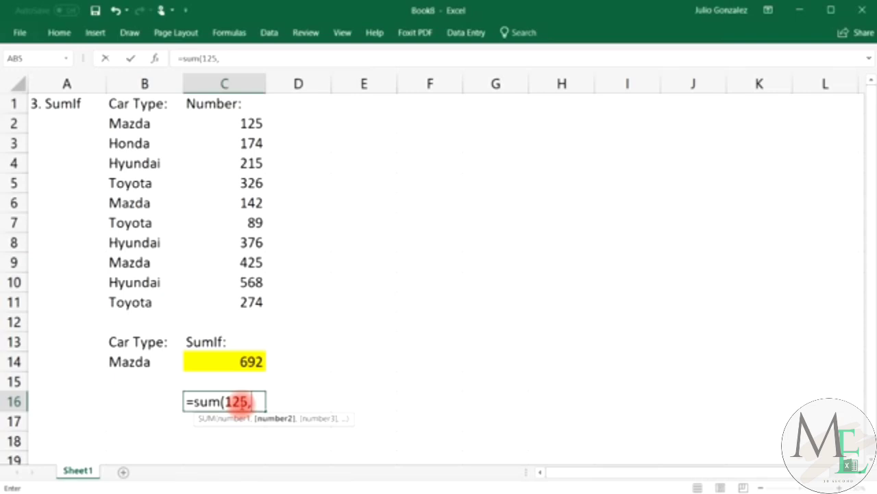
pyautogui.write('142,425')
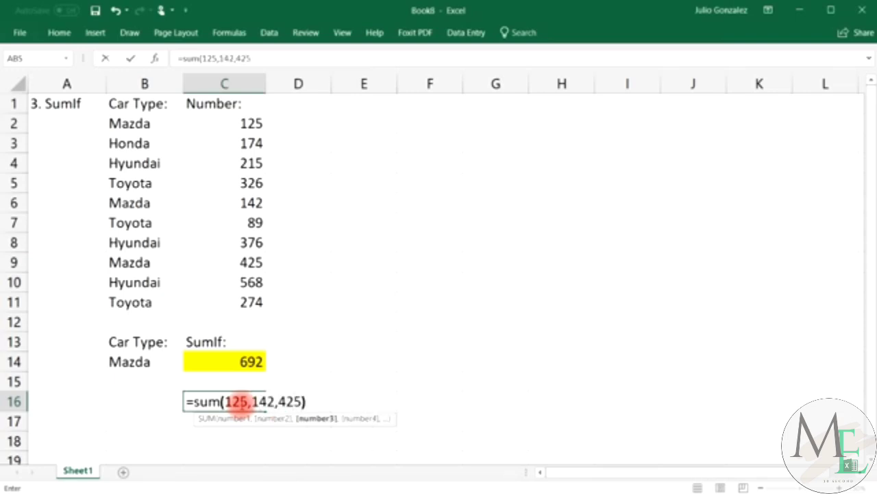
pyautogui.press('Return')
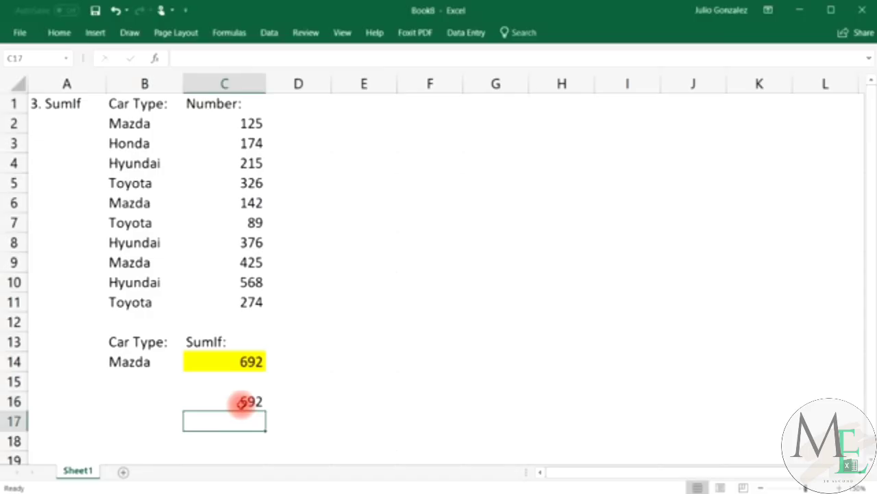
pyautogui.click(241, 401)
pyautogui.press('Delete')
# Switch the SumIf criteria in B14 to Honda and locate Honda's 174 in the data.
pyautogui.click(137, 362)
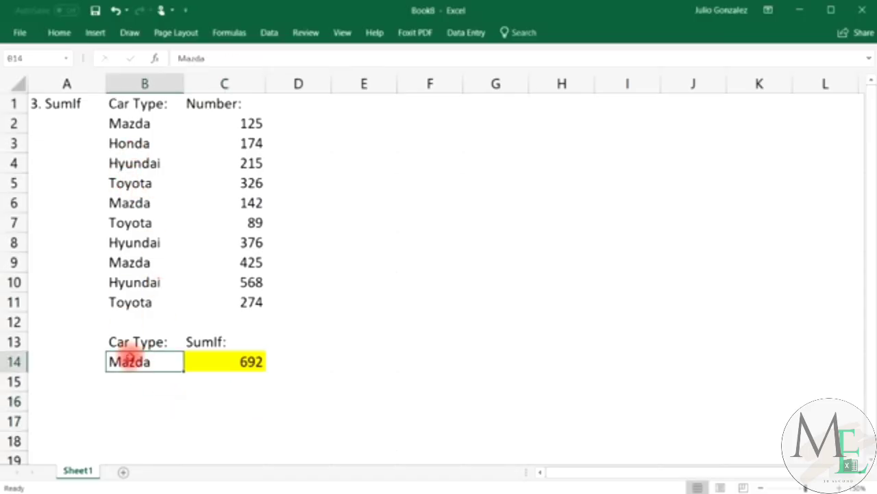
pyautogui.write('Honda')
pyautogui.press('Return')
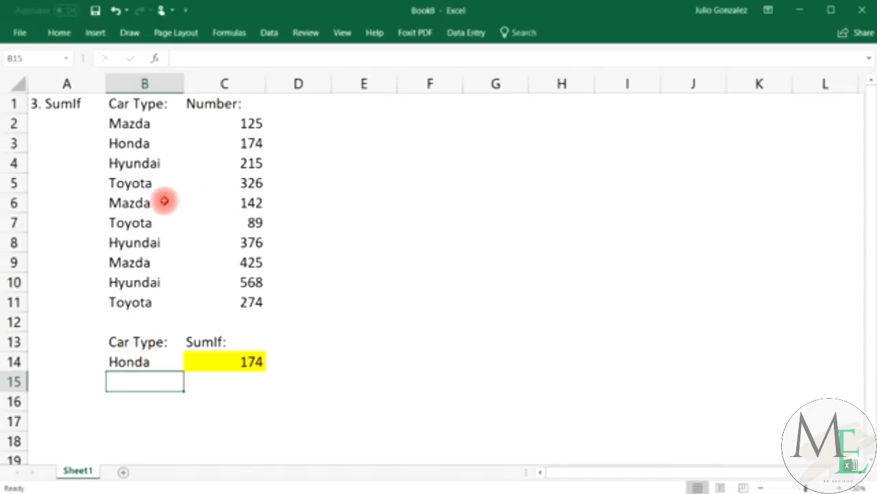
pyautogui.click(137, 140)
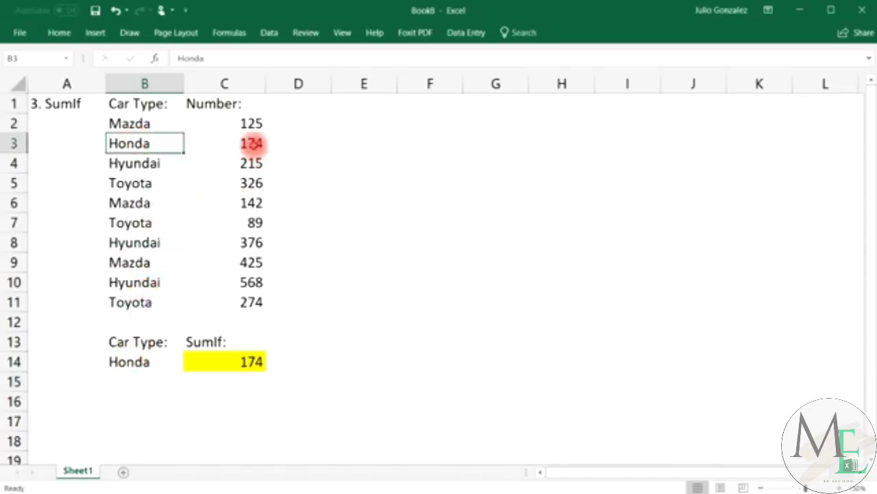
pyautogui.click(252, 143)
# Change the criteria in B14 to Toyota and highlight the three Toyota rows.
pyautogui.click(150, 362)
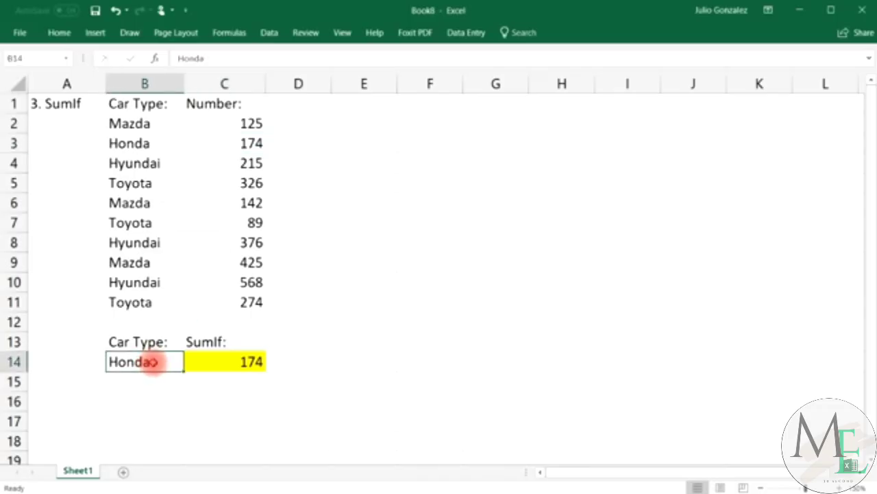
pyautogui.write('Toyota')
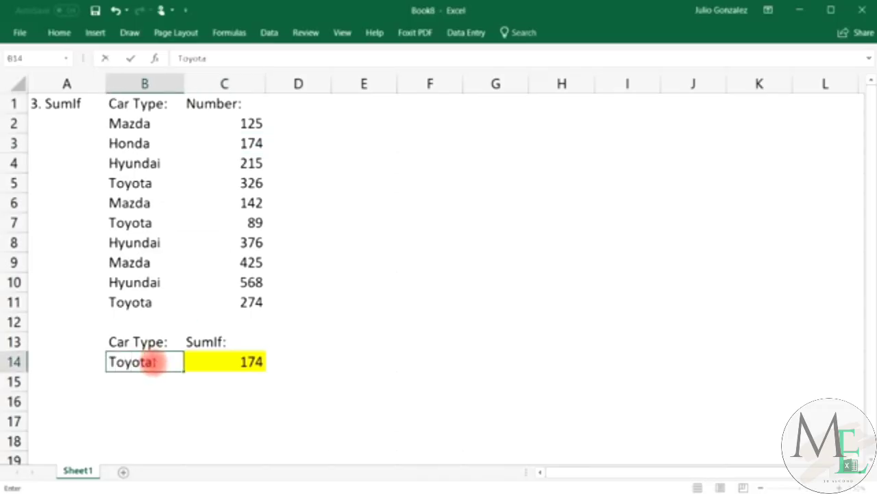
pyautogui.press('Return')
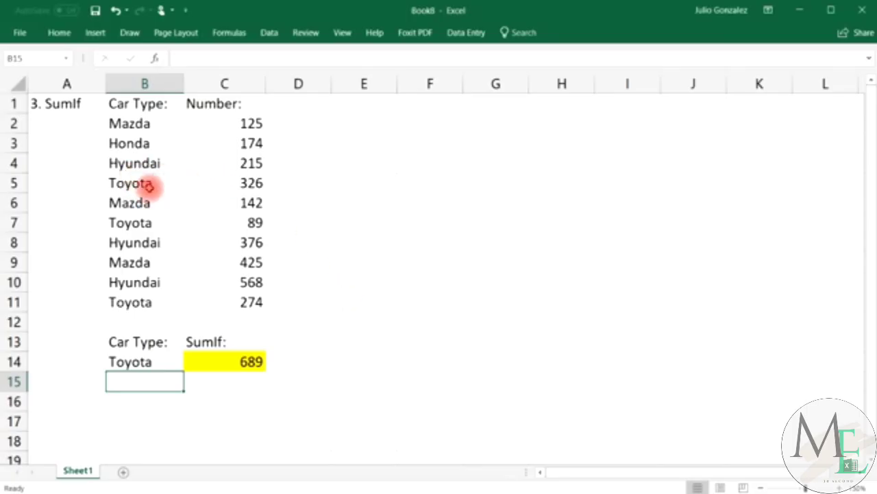
pyautogui.moveTo(157, 184); pyautogui.dragTo(221, 180)
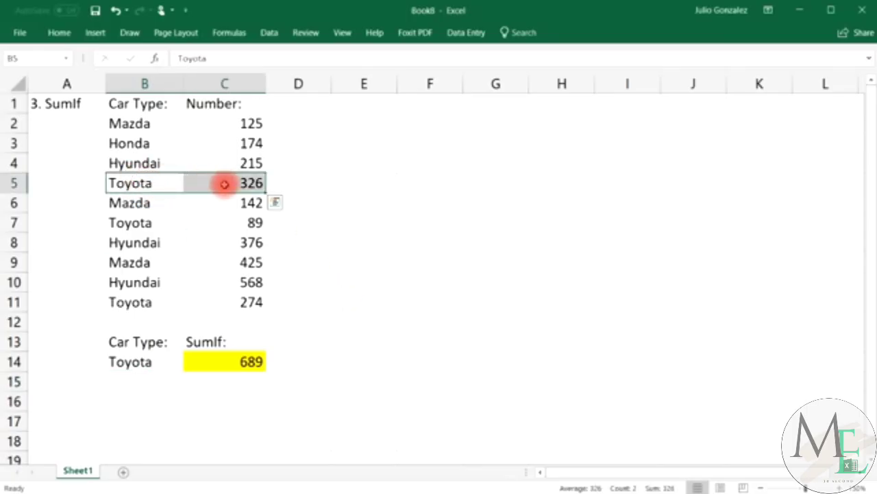
pyautogui.moveTo(129, 228); pyautogui.dragTo(205, 227)
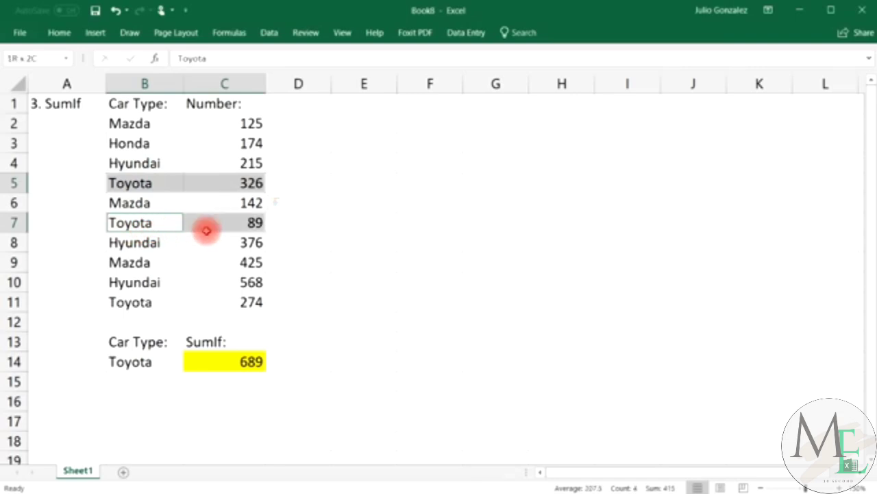
pyautogui.moveTo(143, 300); pyautogui.dragTo(206, 300)
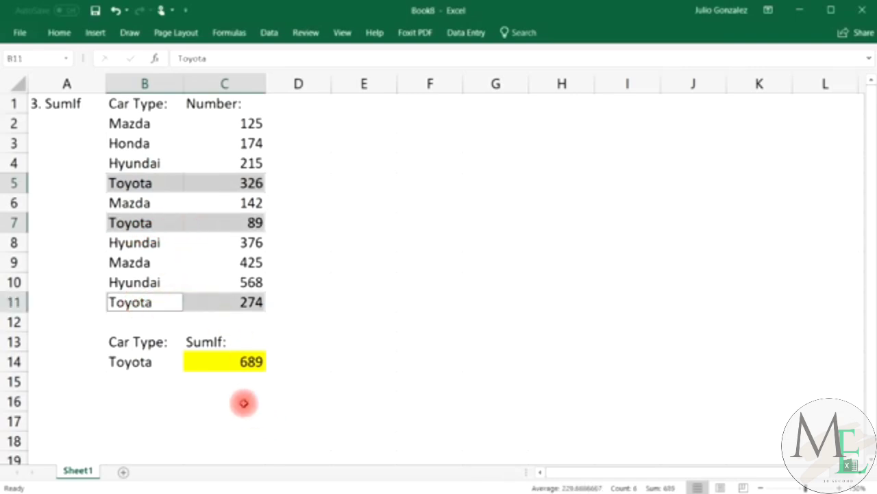
# Verify the Toyota total of 689 with =326+89+274 in C16, then clear C16.
pyautogui.click(241, 399)
pyautogui.write('=326+')
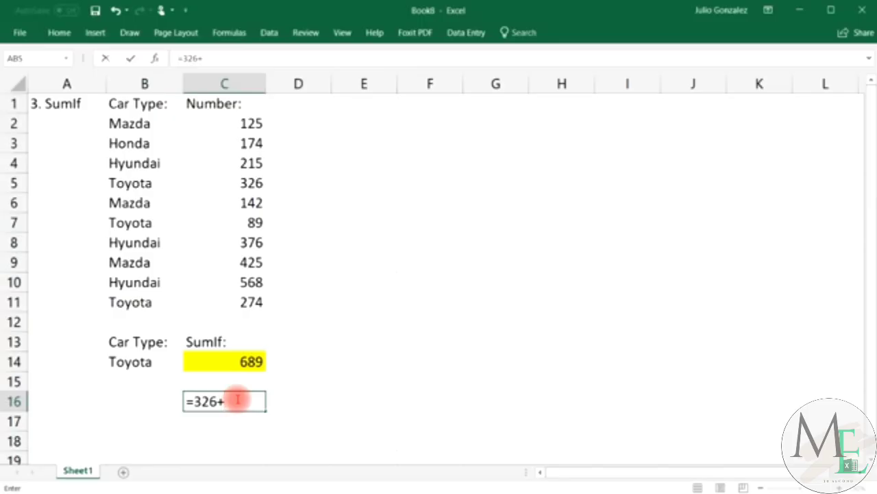
pyautogui.write('89+274')
pyautogui.press('Return')
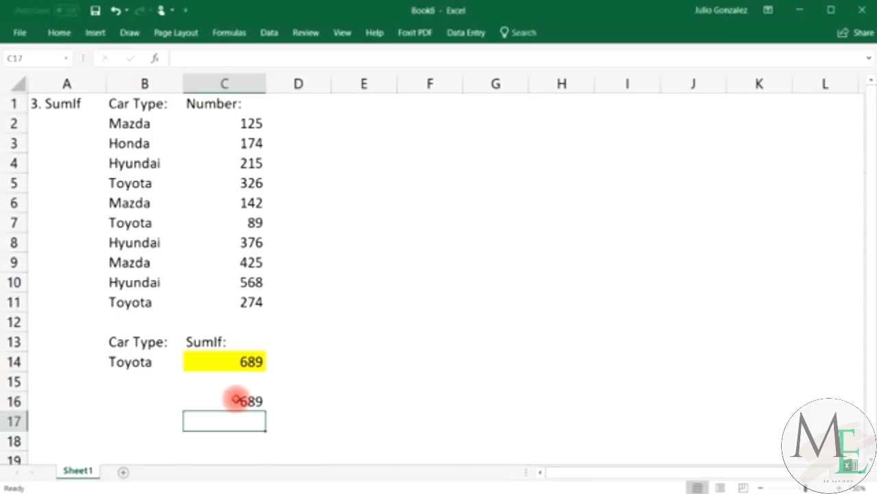
pyautogui.click(236, 399)
pyautogui.press('Delete')
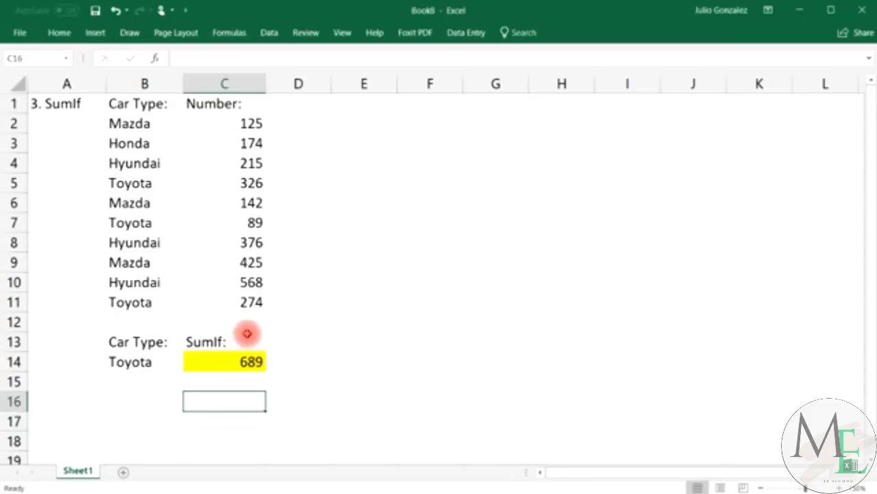
# Highlight the car types in column B and the numbers in column C to review the table.
pyautogui.moveTo(153, 121); pyautogui.dragTo(161, 302)
pyautogui.click(161, 302)
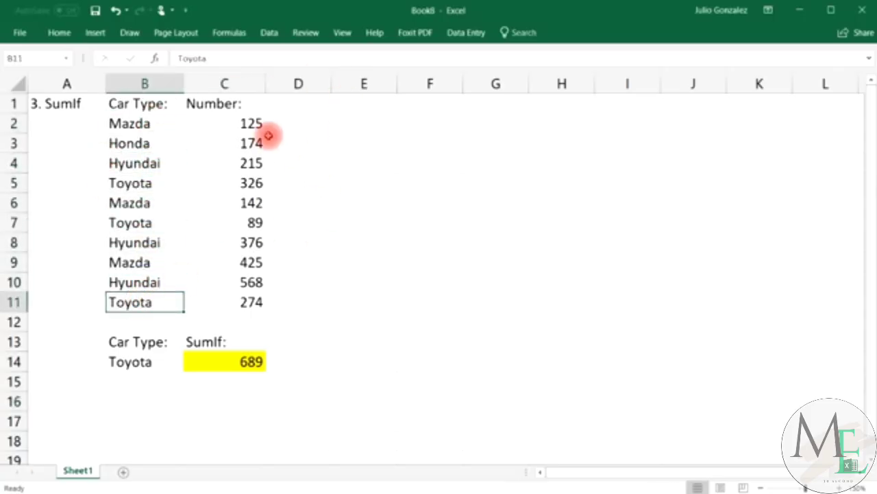
pyautogui.moveTo(239, 121); pyautogui.dragTo(264, 321)
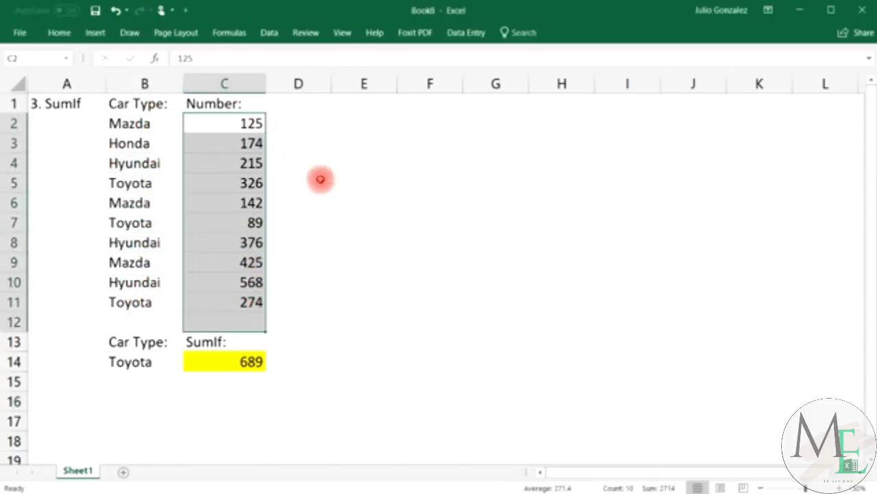
pyautogui.click(224, 378)
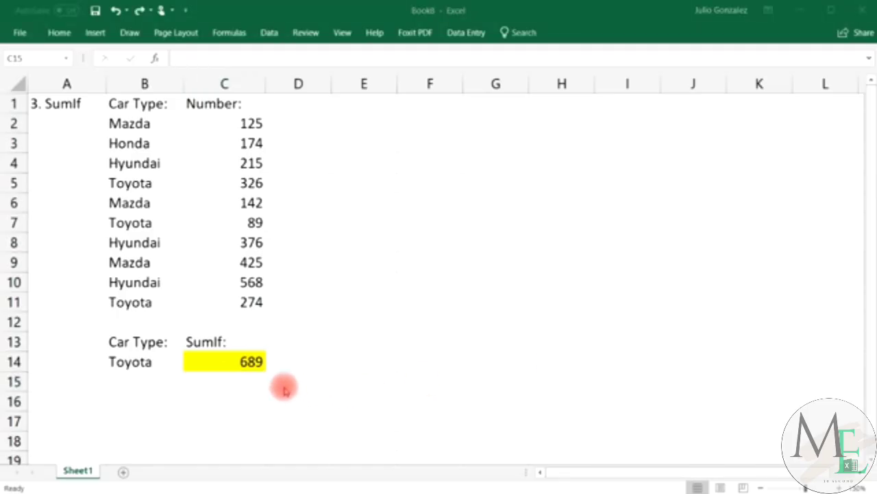
# Replace the A1 heading with '4. Count'.
pyautogui.click(78, 103)
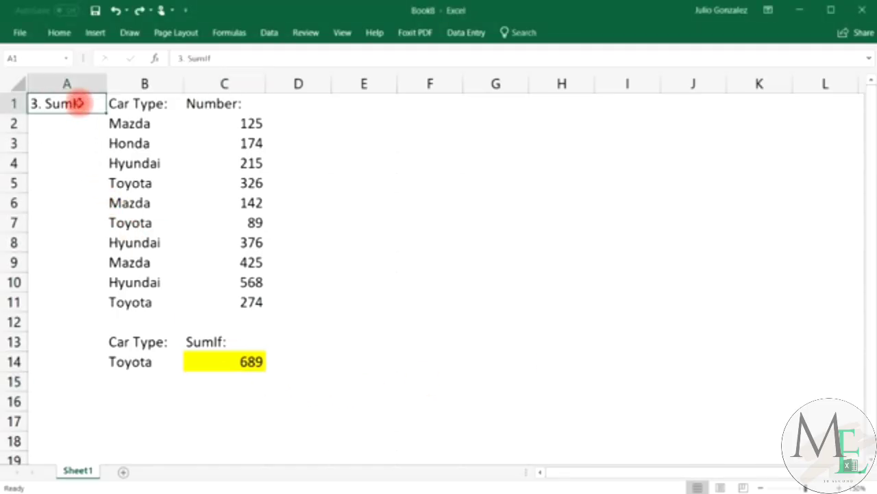
pyautogui.write('4.')
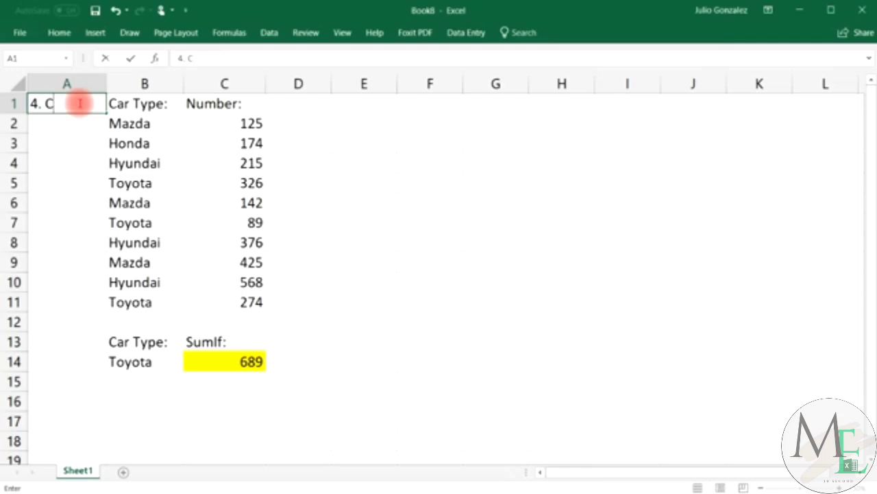
pyautogui.write(' Count')
pyautogui.press('Return')
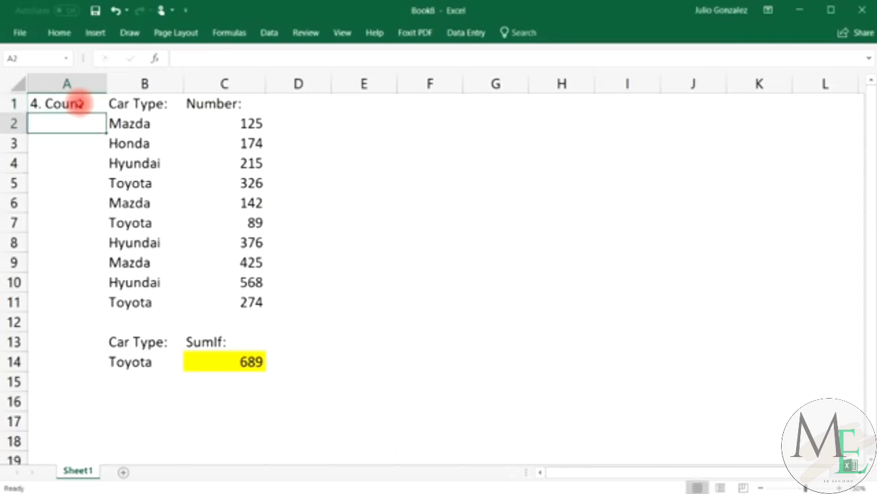
# Label C16 'Count:' and enter =COUNT(C2:C11) in C17, returning 10.
pyautogui.click(245, 400)
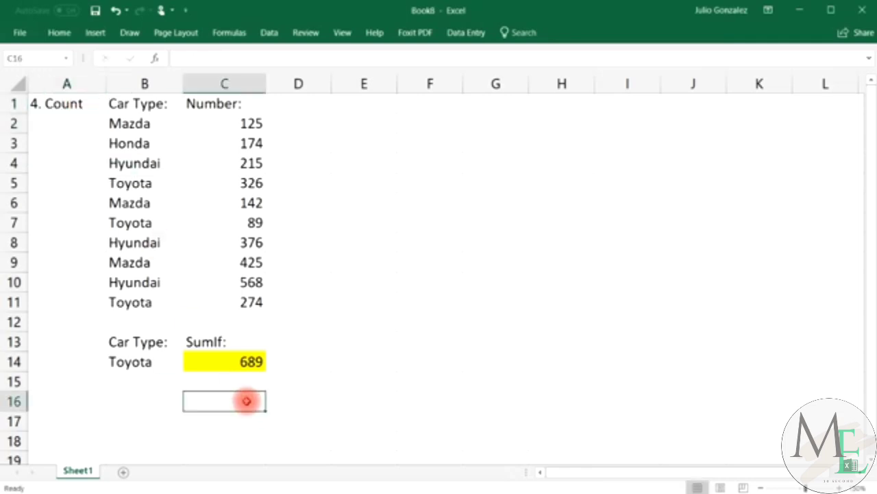
pyautogui.write('Count:')
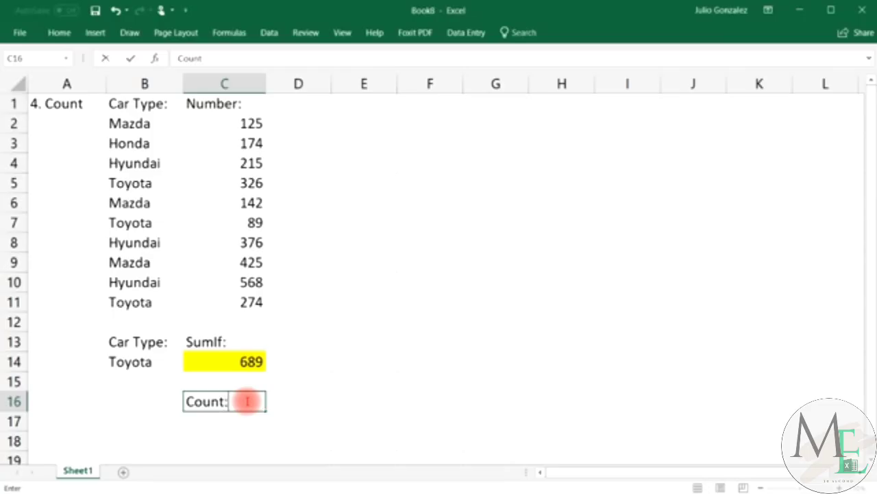
pyautogui.press('Return')
pyautogui.write('=co')
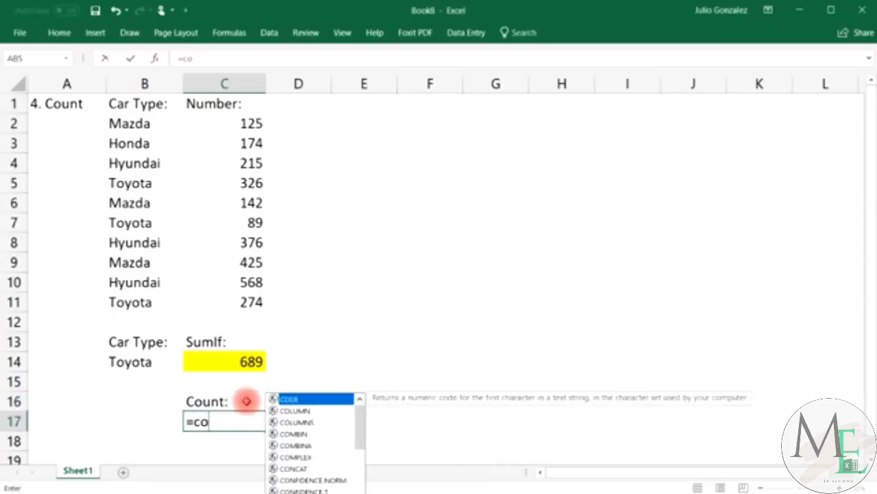
pyautogui.write('unt')
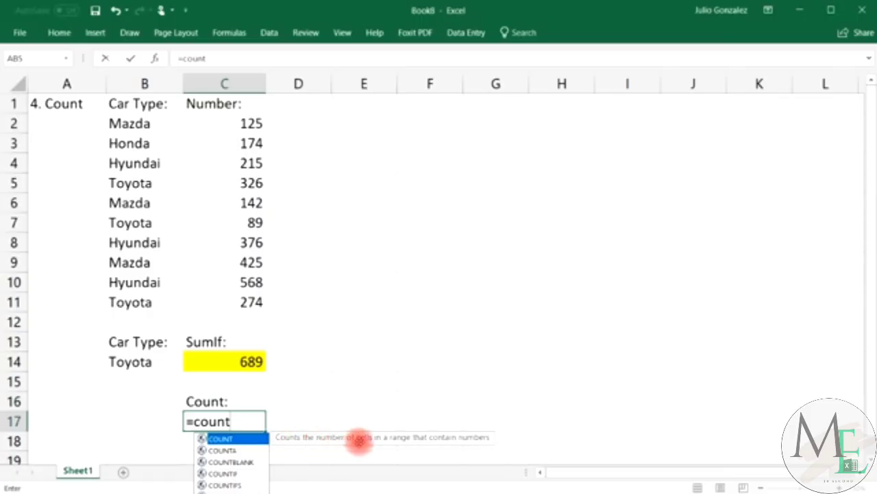
pyautogui.write('(')
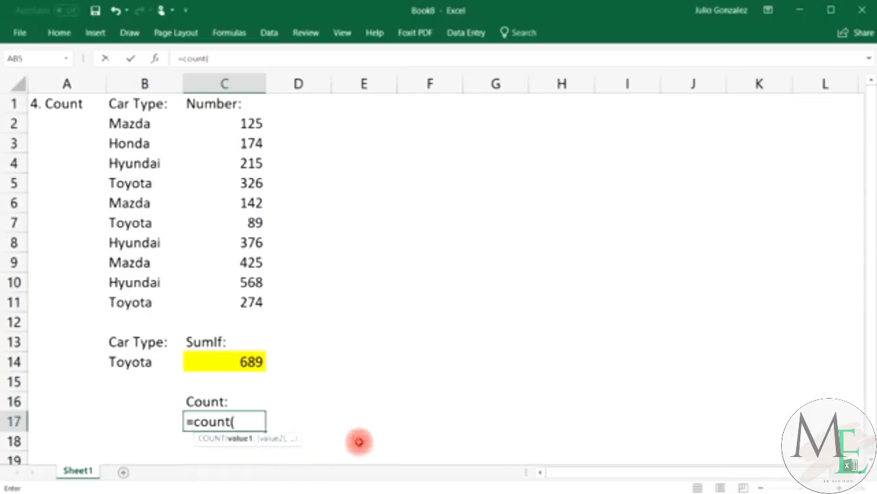
pyautogui.click(246, 122)
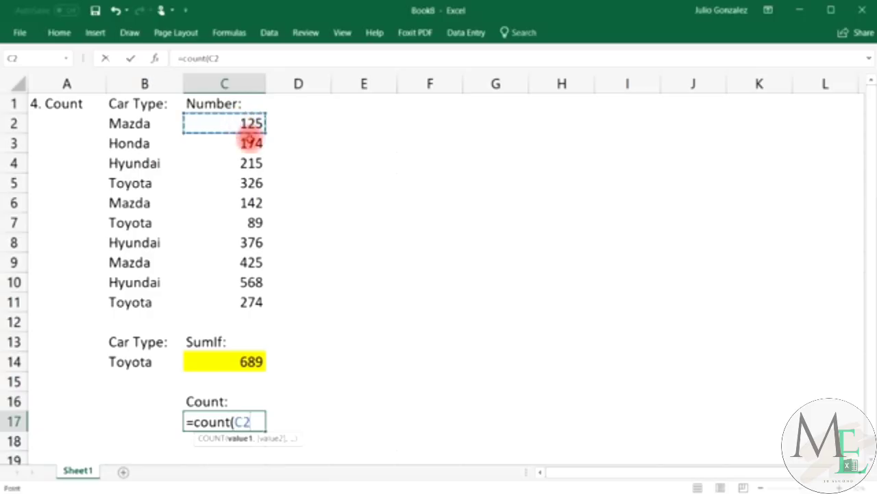
pyautogui.moveTo(250, 140); pyautogui.dragTo(254, 302)
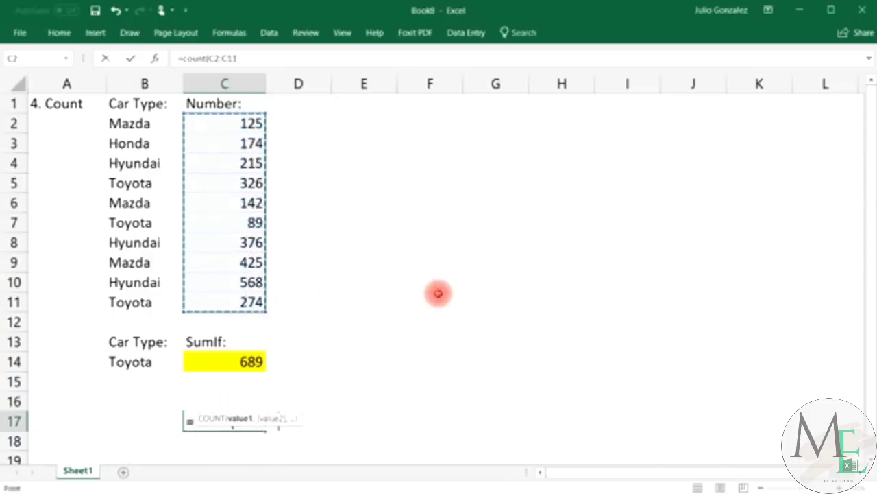
pyautogui.write(')')
pyautogui.press('Return')
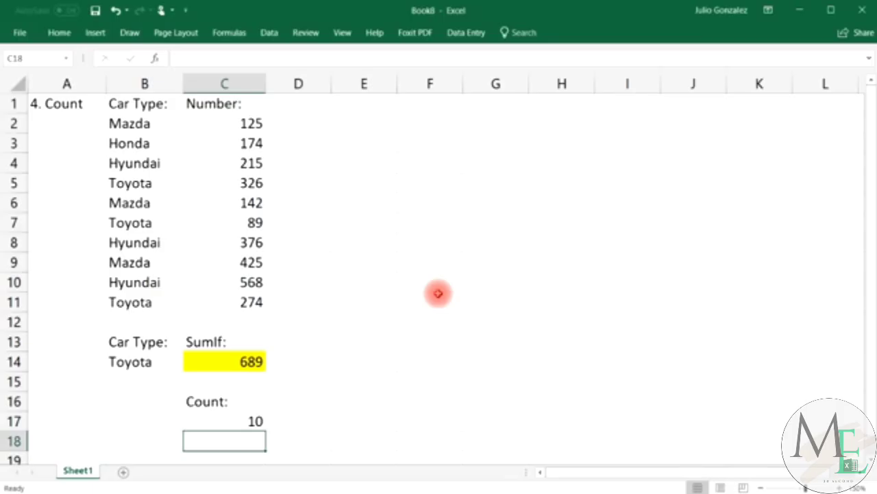
# Select the ten numbers C2 through C11 to compare with the count of 10 in C17.
pyautogui.click(254, 127)
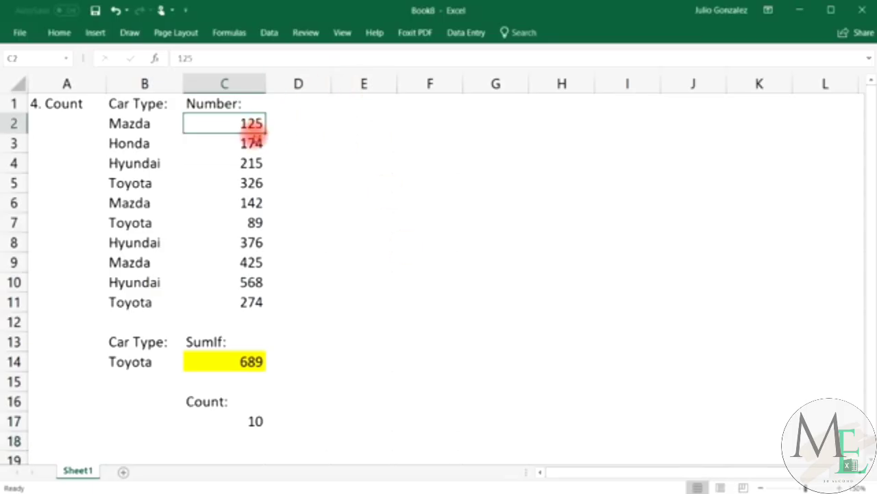
pyautogui.keyDown('ctrl'); pyautogui.click(250, 144); pyautogui.keyUp('ctrl')
pyautogui.keyDown('ctrl'); pyautogui.click(250, 167); pyautogui.keyUp('ctrl')
pyautogui.keyDown('ctrl'); pyautogui.click(250, 183); pyautogui.keyUp('ctrl')
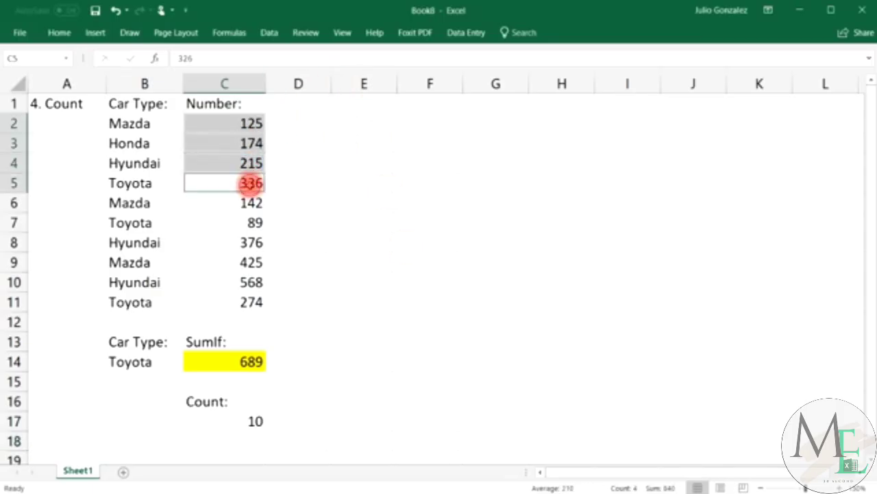
pyautogui.keyDown('ctrl'); pyautogui.click(248, 203); pyautogui.keyUp('ctrl')
pyautogui.keyDown('ctrl'); pyautogui.click(249, 223); pyautogui.keyUp('ctrl')
pyautogui.keyDown('ctrl'); pyautogui.click(249, 243); pyautogui.keyUp('ctrl')
pyautogui.keyDown('ctrl'); pyautogui.click(248, 263); pyautogui.keyUp('ctrl')
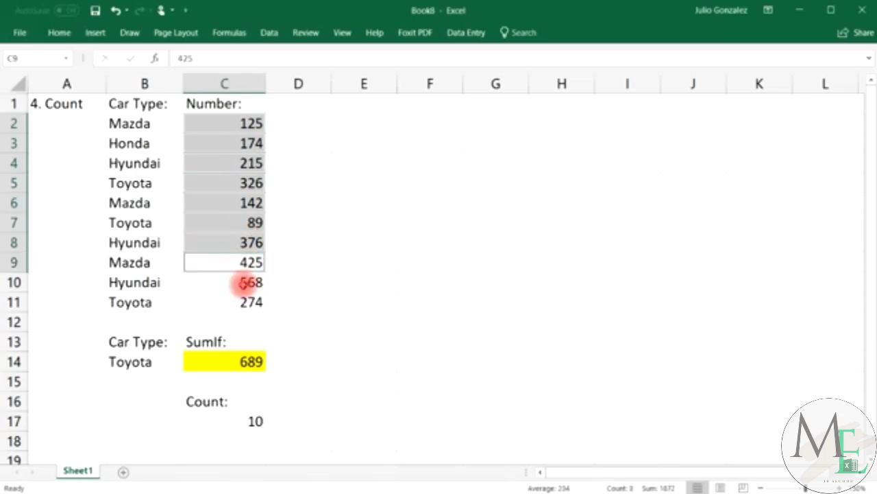
pyautogui.keyDown('ctrl'); pyautogui.click(248, 302); pyautogui.keyUp('ctrl')
pyautogui.keyDown('ctrl'); pyautogui.click(247, 282); pyautogui.keyUp('ctrl')
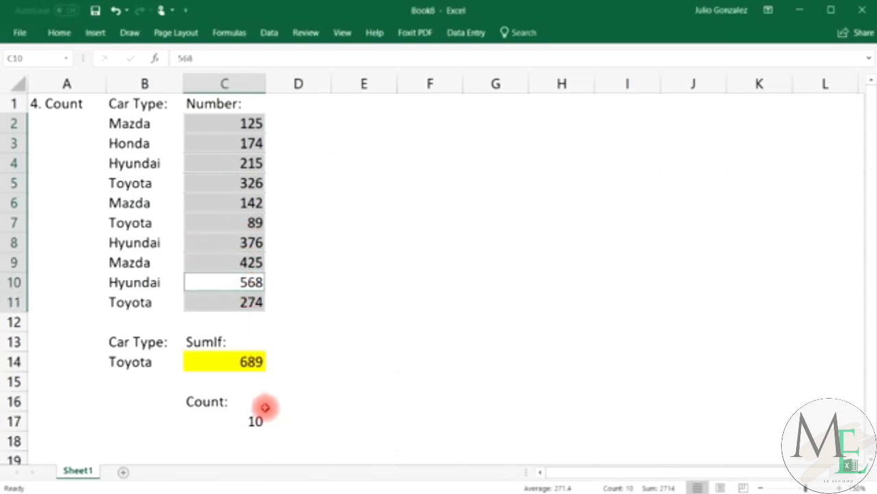
pyautogui.click(243, 421)
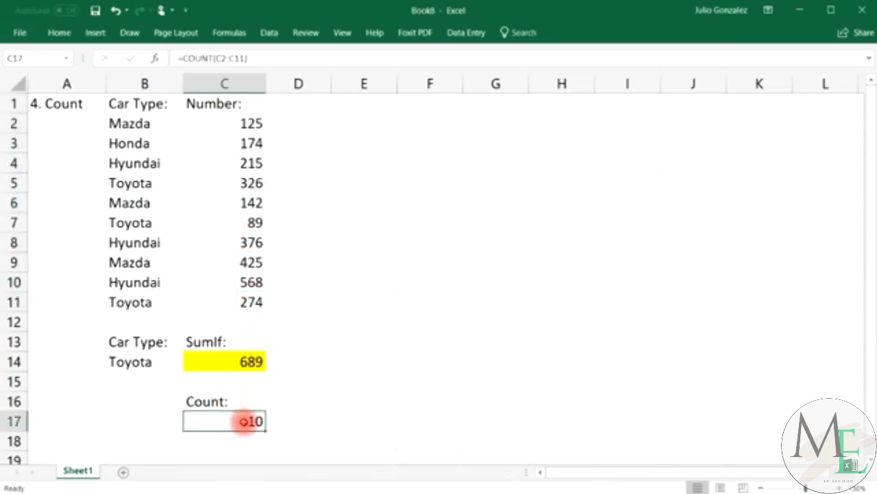
# Enter =count(B2:B11) in C17 to show the text car types count as 0.
pyautogui.write('=count(')
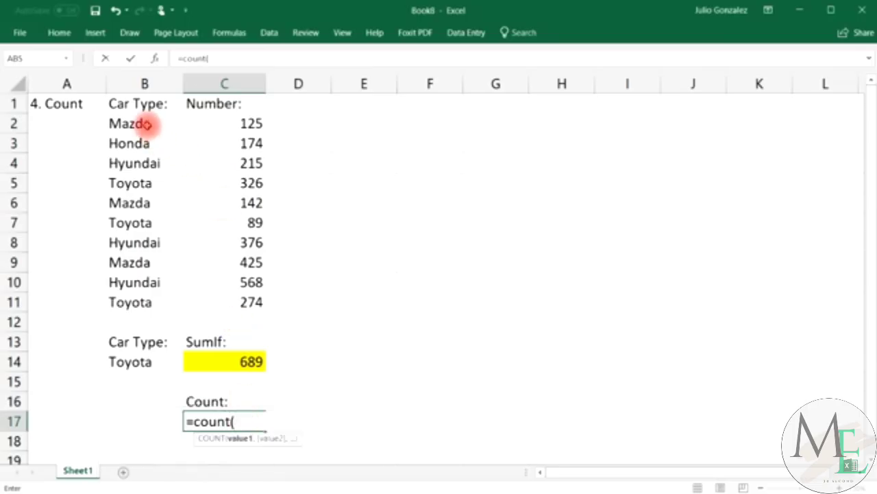
pyautogui.moveTo(168, 125); pyautogui.dragTo(137, 302)
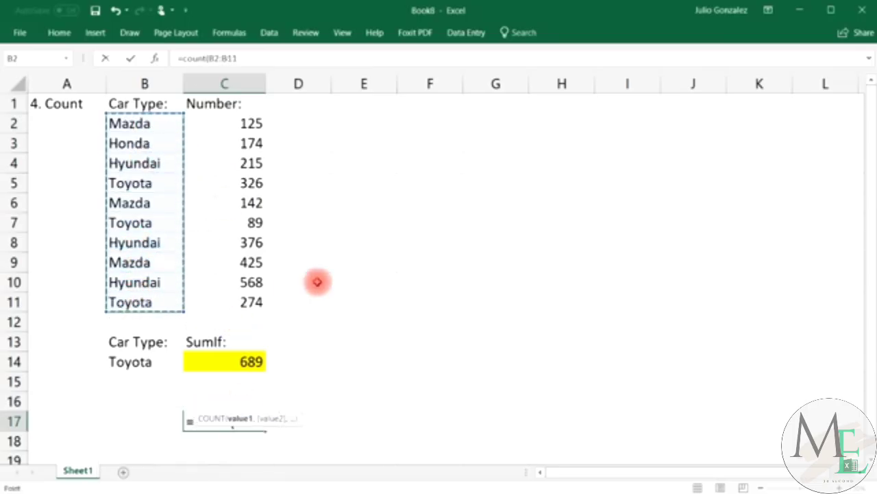
pyautogui.press('Return')
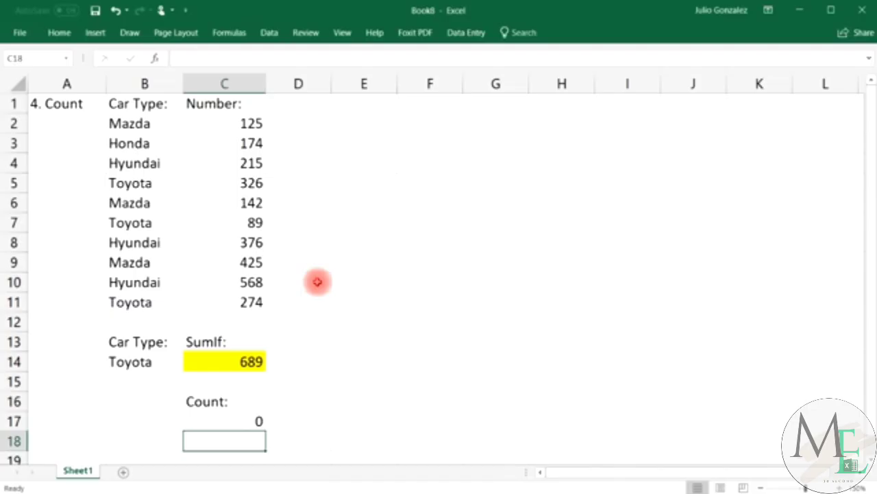
pyautogui.click(294, 400)
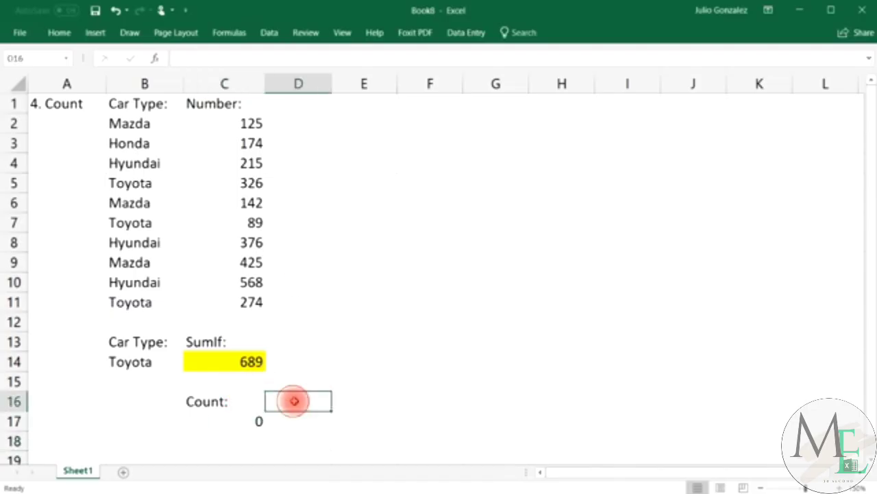
# Clear the Count: label and the count result in C16 and C17.
pyautogui.click(243, 402)
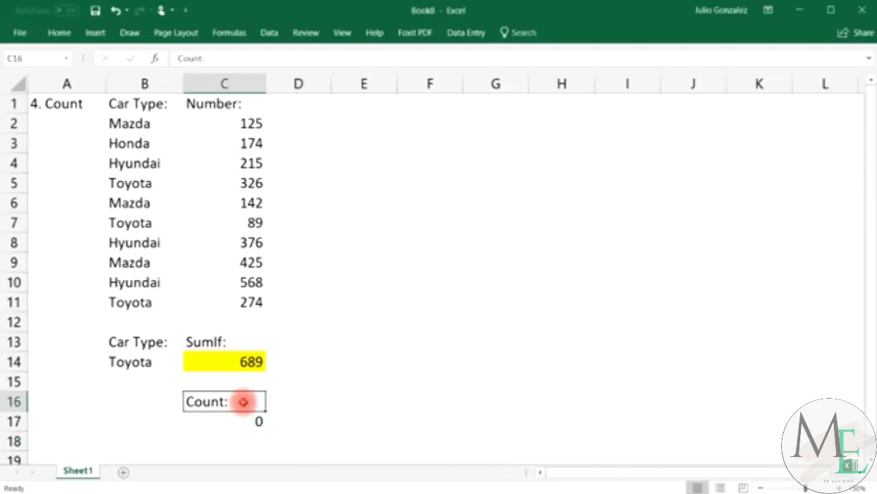
pyautogui.press('Delete')
pyautogui.click(236, 417)
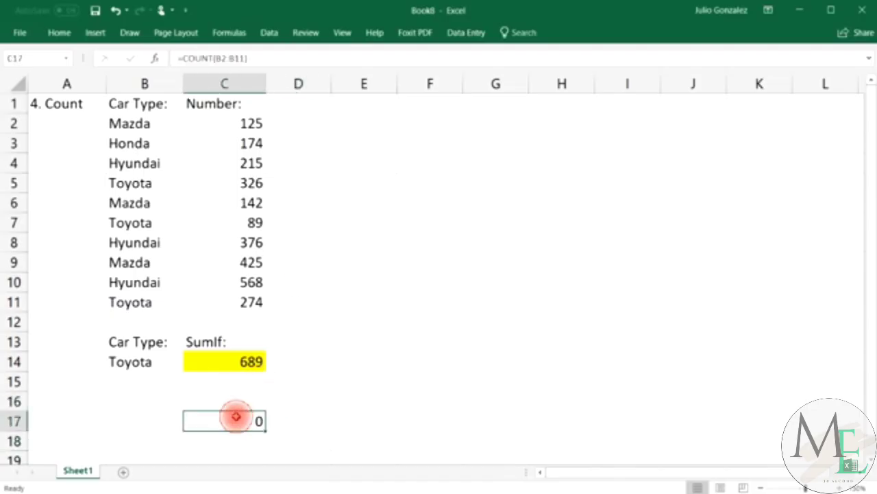
pyautogui.click(75, 103)
# Retitle A1 as '5. Counta' and label C16 'Counta'.
pyautogui.press('Delete')
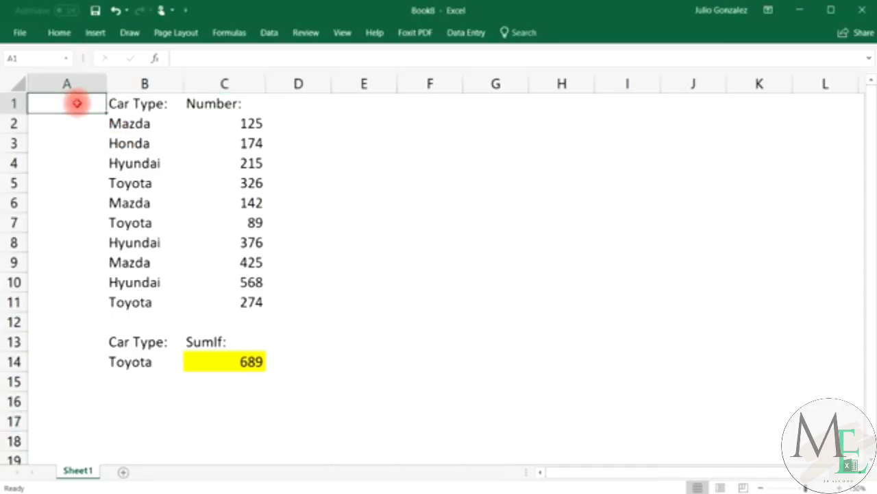
pyautogui.write('5. Counta')
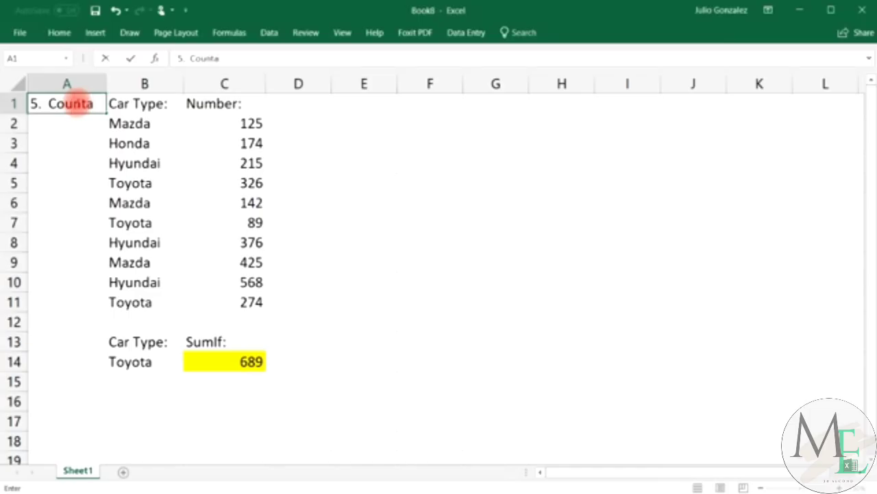
pyautogui.press('Return')
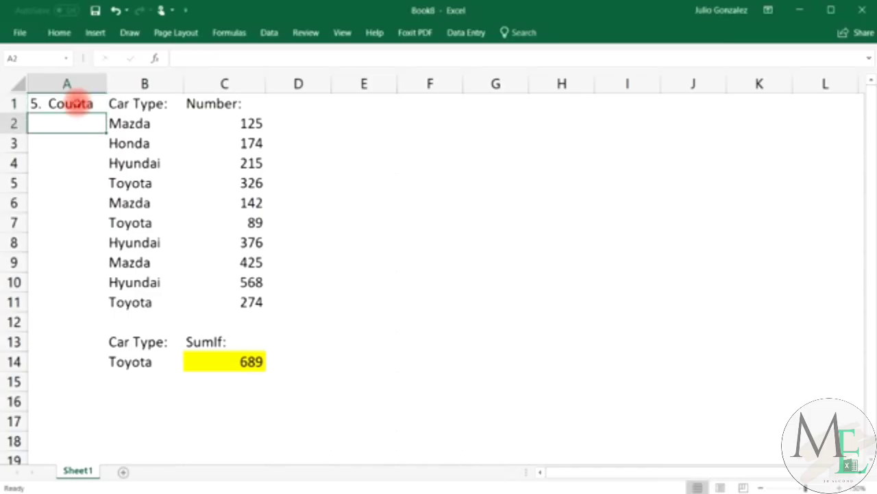
pyautogui.click(224, 401)
pyautogui.write('C')
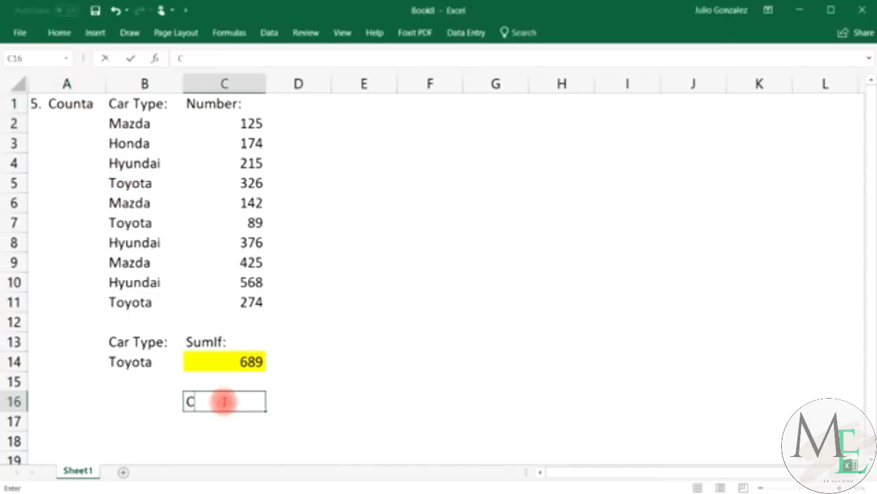
pyautogui.write('ount')
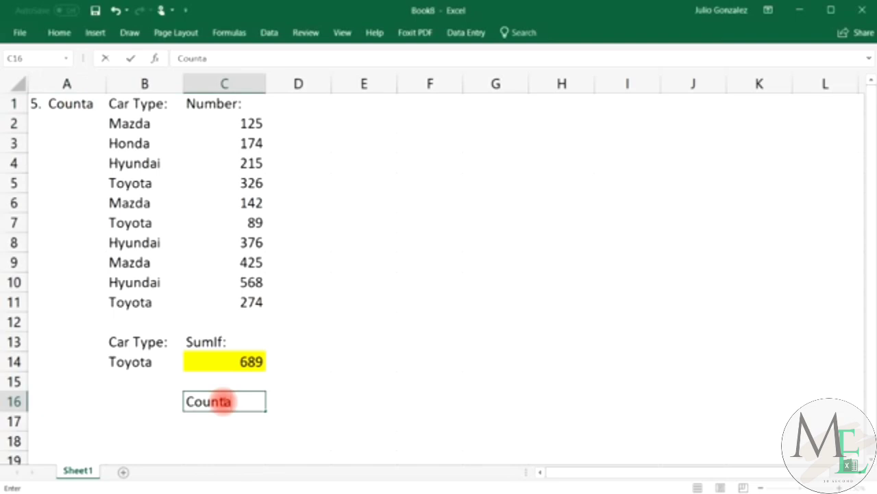
pyautogui.write('a')
pyautogui.press('Return')
# Enter =counta(B2:B11) in C17, returning 10 for the car types.
pyautogui.write('=co')
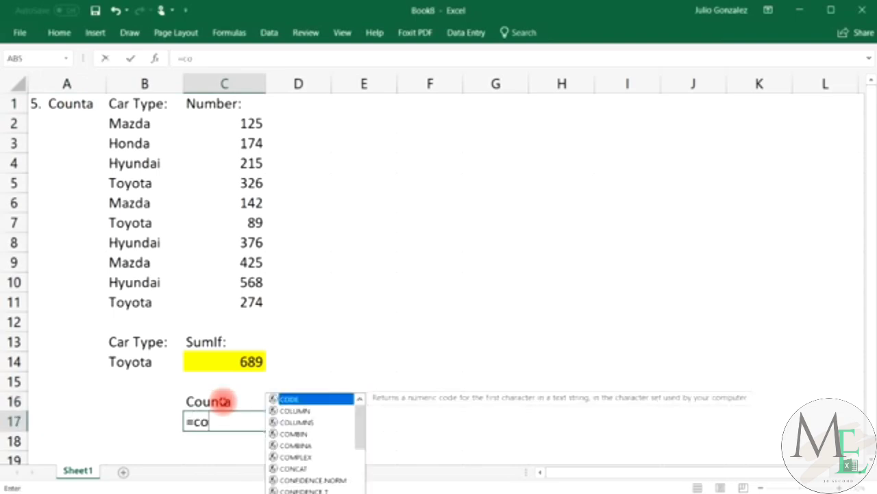
pyautogui.write('unta')
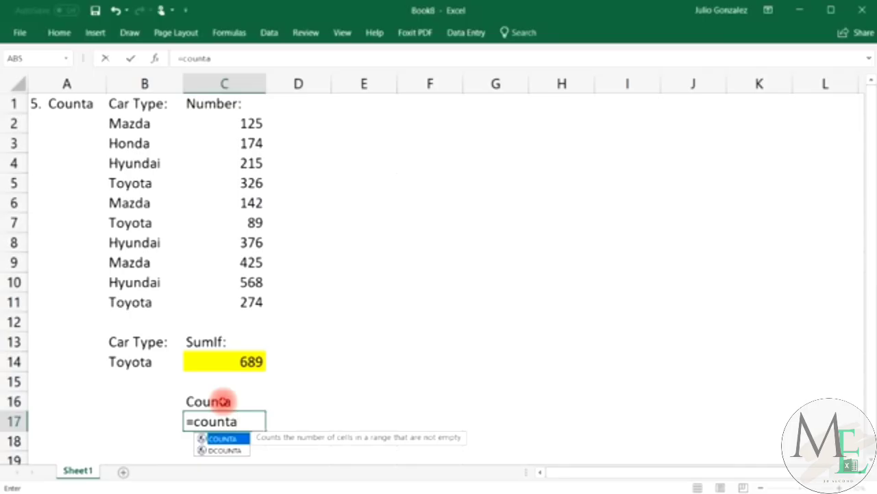
pyautogui.write('(')
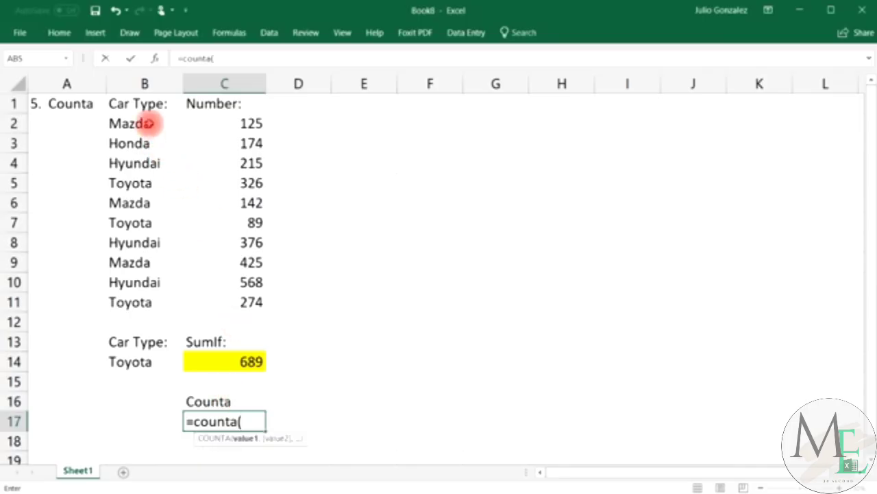
pyautogui.moveTo(157, 122); pyautogui.dragTo(141, 300)
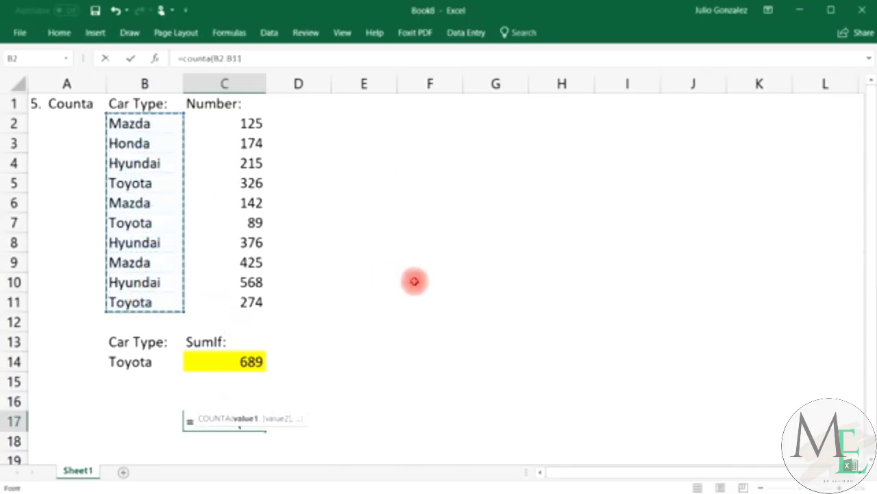
pyautogui.write(')')
pyautogui.press('Return')
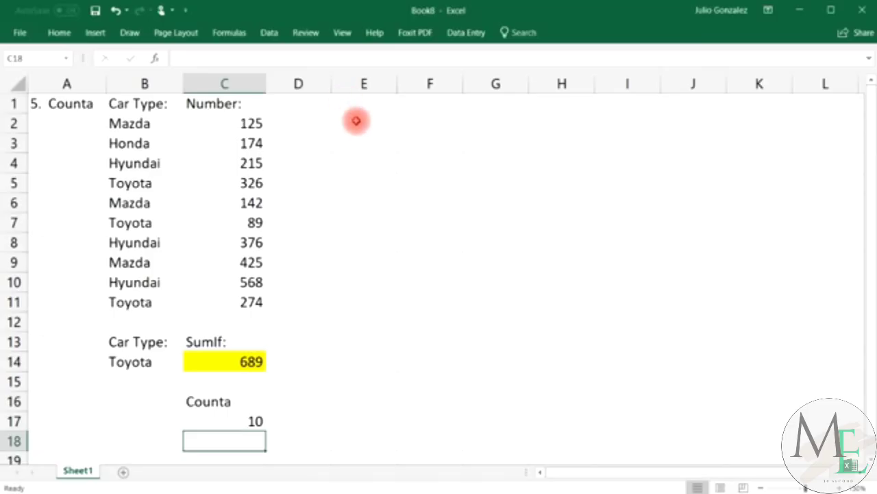
pyautogui.click(356, 122)
# Type Mazda, 25, Toyota, 37 and two name entries down E2:E7, then select the list.
pyautogui.write('Maz')
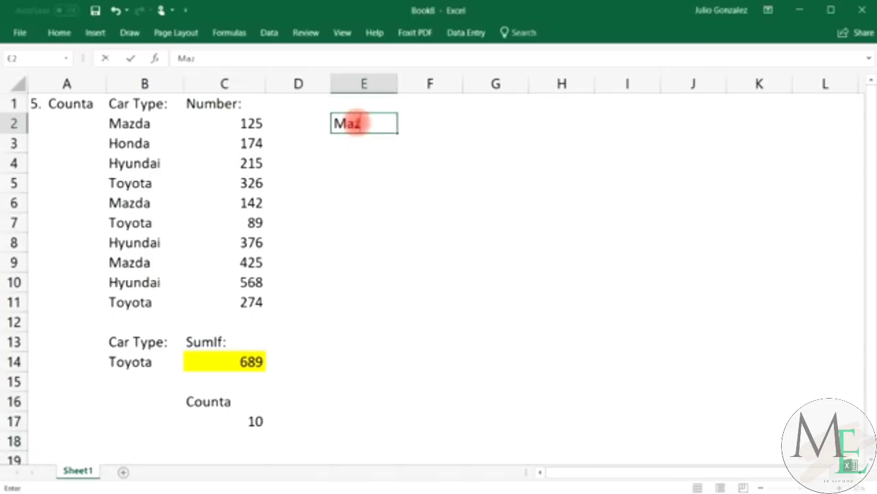
pyautogui.write('da')
pyautogui.press('Return')
pyautogui.write('25')
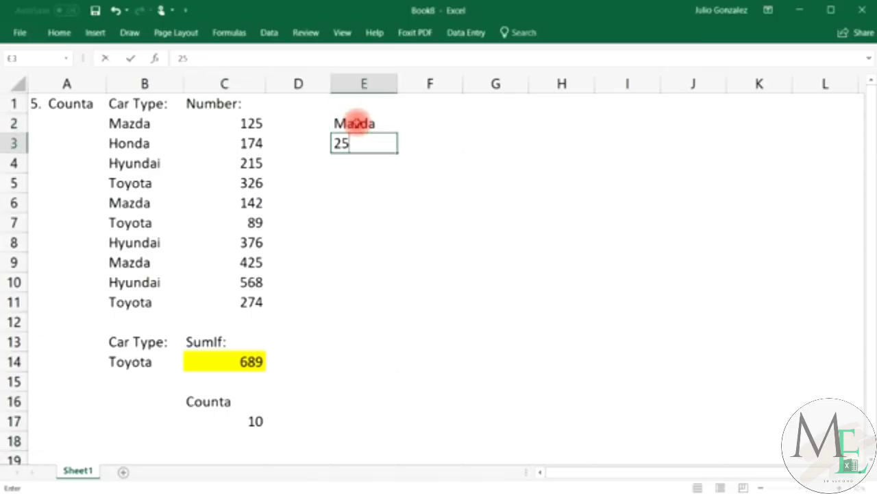
pyautogui.press('Return')
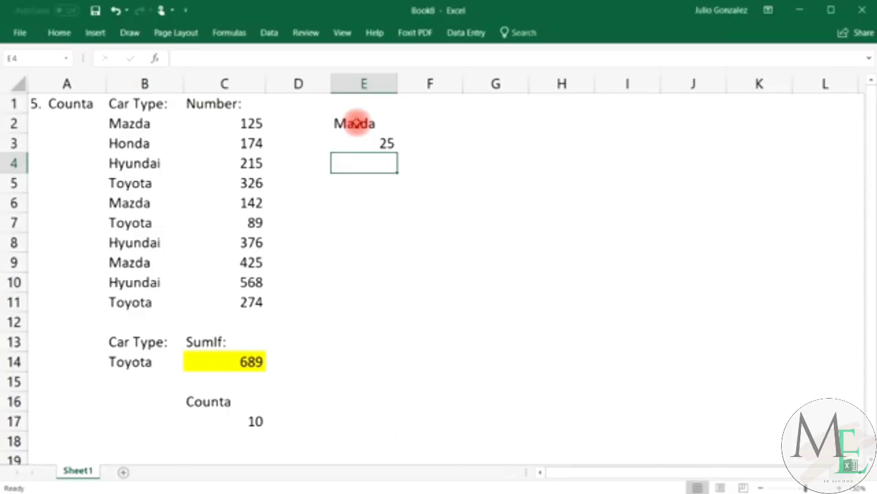
pyautogui.write('Toyota')
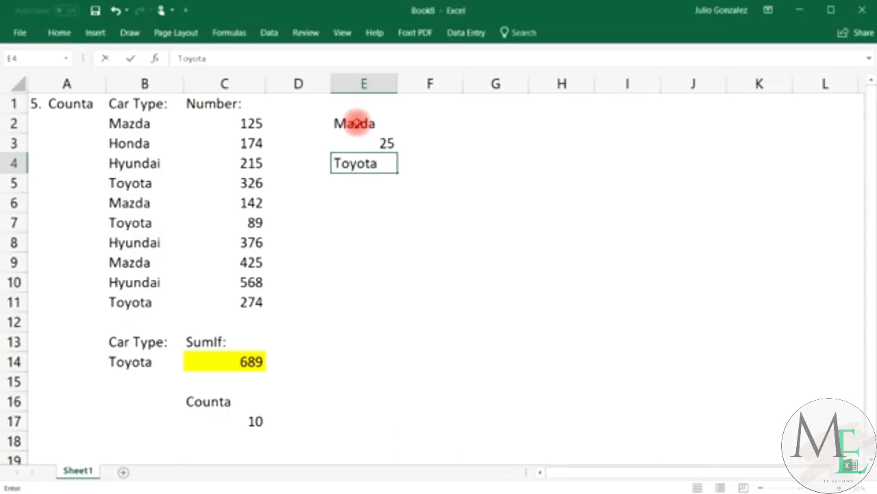
pyautogui.press('Return')
pyautogui.write('3')
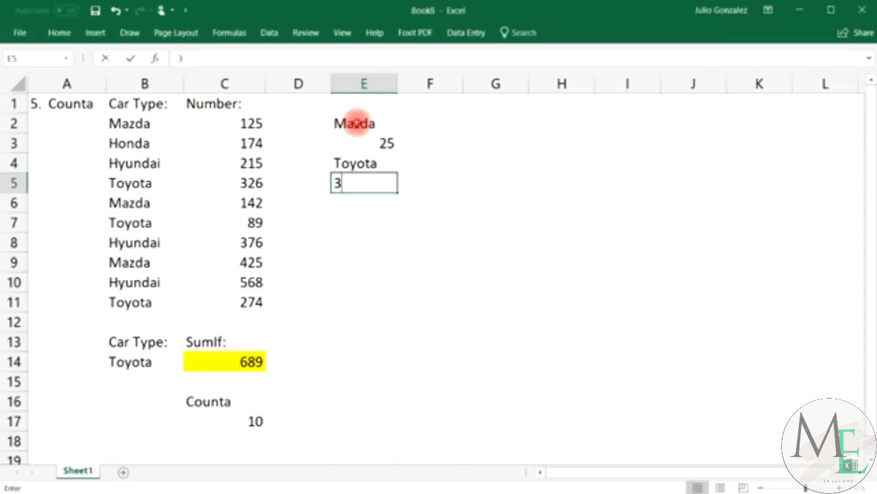
pyautogui.write('7')
pyautogui.press('Return')
pyautogui.write('Jim')
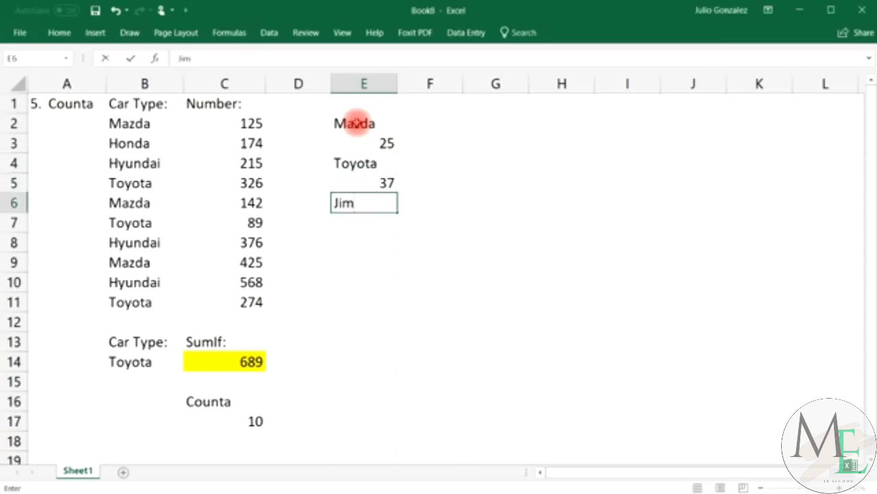
pyautogui.press('Return')
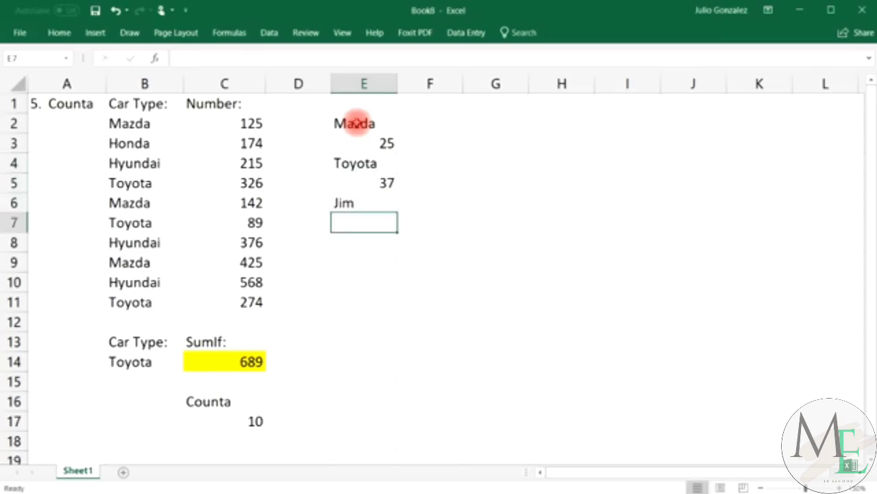
pyautogui.write('Karla-12')
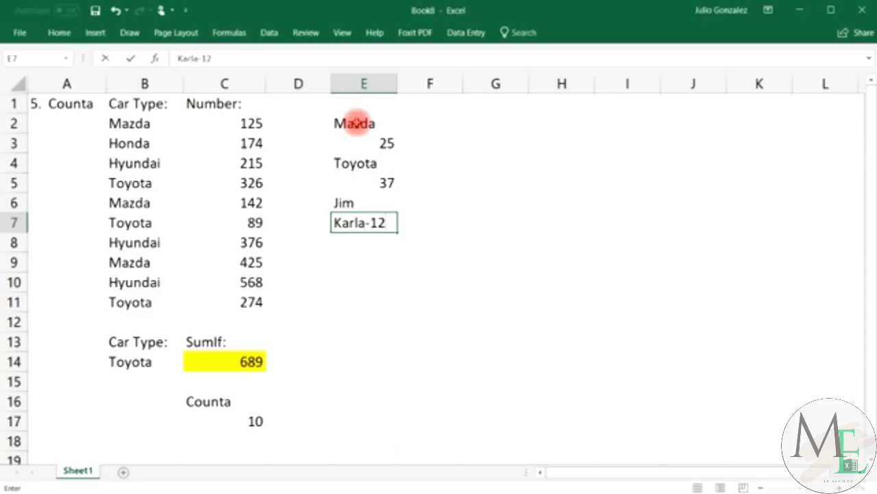
pyautogui.press('Return')
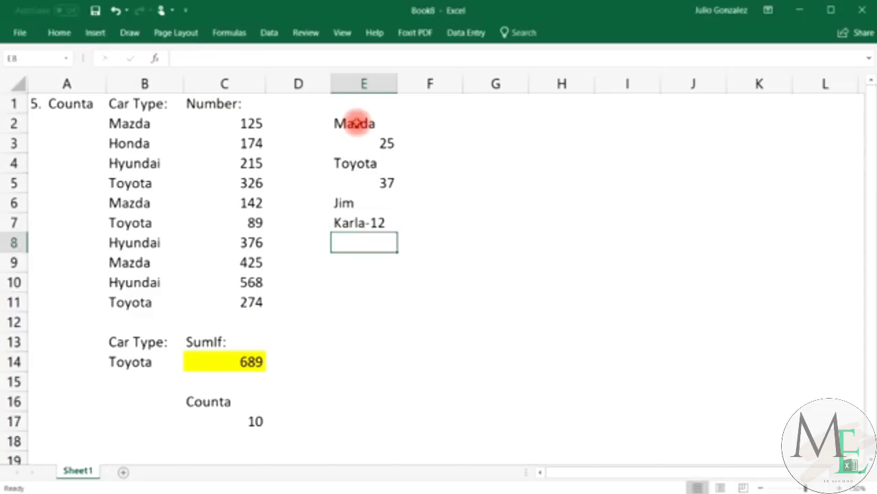
pyautogui.moveTo(357, 124); pyautogui.dragTo(366, 226)
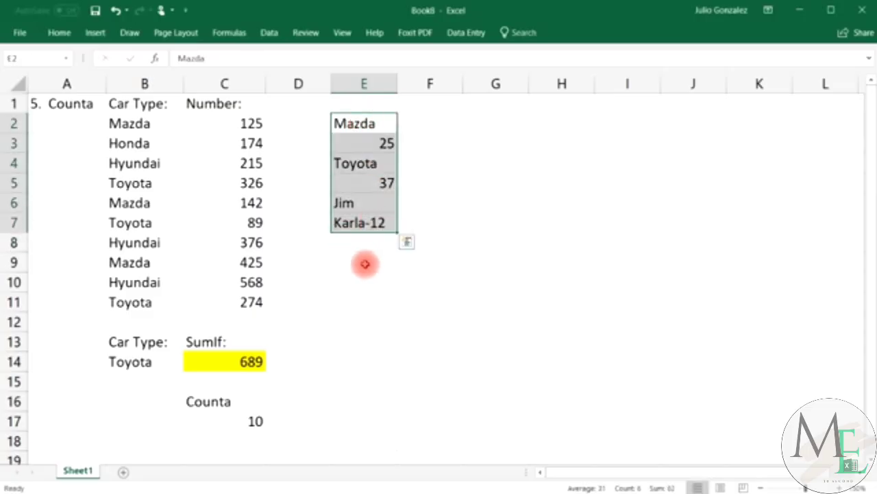
# Enter =COUNT(E2:E7) in E9, returning 2 for the numeric entries.
pyautogui.click(365, 261)
pyautogui.write('=cou')
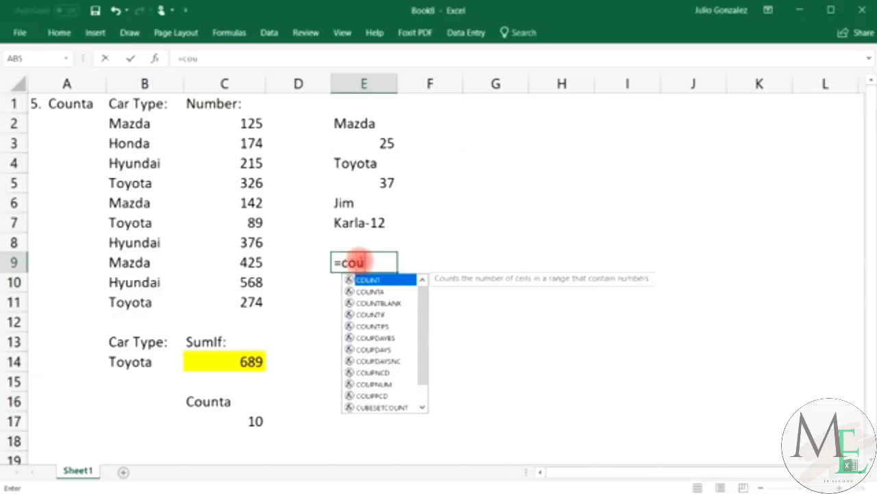
pyautogui.write('nt(')
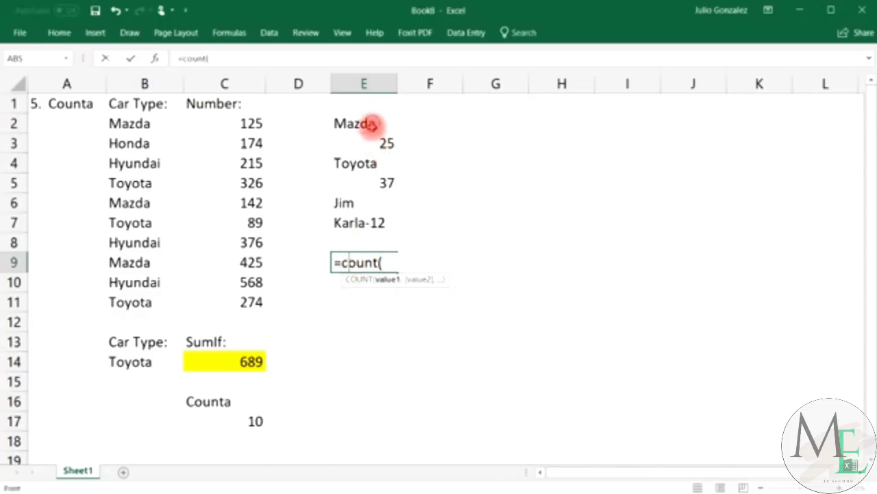
pyautogui.moveTo(390, 124); pyautogui.dragTo(370, 221)
pyautogui.write(')')
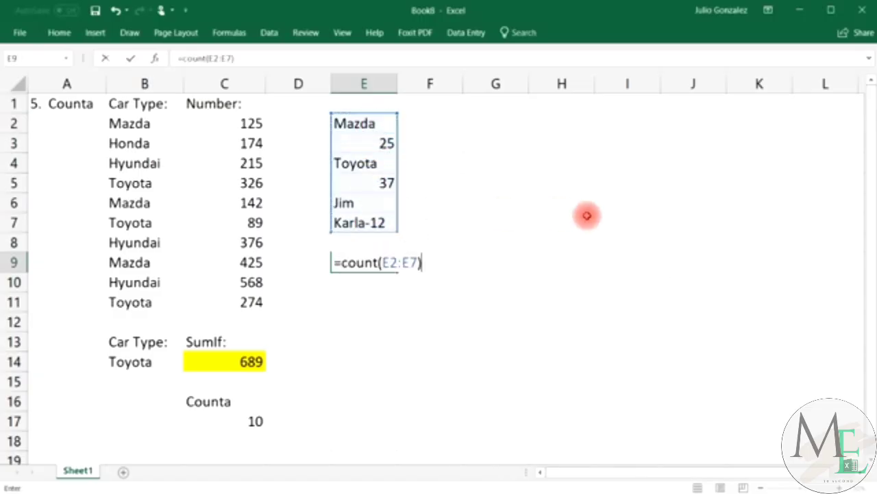
pyautogui.hotkey('ctrl', 'Return')
pyautogui.press('Return')
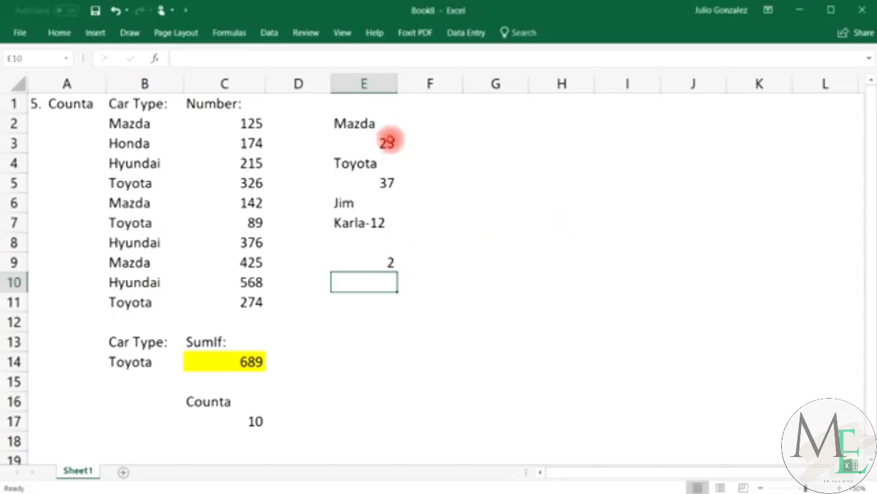
# Compare the numbers 25 and 37 against the text entry in E7, and begin a COUNTA formula in E9.
pyautogui.click(387, 141)
pyautogui.click(386, 181)
pyautogui.click(378, 222)
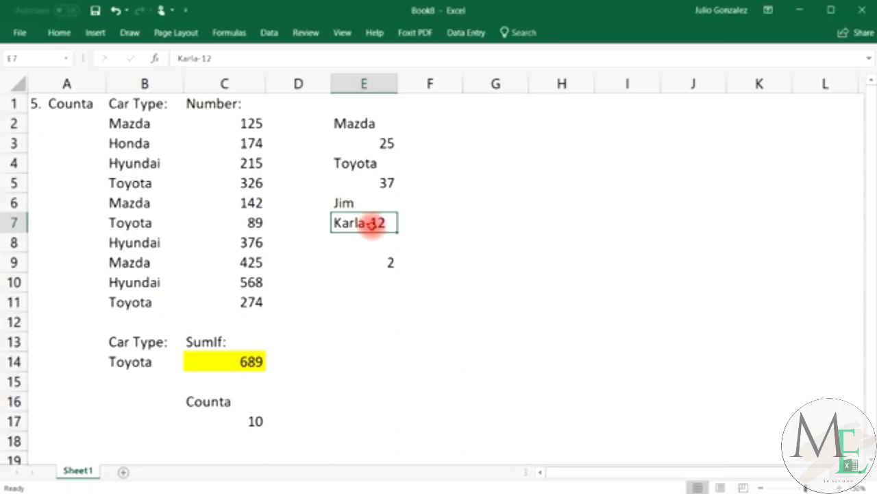
pyautogui.click(378, 264)
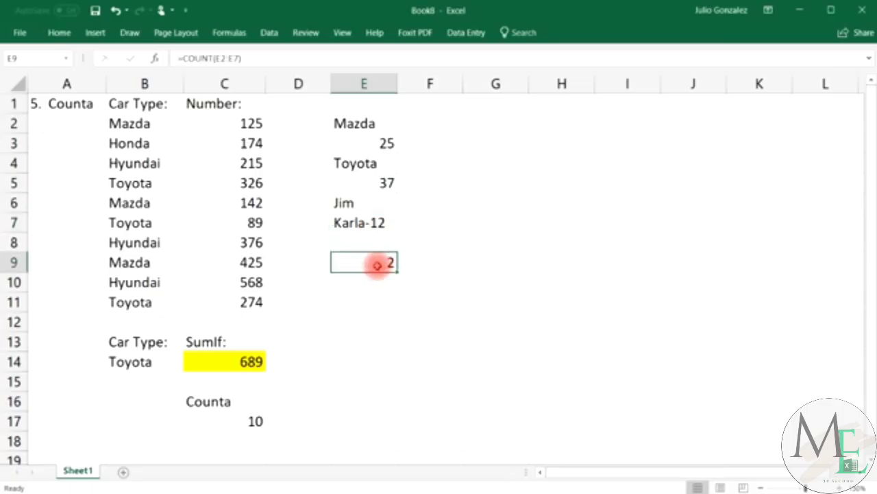
pyautogui.write('=counta(')
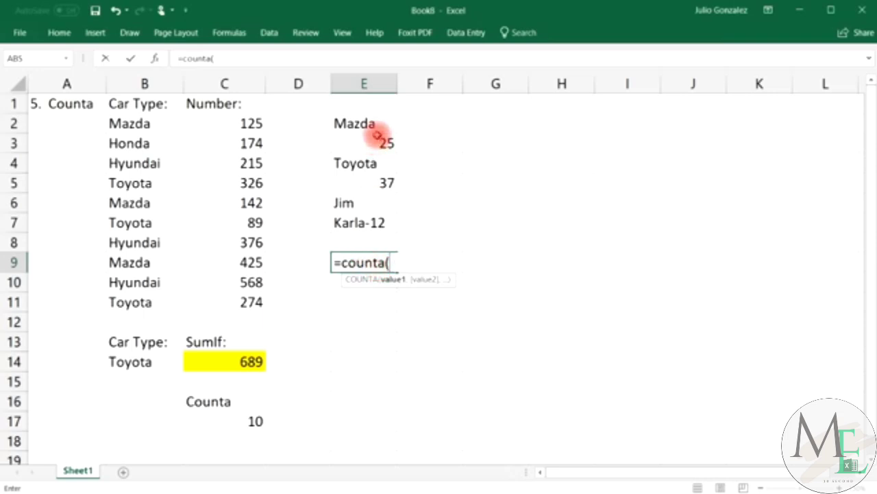
# Complete =COUNTA(E2:E7) in E9 and point out each counted entry.
pyautogui.moveTo(382, 124); pyautogui.dragTo(391, 223)
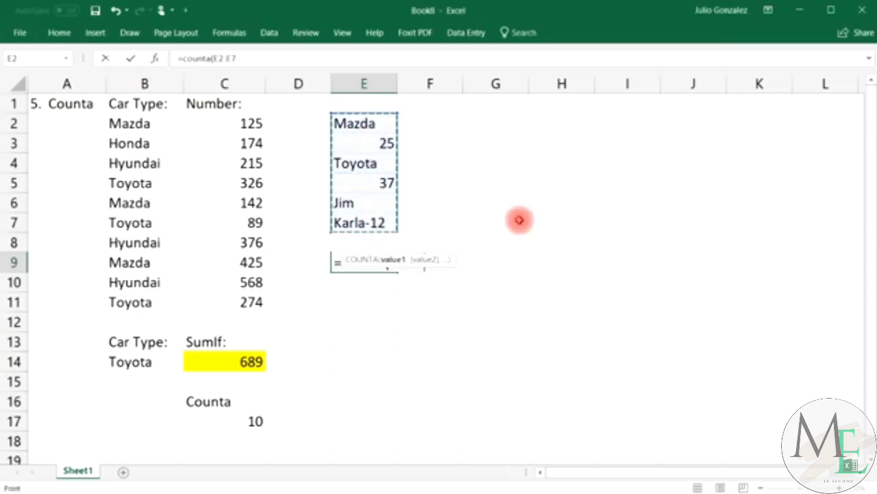
pyautogui.write(')')
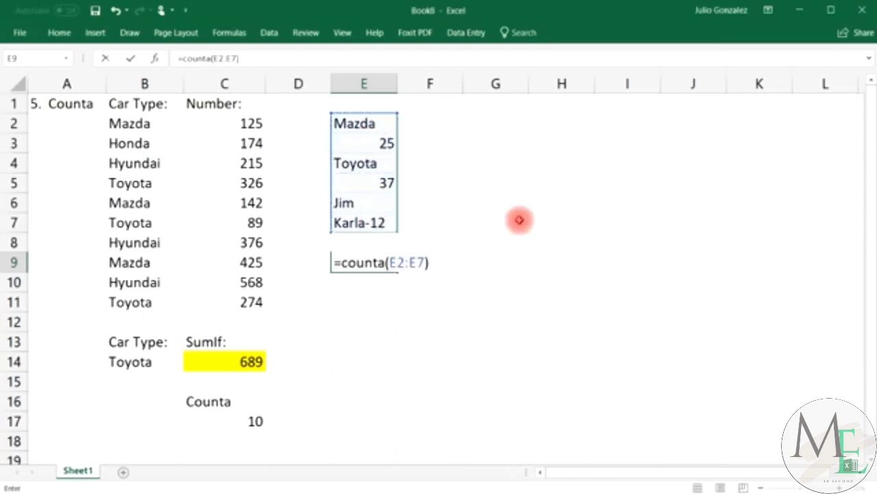
pyautogui.press('Return')
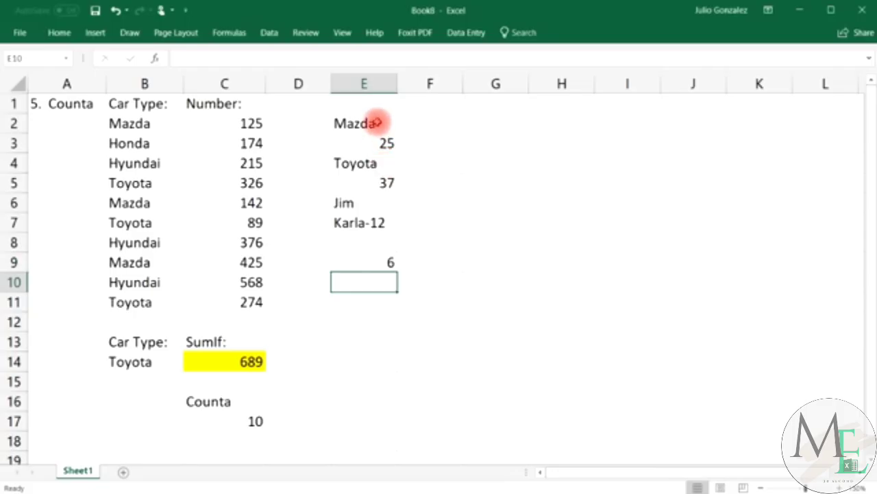
pyautogui.click(380, 123)
pyautogui.click(382, 141)
pyautogui.click(379, 162)
pyautogui.click(382, 181)
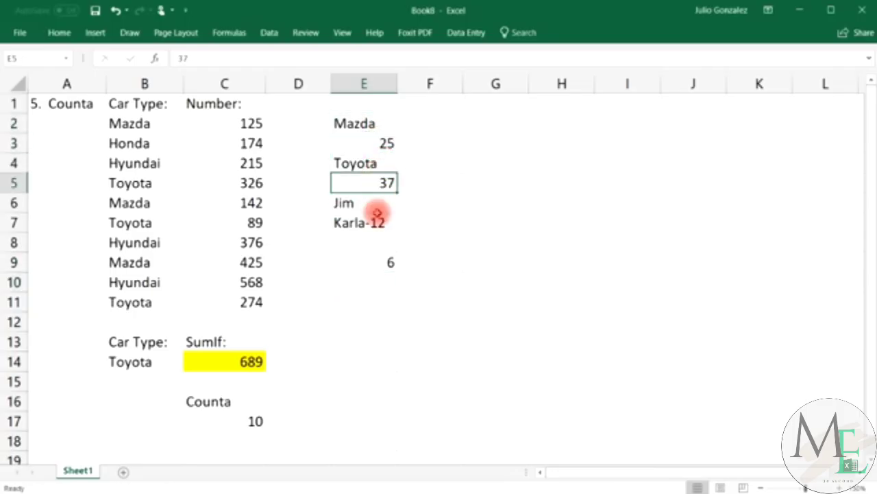
pyautogui.click(376, 202)
# Widen E9 to =COUNTA(E1:E8), still 6 with E1 and E8 empty, then clear E9.
pyautogui.click(375, 262)
pyautogui.write('=c')
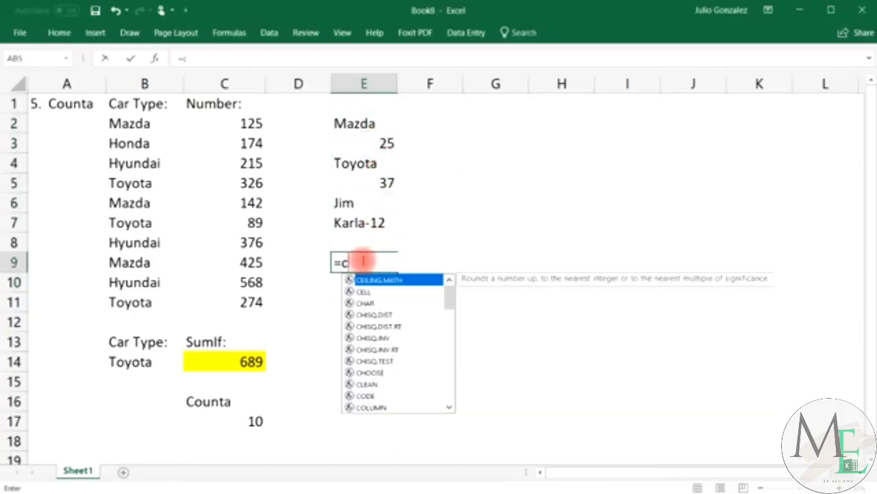
pyautogui.write('ounta(')
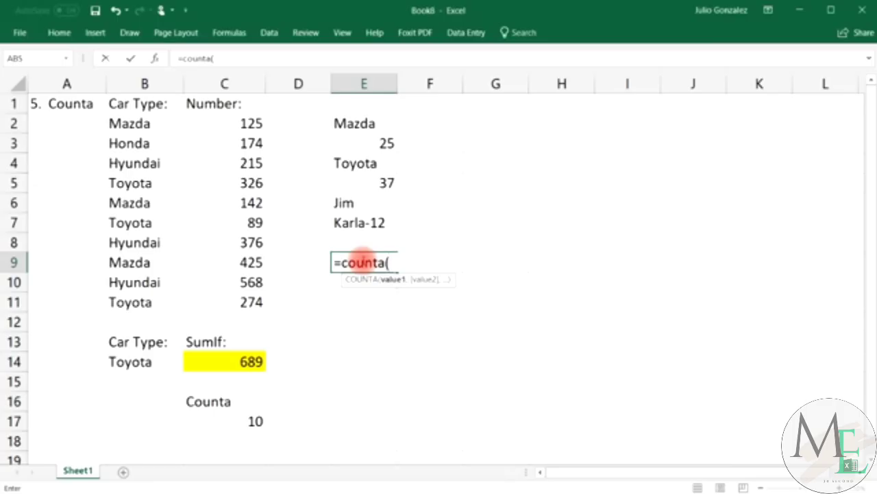
pyautogui.moveTo(366, 102); pyautogui.dragTo(362, 233)
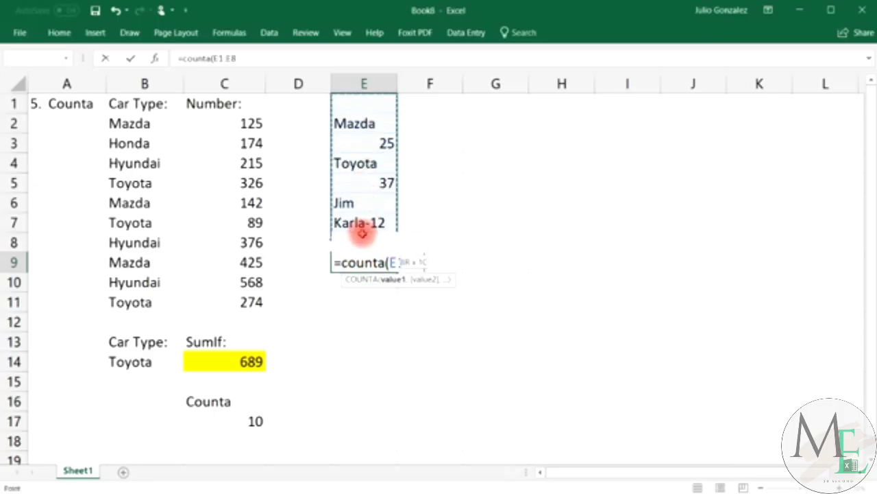
pyautogui.press('Return')
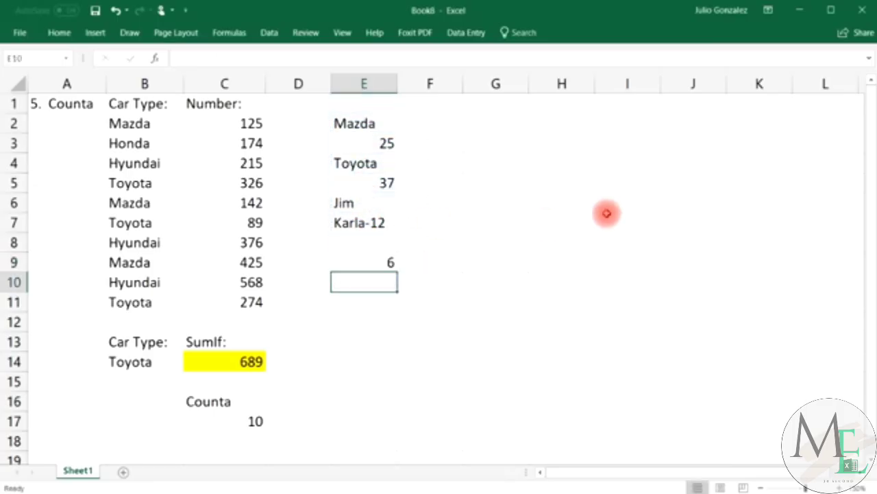
pyautogui.click(373, 102)
pyautogui.click(369, 240)
pyautogui.click(378, 259)
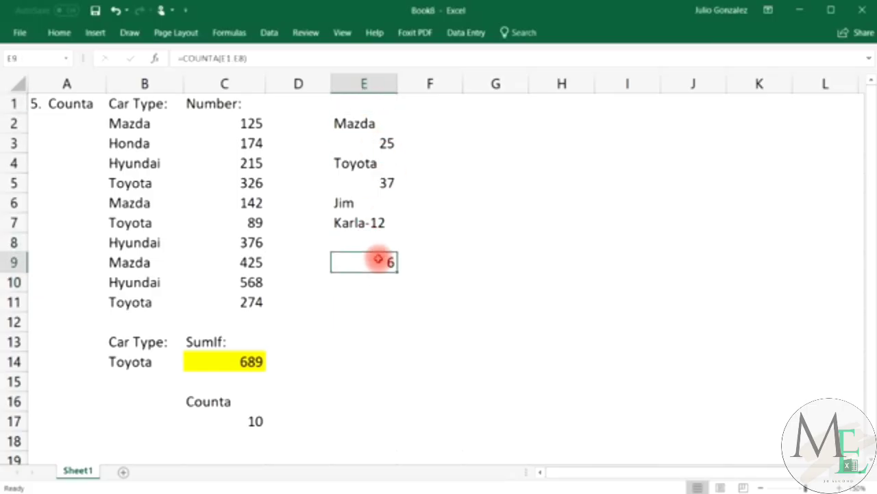
pyautogui.press('Delete')
# Enter =countblank(E1:E9) in E12, returning 3 for the empty cells E1, E8 and E9.
pyautogui.click(368, 326)
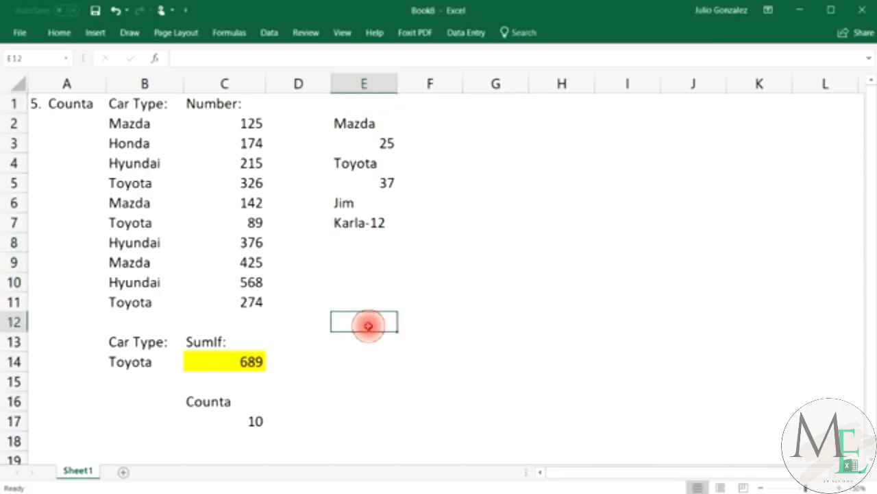
pyautogui.write('=countblank')
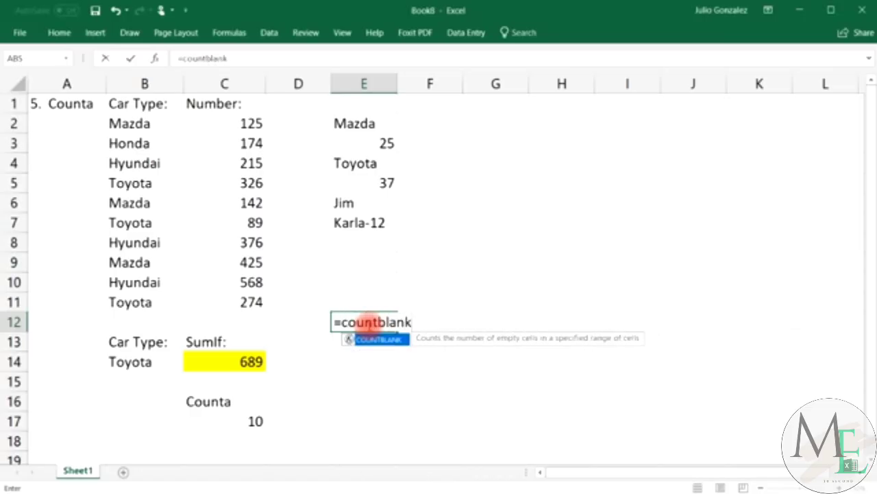
pyautogui.write('(')
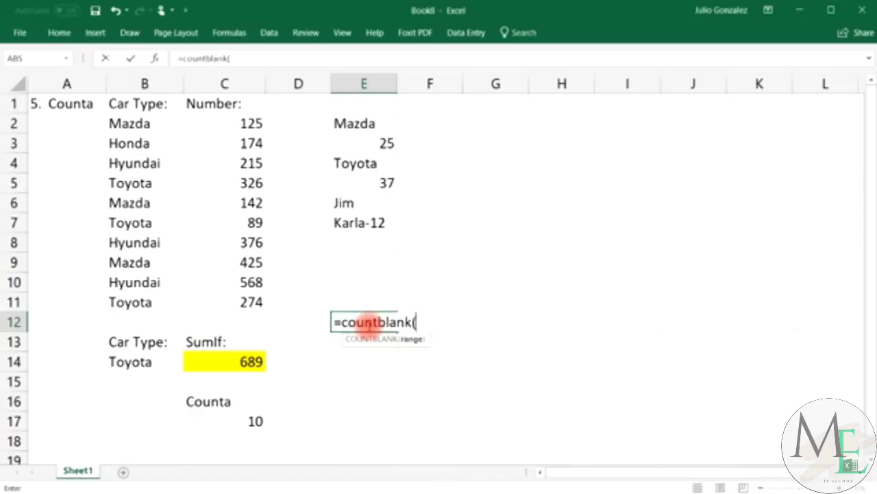
pyautogui.moveTo(374, 101); pyautogui.dragTo(380, 264)
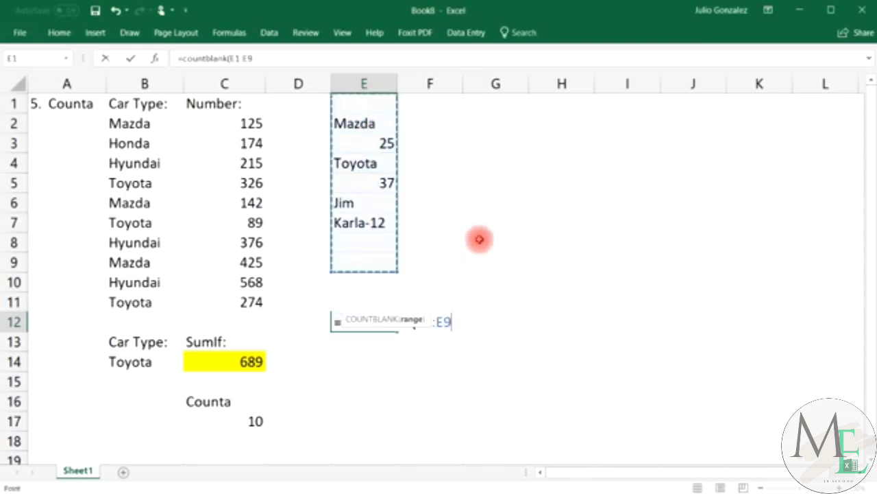
pyautogui.press('Return')
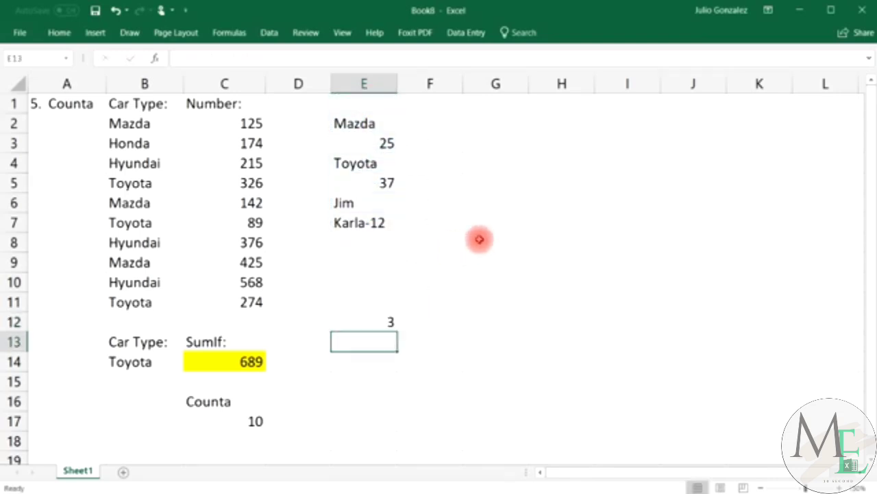
# Clear the practice entries in E1:E12, including E12's blank count.
pyautogui.click(363, 266)
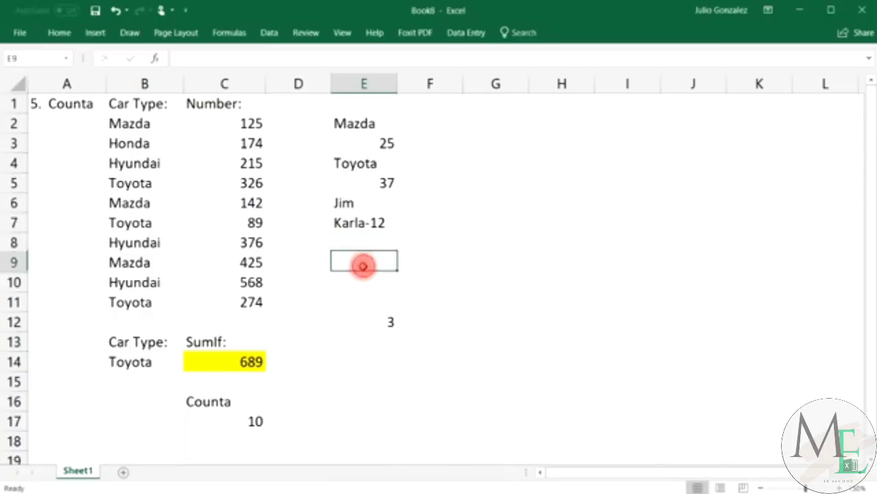
pyautogui.click(370, 107)
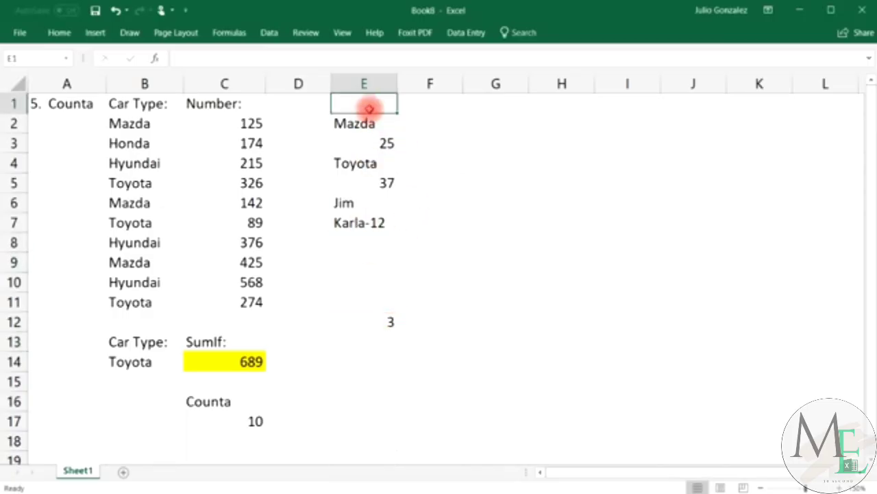
pyautogui.moveTo(369, 108); pyautogui.dragTo(380, 319)
pyautogui.press('Delete')
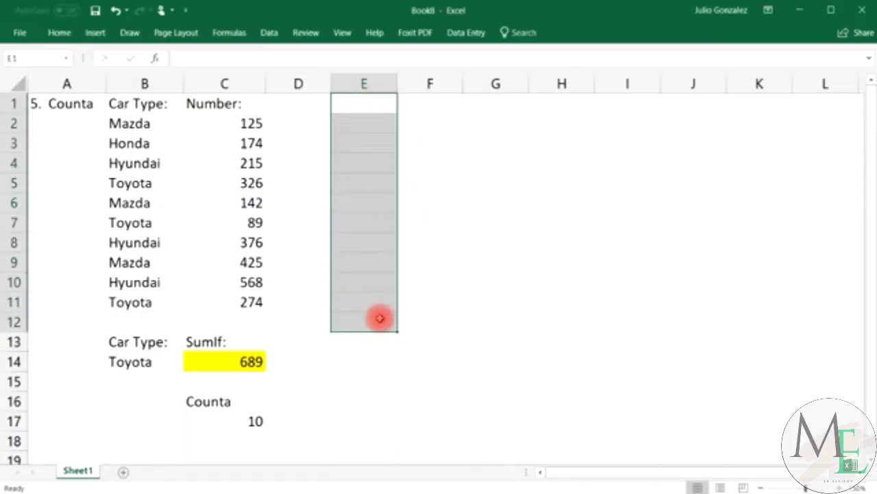
pyautogui.click(346, 356)
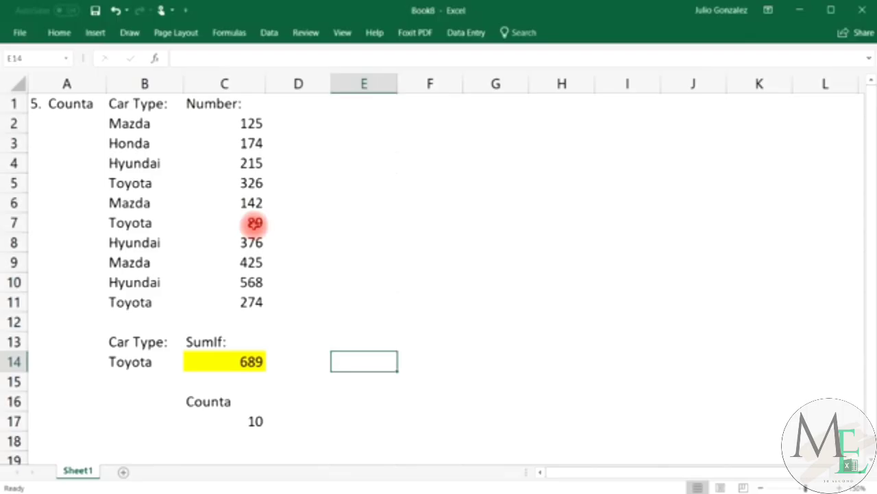
# Delete the Counta label and its result in C16:C17.
pyautogui.moveTo(196, 401); pyautogui.dragTo(232, 420)
pyautogui.press('Delete')
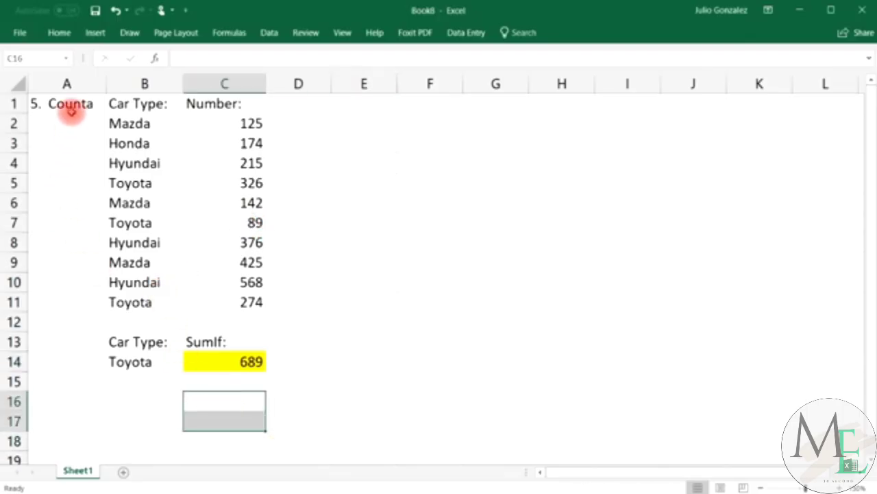
pyautogui.click(71, 105)
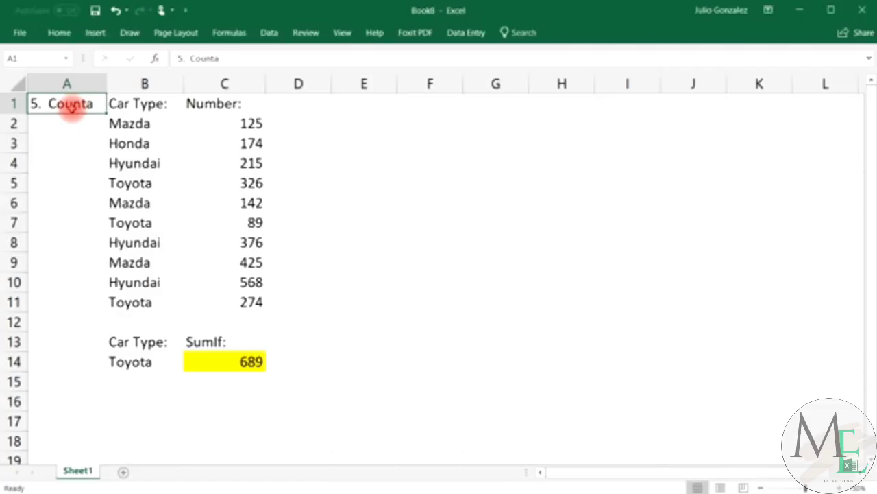
# Retitle A1 to '6. CountIf' and begin replacing C13's SumIf: label with Count.
pyautogui.write('6')
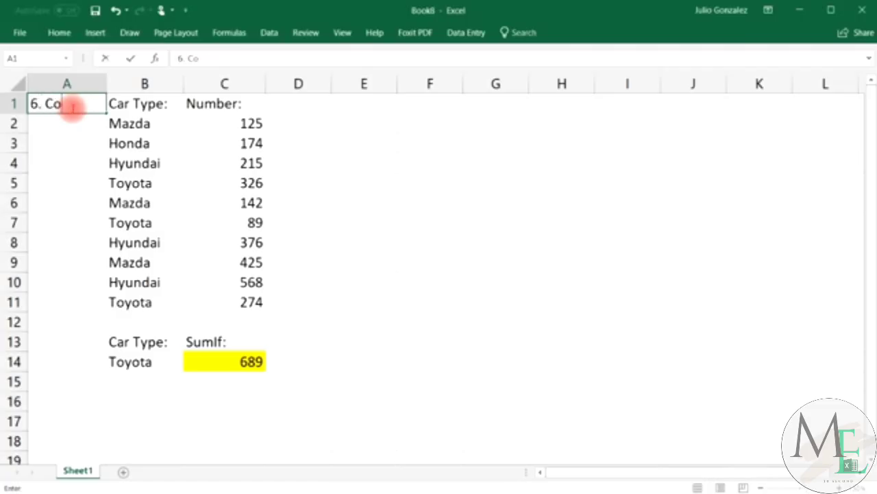
pyautogui.press('Return')
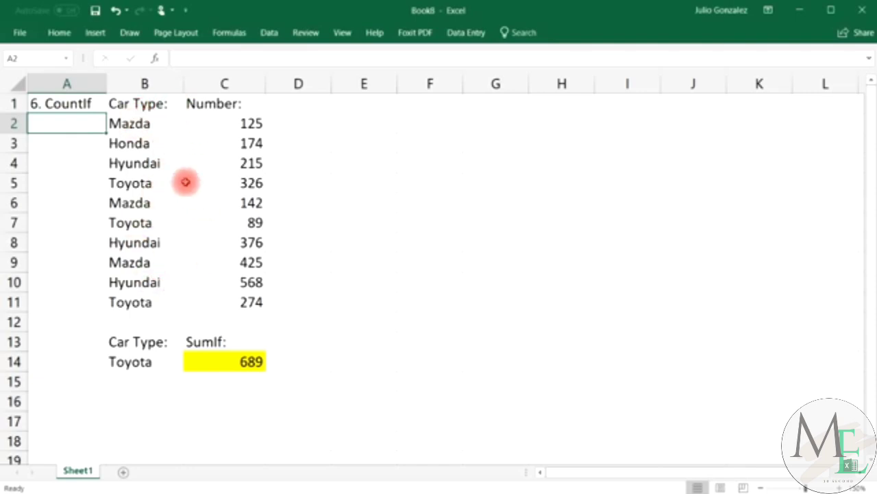
pyautogui.moveTo(160, 121); pyautogui.dragTo(130, 297)
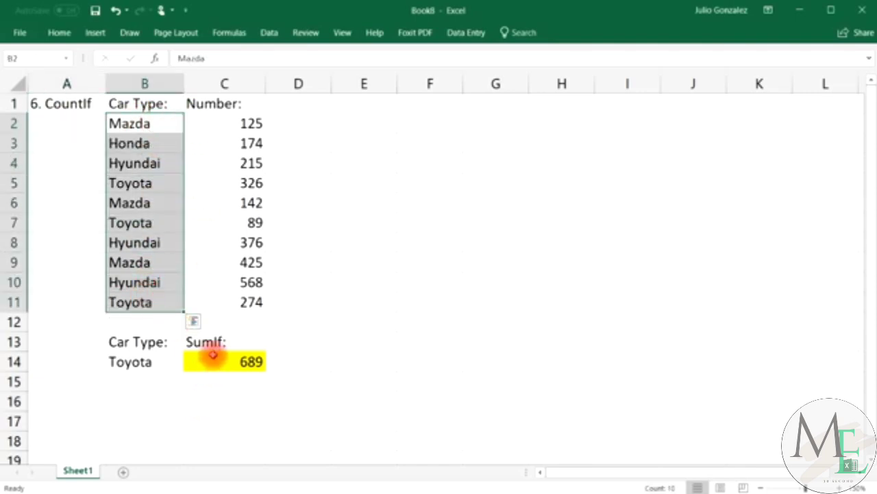
pyautogui.click(217, 342)
pyautogui.write('Cp')
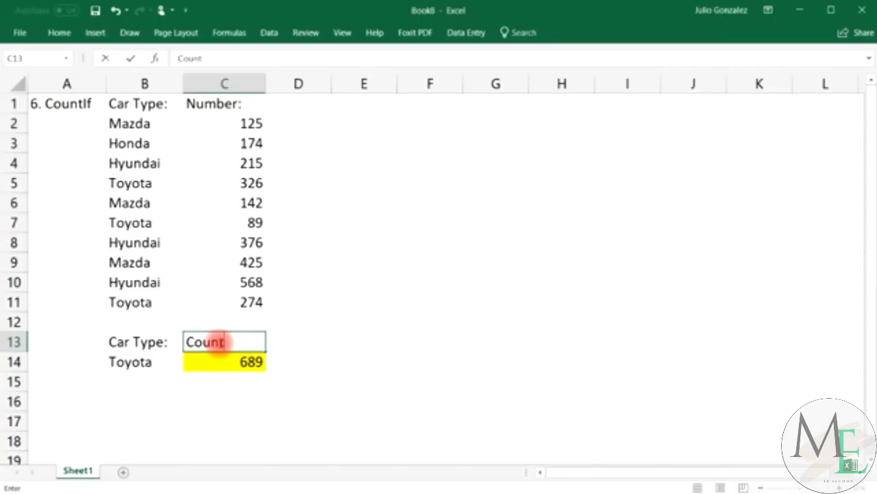
# Label C13 'CountIf:' and enter =countif(B2:B11,B14) in C14, returning 3.
pyautogui.press('Return')
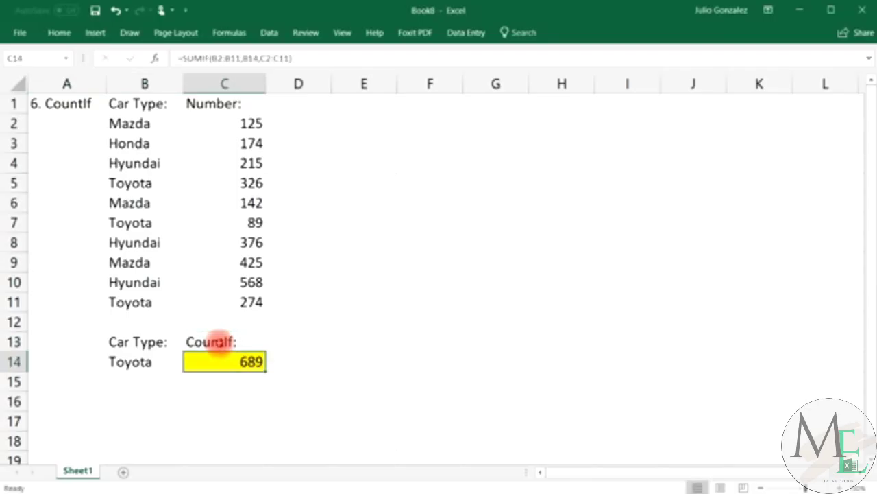
pyautogui.write('=cou')
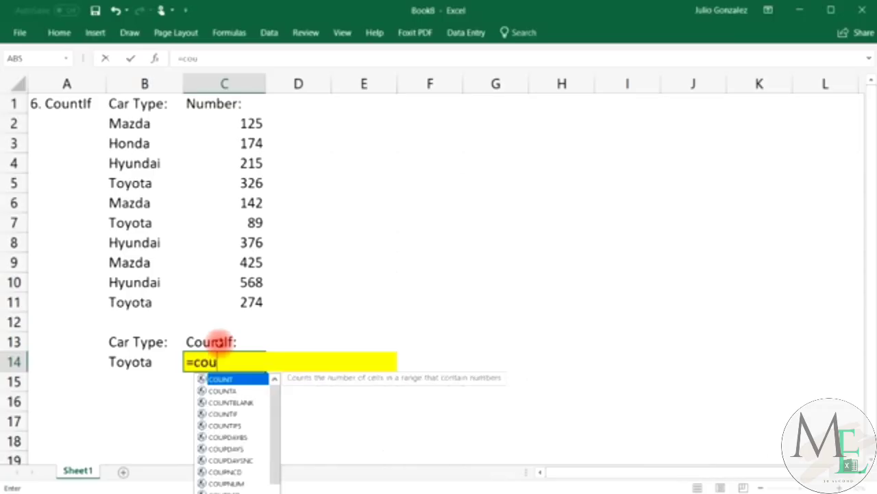
pyautogui.write('ntif(')
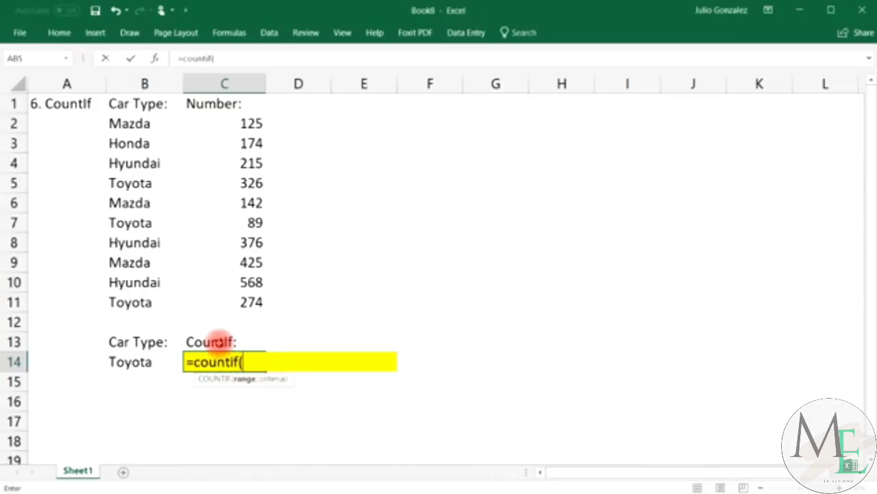
pyautogui.moveTo(117, 122); pyautogui.dragTo(130, 302)
pyautogui.write(',')
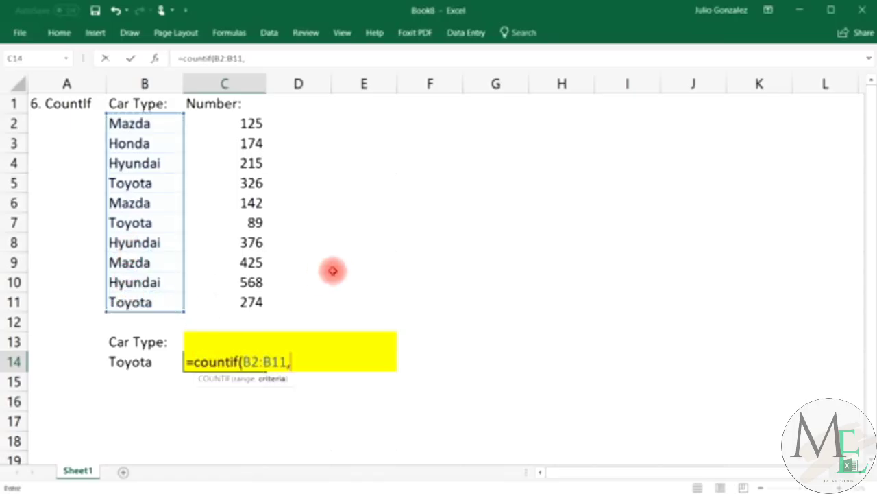
pyautogui.click(155, 368)
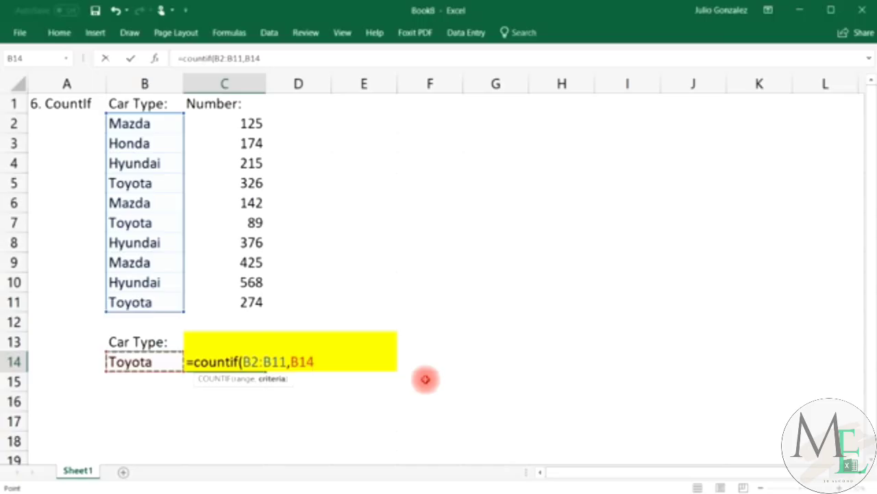
pyautogui.write(')')
pyautogui.press('Return')
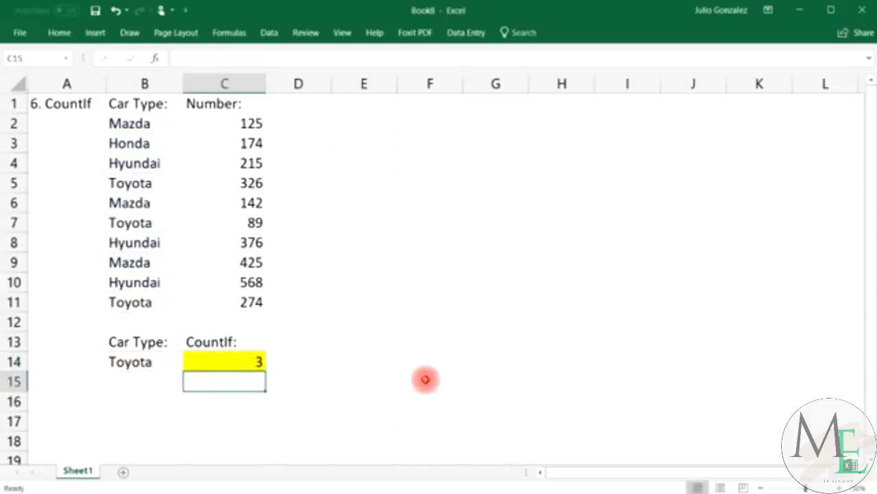
pyautogui.click(169, 360)
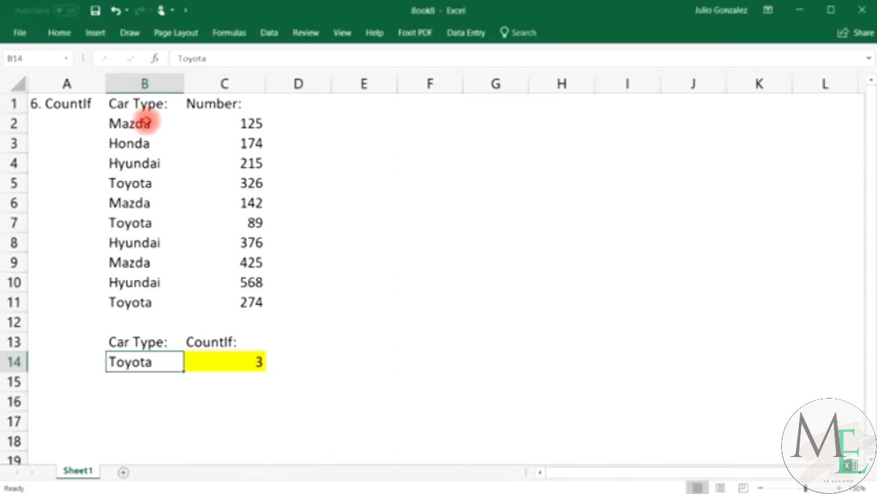
pyautogui.moveTo(152, 118); pyautogui.dragTo(142, 303)
pyautogui.click(363, 282)
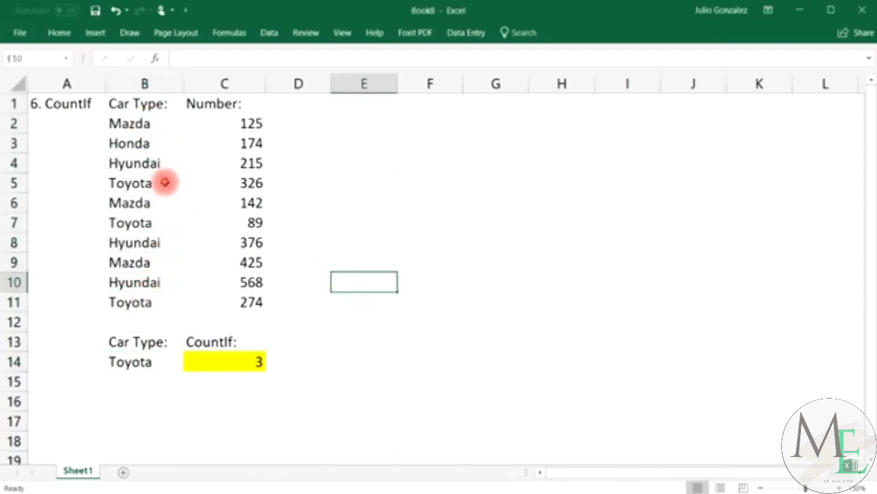
pyautogui.click(157, 191)
pyautogui.keyDown('ctrl'); pyautogui.click(165, 221); pyautogui.keyUp('ctrl')
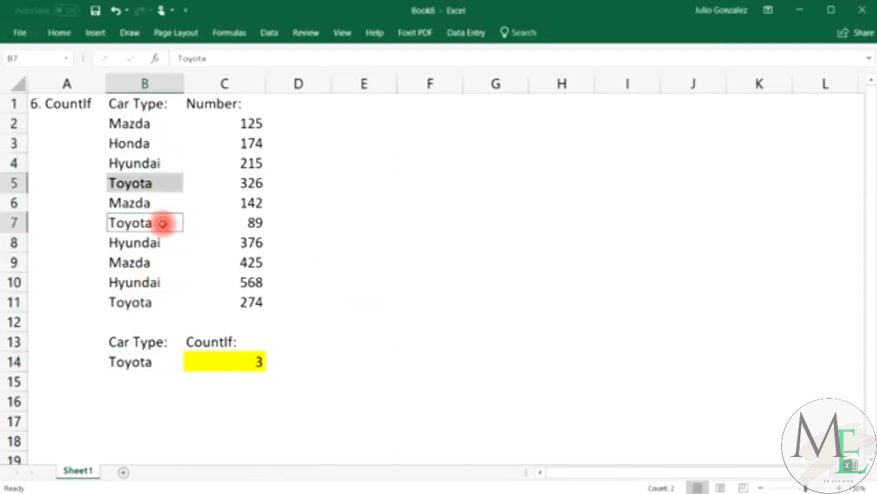
pyautogui.keyDown('ctrl'); pyautogui.click(147, 306); pyautogui.keyUp('ctrl')
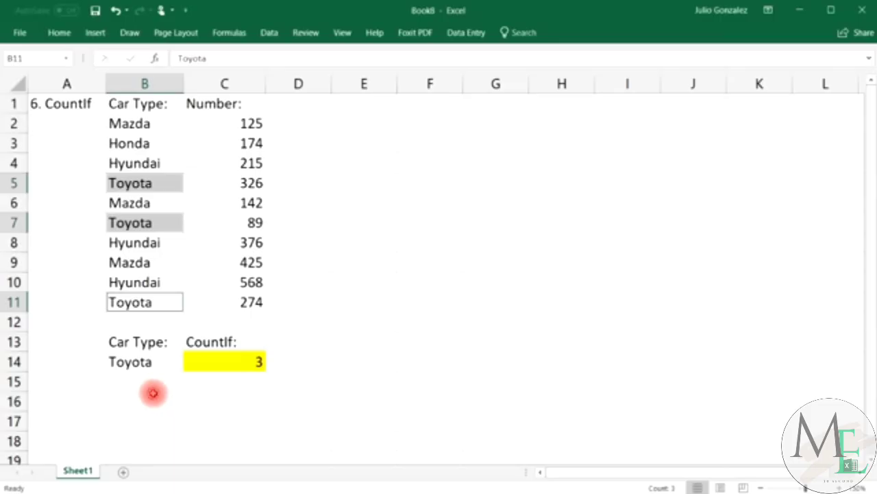
pyautogui.click(152, 394)
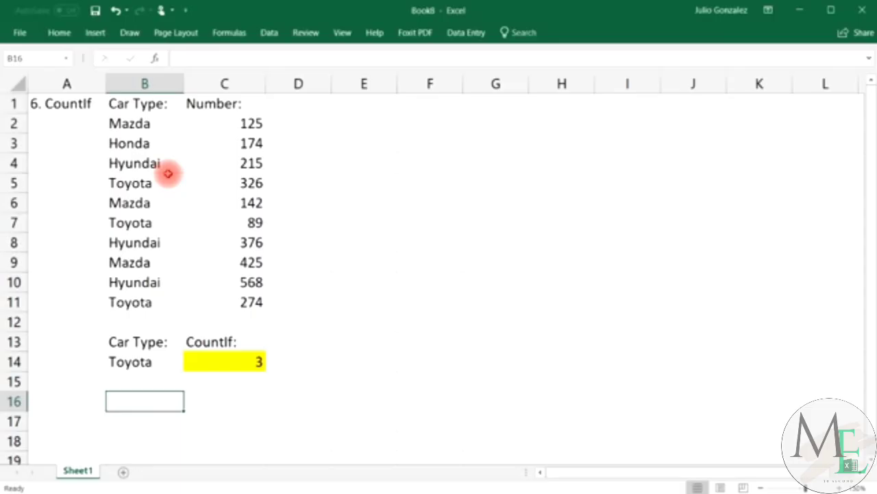
# Change the criterion in B14 to Honda so C14 counts 1.
pyautogui.click(147, 145)
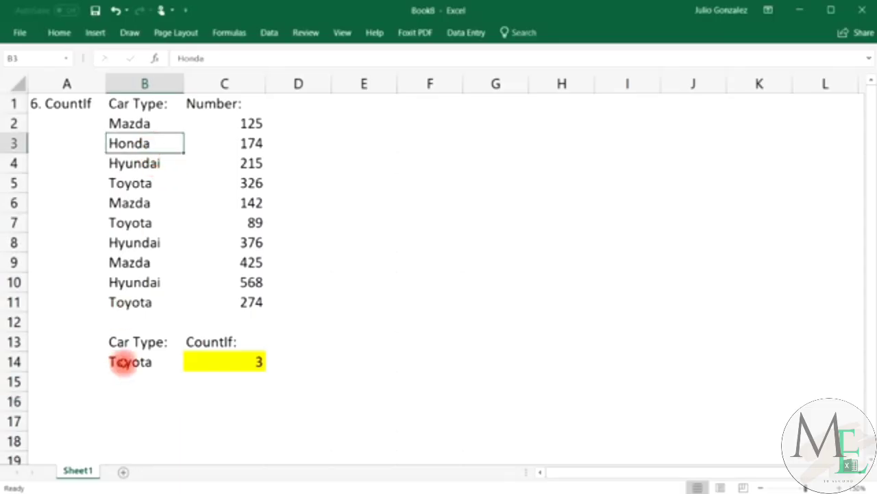
pyautogui.click(123, 362)
pyautogui.write('Honda')
pyautogui.press('Return')
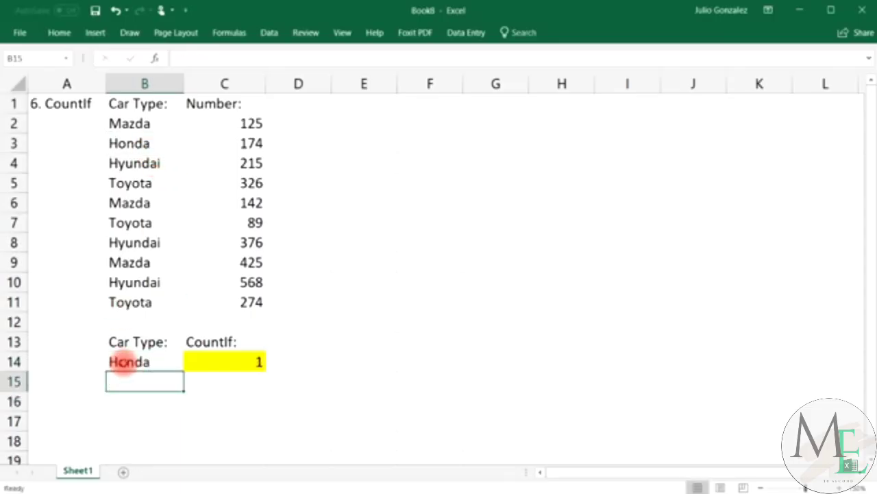
# Enter Mazda in the cell below the list and review the Mazda entries.
pyautogui.click(114, 319)
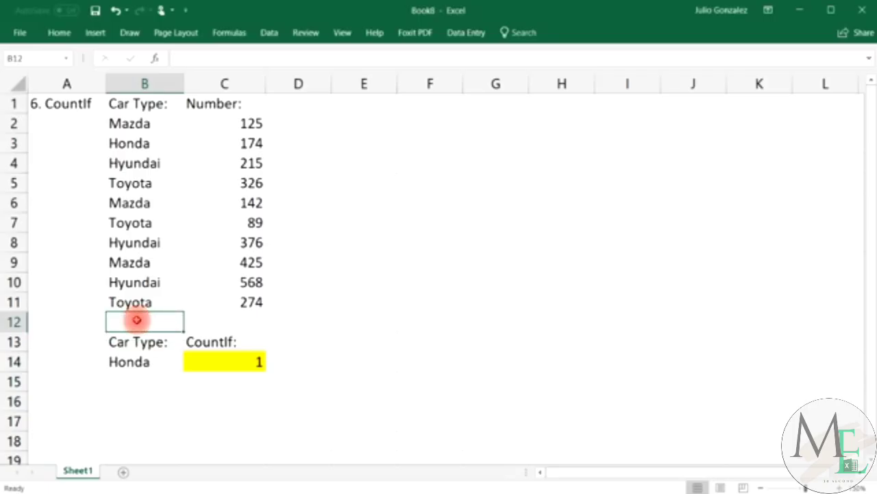
pyautogui.write('Mazda')
pyautogui.press('Return')
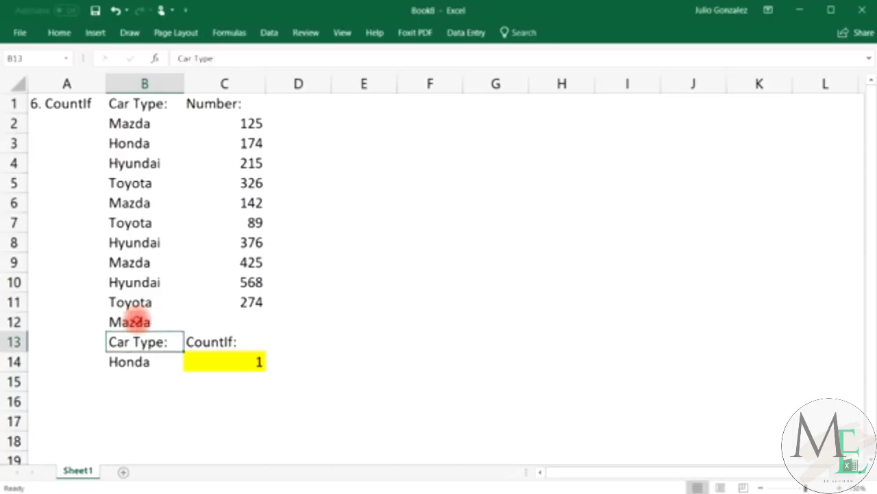
pyautogui.click(152, 124)
pyautogui.click(152, 203)
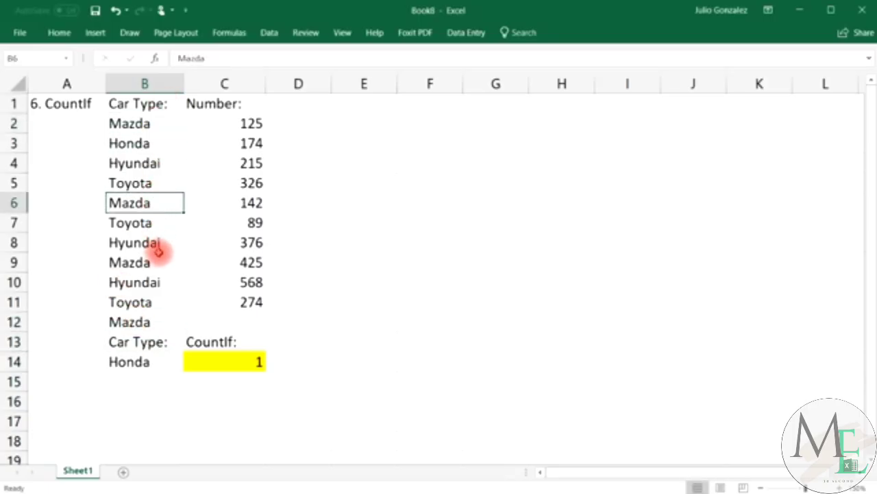
pyautogui.click(151, 262)
pyautogui.click(141, 322)
pyautogui.click(137, 123)
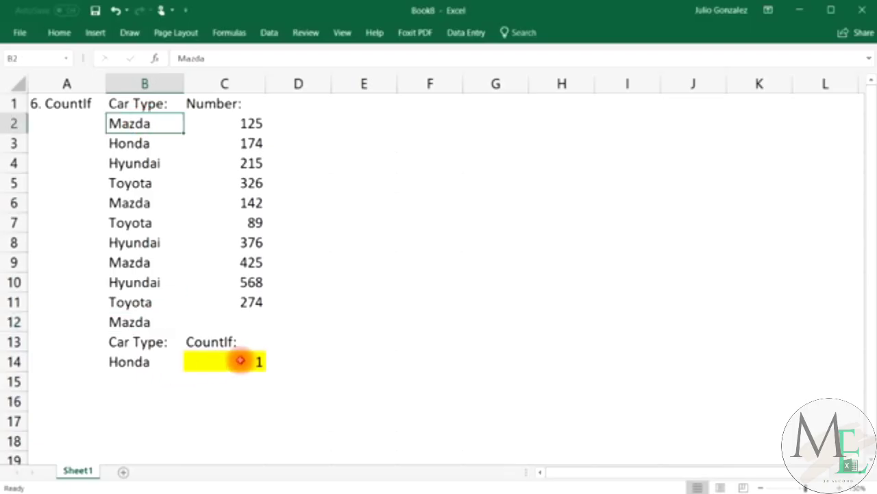
# Change the last car in B11 from Toyota to Mazda and recheck the Mazda entries.
pyautogui.click(146, 302)
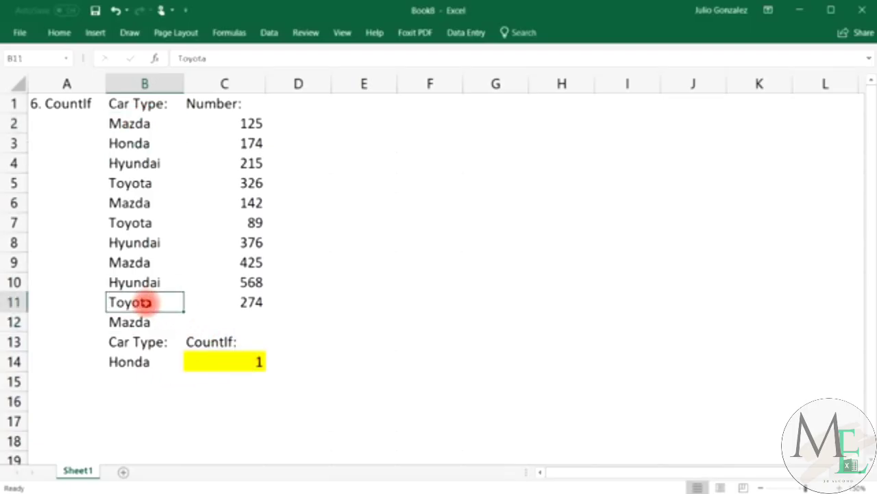
pyautogui.write('Mazda')
pyautogui.press('Return')
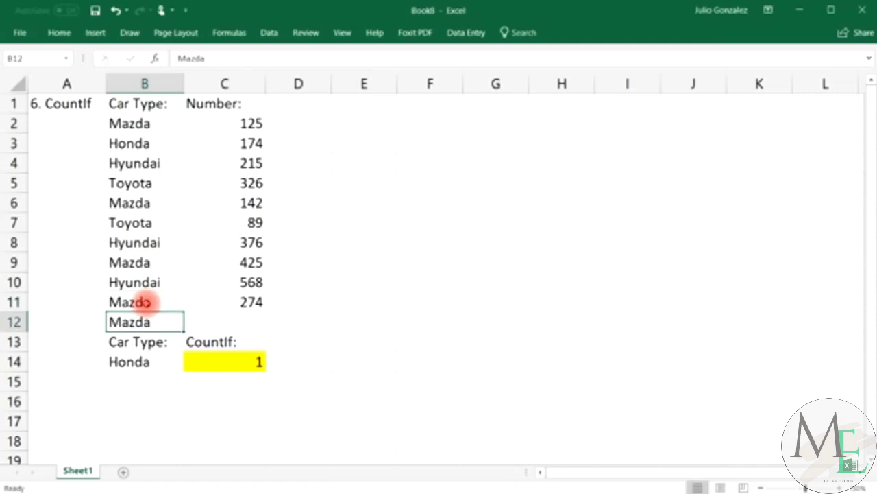
pyautogui.click(185, 418)
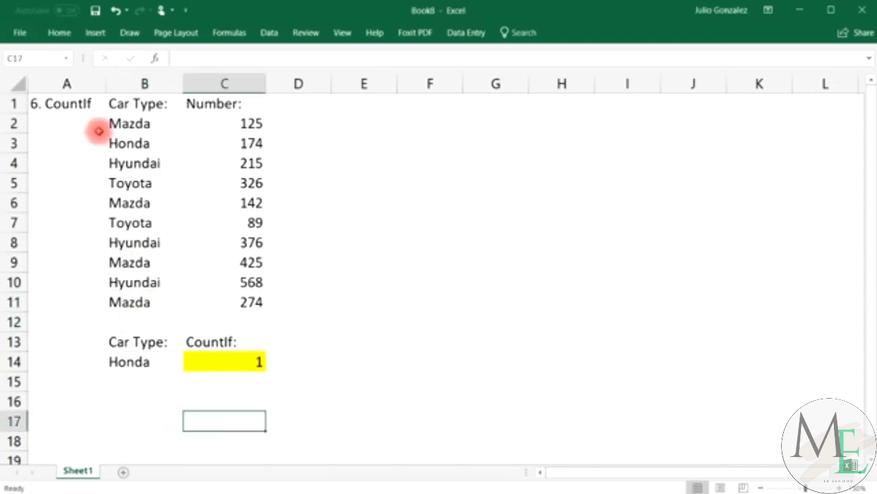
pyautogui.moveTo(114, 123); pyautogui.dragTo(137, 301)
pyautogui.click(304, 298)
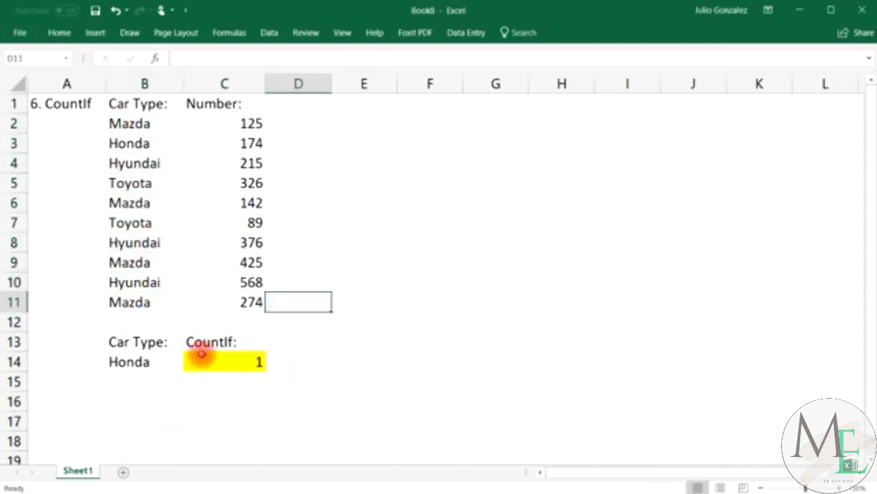
pyautogui.click(144, 129)
pyautogui.click(140, 202)
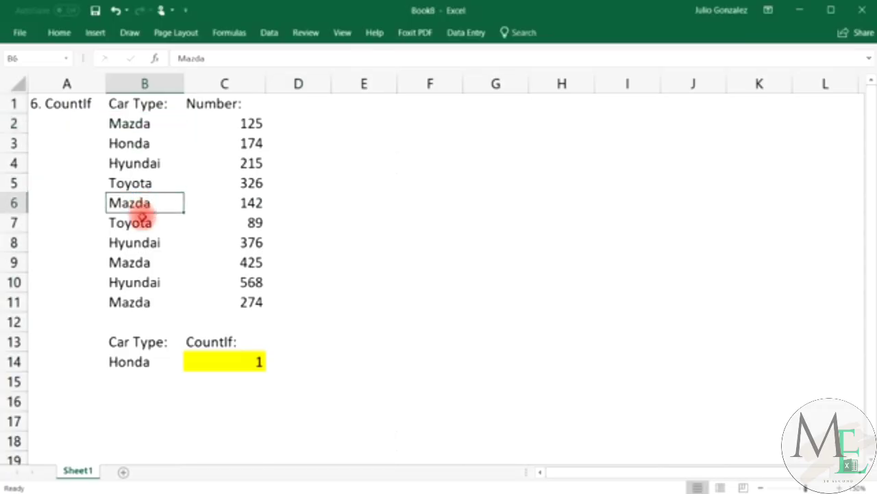
pyautogui.click(138, 264)
pyautogui.click(121, 300)
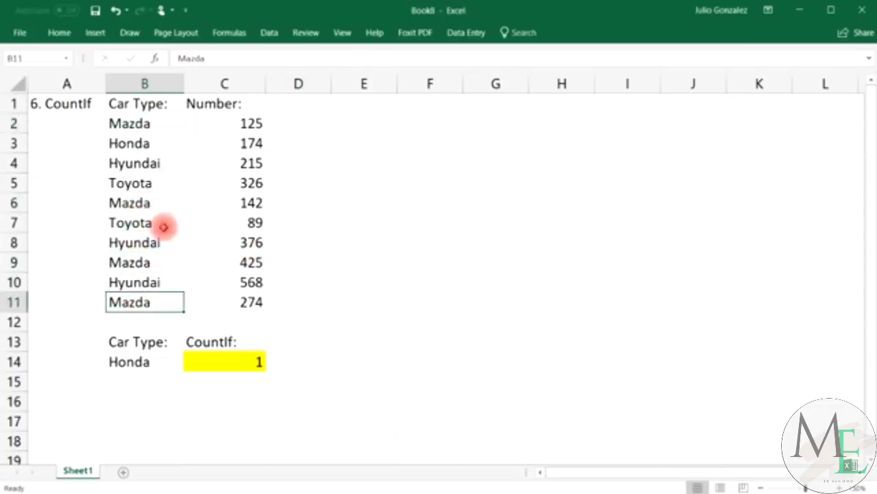
# Set the criterion in B14 to Mazda to test the count.
pyautogui.click(129, 361)
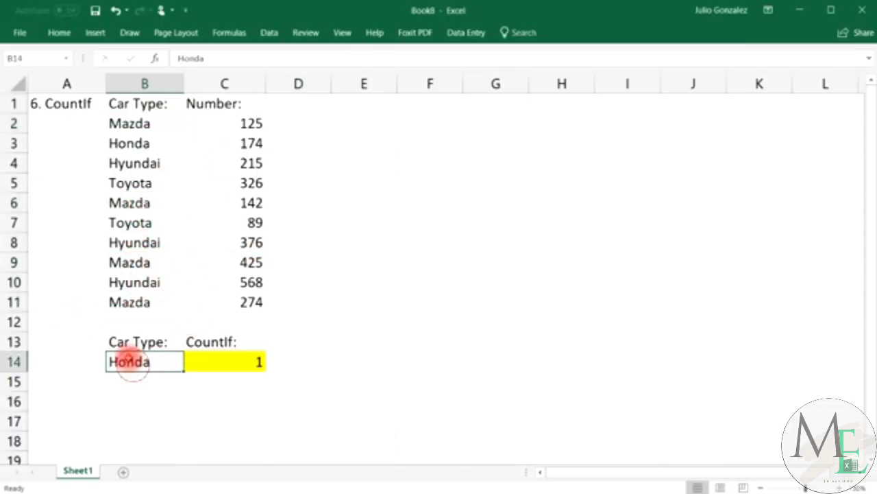
pyautogui.write('Ma')
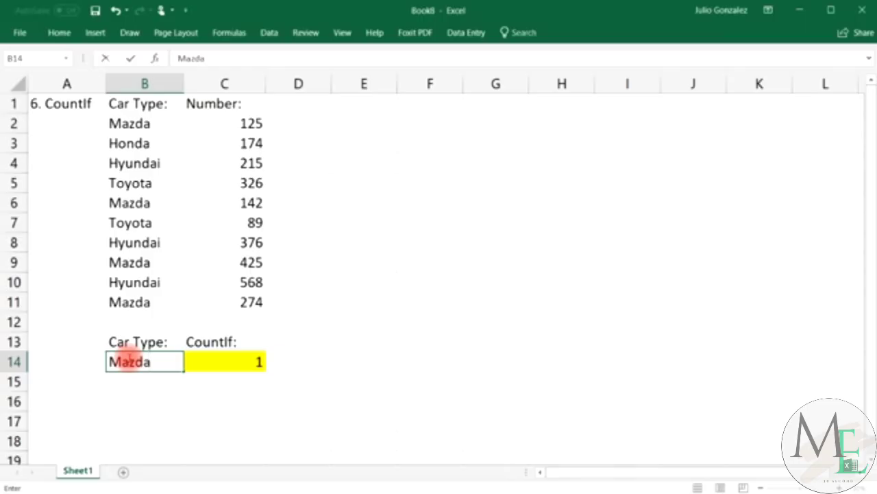
pyautogui.write('zda')
pyautogui.press('Return')
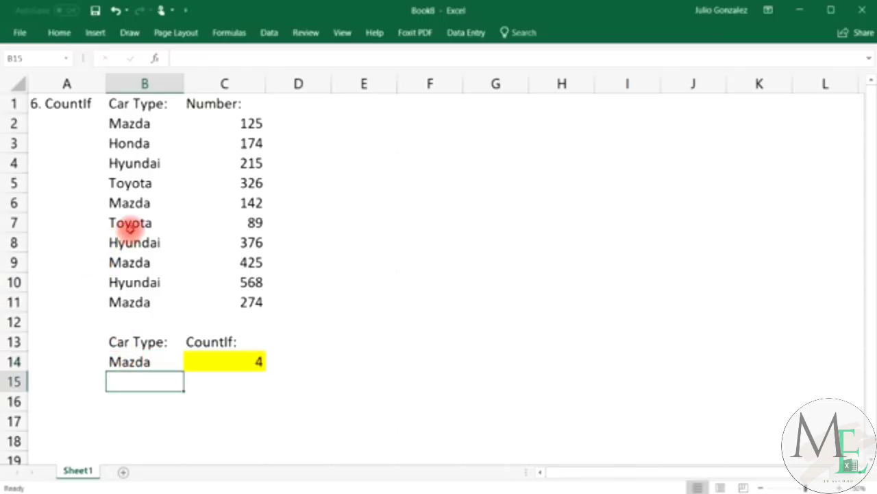
# Switch B14 back to Toyota, so C14 counts the 2 Toyotas in B5 and B7.
pyautogui.click(130, 225)
pyautogui.click(139, 184)
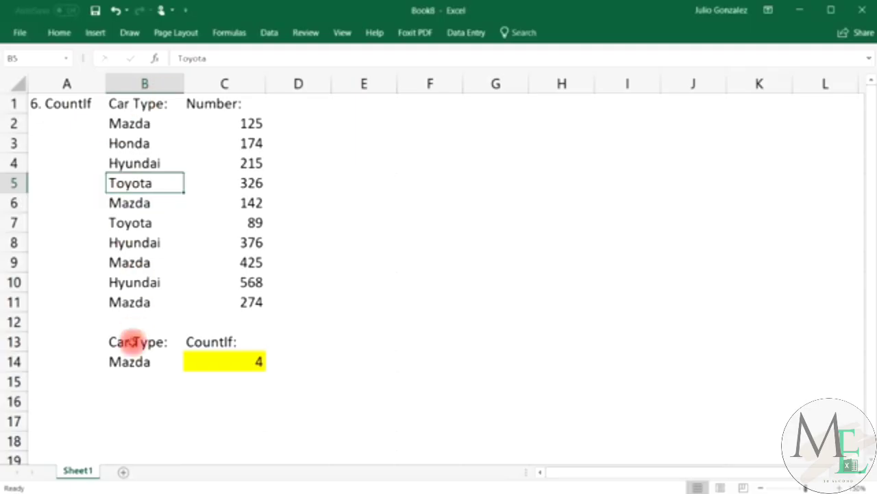
pyautogui.click(130, 360)
pyautogui.write('To')
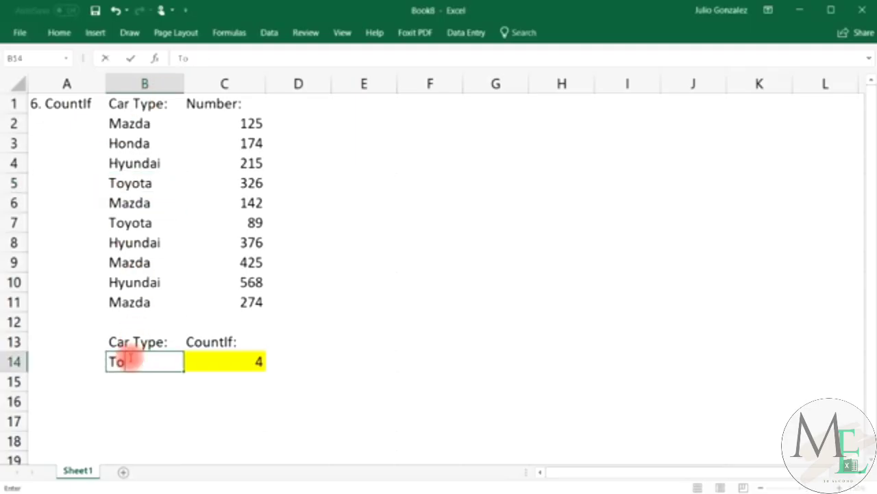
pyautogui.write('yota')
pyautogui.press('Return')
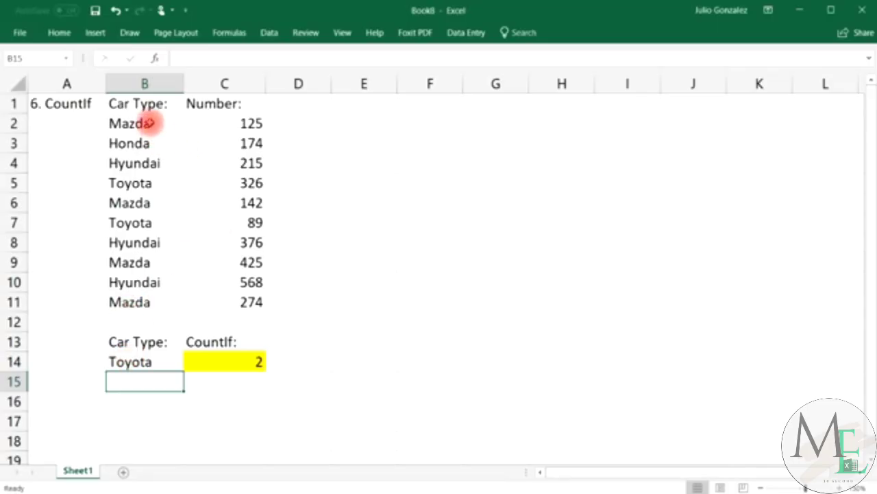
pyautogui.moveTo(147, 123); pyautogui.dragTo(139, 303)
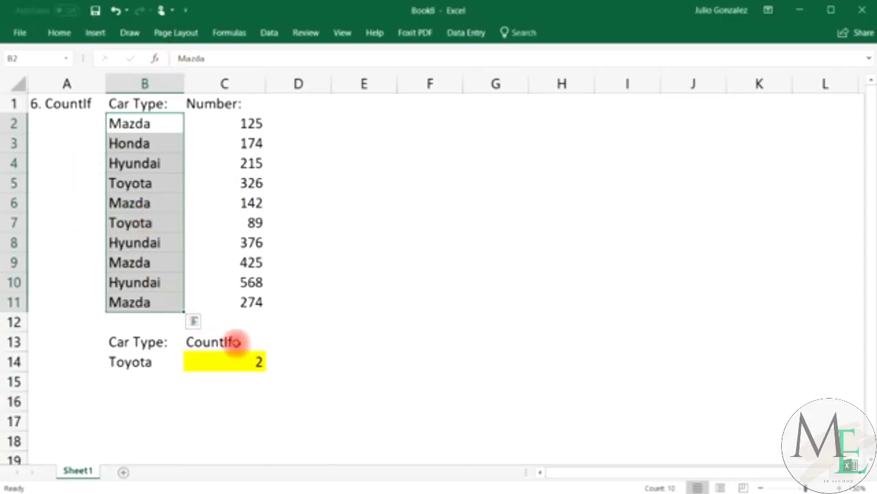
# Deselect the car type list, leaving C14 at a Toyota count of 2.
pyautogui.click(232, 379)
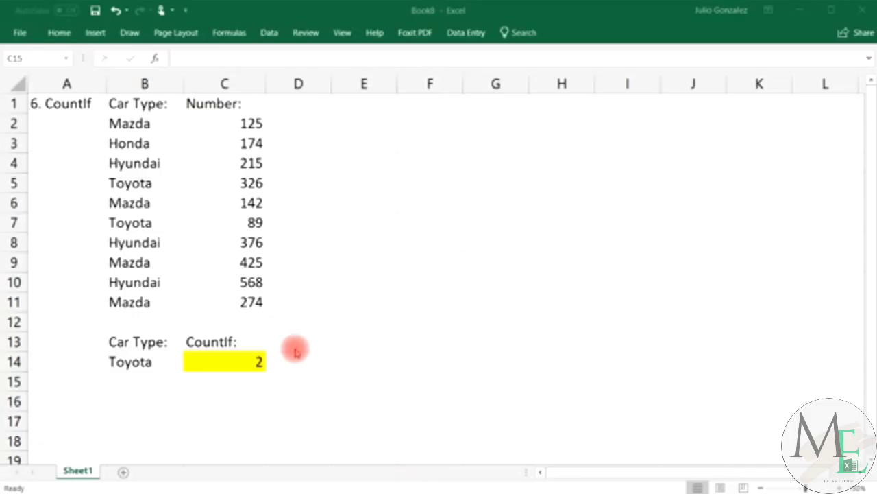
# Clear A1:C14, title A1 '7. Concatenate', and widen column A to fit.
pyautogui.click(58, 103)
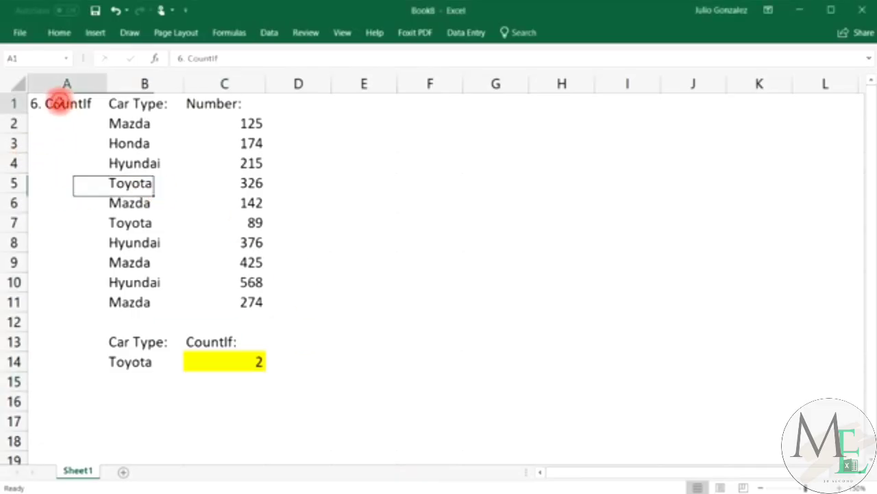
pyautogui.moveTo(58, 103); pyautogui.dragTo(231, 359)
pyautogui.press('Delete')
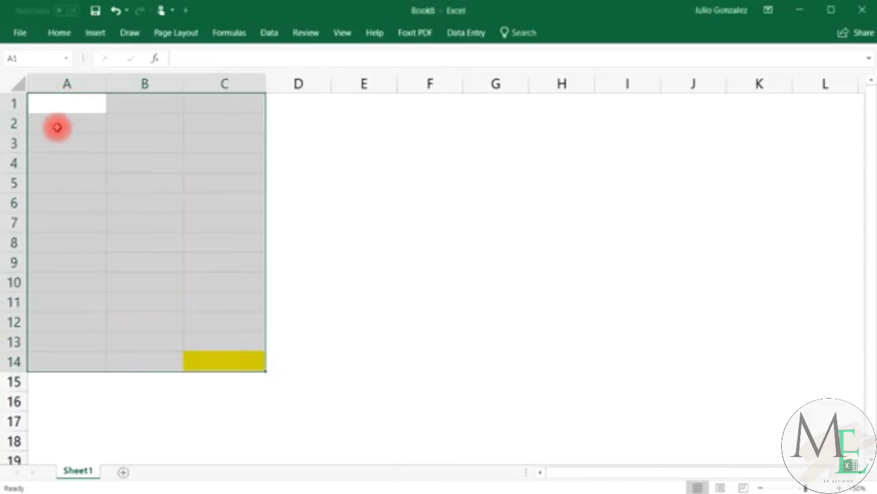
pyautogui.click(57, 103)
pyautogui.write('7.')
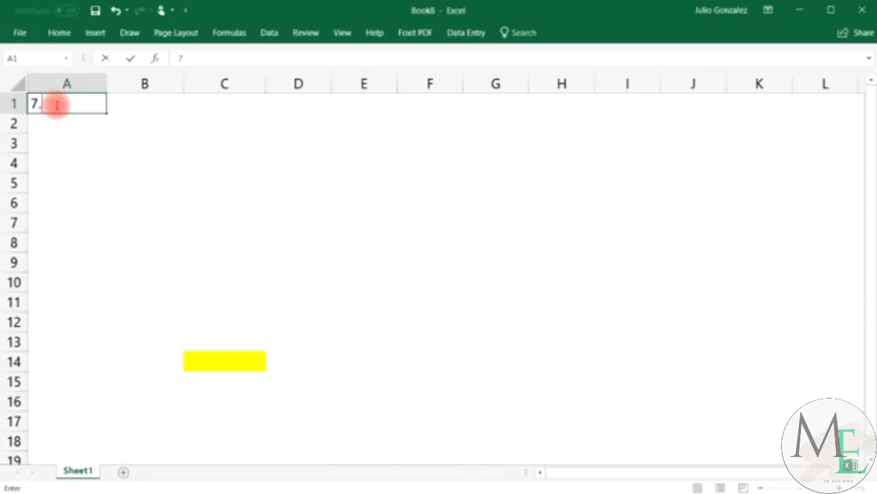
pyautogui.write(' Conc')
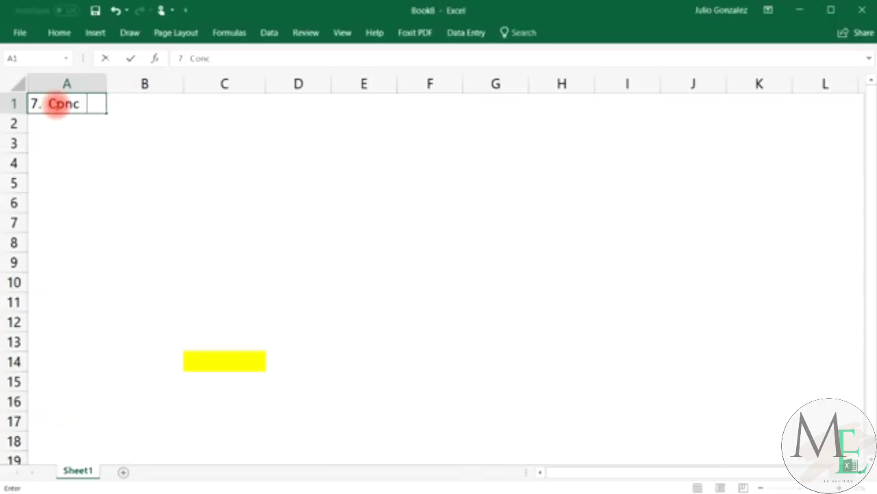
pyautogui.write('atenate')
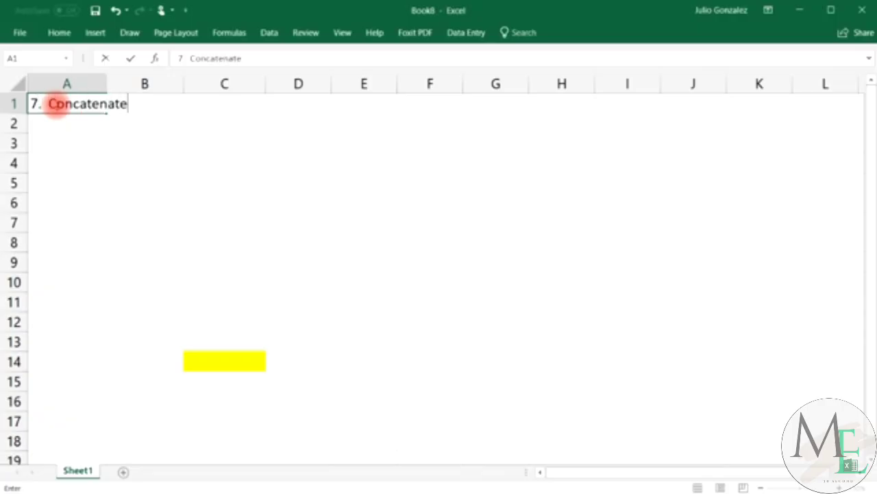
pyautogui.press('Tab')
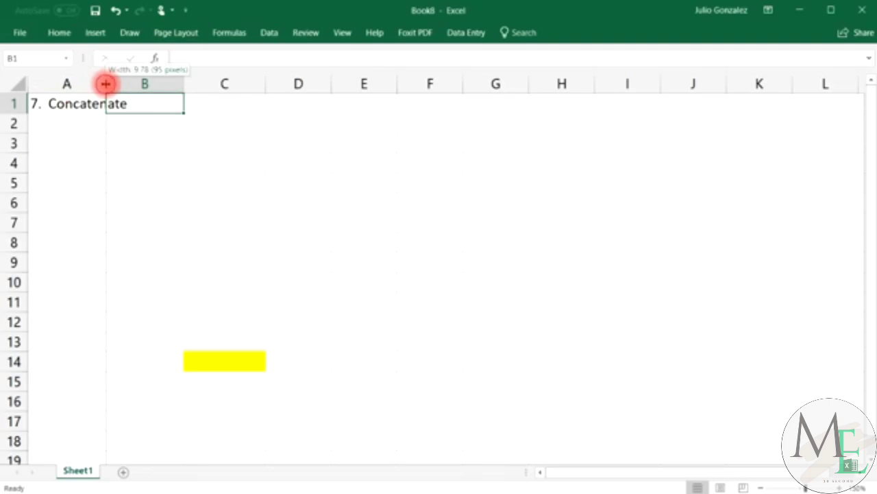
pyautogui.moveTo(105, 83); pyautogui.dragTo(138, 86)
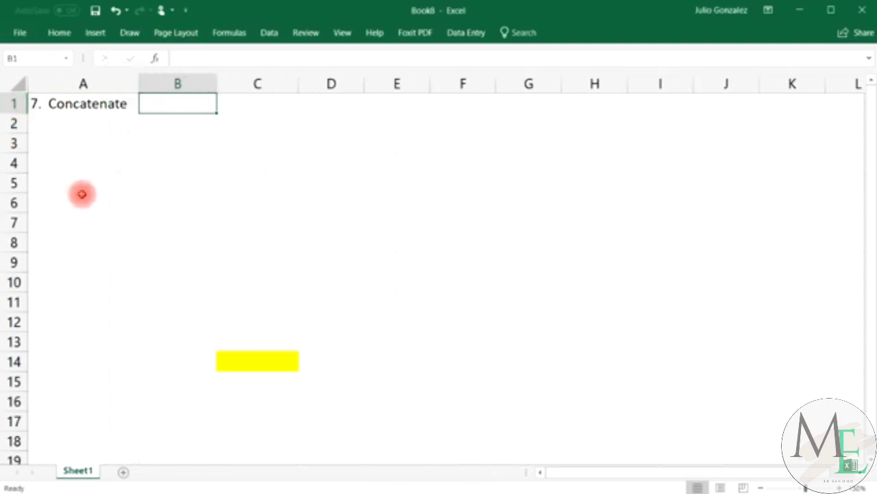
# Set C14's fill to No Fill to remove the leftover yellow.
pyautogui.click(231, 360)
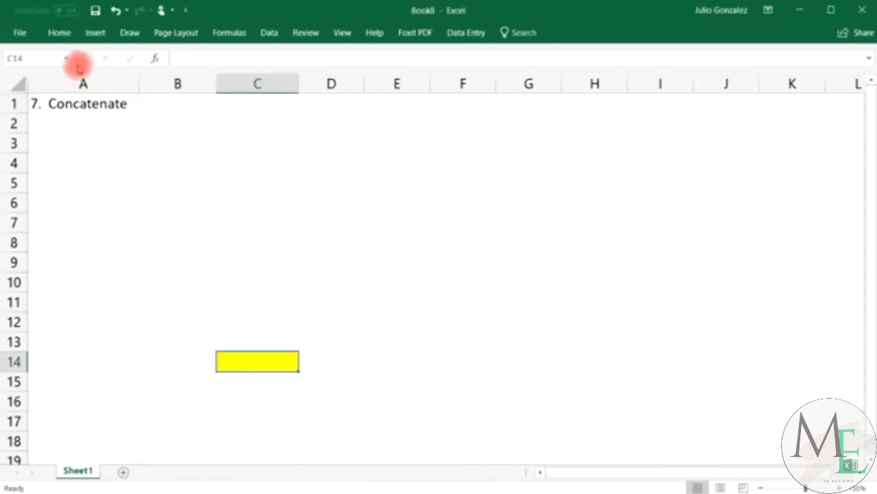
pyautogui.click(59, 33)
pyautogui.click(203, 79)
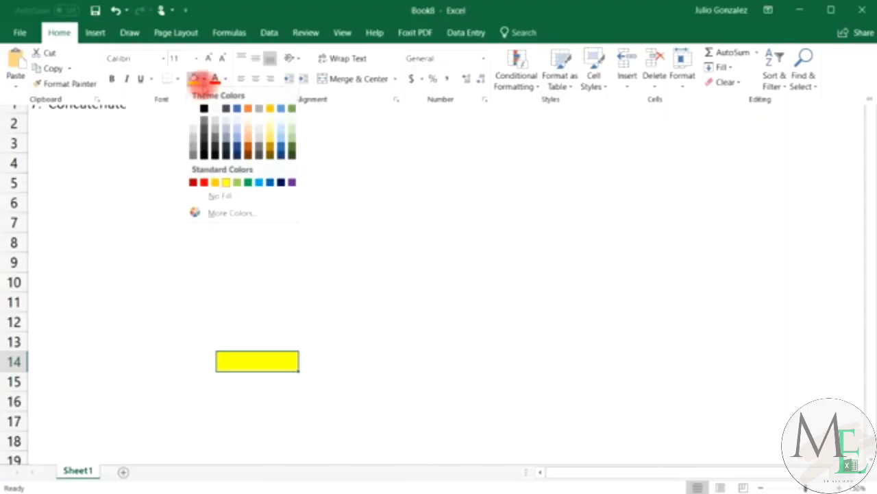
pyautogui.click(205, 196)
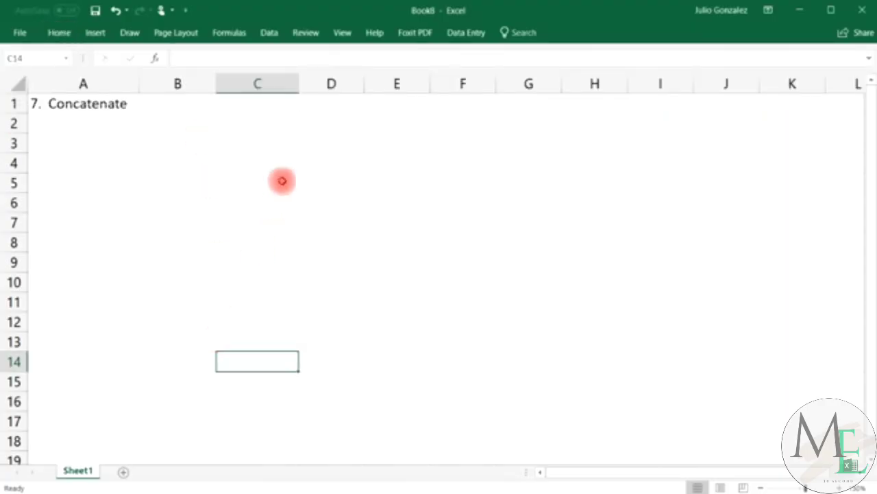
pyautogui.click(181, 107)
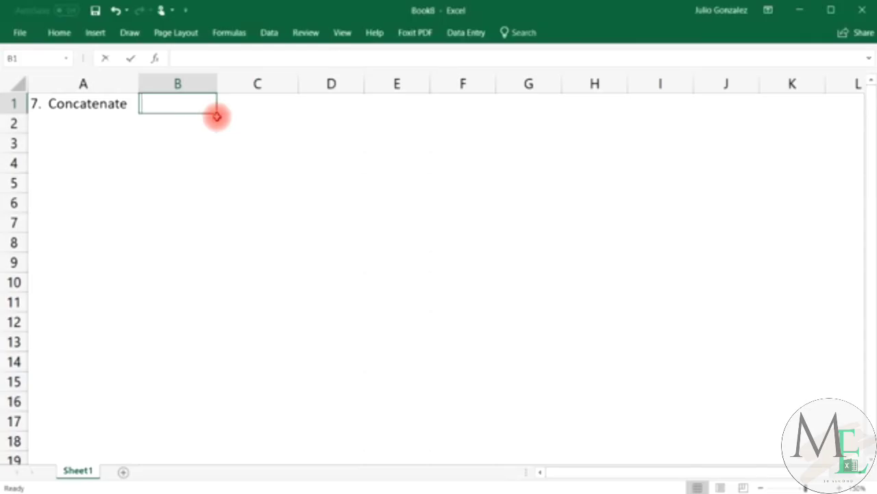
# Add 'First Name' and 'Last Name' headings in B1:C1 and widen column D.
pyautogui.write('First Name')
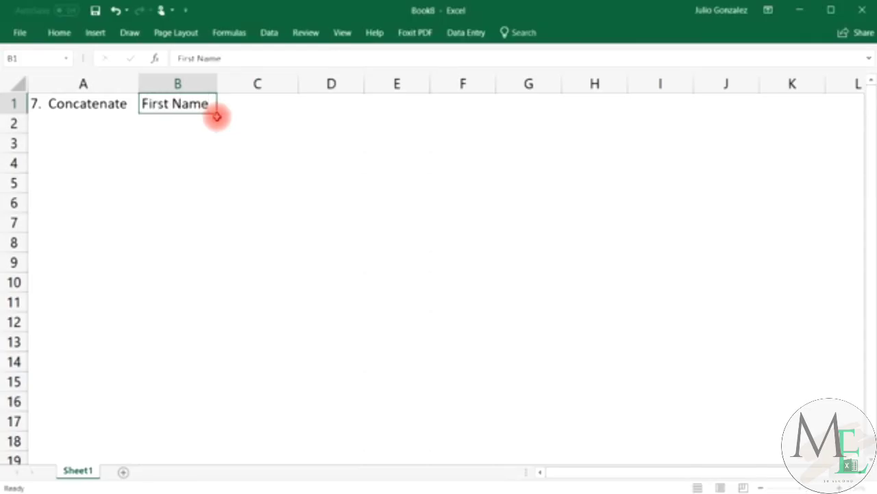
pyautogui.press('Tab')
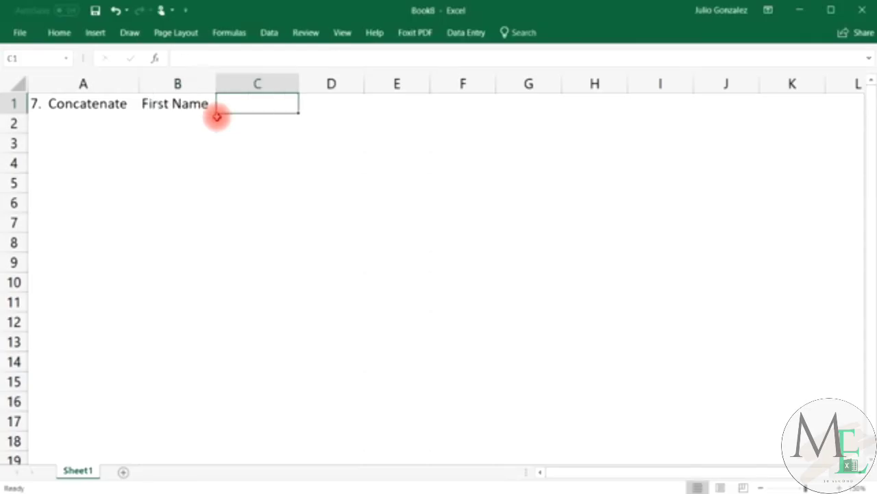
pyautogui.write('Last Name')
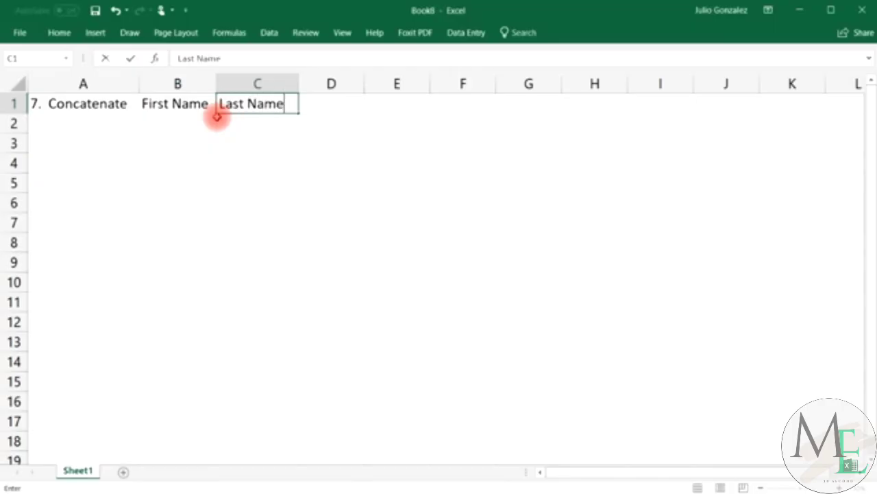
pyautogui.press('Tab')
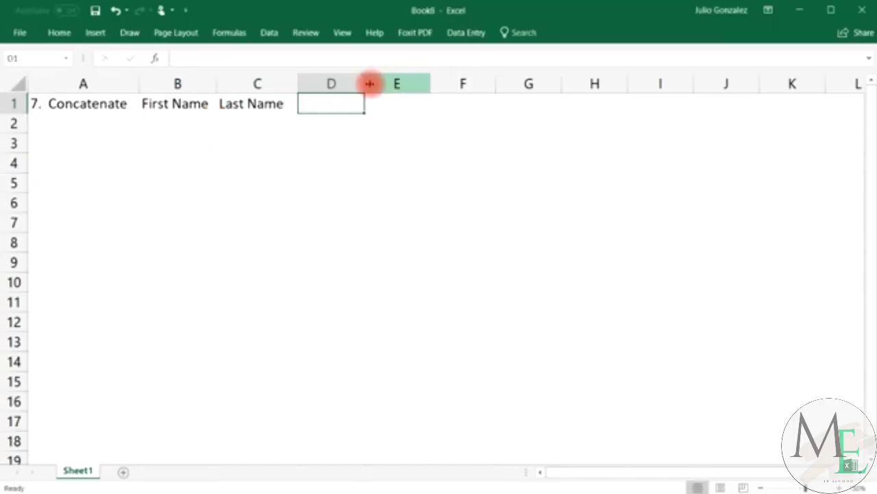
pyautogui.moveTo(364, 82); pyautogui.dragTo(448, 79)
# Enter the first two people's first and last names in rows 2 and 3.
pyautogui.click(161, 121)
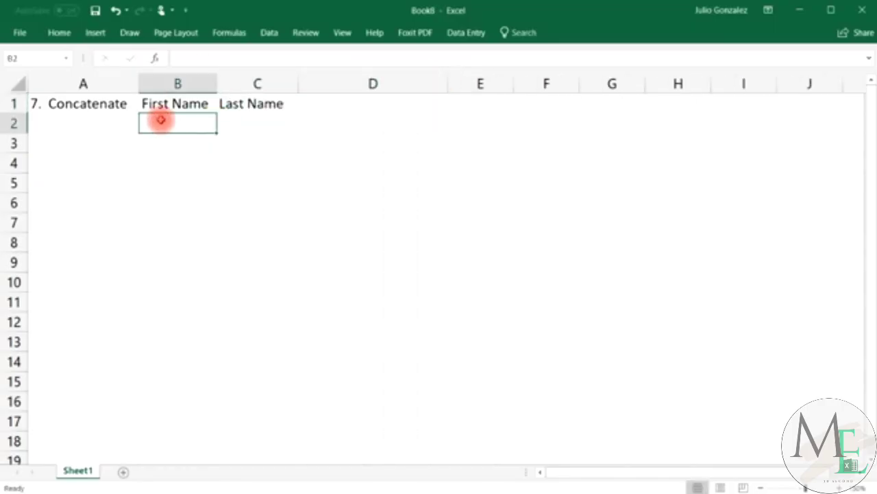
pyautogui.write('John')
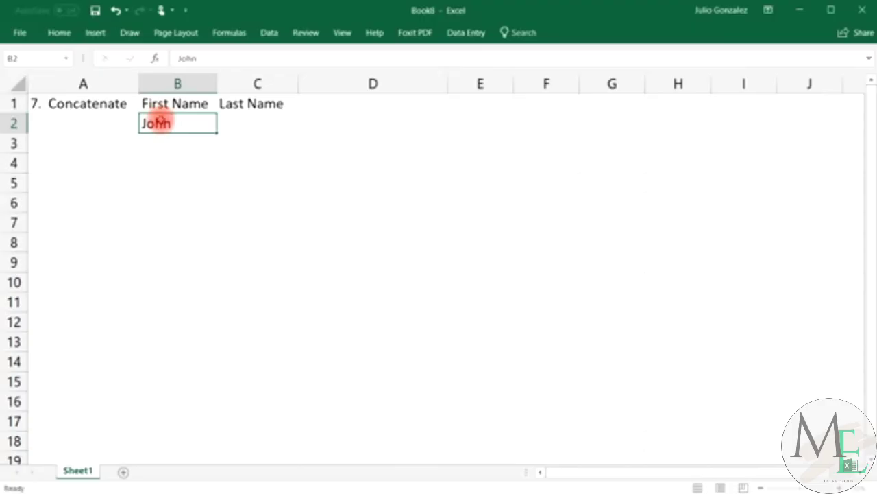
pyautogui.press('Tab')
pyautogui.write('Smith')
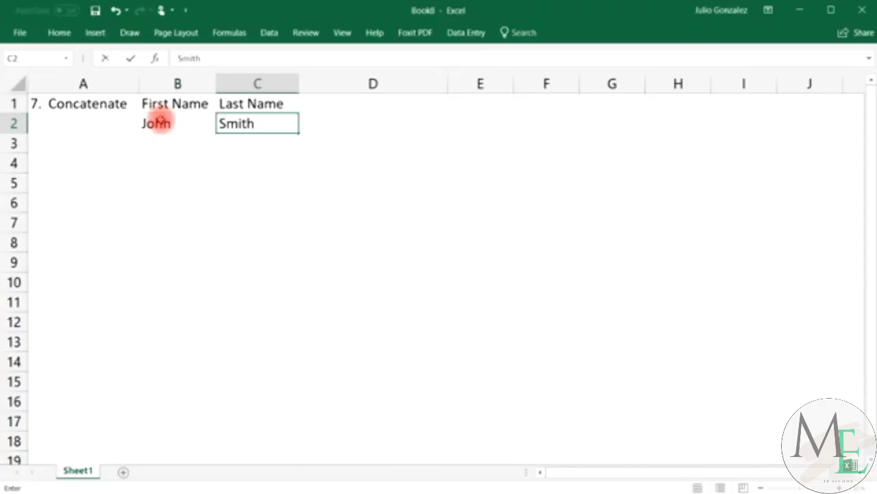
pyautogui.press('Return')
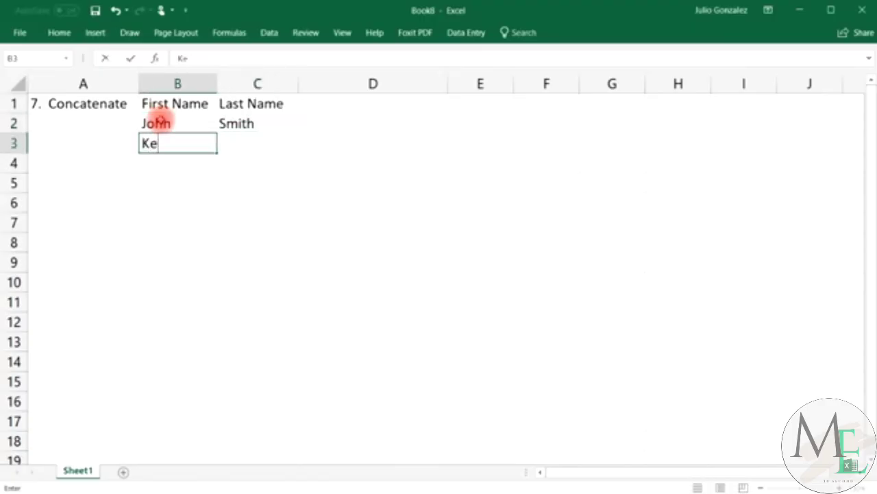
pyautogui.press('Tab')
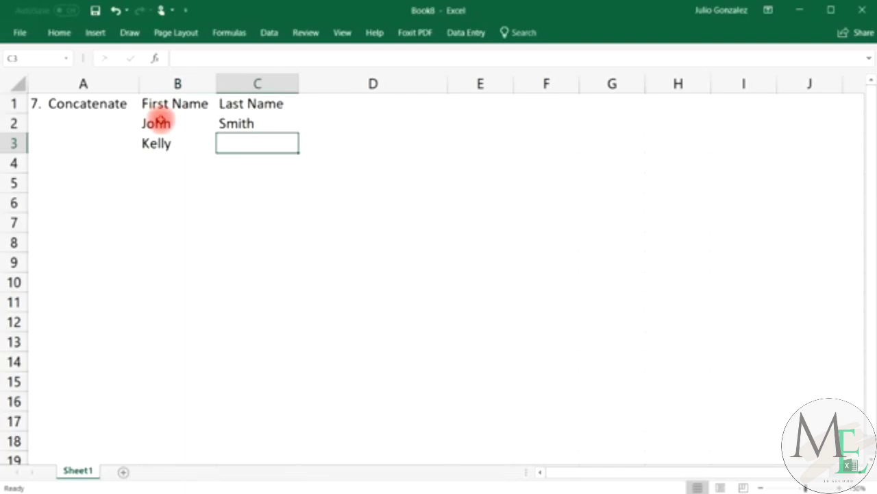
pyautogui.press('Return')
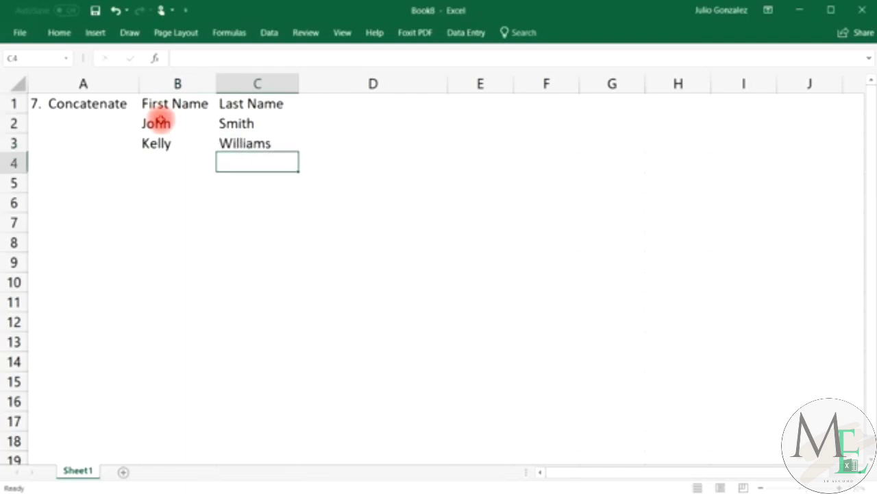
# Enter first and last names for the remaining three people in rows 4 to 6.
pyautogui.click(185, 164)
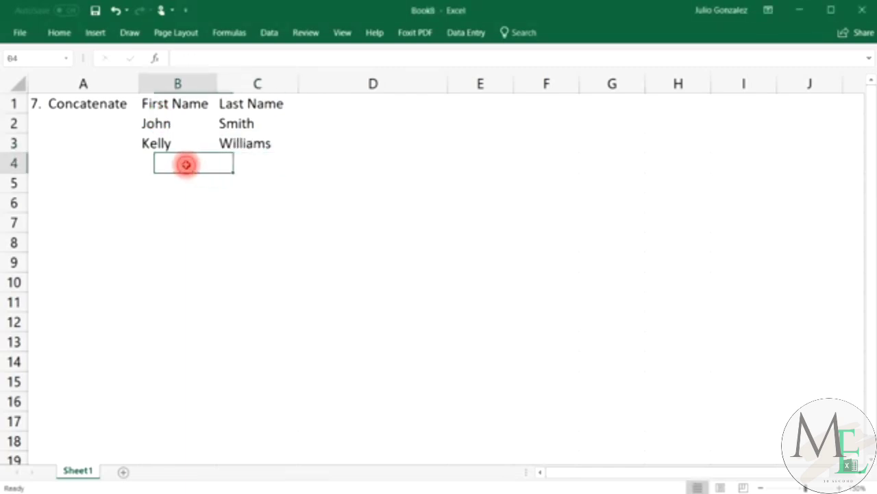
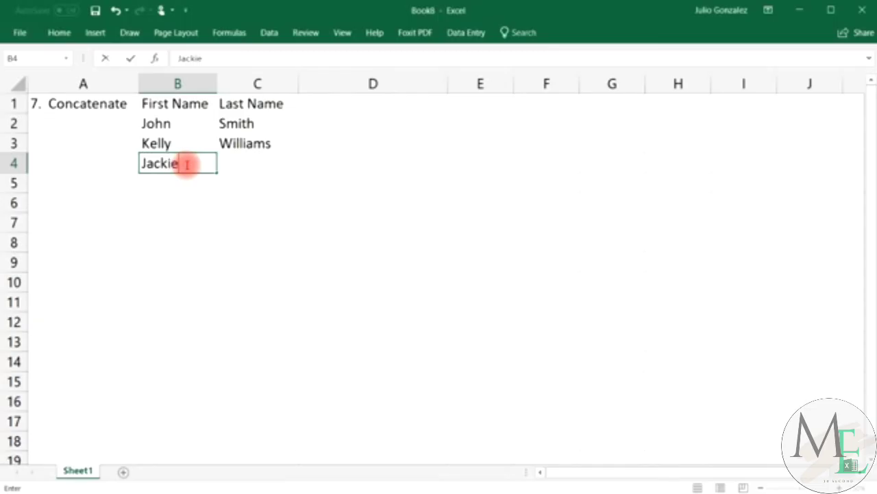
pyautogui.press('Tab')
pyautogui.press('Return')
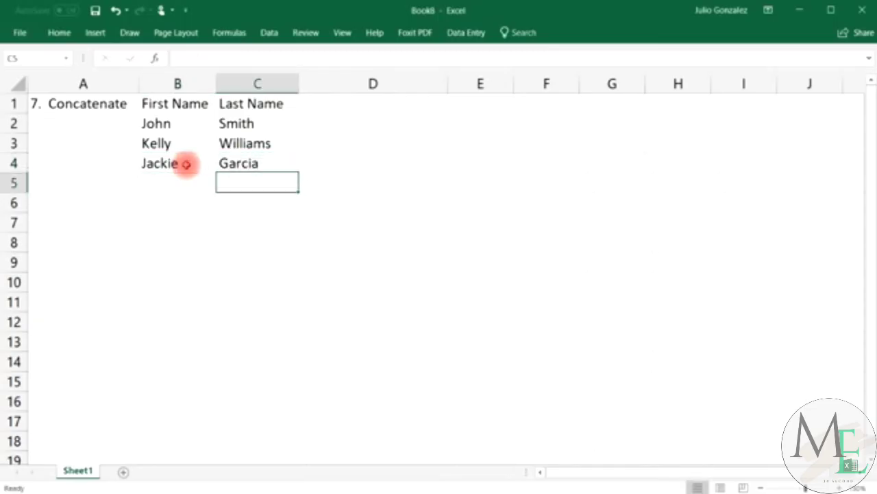
pyautogui.press('Left')
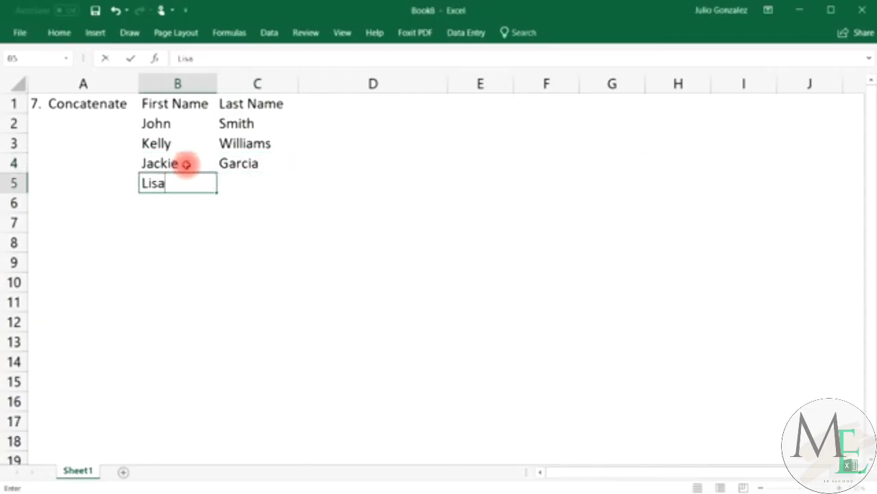
pyautogui.press('Tab')
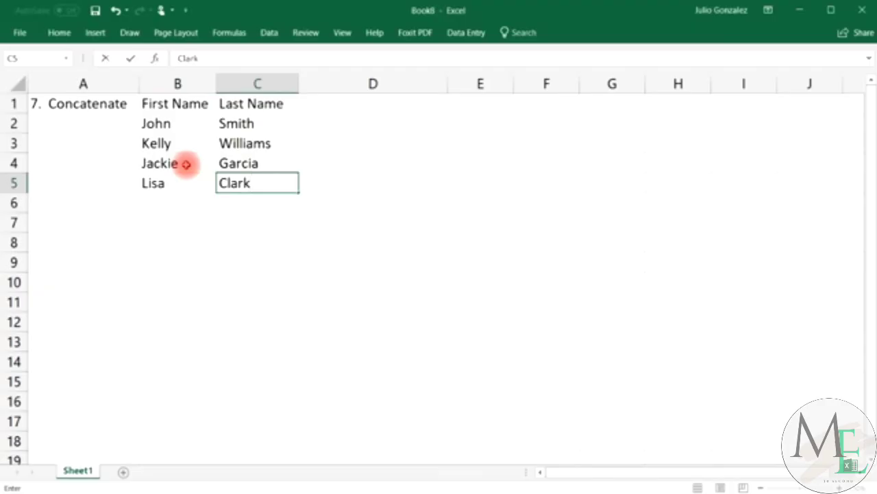
pyautogui.press('Return')
pyautogui.press('Left')
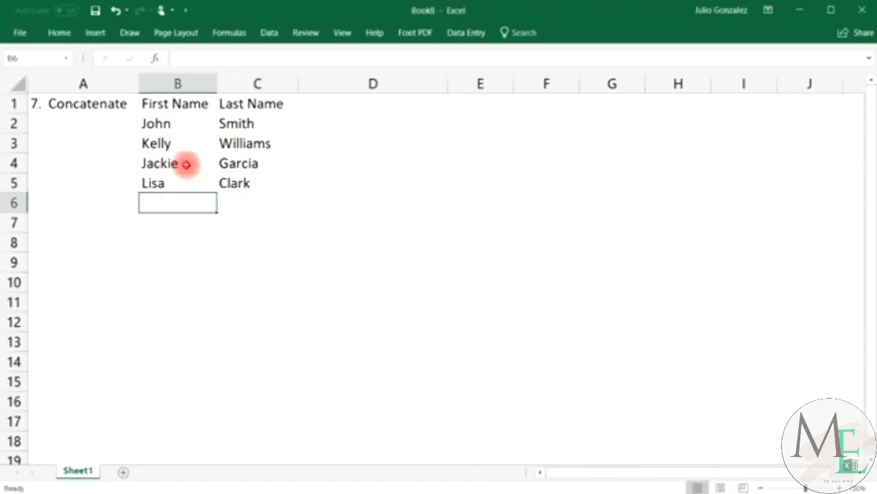
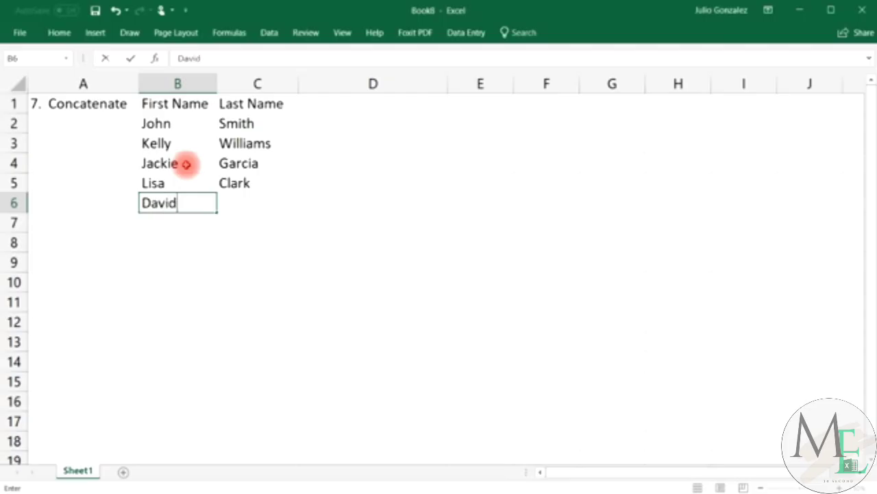
pyautogui.press('Tab')
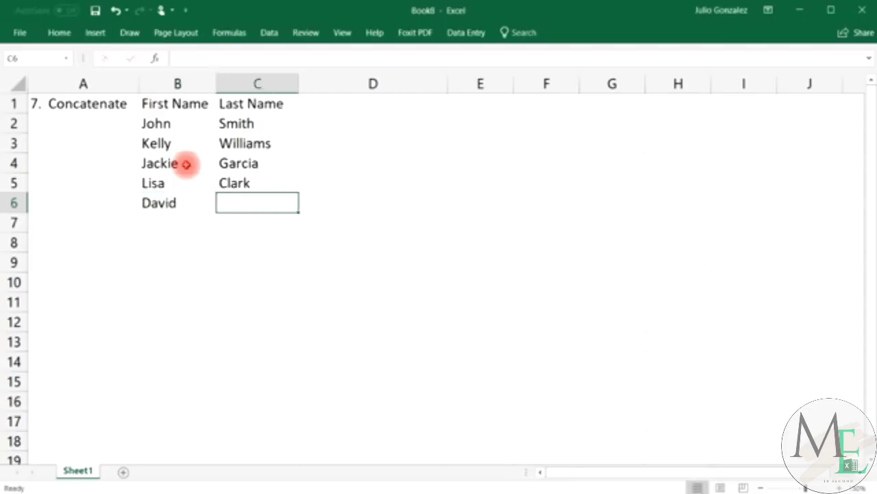
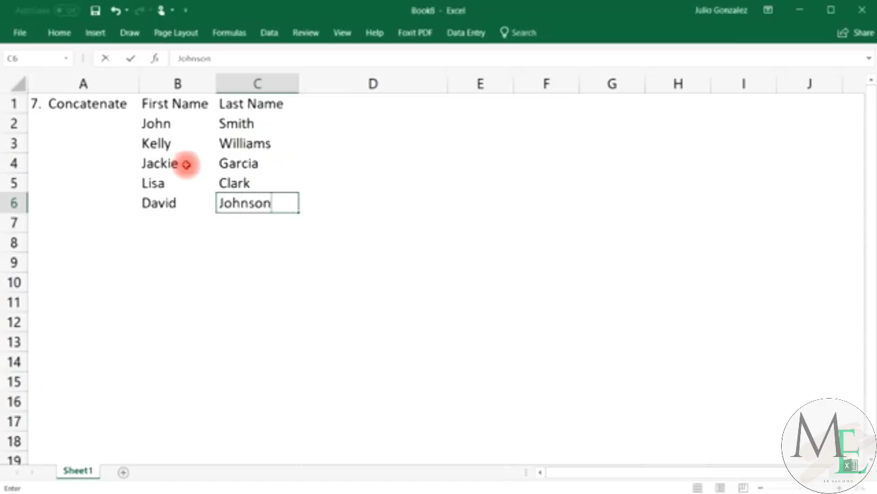
pyautogui.press('Tab')
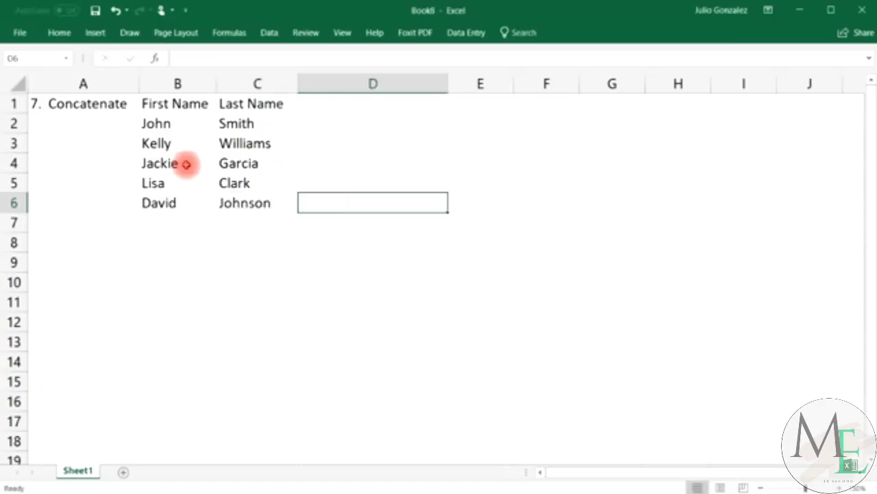
pyautogui.press('Up')
pyautogui.press('Up')
pyautogui.press('Up')
pyautogui.press('Up')
pyautogui.press('Up')
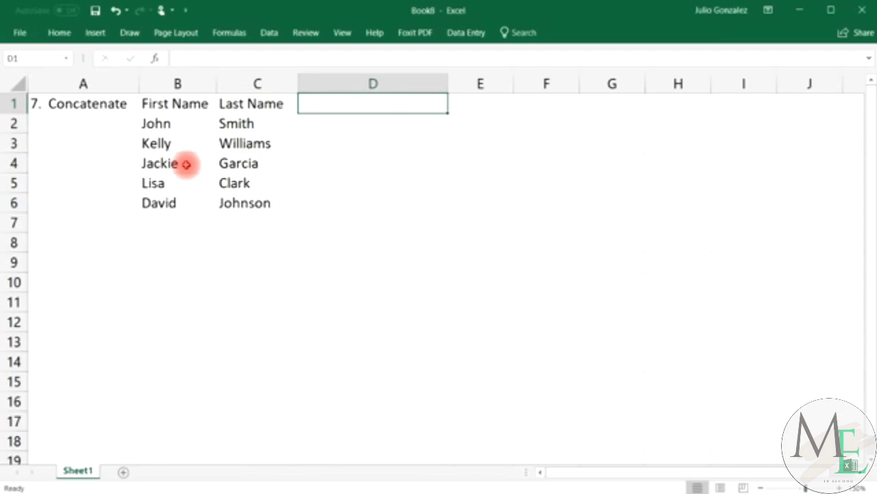
# Enter =CONCATENATE(B2,C2) in D2 to join first and last name without a space.
pyautogui.press('Down')
pyautogui.write('=')
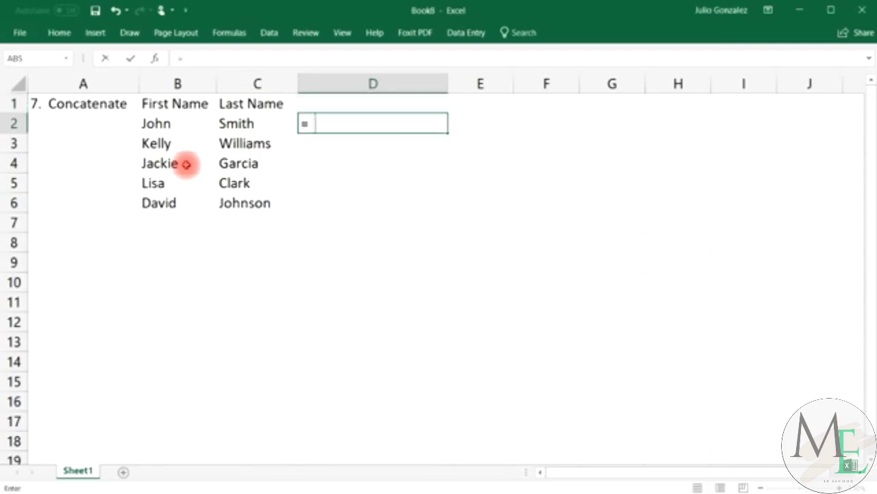
pyautogui.write('conc')
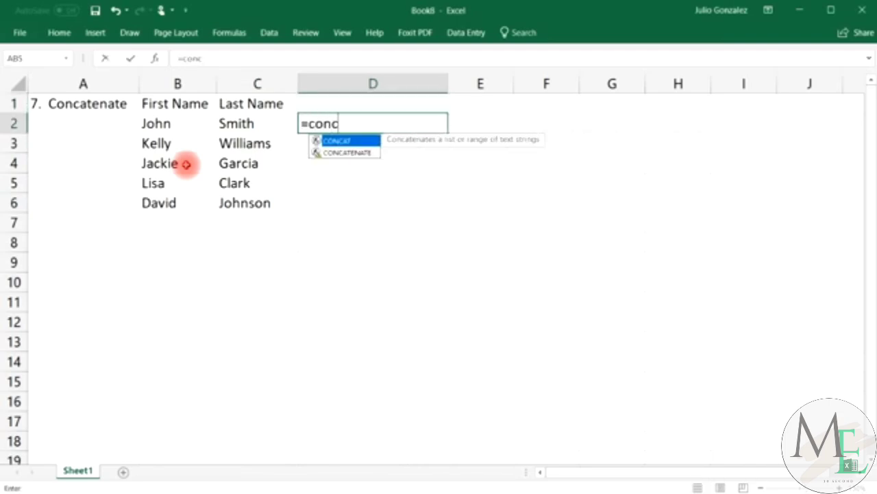
pyautogui.write('atenate')
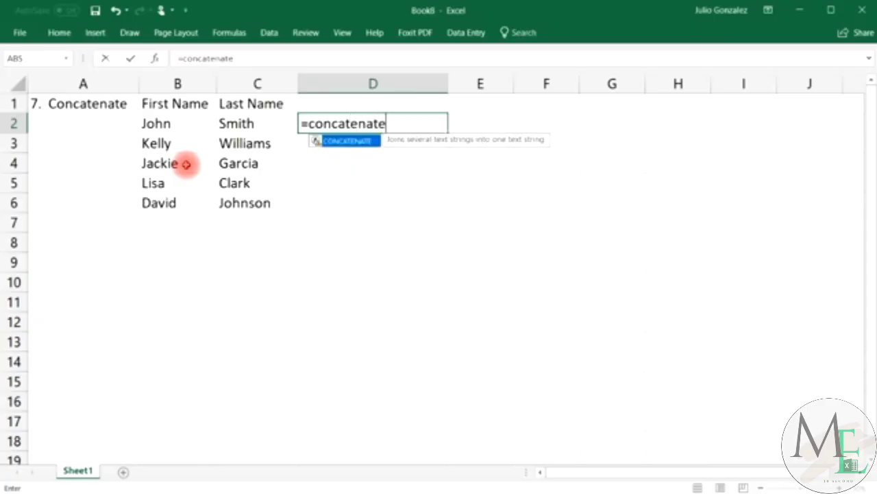
pyautogui.write('(')
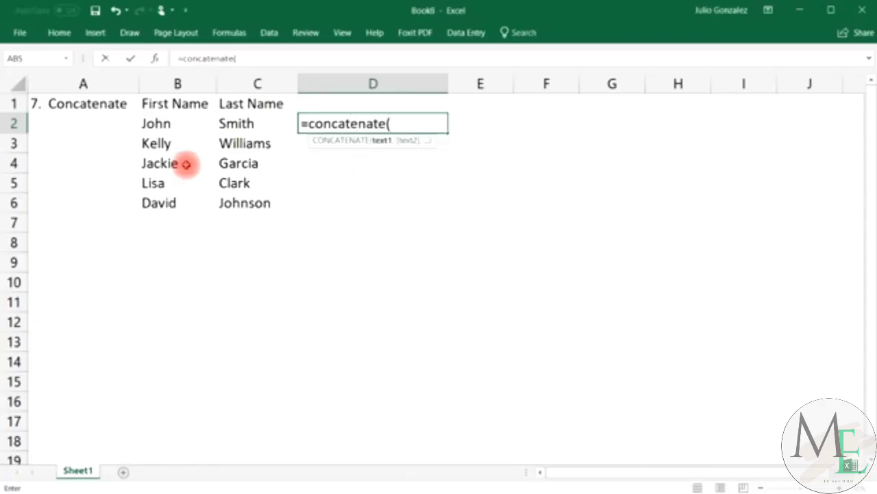
pyautogui.click(170, 122)
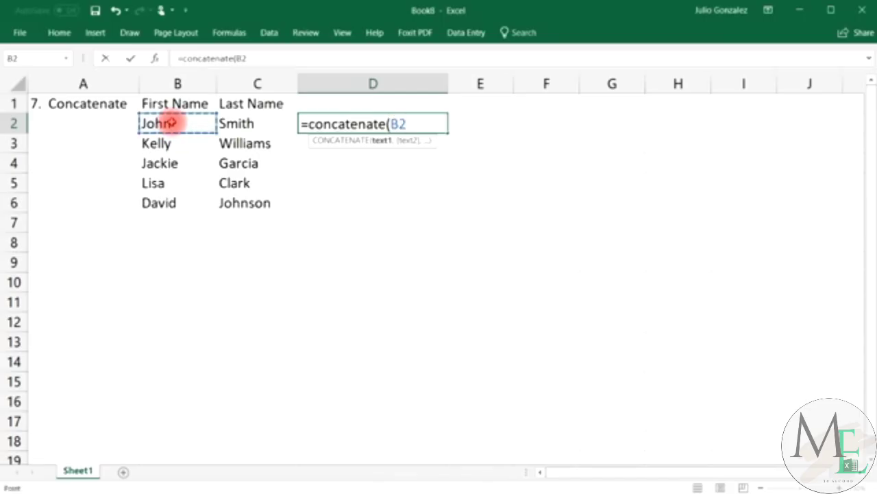
pyautogui.write(',')
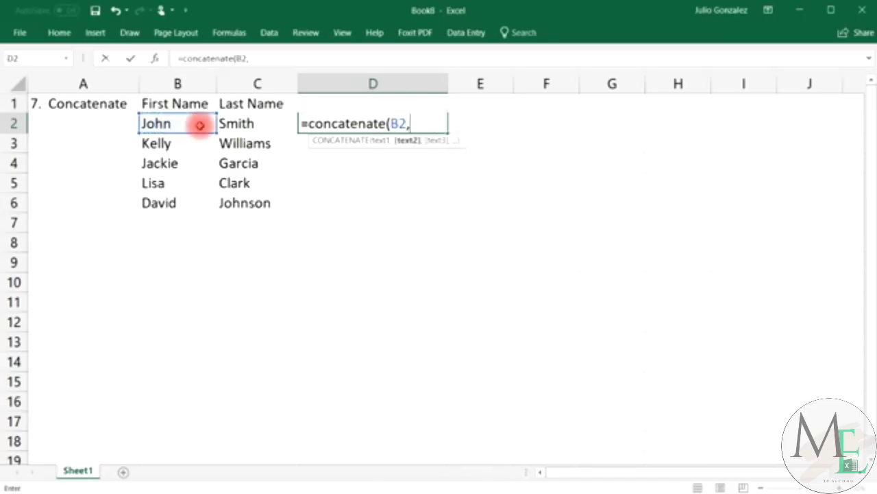
pyautogui.click(236, 123)
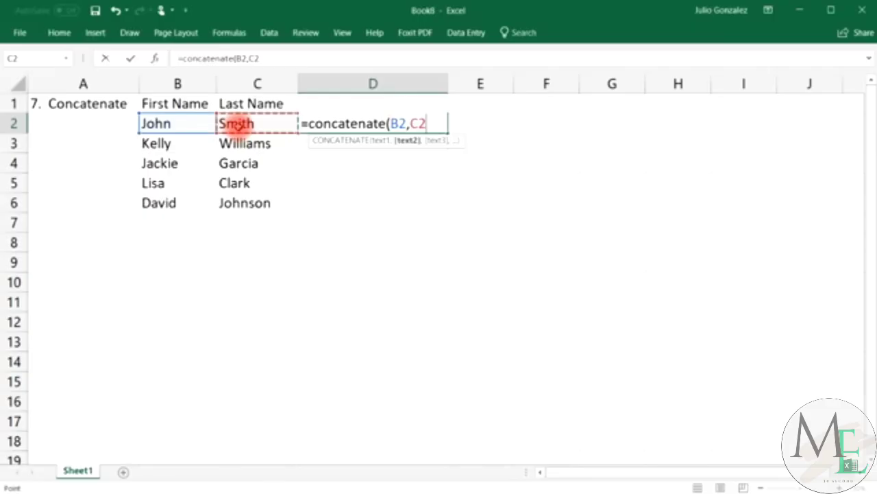
pyautogui.press('Return')
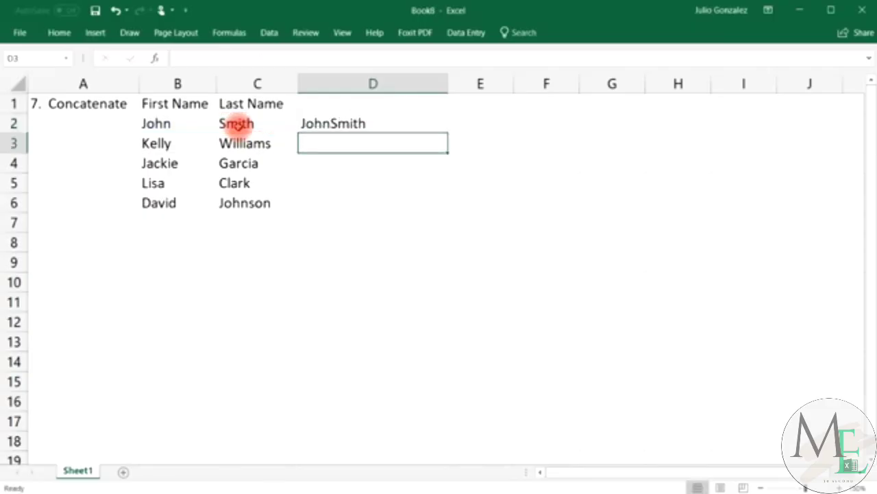
# Fill the D2 formula down through D6 and widen column E.
pyautogui.click(156, 123)
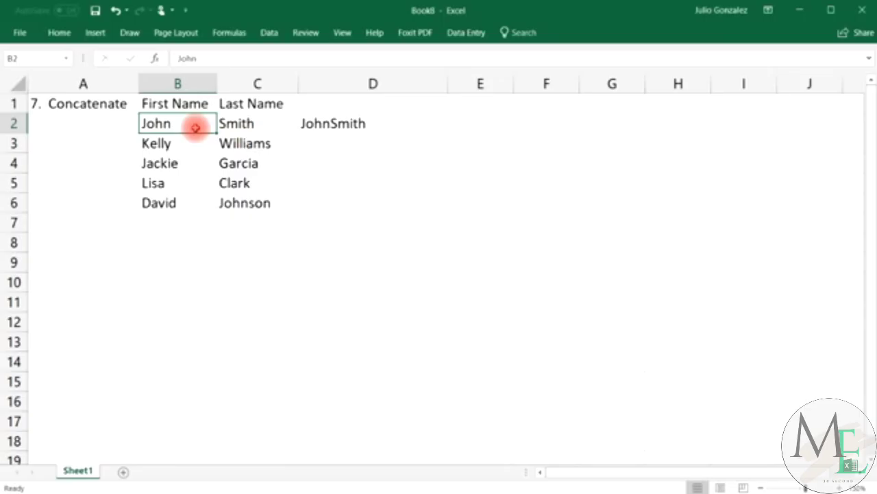
pyautogui.click(235, 123)
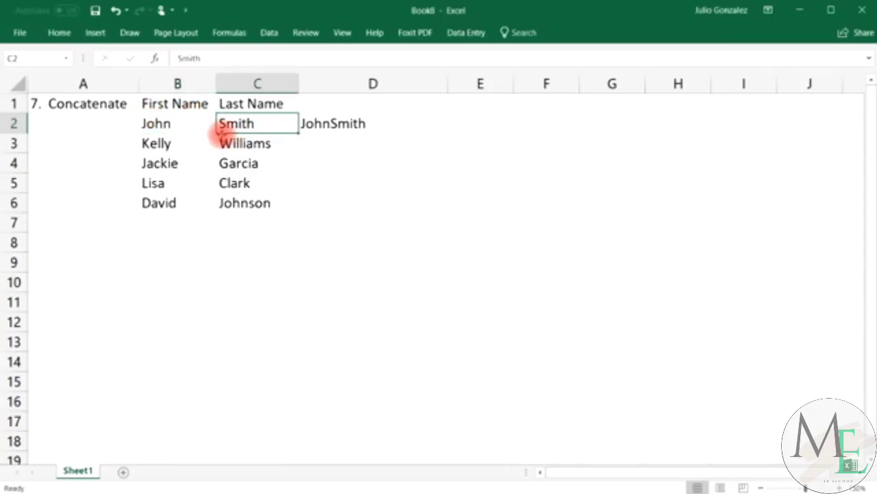
pyautogui.click(363, 130)
pyautogui.moveTo(447, 130); pyautogui.dragTo(452, 211)
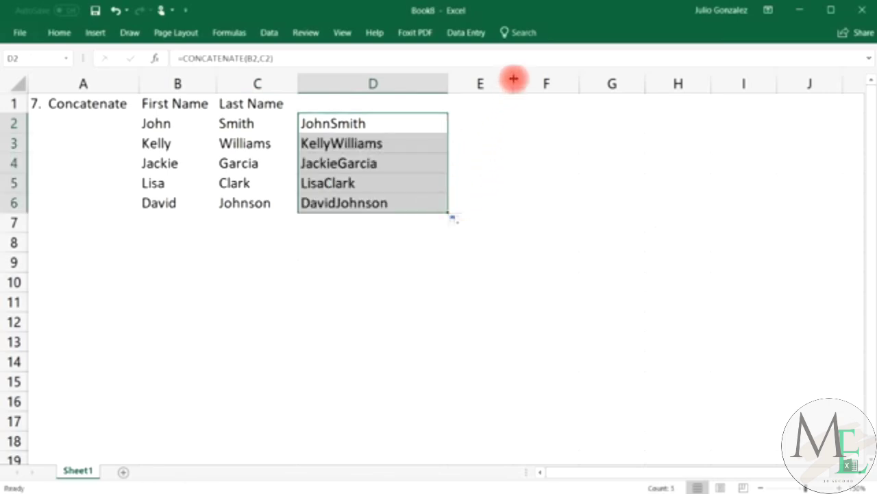
pyautogui.moveTo(513, 82); pyautogui.dragTo(607, 84)
# Enter =CONCATENATE(B2," ",C2) in E2 and fill it down through E6.
pyautogui.click(453, 121)
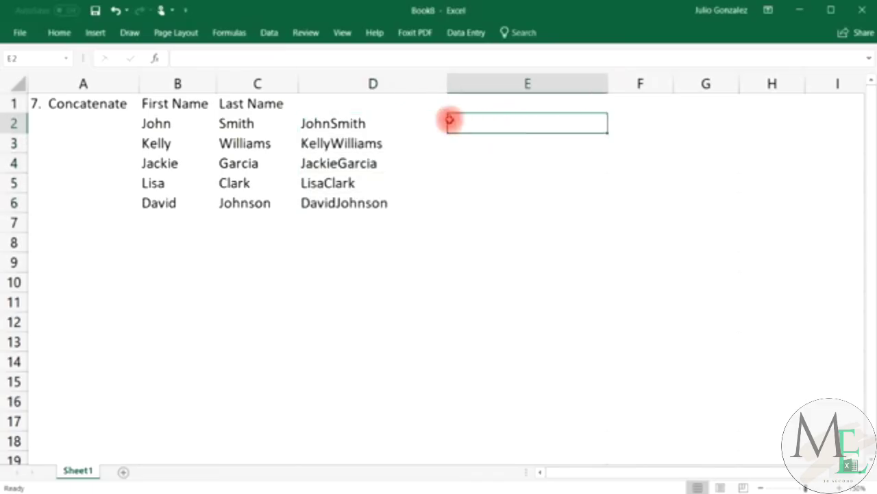
pyautogui.click(339, 124)
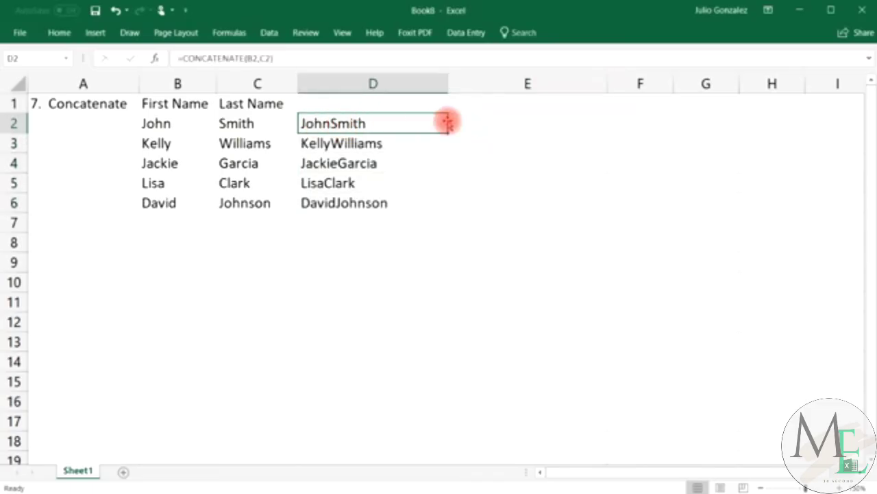
pyautogui.click(456, 120)
pyautogui.write('=con')
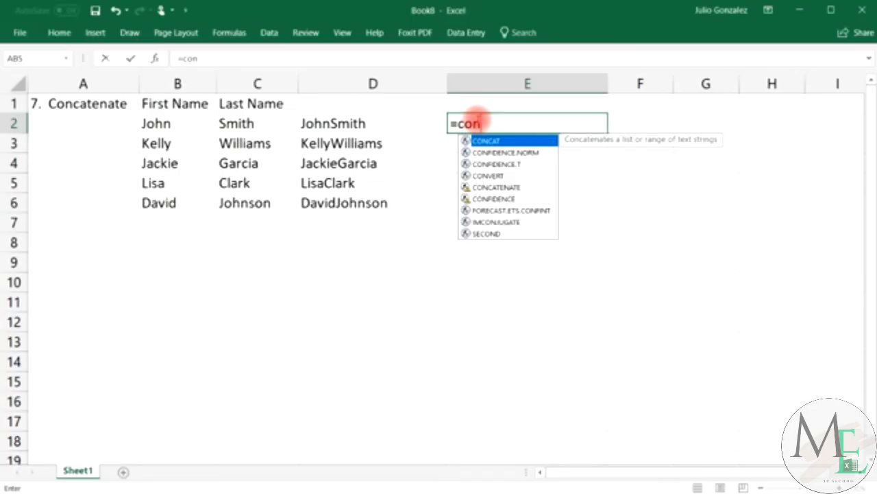
pyautogui.write('catena')
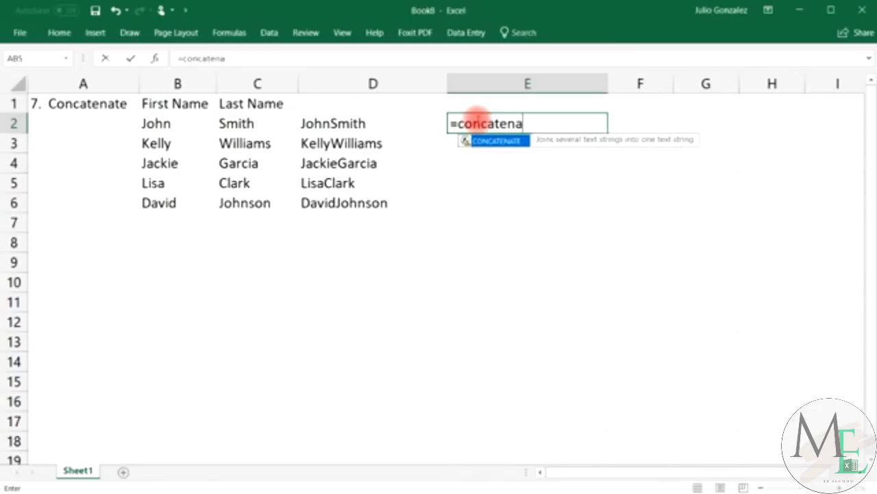
pyautogui.write('te(')
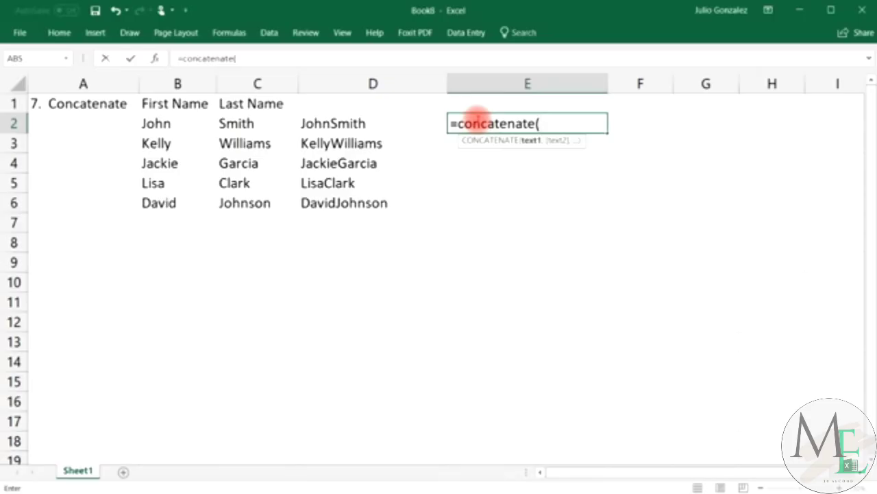
pyautogui.click(152, 123)
pyautogui.write(',')
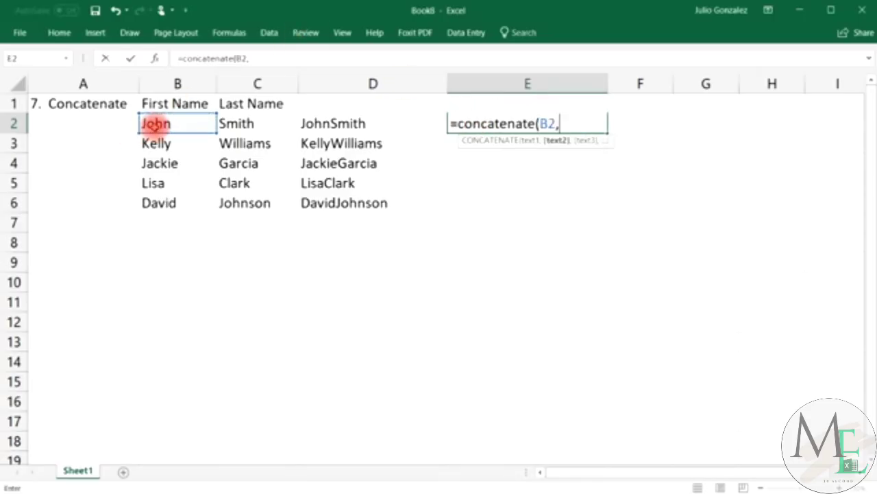
pyautogui.write('" ",')
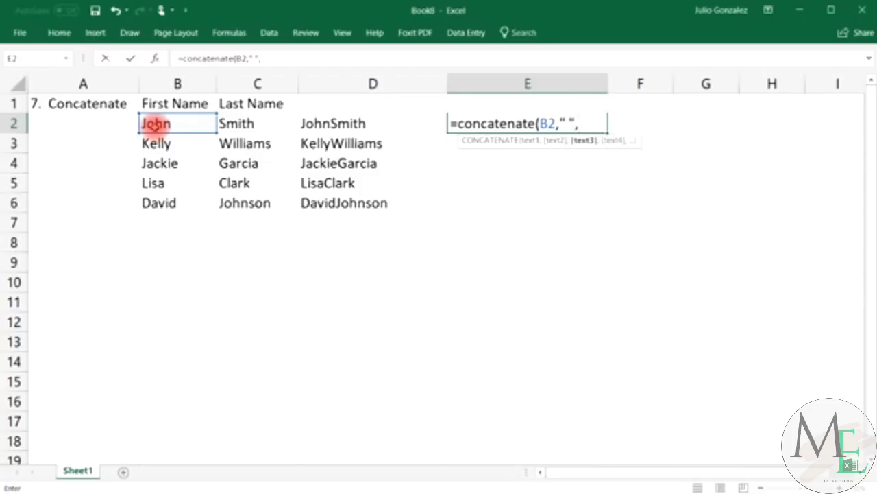
pyautogui.write('C2)')
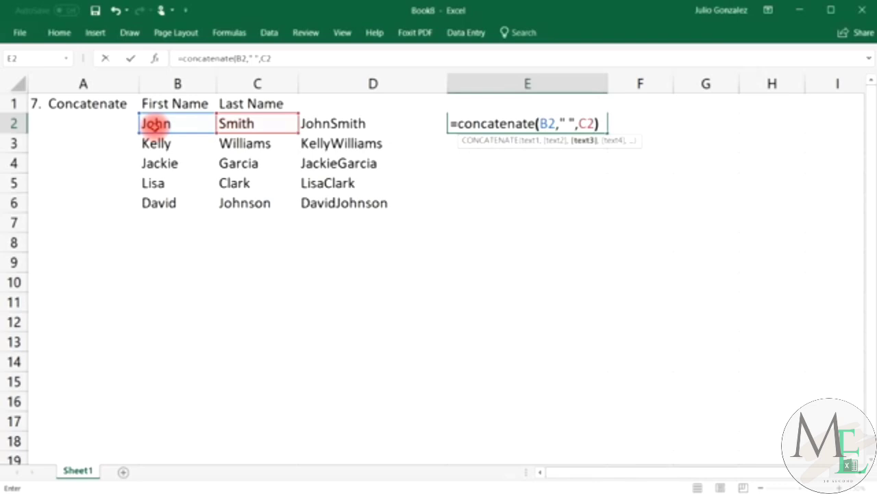
pyautogui.press('Return')
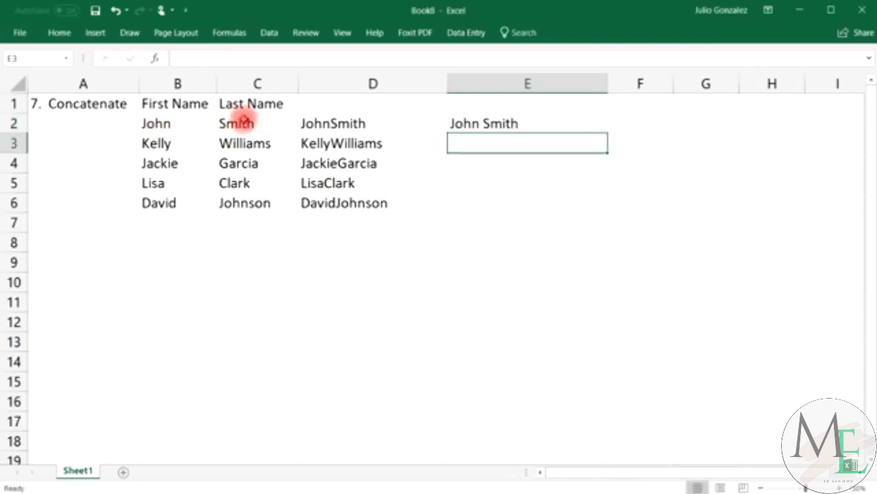
pyautogui.click(466, 125)
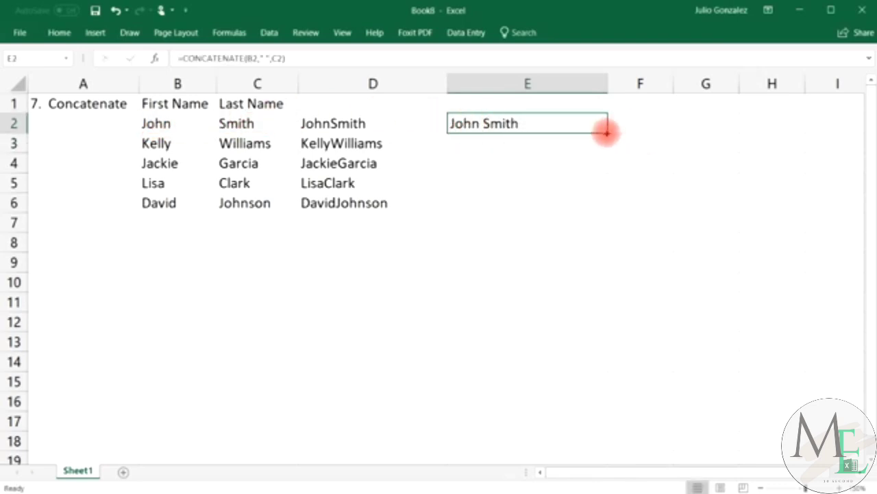
pyautogui.moveTo(607, 131); pyautogui.dragTo(608, 212)
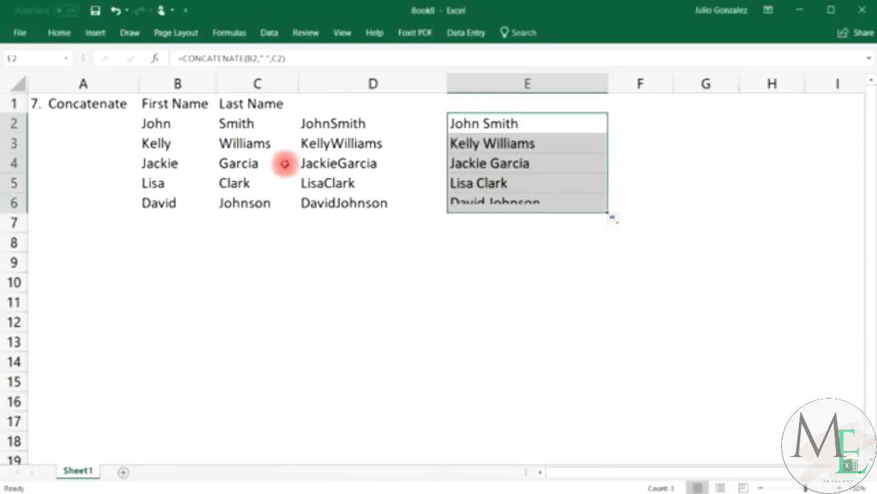
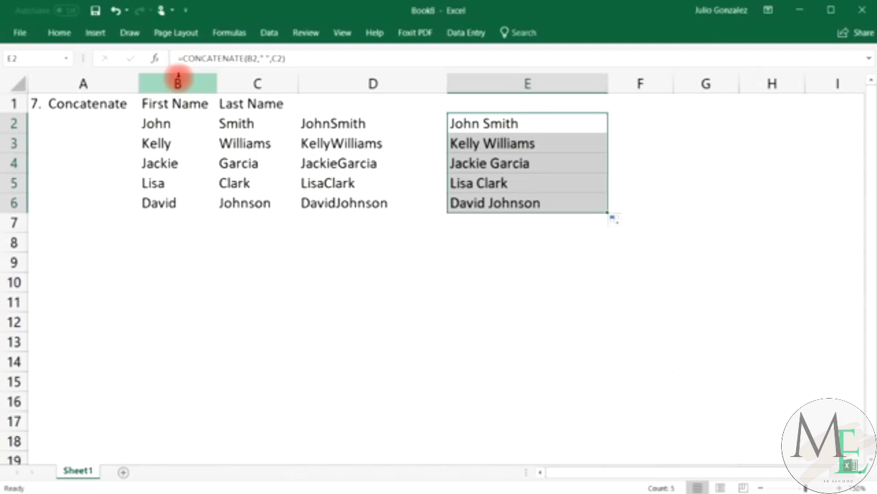
# Select the Concatenate example range A1:E6.
pyautogui.moveTo(54, 103); pyautogui.dragTo(479, 203)
# Delete the old example and title the sheet '8. If' in A1.
pyautogui.press('Delete')
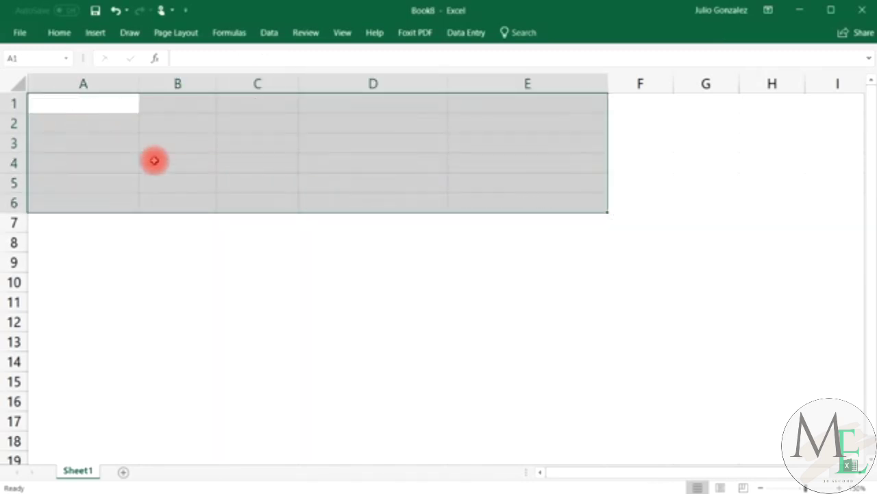
pyautogui.click(75, 103)
pyautogui.write('8')
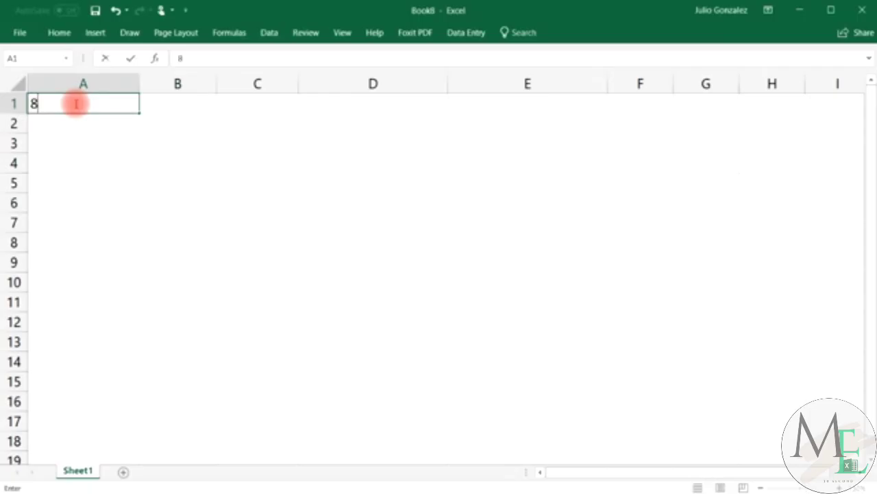
pyautogui.write('. If')
pyautogui.press('Tab')
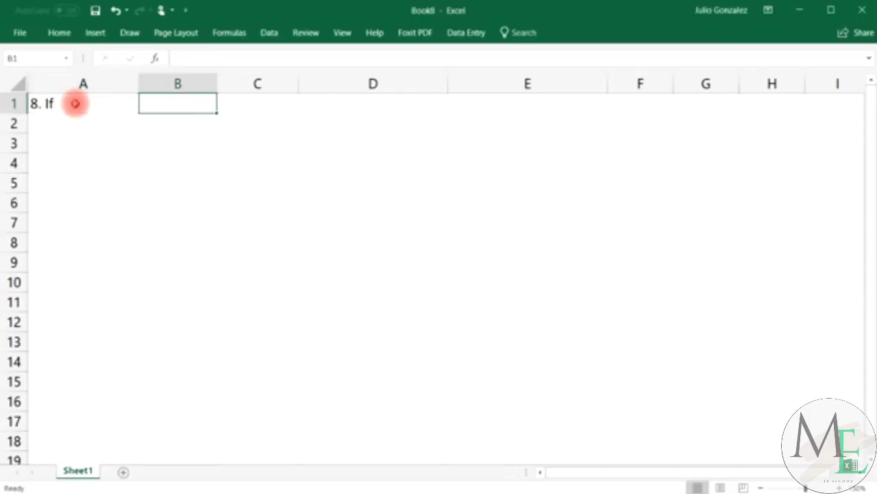
# List Fruit: followed by Apple, Orange, Lemon and Banana in B2:B6.
pyautogui.press('Down')
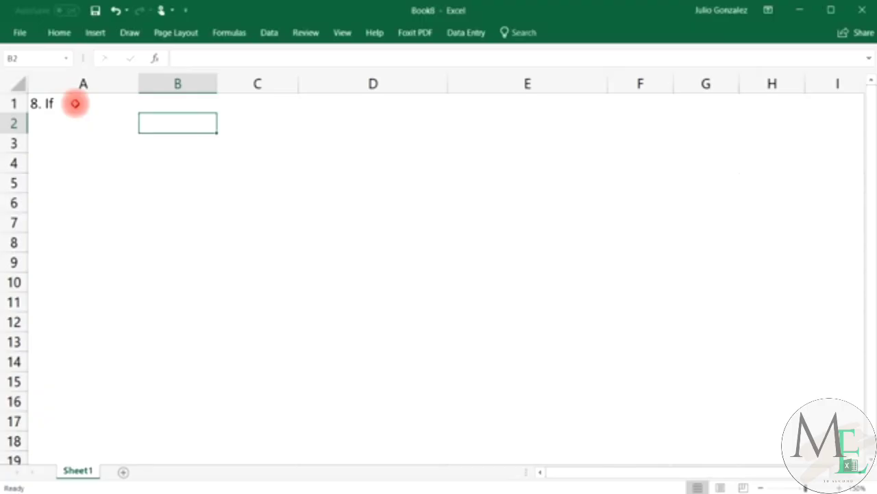
pyautogui.write('Fruit:')
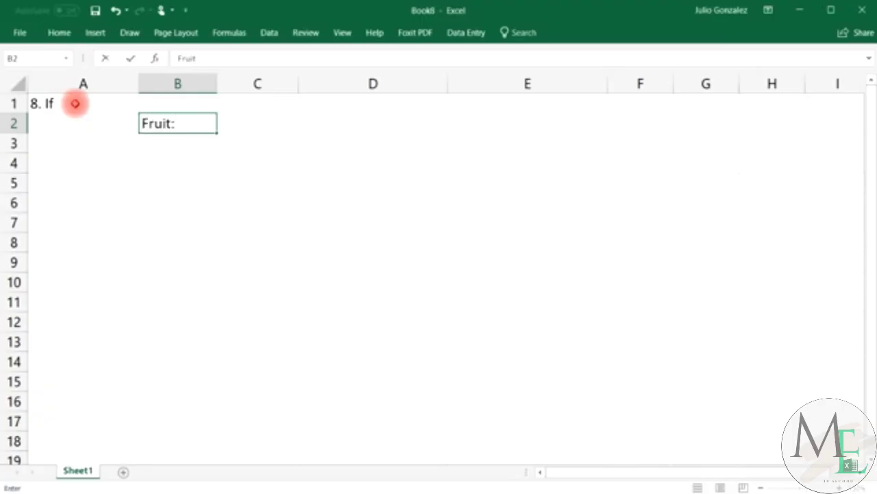
pyautogui.press('Return')
pyautogui.write('A')
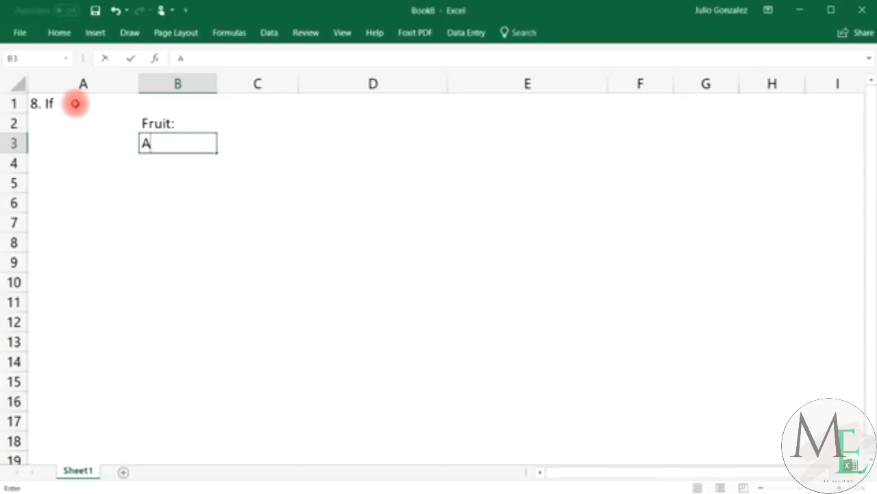
pyautogui.write('pple')
pyautogui.press('Return')
pyautogui.write('Or')
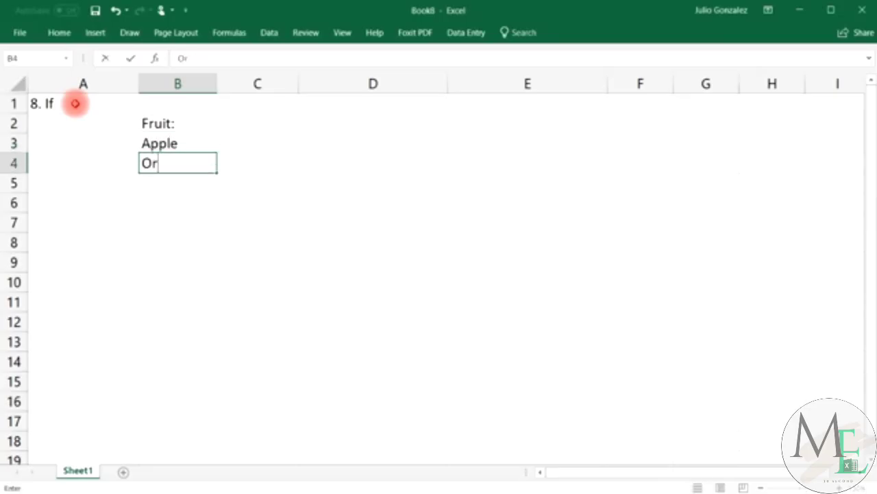
pyautogui.write('ange')
pyautogui.press('Return')
pyautogui.write('Lemon')
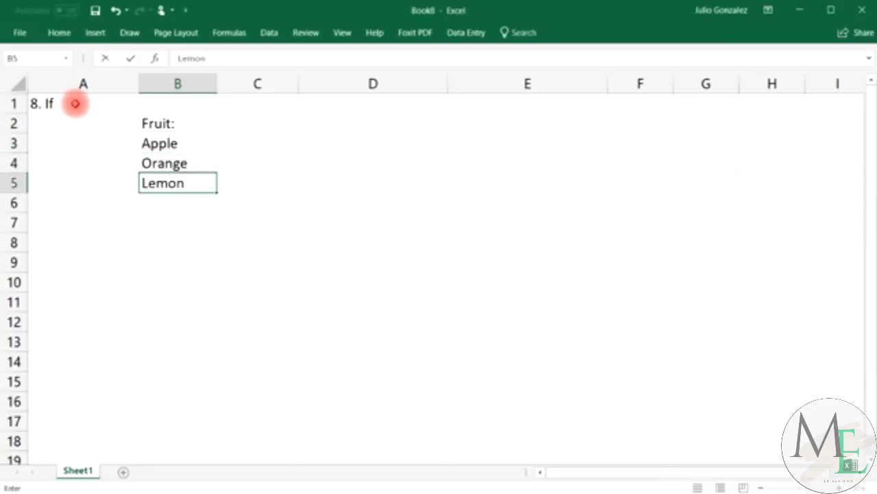
pyautogui.press('Return')
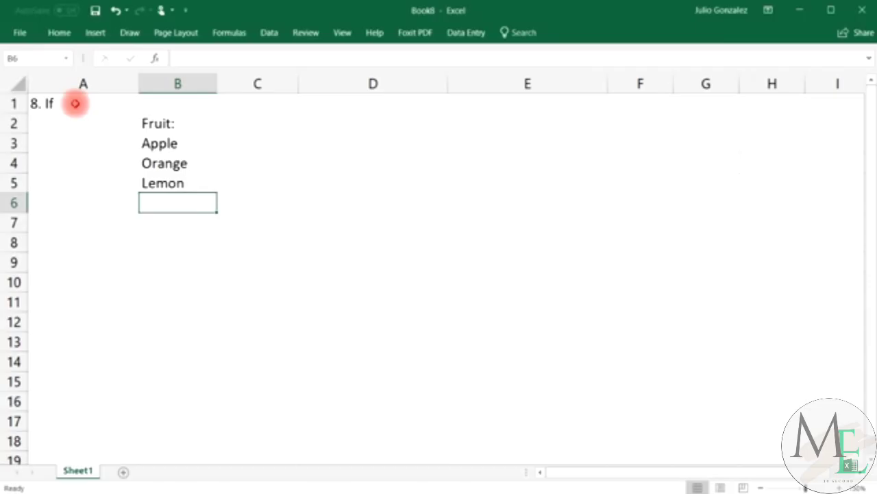
pyautogui.write('Banad')
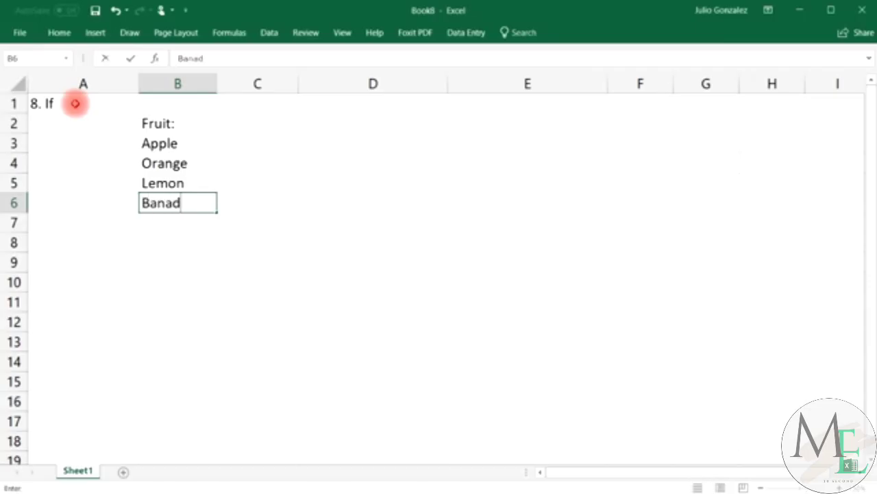
pyautogui.press('BackSpace')
pyautogui.write('na')
pyautogui.press('Right')
pyautogui.press('Up')
pyautogui.press('Up')
pyautogui.press('Up')
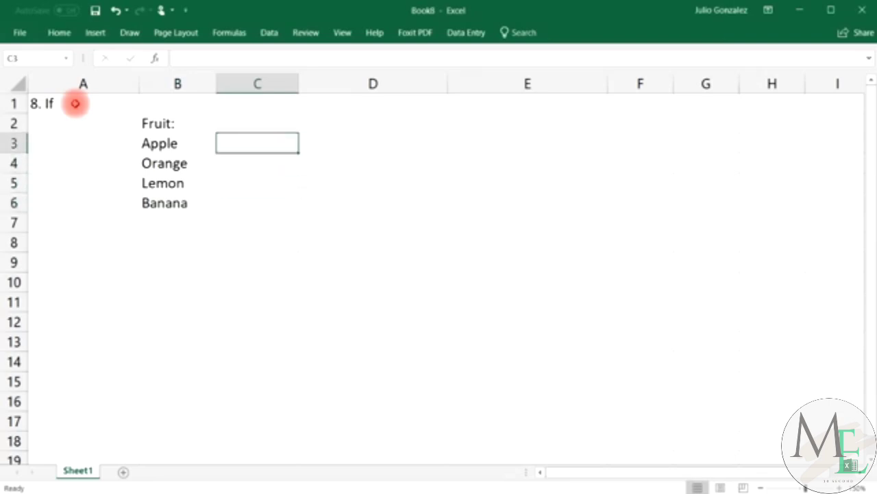
# Enter =IF(B3="Orange",TRUE,FALSE) in C3 and fill it down to C6.
pyautogui.write('=if')
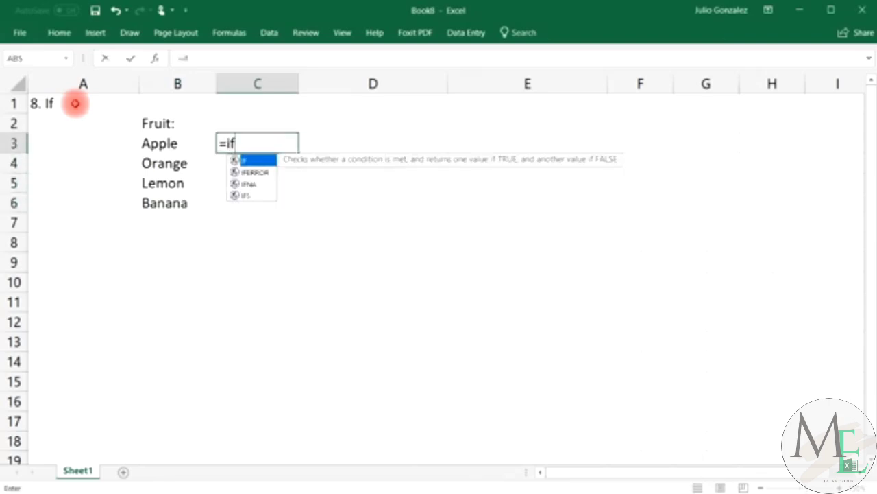
pyautogui.write('(')
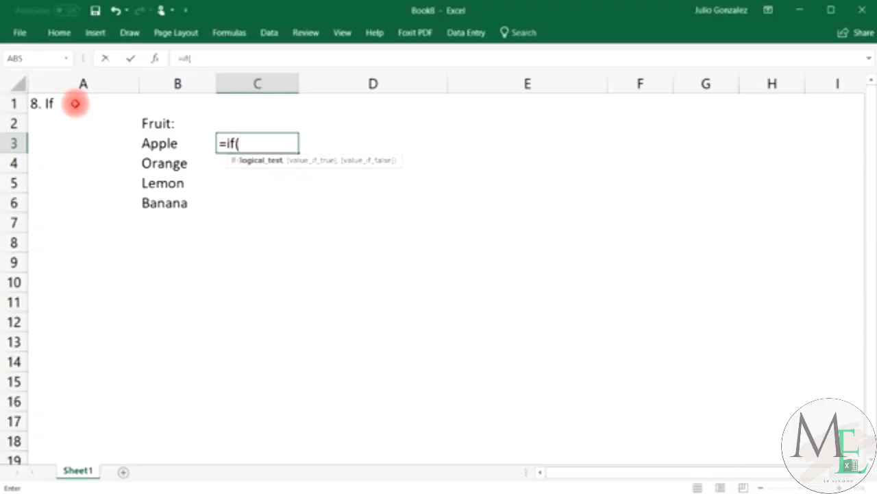
pyautogui.write('B3=')
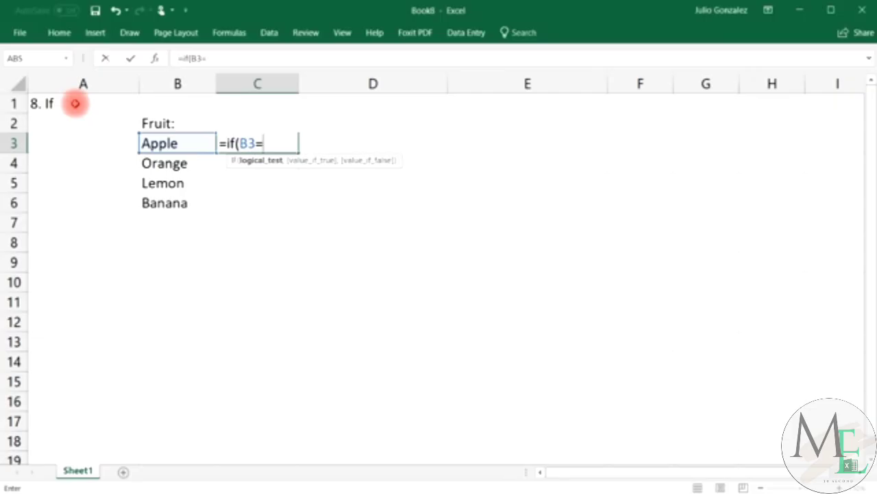
pyautogui.write('"Orange')
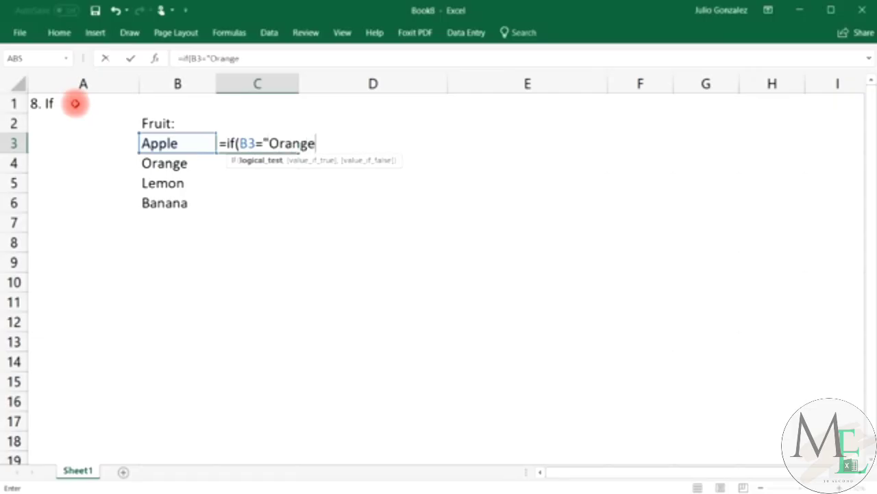
pyautogui.write('",')
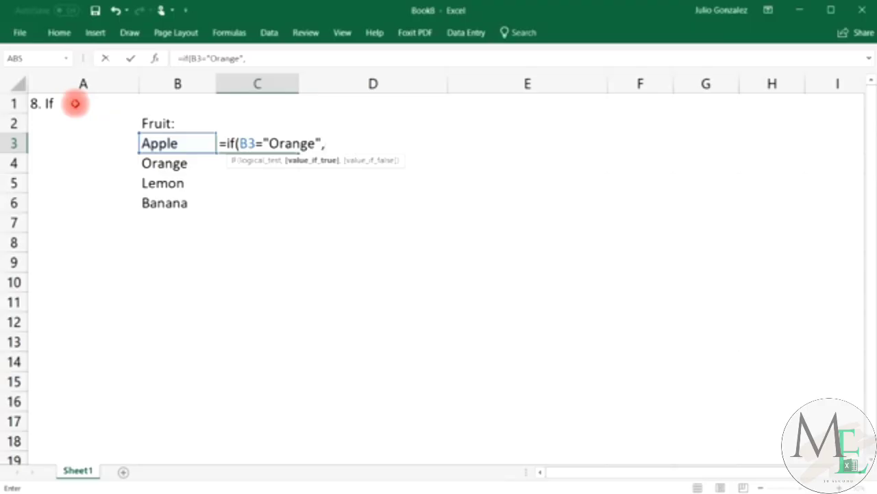
pyautogui.write('True,')
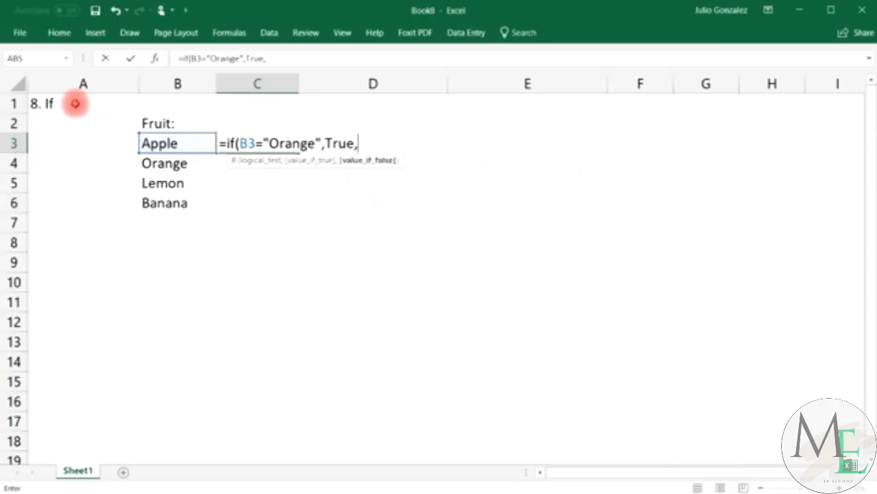
pyautogui.write('False')
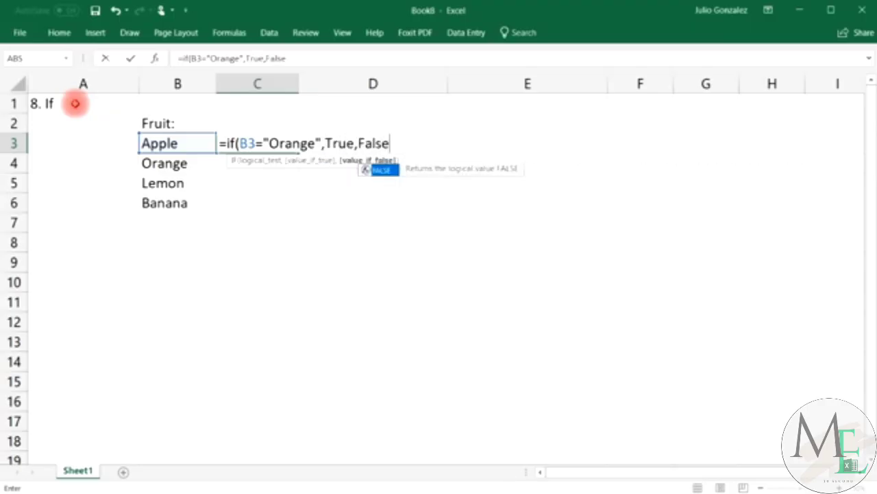
pyautogui.write(')')
pyautogui.press('Return')
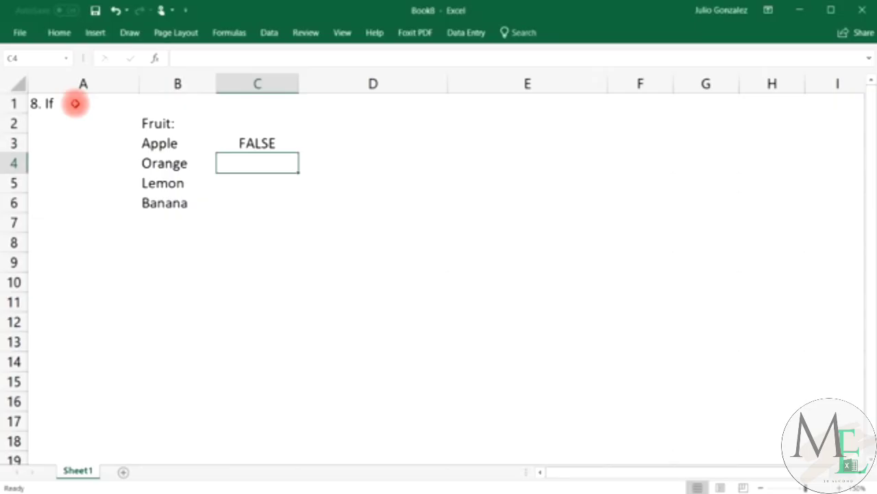
pyautogui.click(220, 144)
pyautogui.click(184, 145)
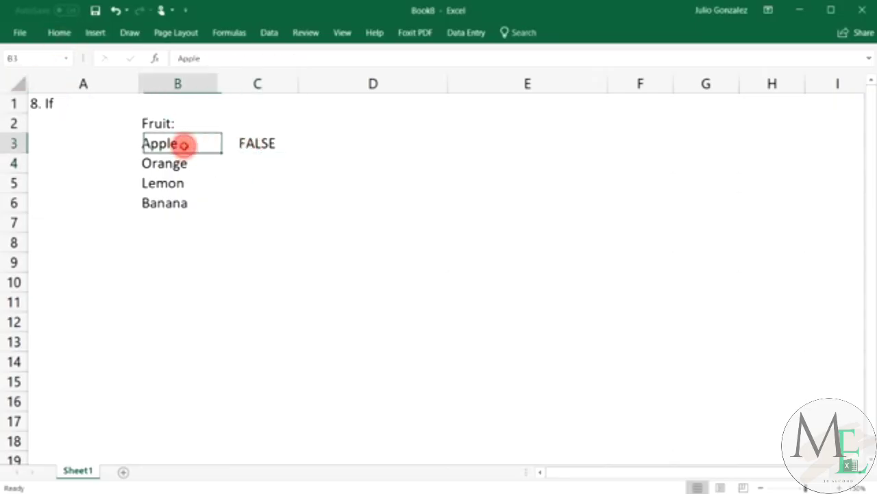
pyautogui.click(257, 143)
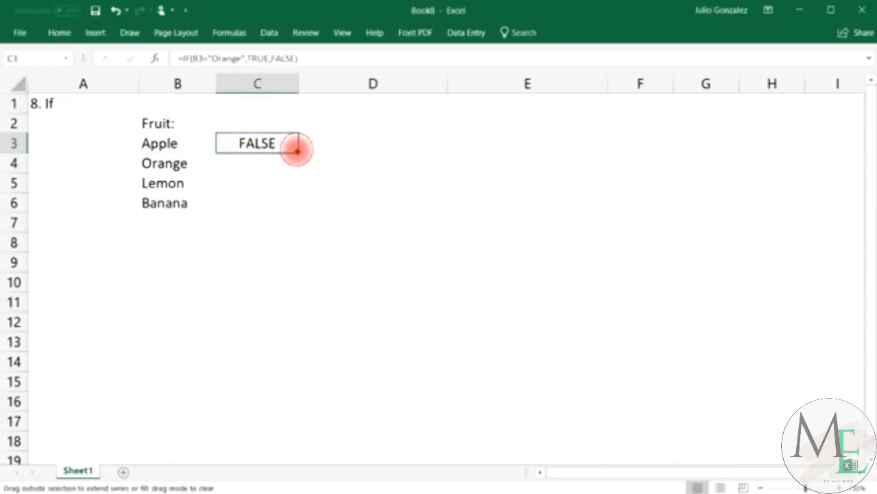
pyautogui.moveTo(297, 149); pyautogui.dragTo(295, 207)
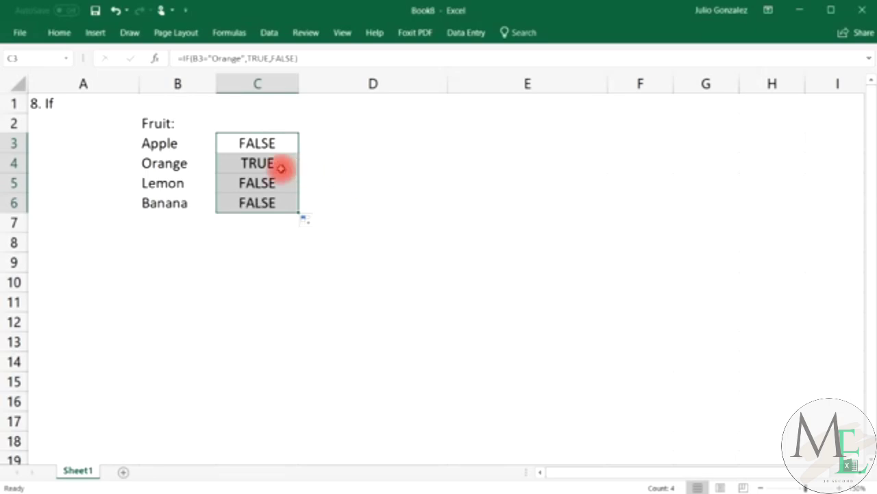
pyautogui.click(277, 164)
pyautogui.click(165, 163)
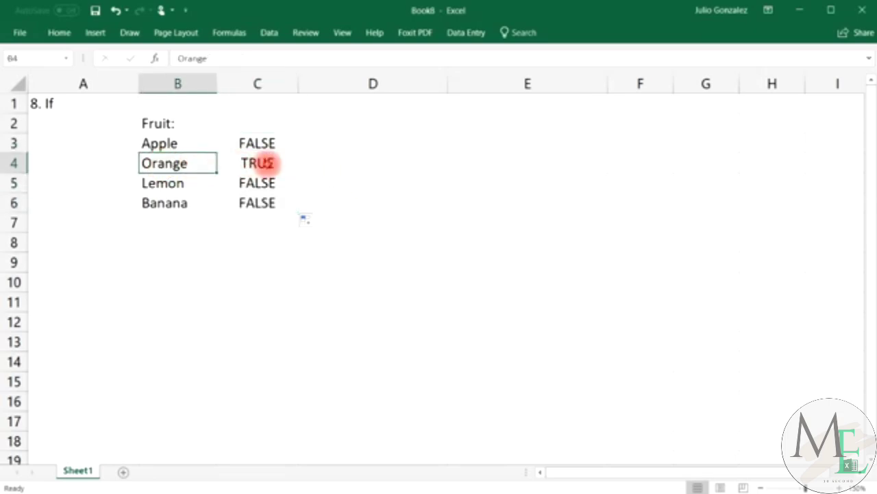
# Change B3 to Orange and B4 to Apple.
pyautogui.click(190, 141)
pyautogui.write('Orange')
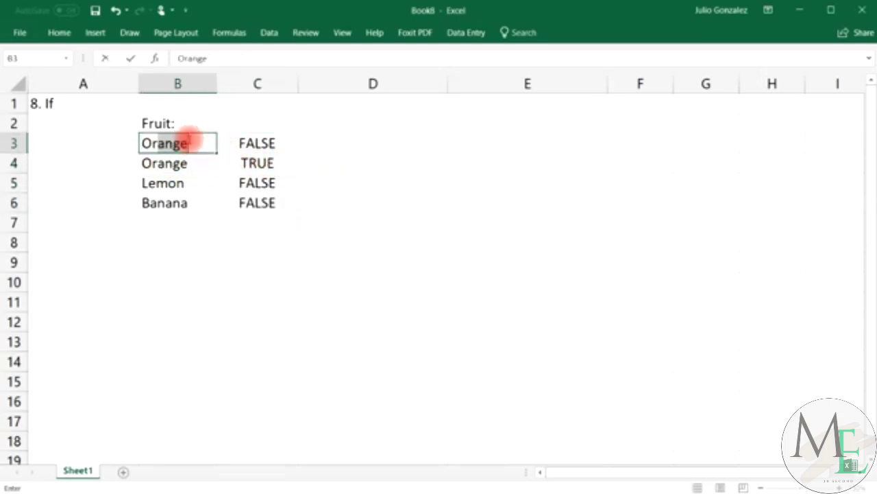
pyautogui.press('Return')
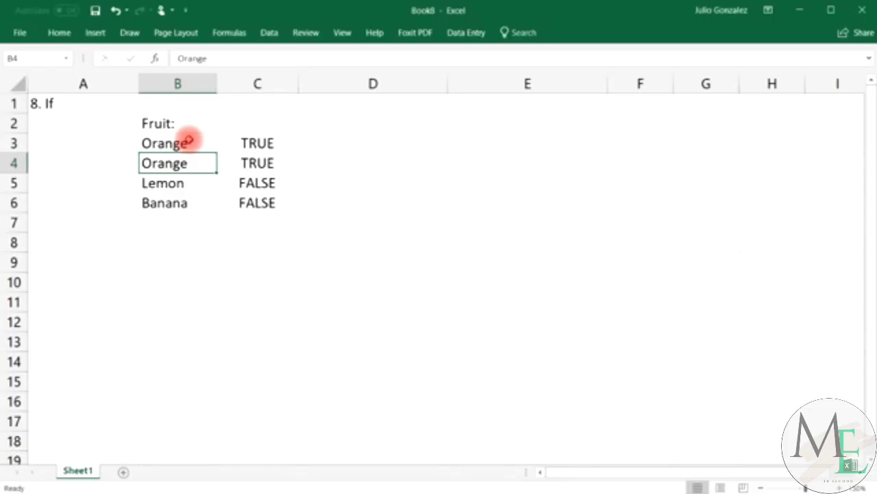
pyautogui.write('Apple')
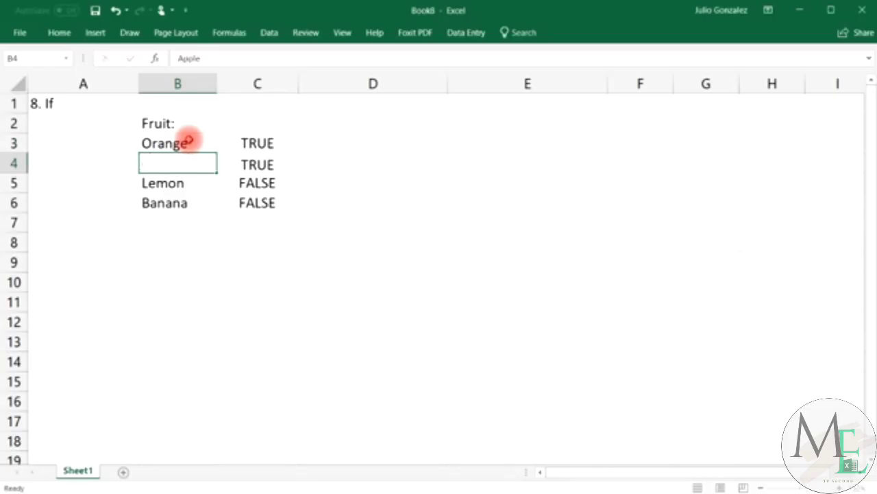
pyautogui.press('Return')
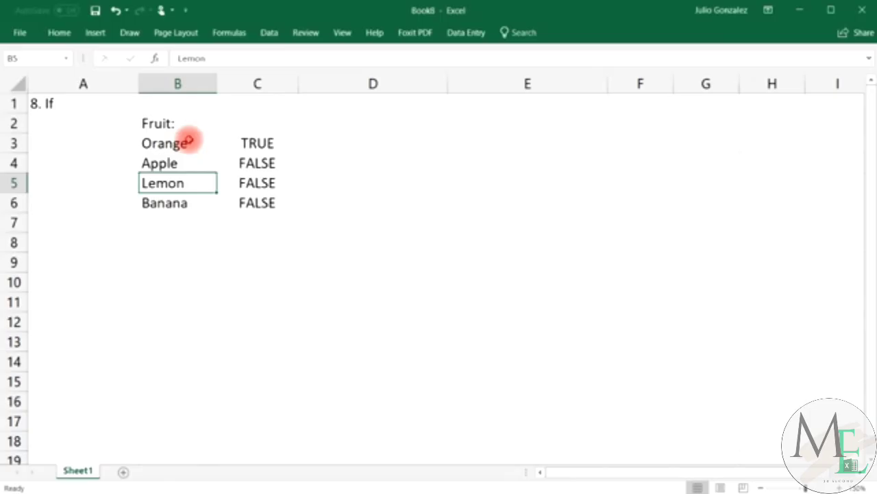
# Enter =IF(B3="Lemon","Yes","It is not a lemon") in D3.
pyautogui.click(336, 144)
pyautogui.write('=f')
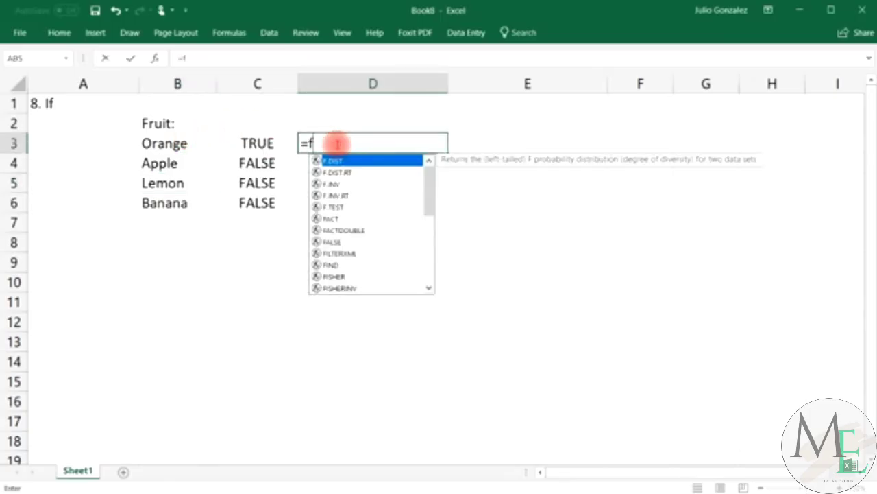
pyautogui.press('BackSpace')
pyautogui.write('if')
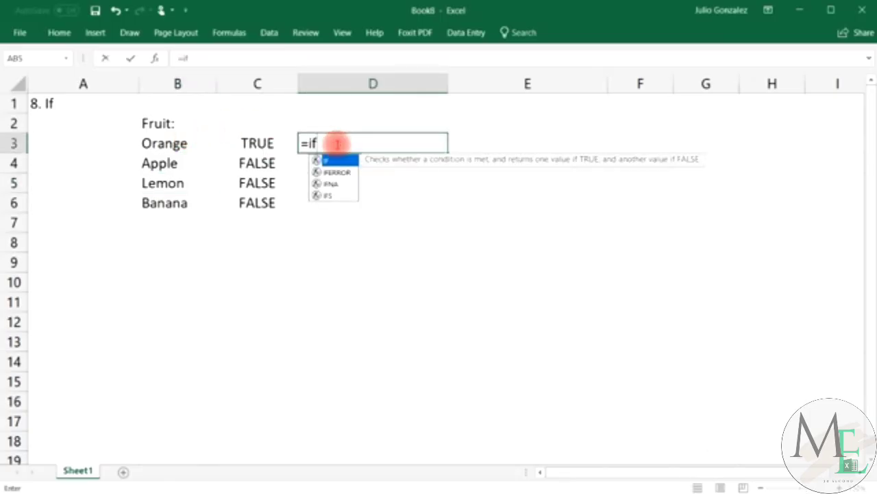
pyautogui.write('(')
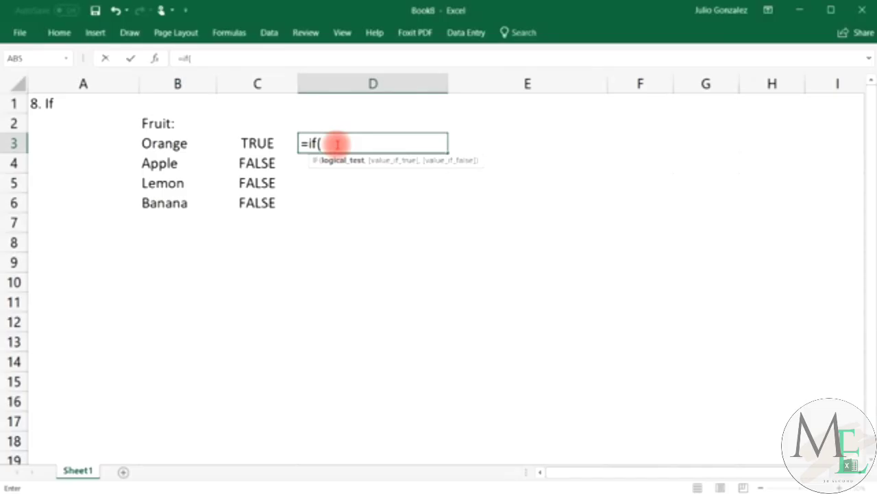
pyautogui.write('c')
pyautogui.press('BackSpace')
pyautogui.write('B3')
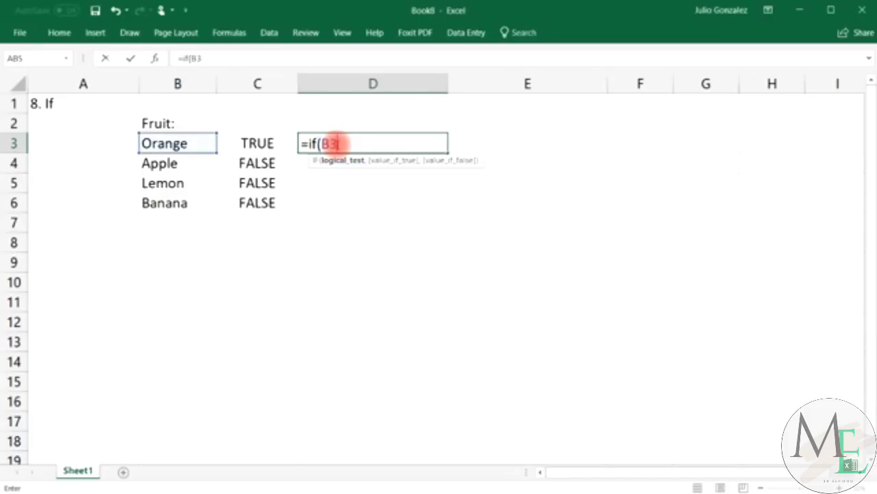
pyautogui.write('=')
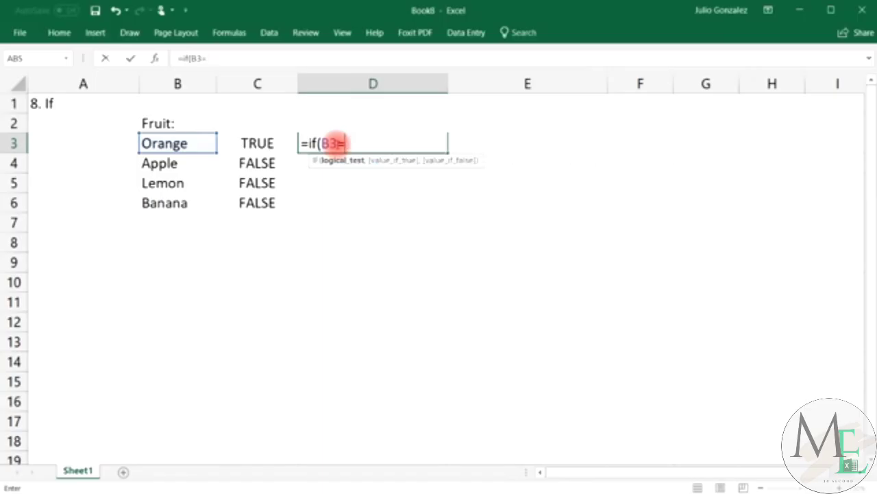
pyautogui.write('"Lemon')
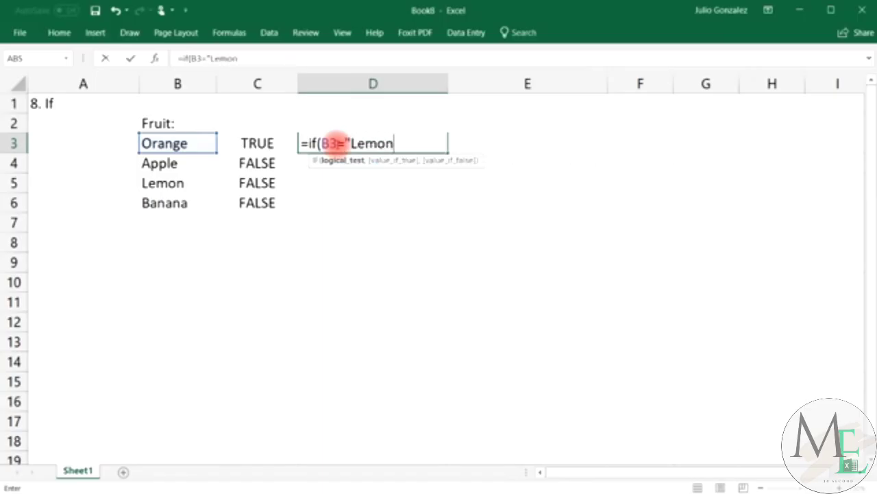
pyautogui.write('",')
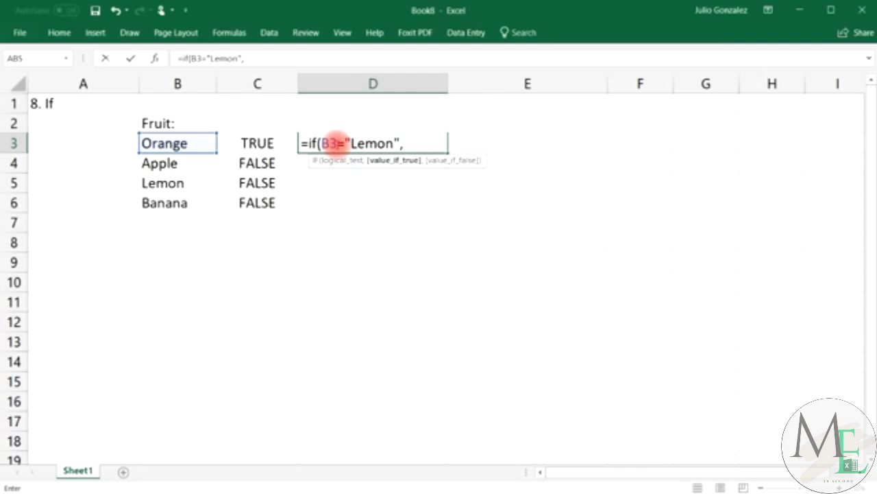
pyautogui.write('"Yes",')
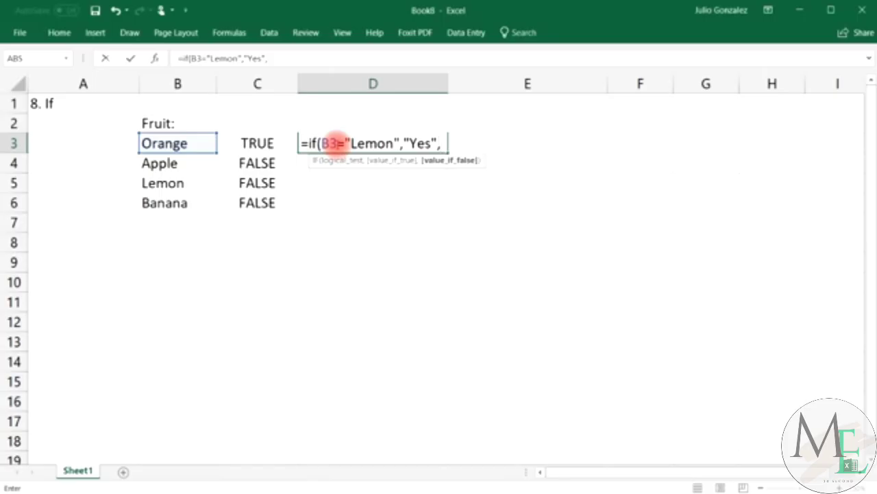
pyautogui.write('"It is not a lemon')
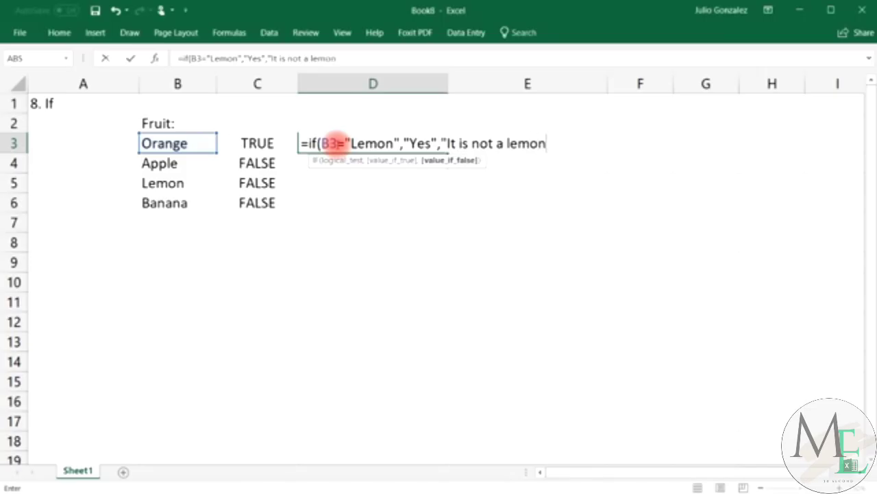
pyautogui.write('")')
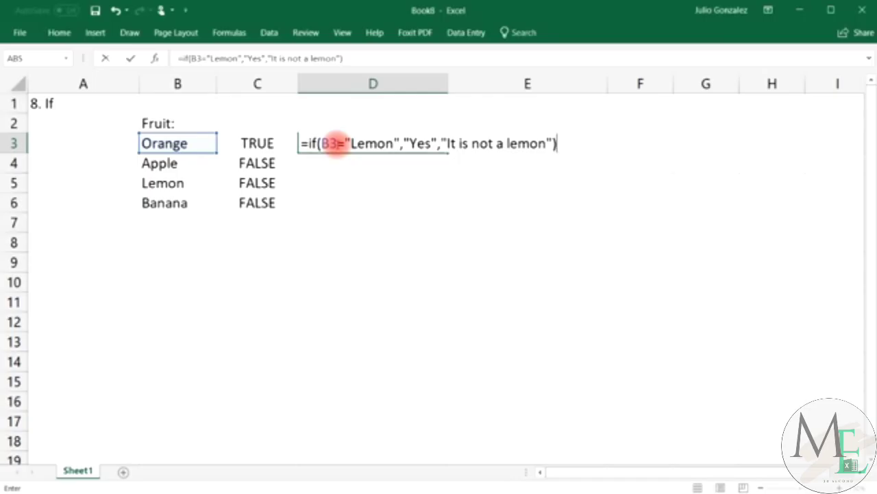
pyautogui.press('Return')
pyautogui.click(166, 145)
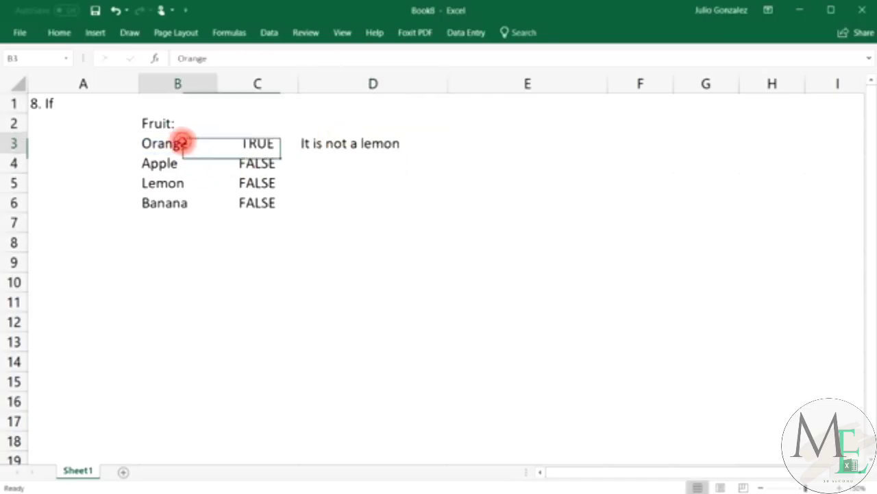
pyautogui.click(370, 142)
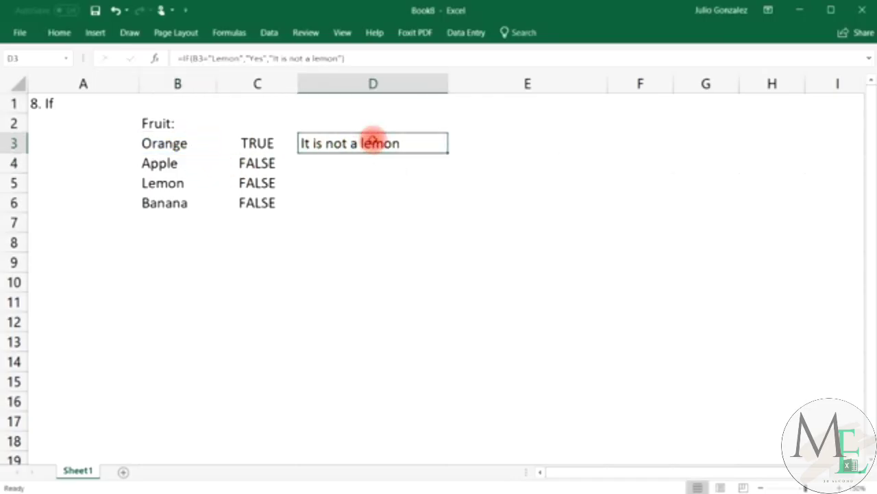
# Fill the lemon-check formula down to D6 and verify the Lemon row.
pyautogui.moveTo(448, 152); pyautogui.dragTo(447, 213)
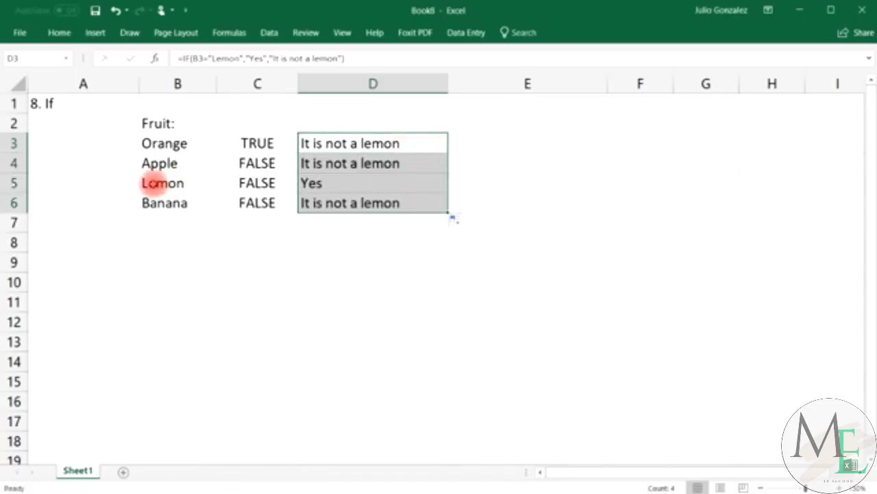
pyautogui.click(154, 182)
pyautogui.click(352, 180)
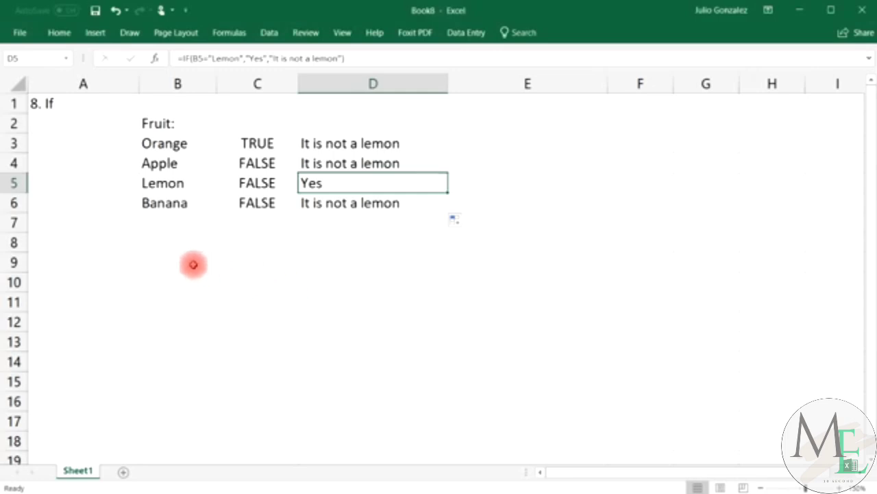
pyautogui.click(191, 263)
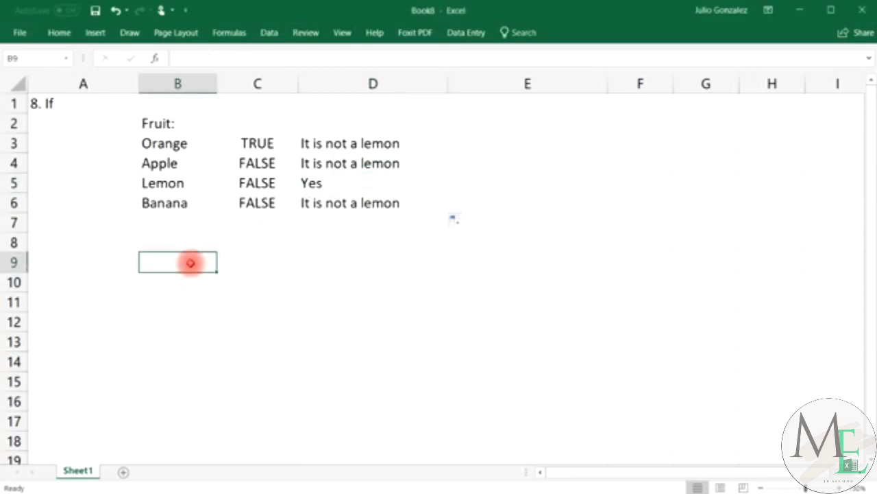
# Enter 15, 25, 50 and 84 in B9:B12.
pyautogui.write('15')
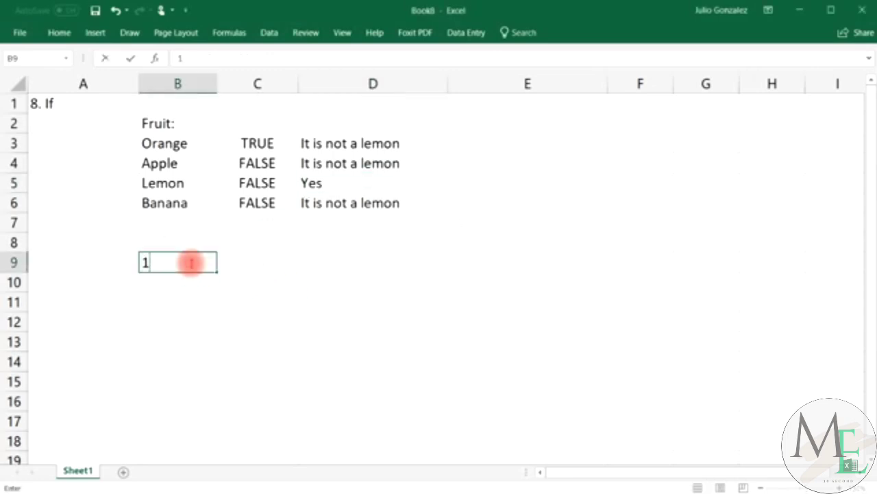
pyautogui.click(188, 282)
pyautogui.write('25')
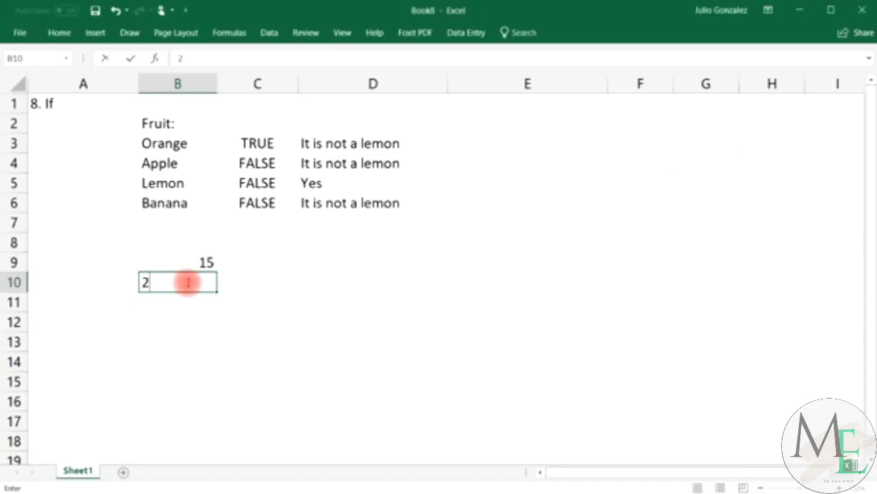
pyautogui.click(172, 302)
pyautogui.write('50')
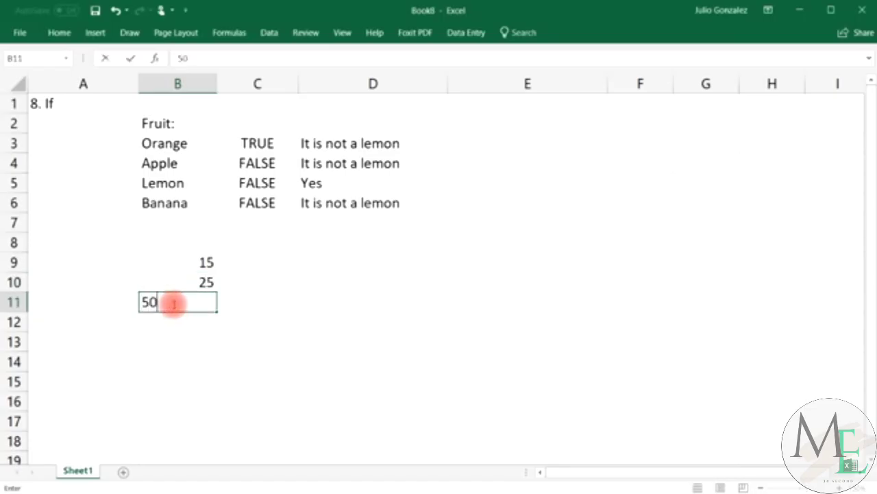
pyautogui.click(177, 322)
pyautogui.write('84')
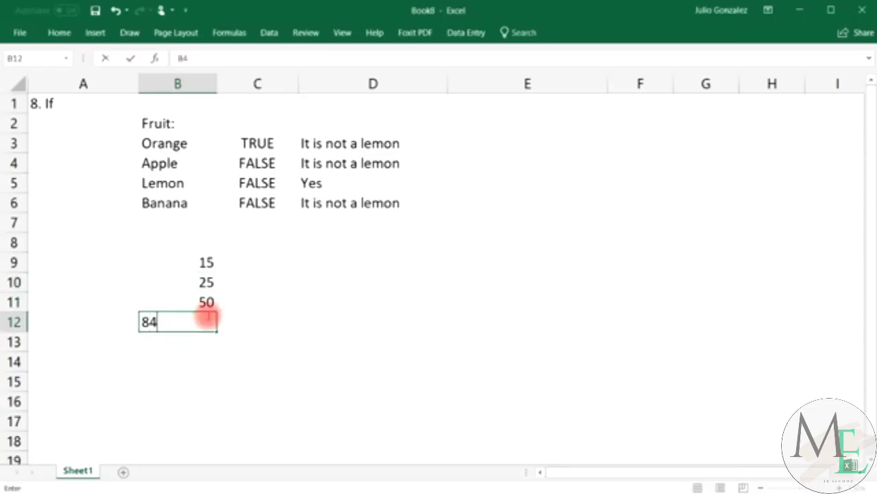
pyautogui.click(277, 261)
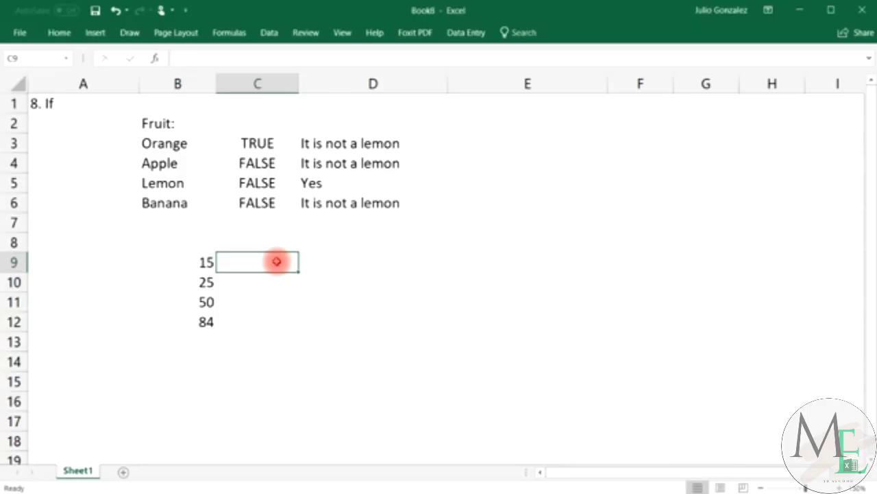
# Enter =IF(B9>30,B9*10,0) in C9 and fill it down to C12.
pyautogui.write('=if')
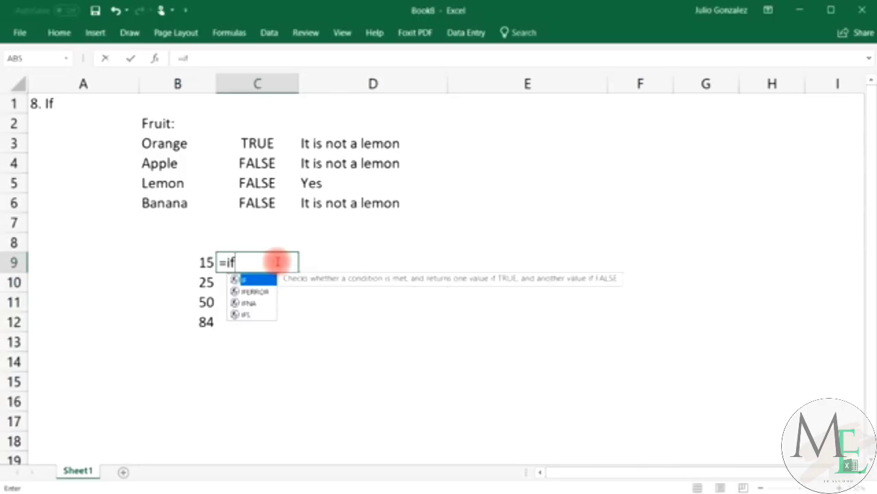
pyautogui.write('(')
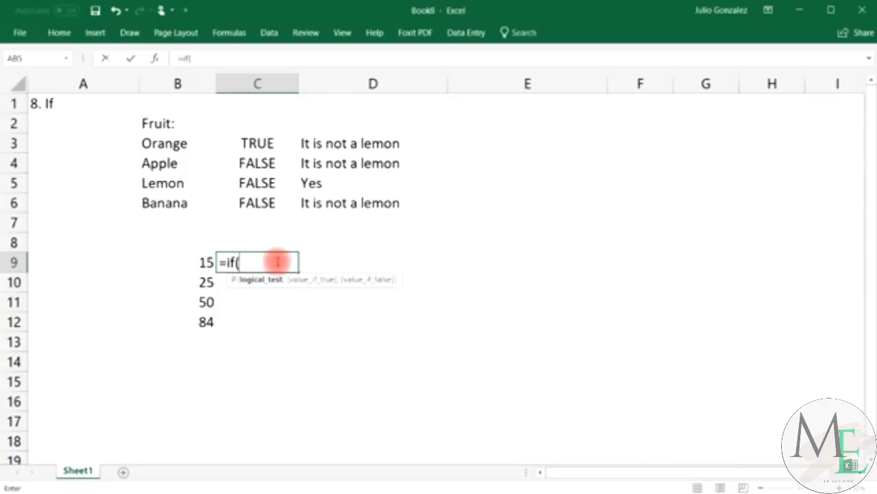
pyautogui.write('B9')
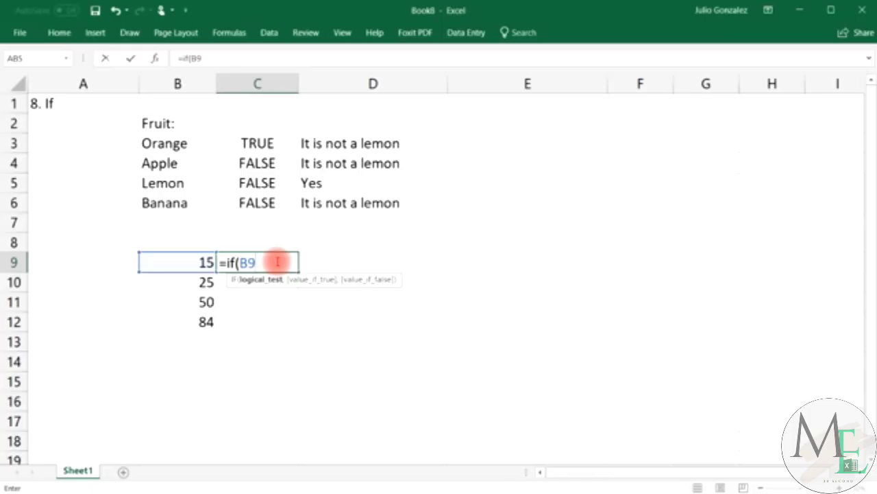
pyautogui.write('>')
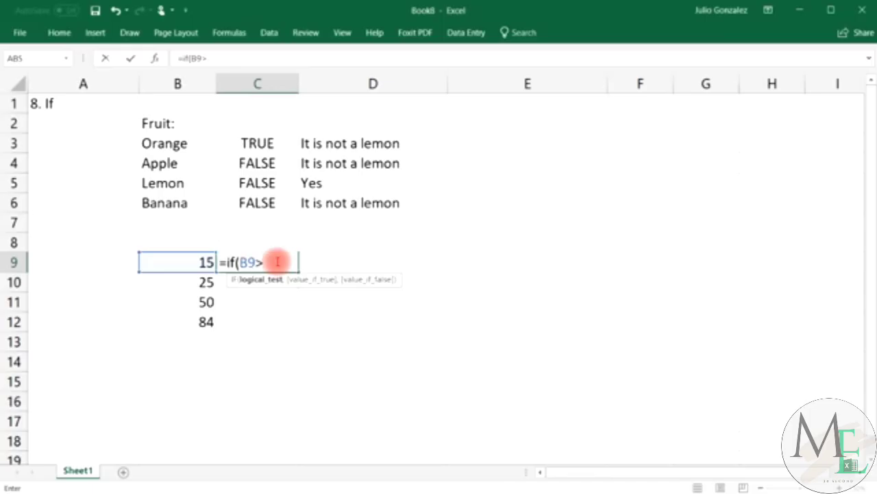
pyautogui.write('30,')
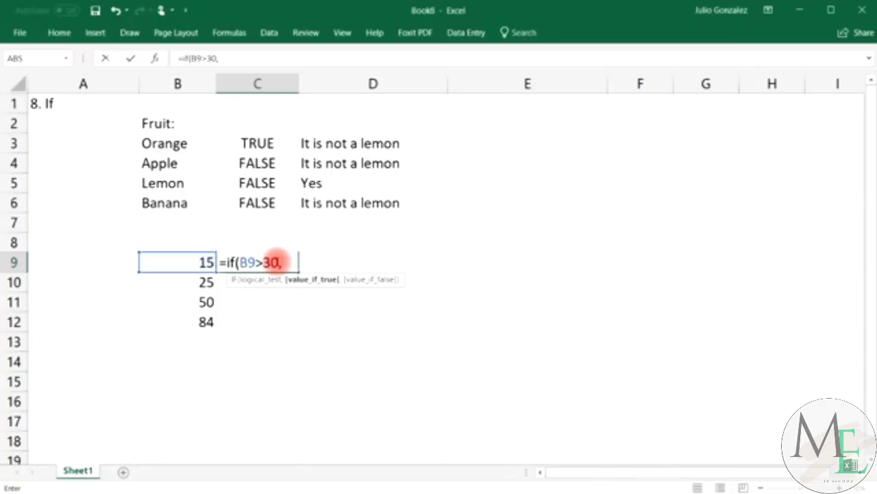
pyautogui.write('B9*')
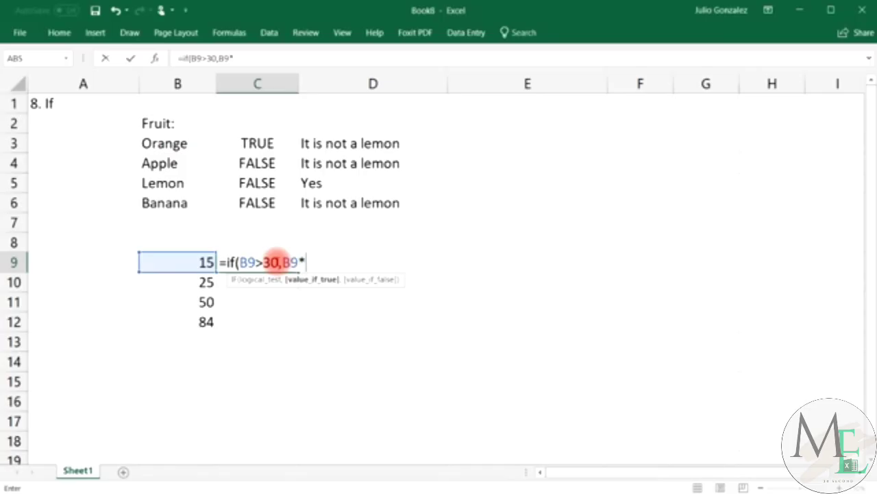
pyautogui.write('10,')
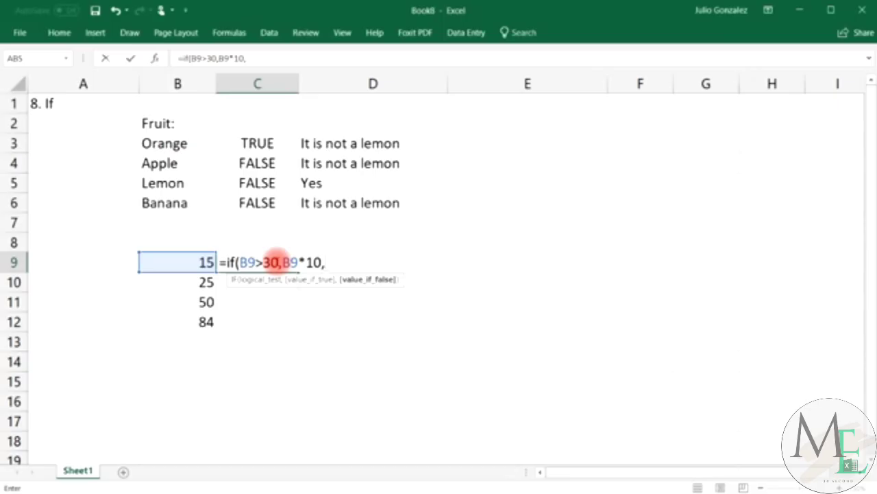
pyautogui.write('0)')
pyautogui.press('Return')
pyautogui.click(276, 261)
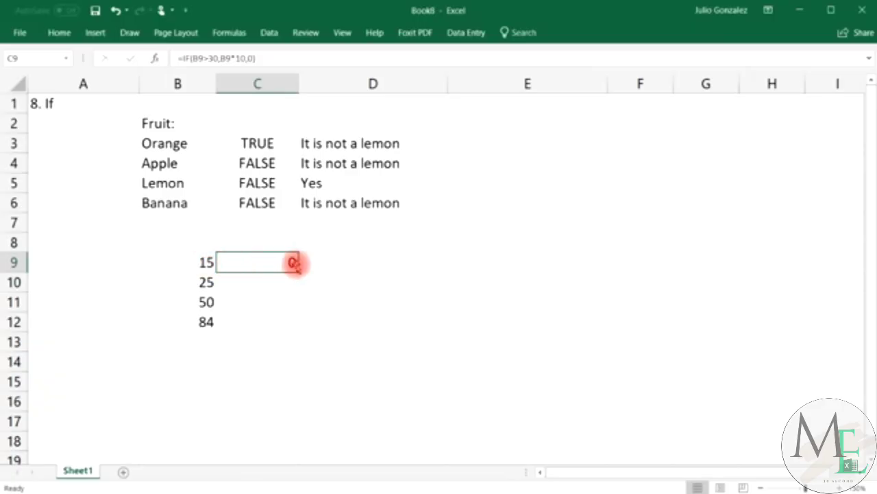
pyautogui.moveTo(297, 269); pyautogui.dragTo(308, 323)
pyautogui.click(203, 300)
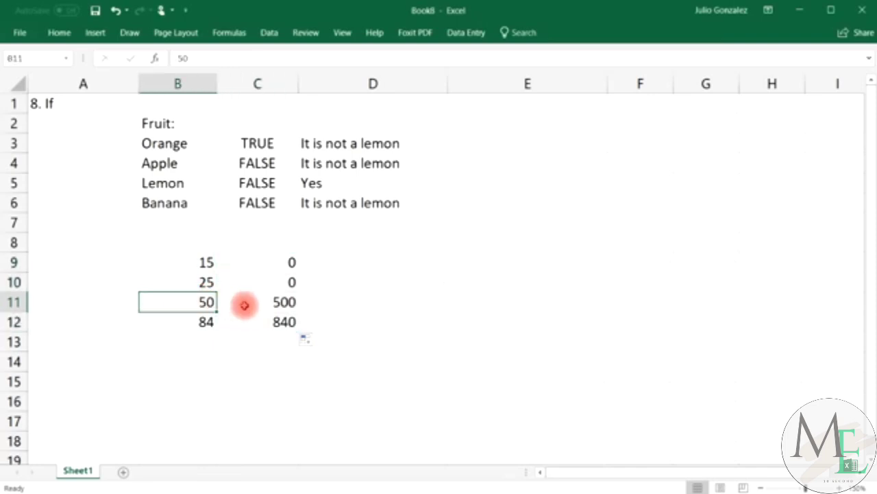
pyautogui.click(271, 302)
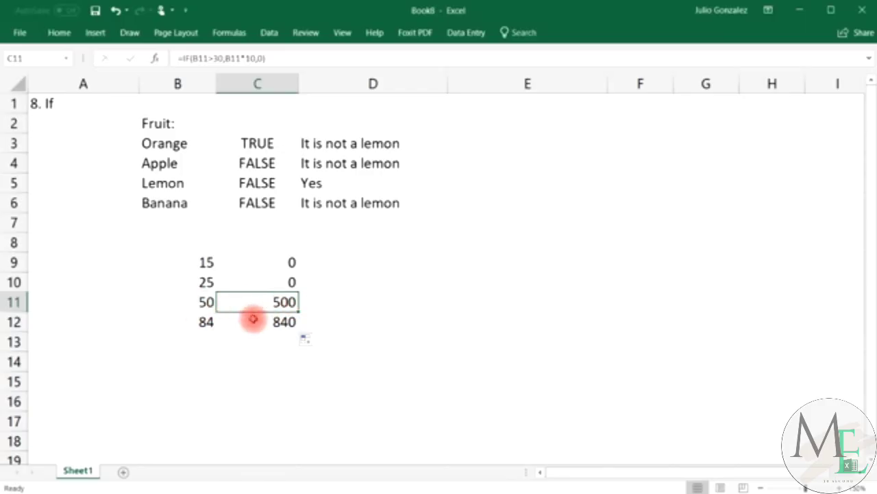
pyautogui.click(210, 320)
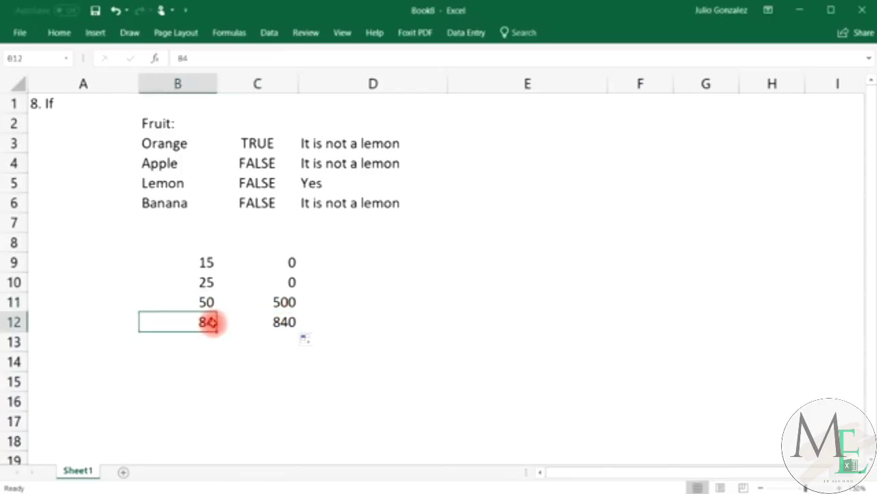
pyautogui.click(257, 319)
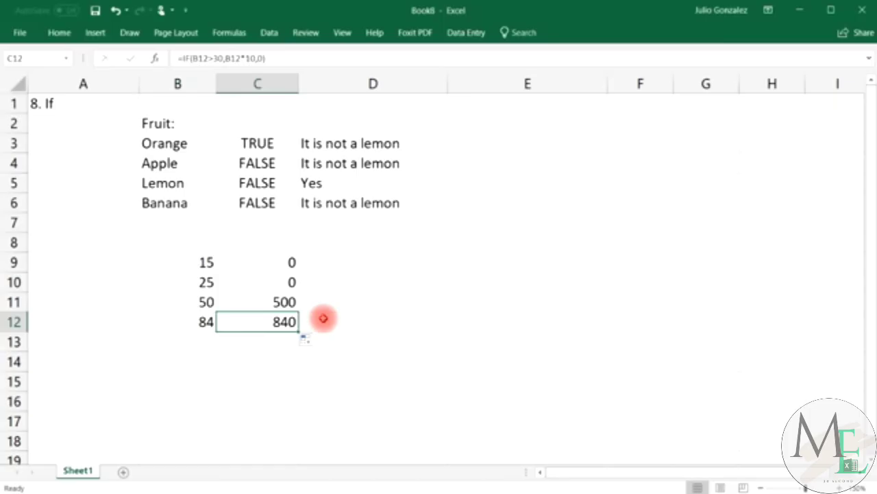
pyautogui.click(395, 262)
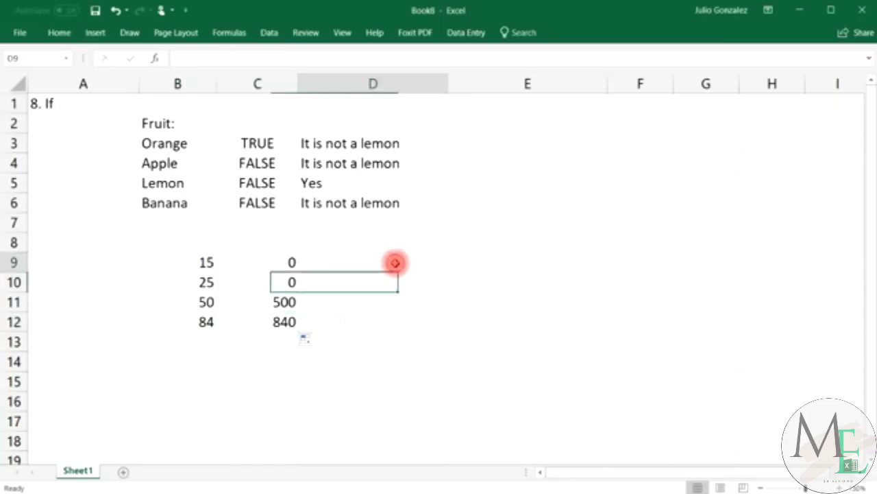
# Enter =IF(B9<30,B9-10,B9/10) in D9 and fill it down to D12.
pyautogui.write('=if(')
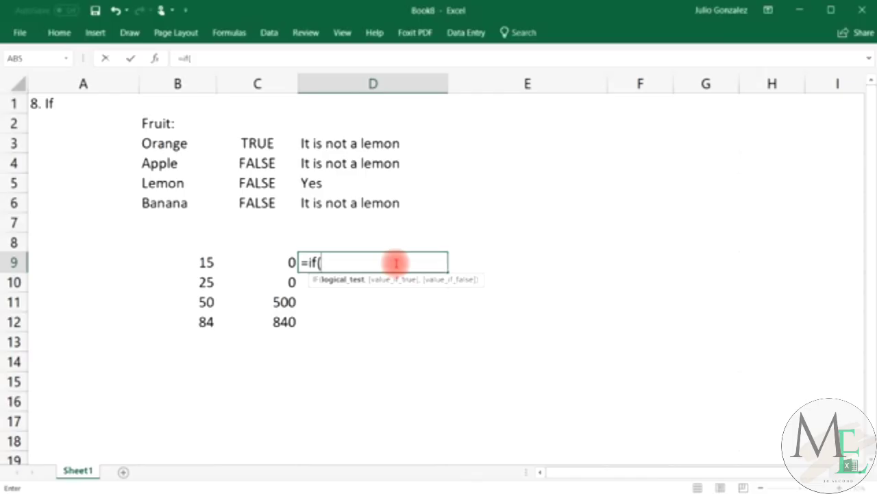
pyautogui.write('B9')
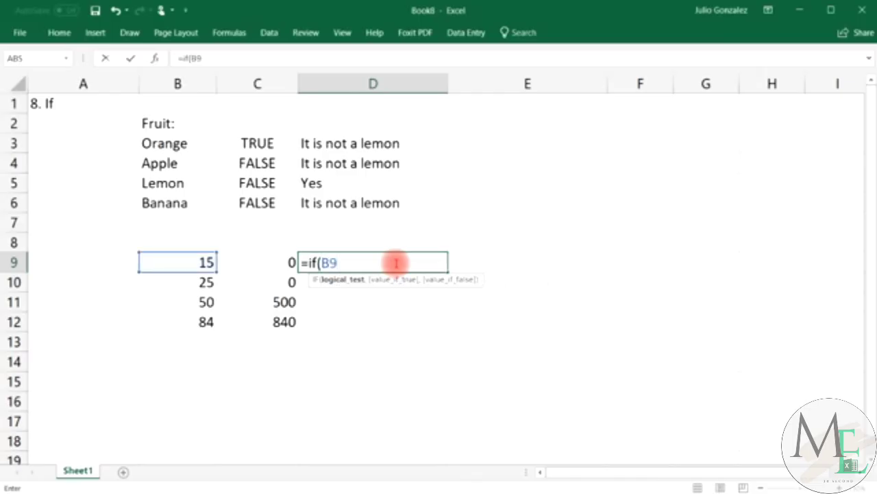
pyautogui.write('<')
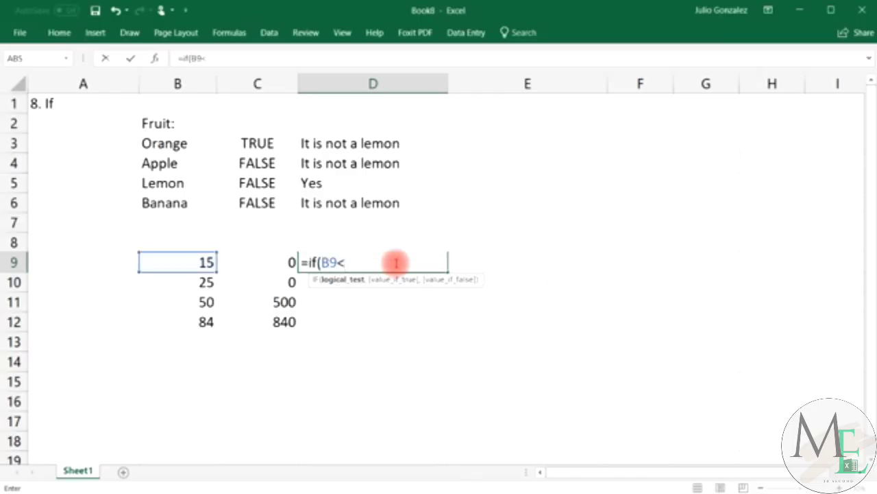
pyautogui.write('30,')
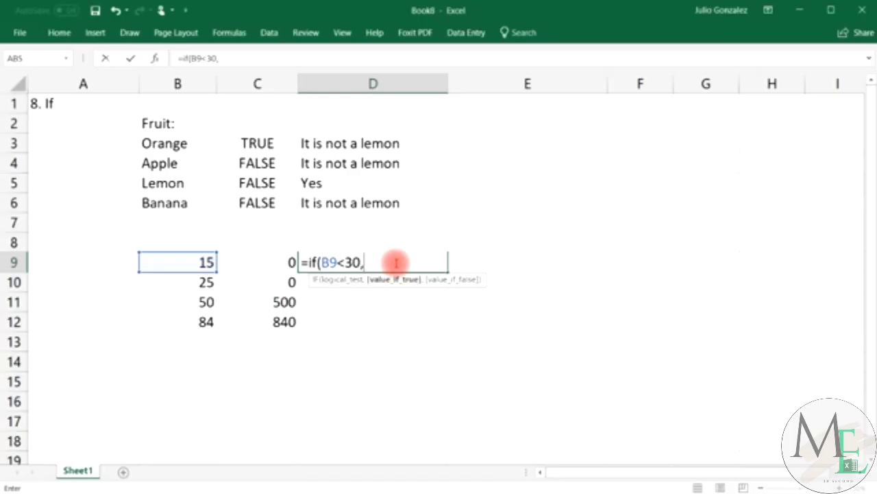
pyautogui.write('B9')
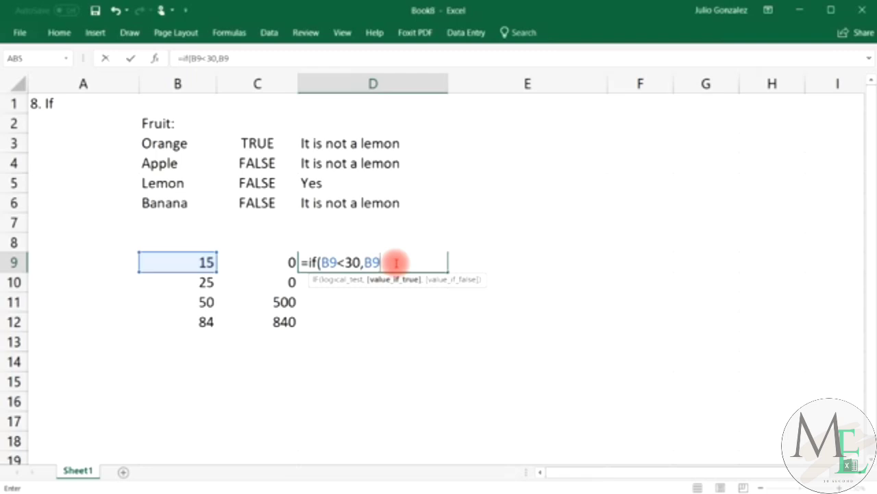
pyautogui.write('*')
pyautogui.press('BackSpace')
pyautogui.write('-10,')
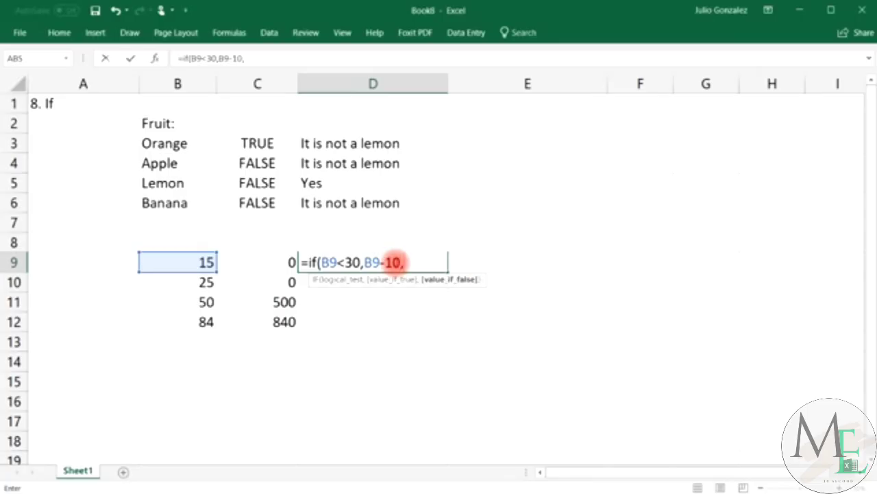
pyautogui.write('B9*')
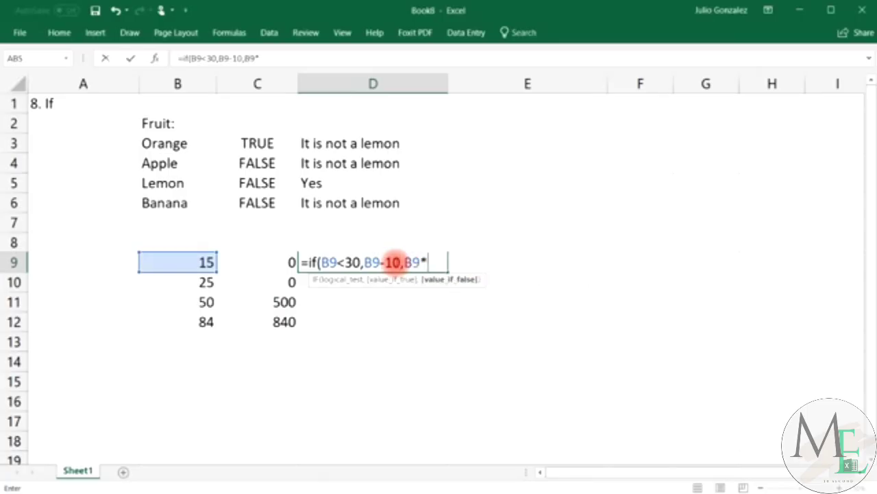
pyautogui.press('BackSpace')
pyautogui.write('/10)')
pyautogui.press('Return')
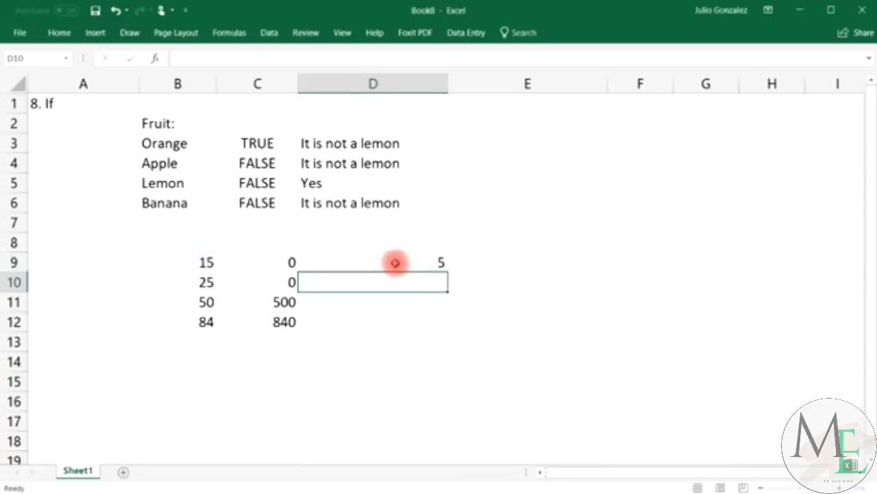
pyautogui.click(395, 263)
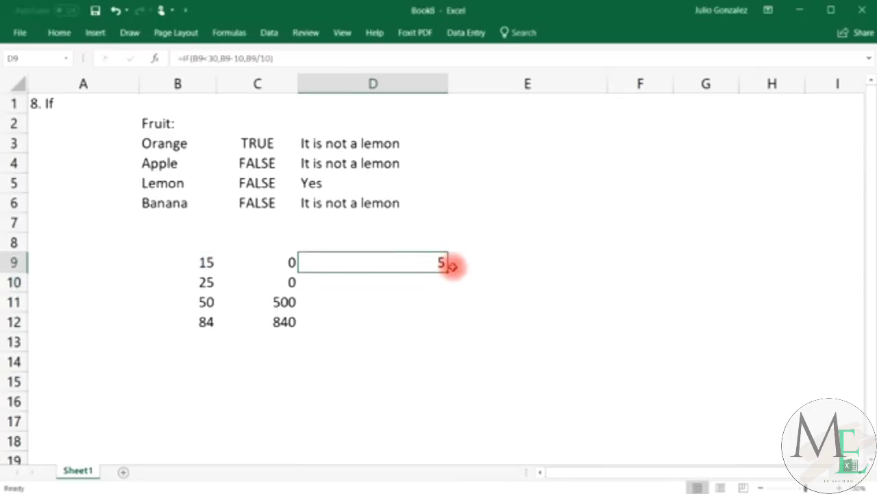
pyautogui.moveTo(449, 272); pyautogui.dragTo(447, 329)
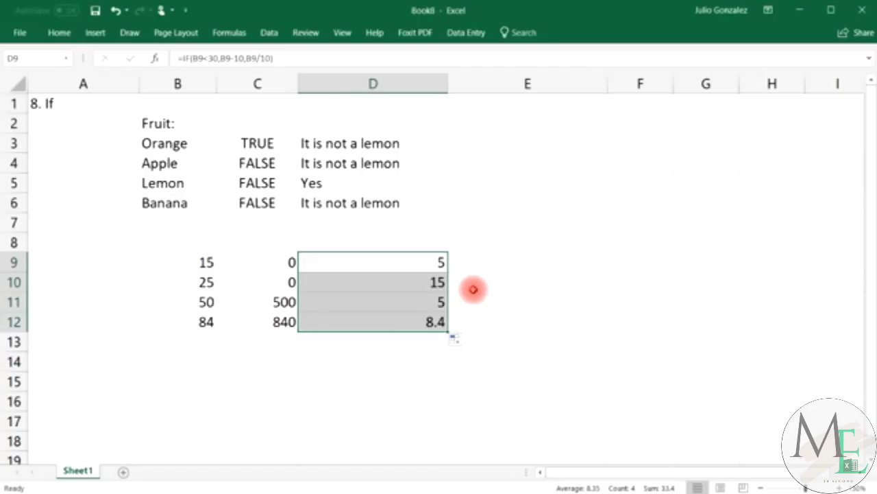
# Compare each B9:B12 value with its D9:D12 result: 5, 15, 5 and 8.4.
pyautogui.click(215, 263)
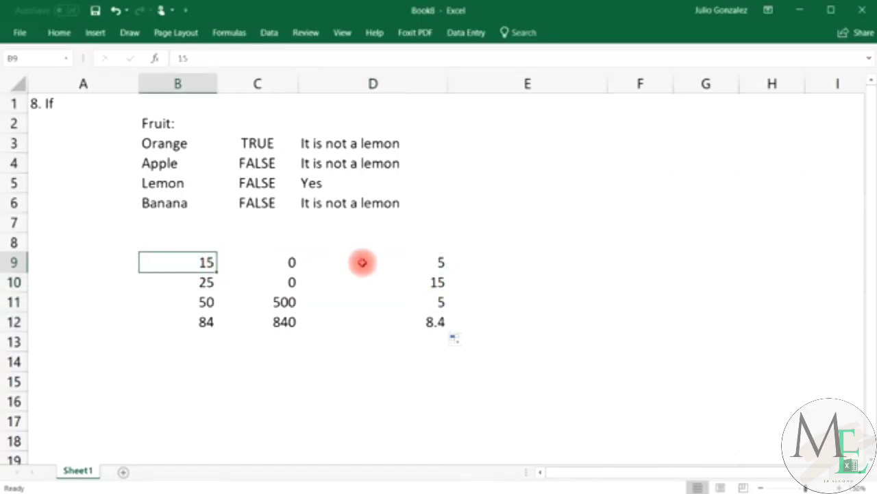
pyautogui.click(362, 262)
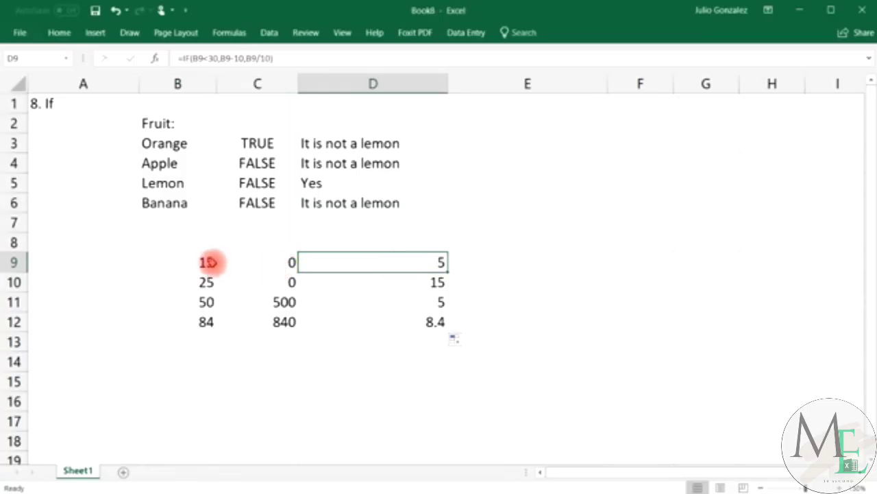
pyautogui.click(206, 262)
pyautogui.click(411, 266)
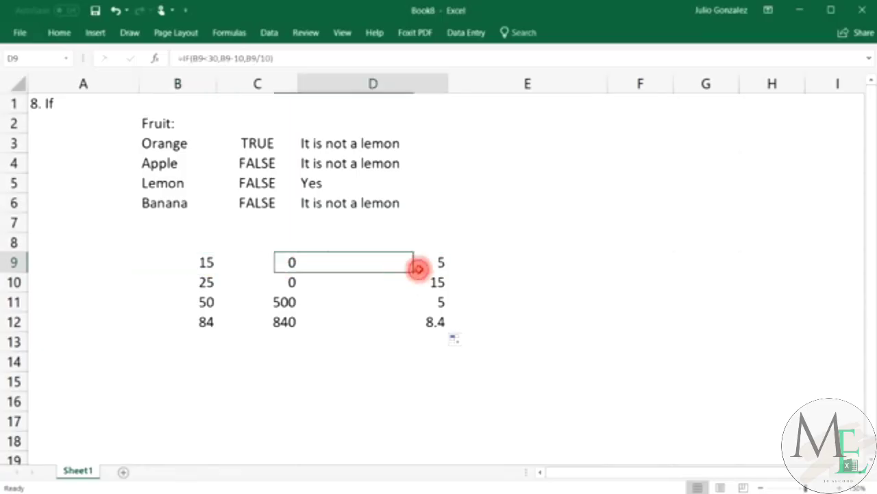
pyautogui.click(207, 282)
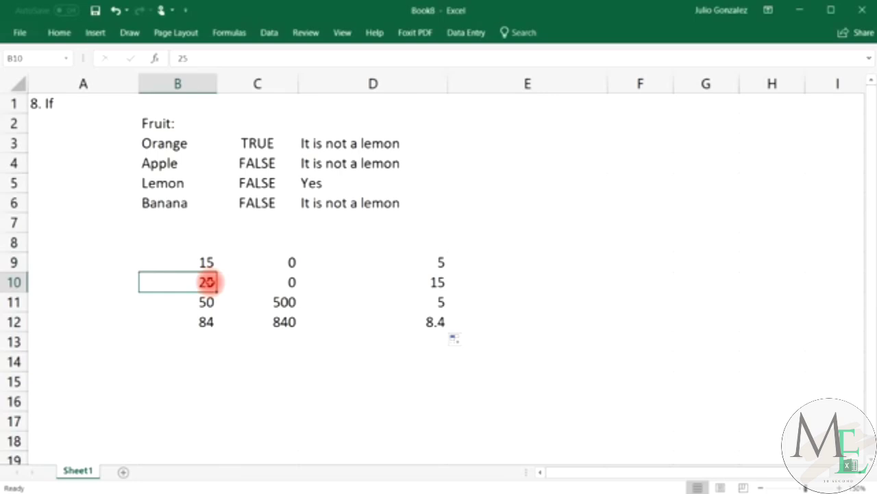
pyautogui.click(414, 281)
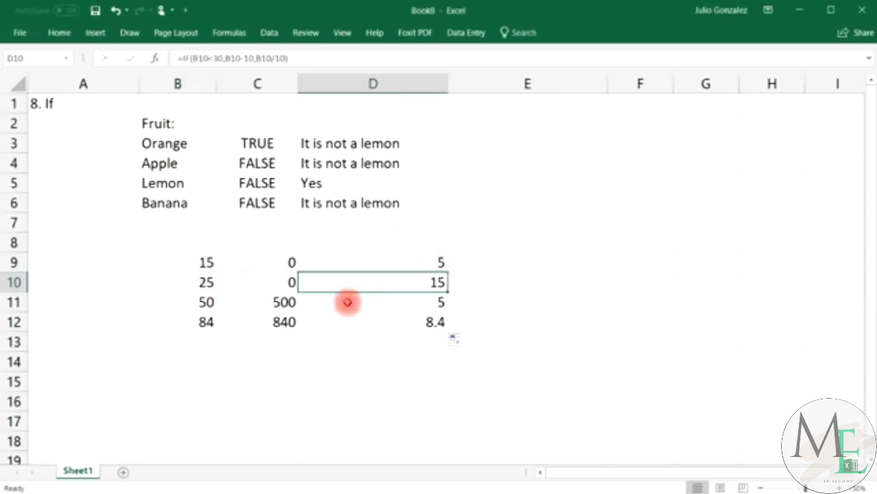
pyautogui.click(375, 303)
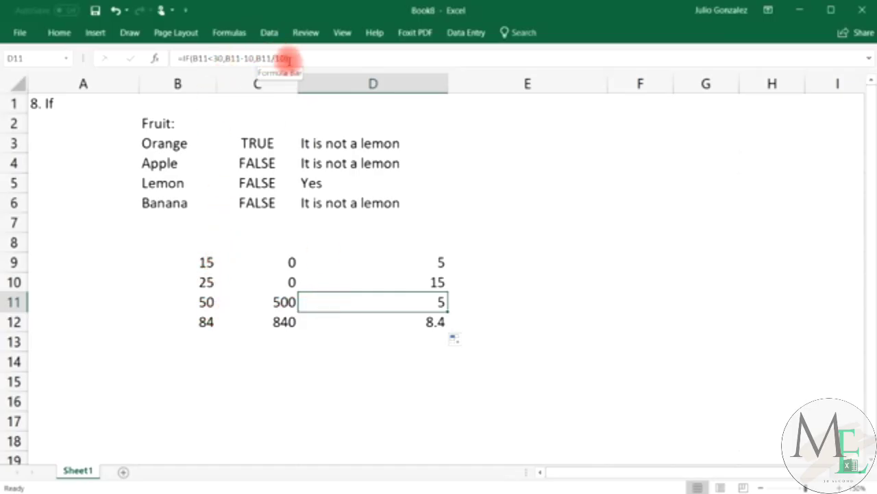
pyautogui.click(209, 301)
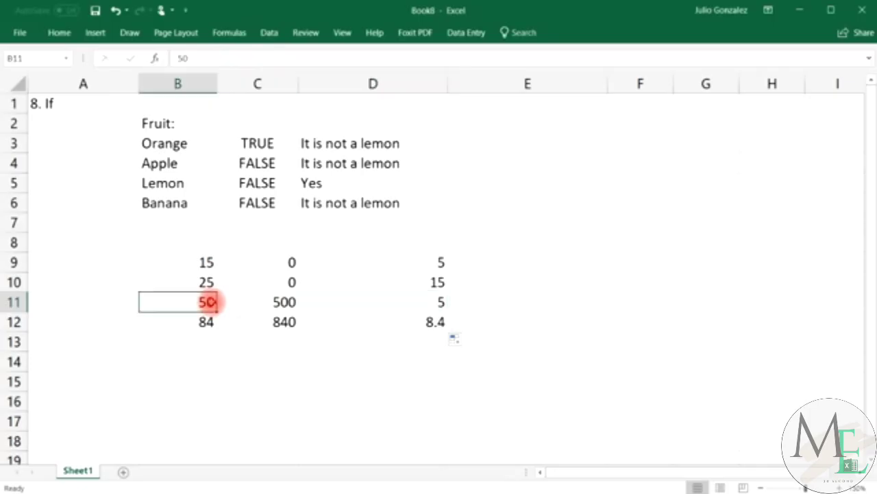
pyautogui.click(418, 298)
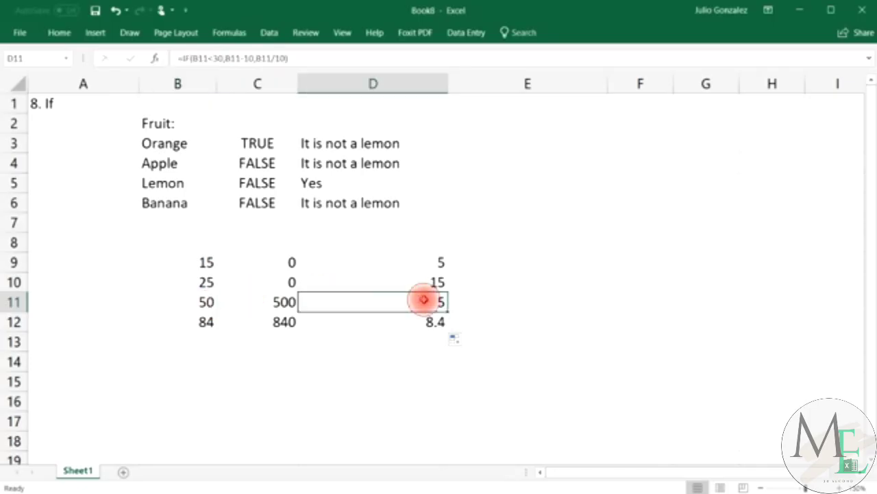
pyautogui.click(207, 321)
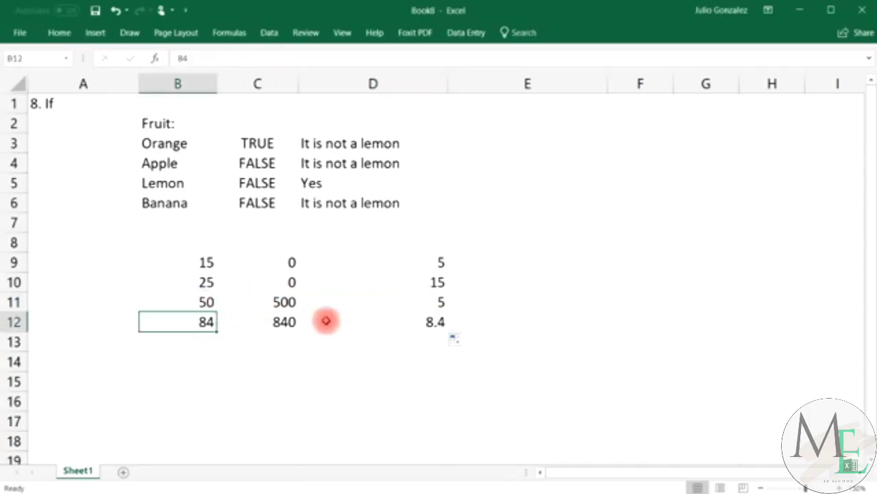
pyautogui.click(416, 327)
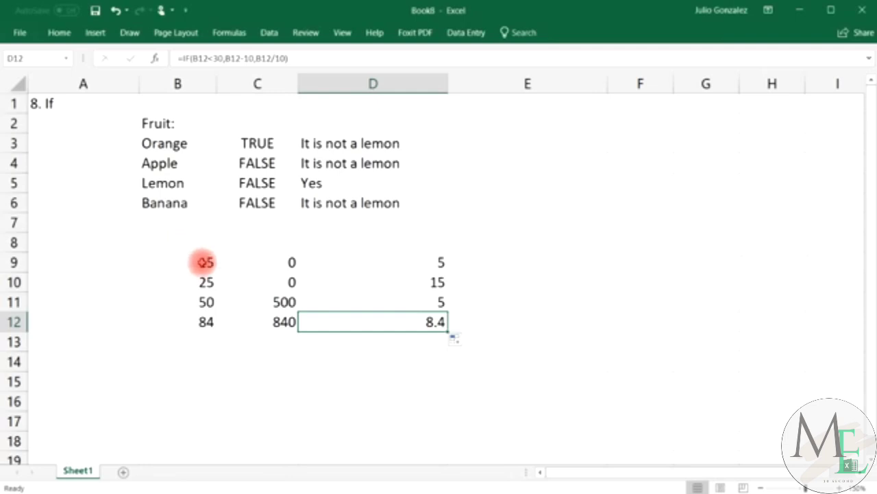
pyautogui.click(205, 264)
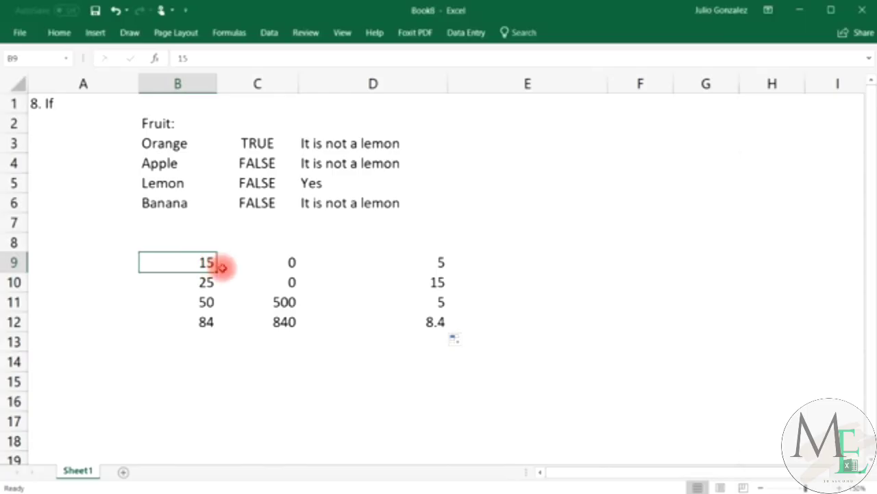
pyautogui.click(204, 358)
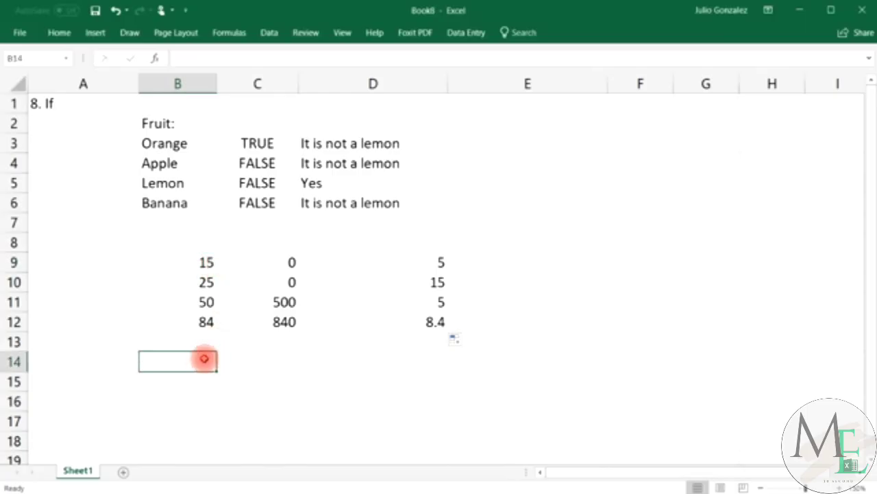
# Put Yes in B14 and enter =IF(B14="Yes",SUM(B9:B12),AVERAGE(B9:B12)) in C14, giving 174.
pyautogui.write('Yes')
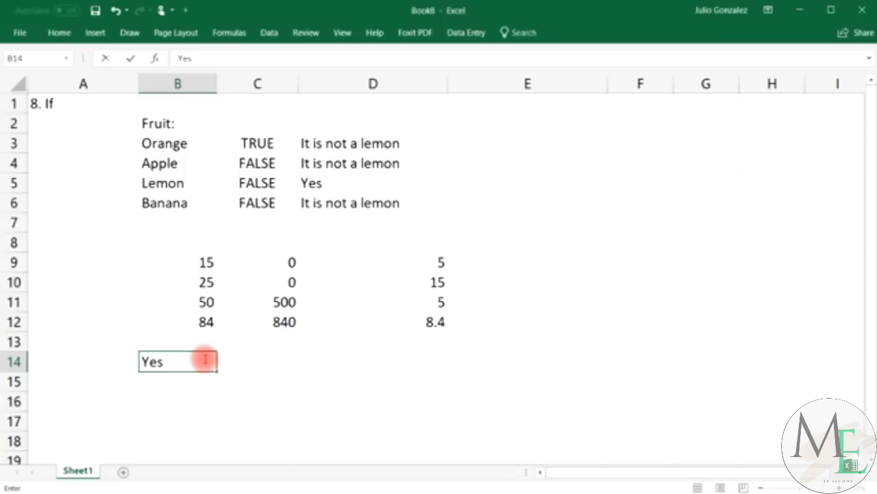
pyautogui.press('Tab')
pyautogui.write('=')
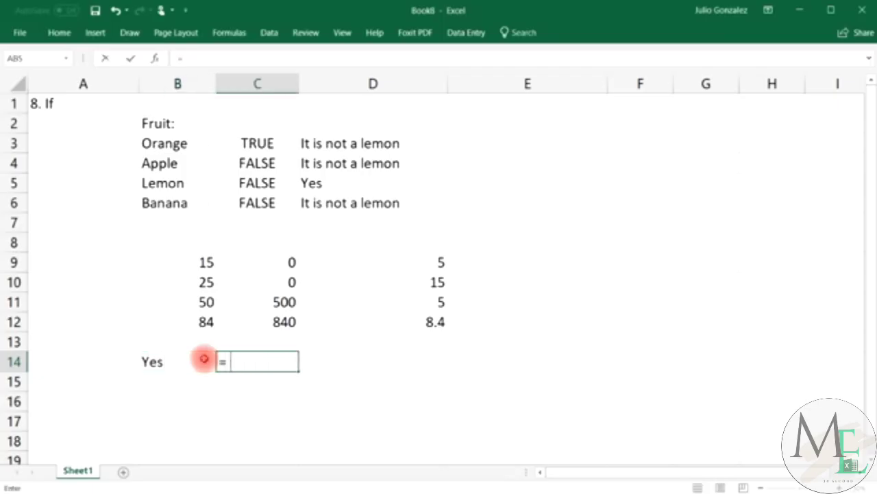
pyautogui.write('If(')
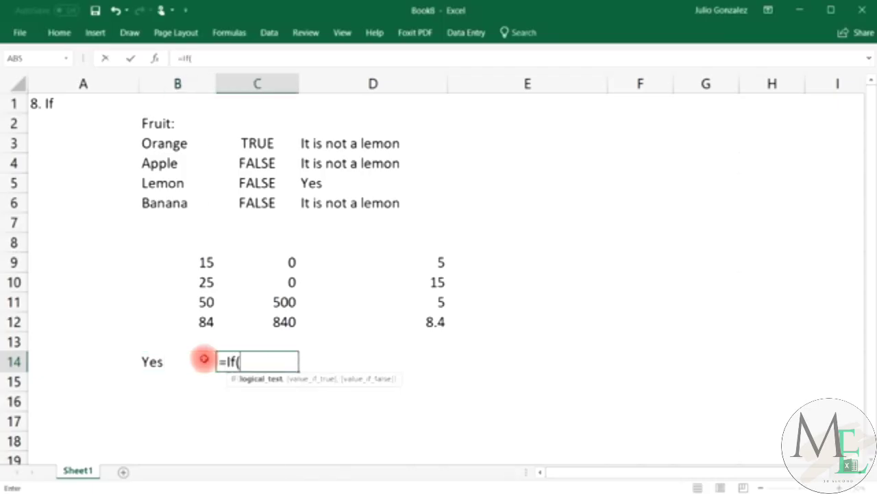
pyautogui.write('B14')
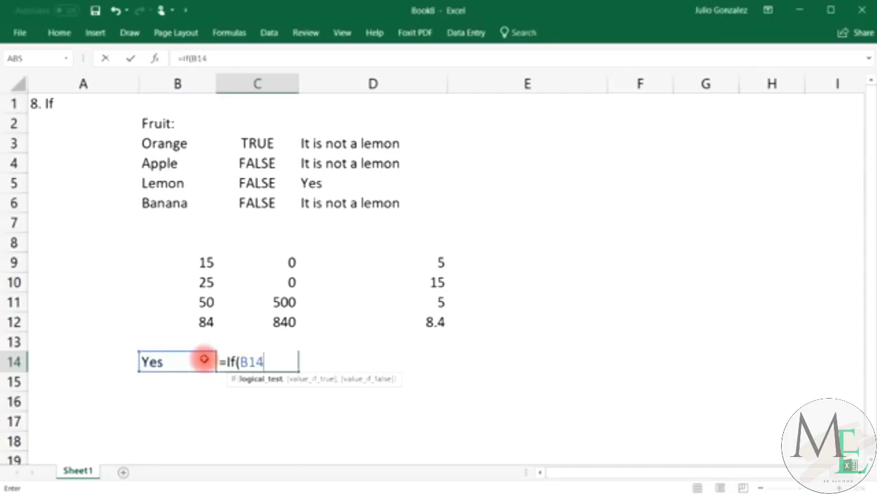
pyautogui.write('="Yes"')
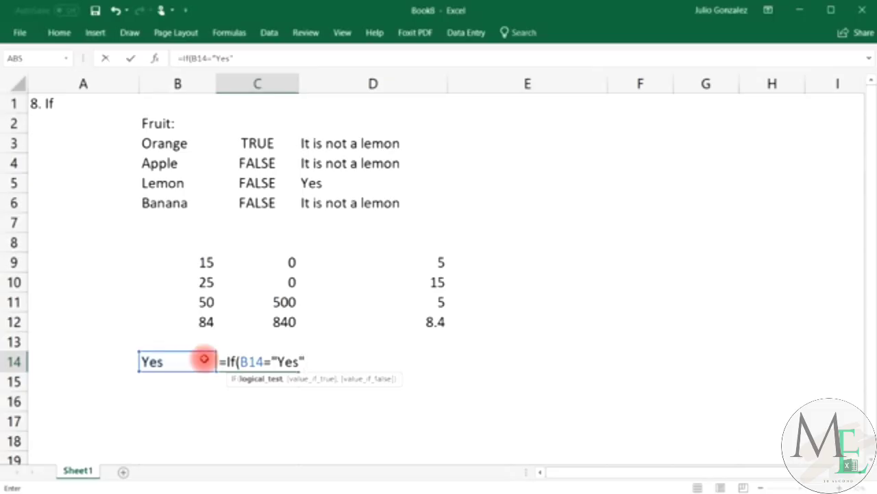
pyautogui.write(',')
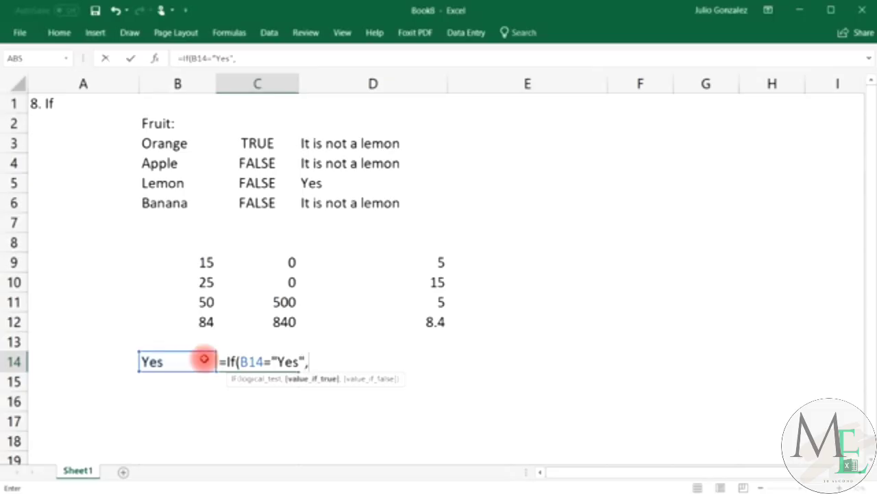
pyautogui.write('sum(')
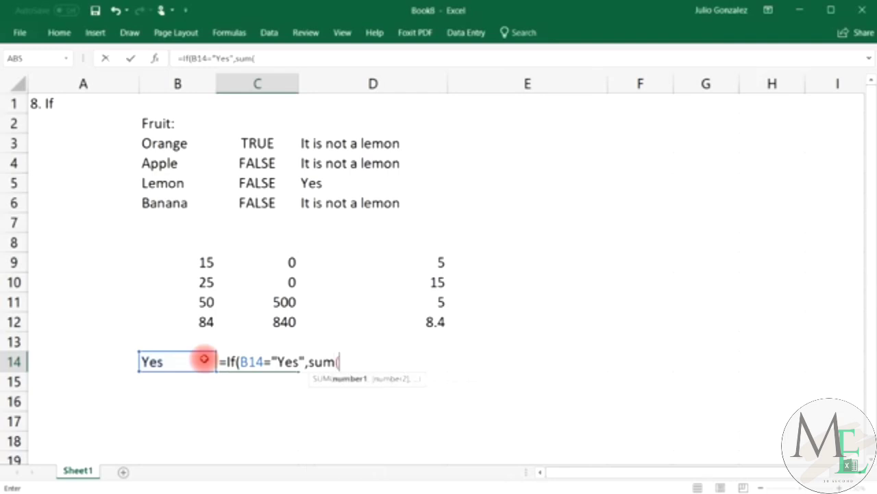
pyautogui.moveTo(189, 258); pyautogui.dragTo(198, 324)
pyautogui.write('),')
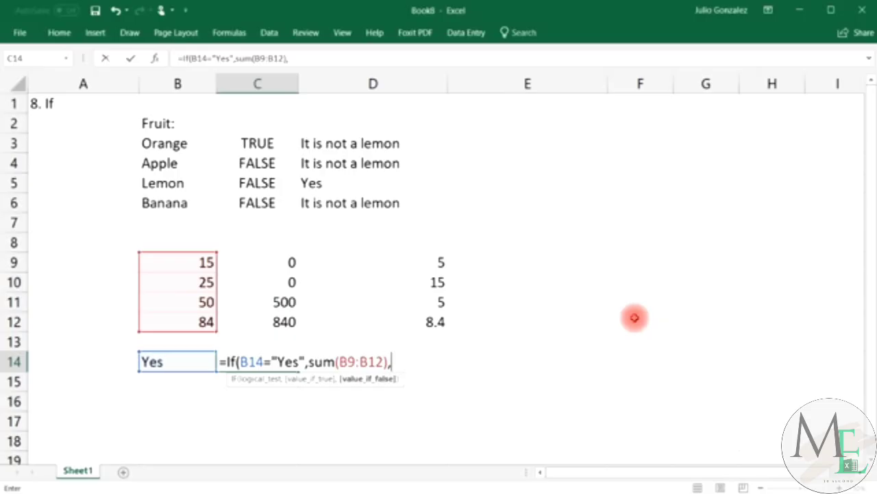
pyautogui.write('average(')
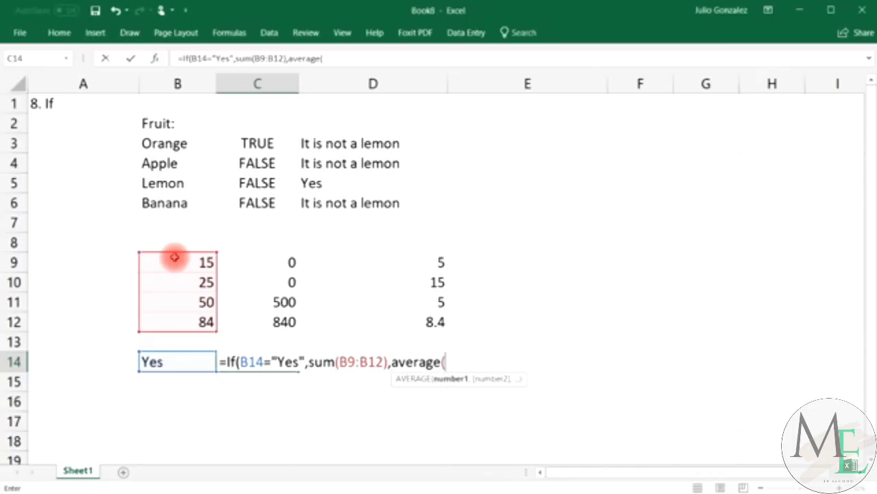
pyautogui.moveTo(172, 256); pyautogui.dragTo(179, 327)
pyautogui.write(')')
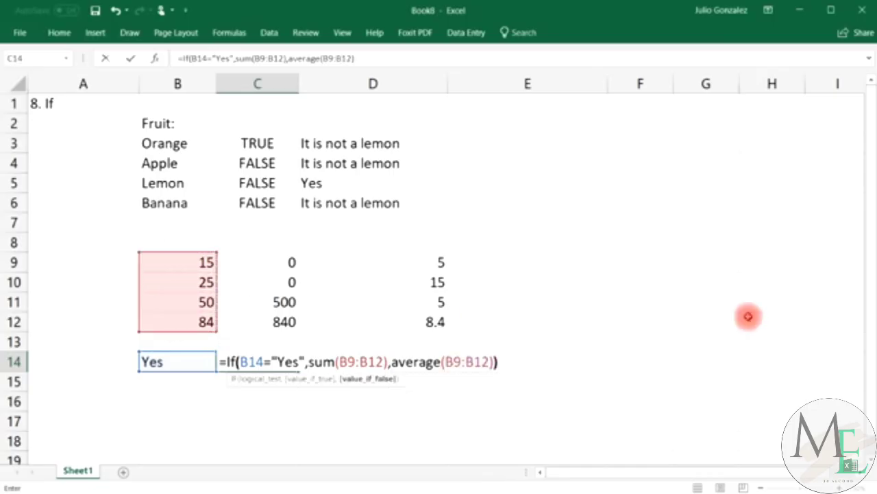
pyautogui.press('Return')
pyautogui.click(286, 363)
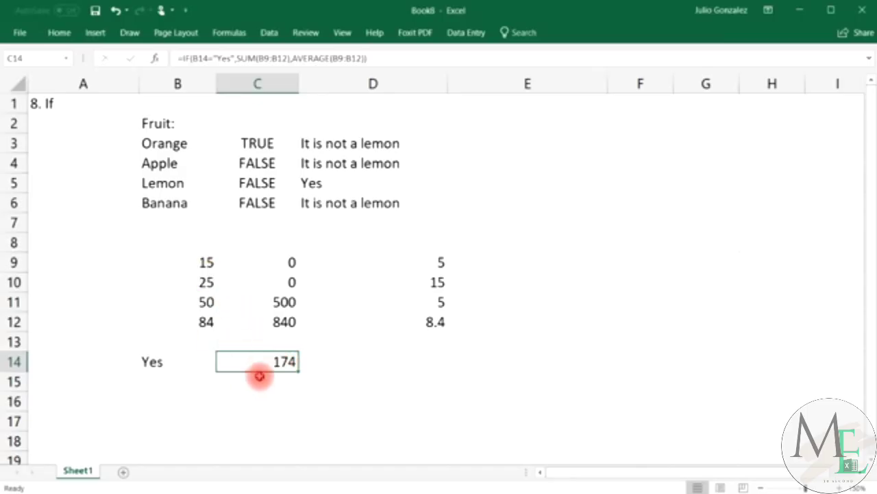
pyautogui.click(260, 378)
# Enter =15+25+50+84 in C15 to get 174.
pyautogui.write('=s')
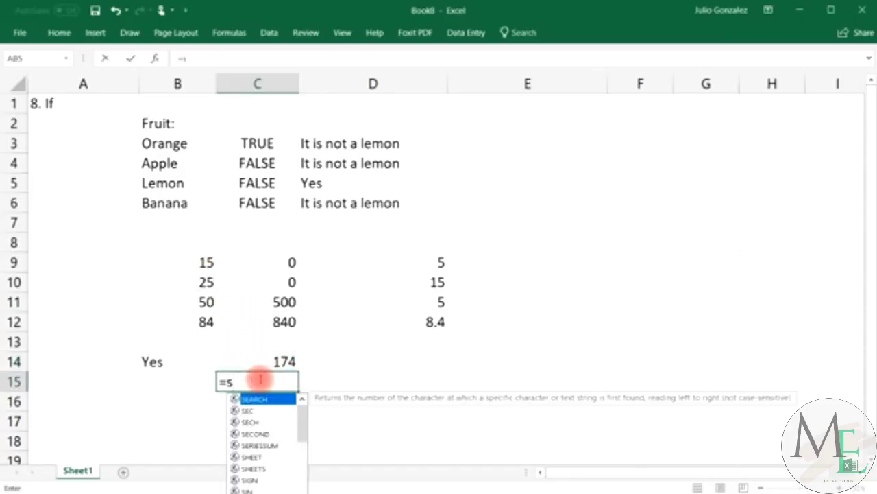
pyautogui.press('BackSpace')
pyautogui.write('15')
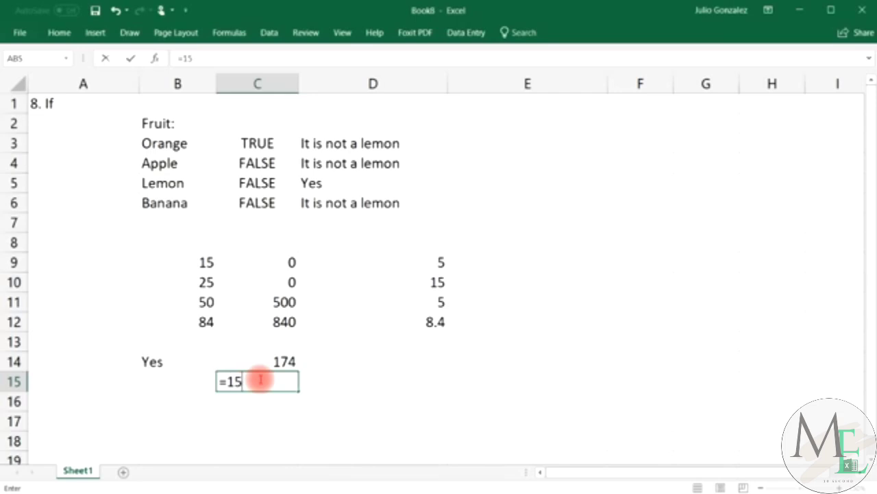
pyautogui.write('+25+5')
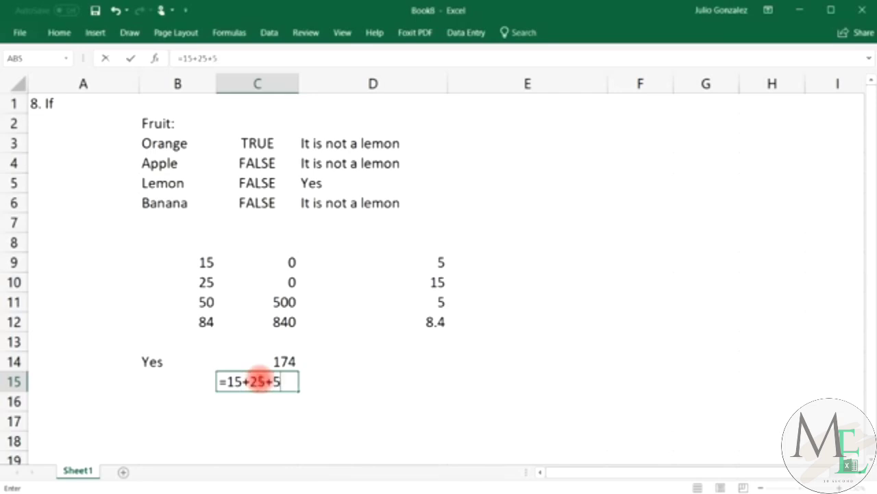
pyautogui.write('0+84')
pyautogui.press('Return')
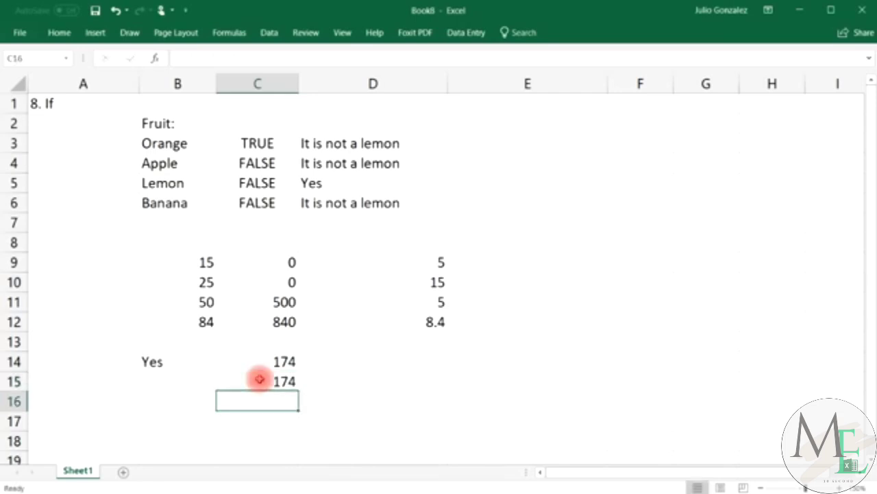
# Change B14 to No.
pyautogui.click(155, 361)
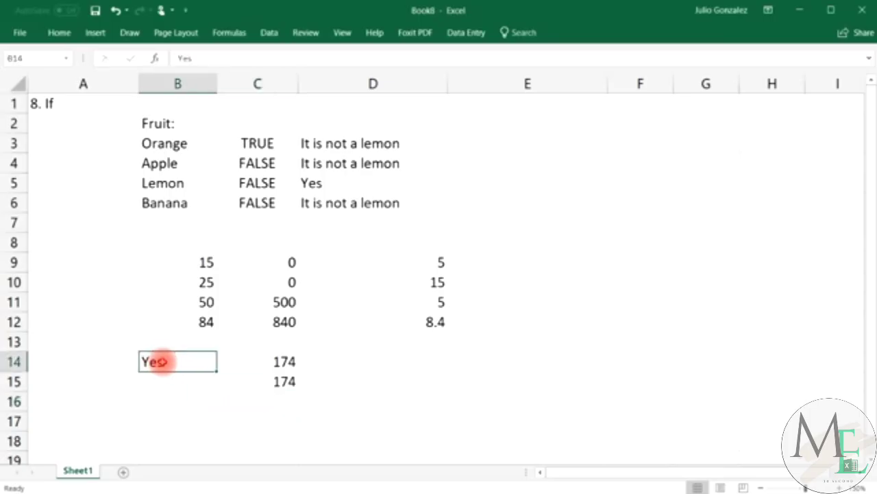
pyautogui.write('No')
pyautogui.press('Return')
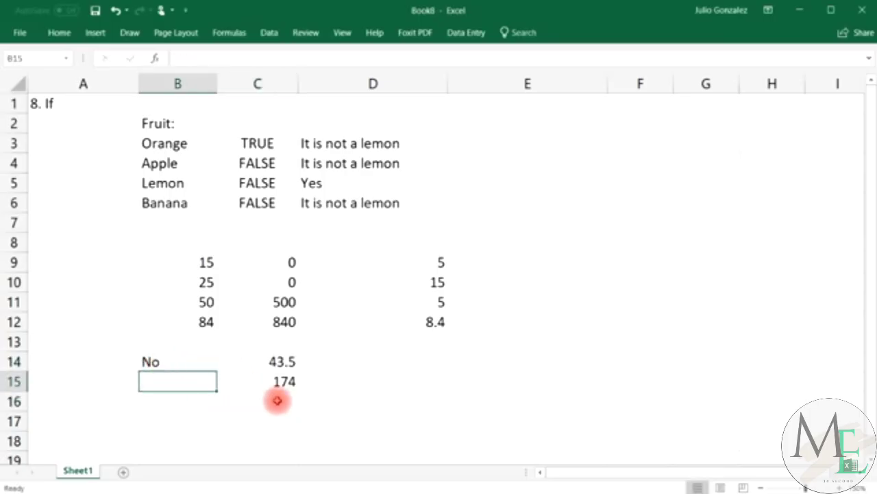
# Enter =AVERAGE(15,25,50,84) in C16 and confirm C14 now shows 43.5.
pyautogui.click(277, 401)
pyautogui.write('=a')
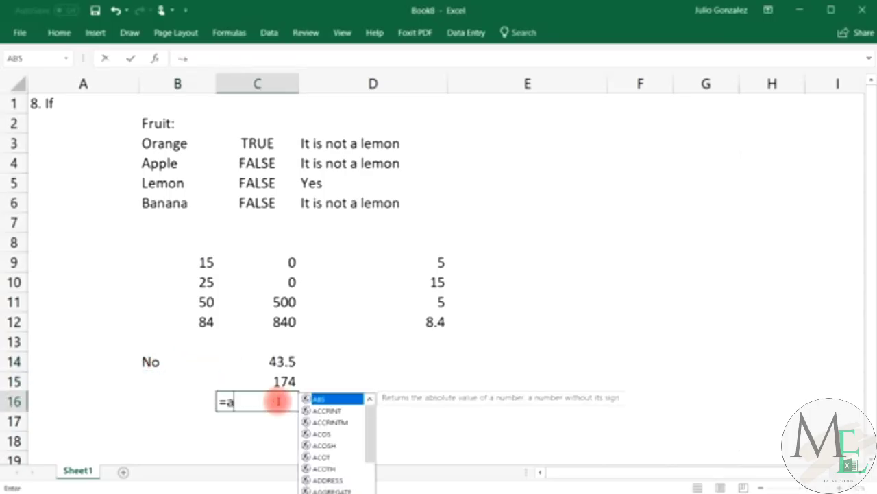
pyautogui.write('verage(15,25,')
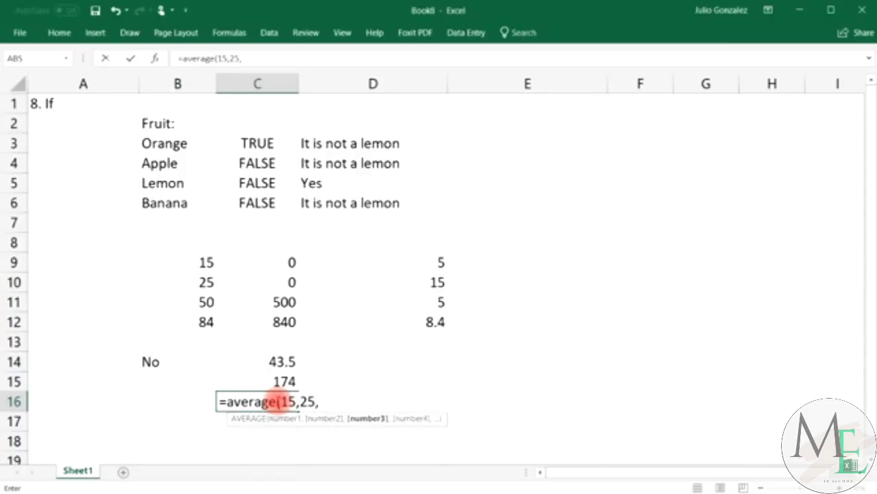
pyautogui.write('50,84)')
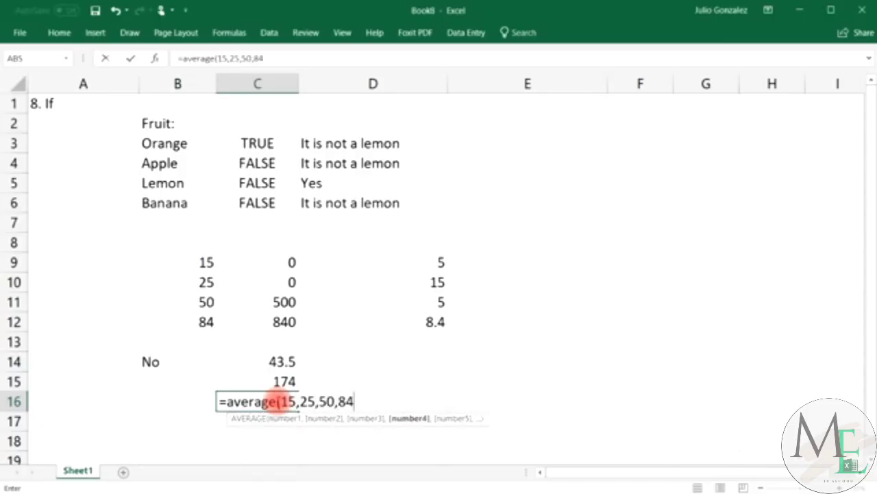
pyautogui.press('Return')
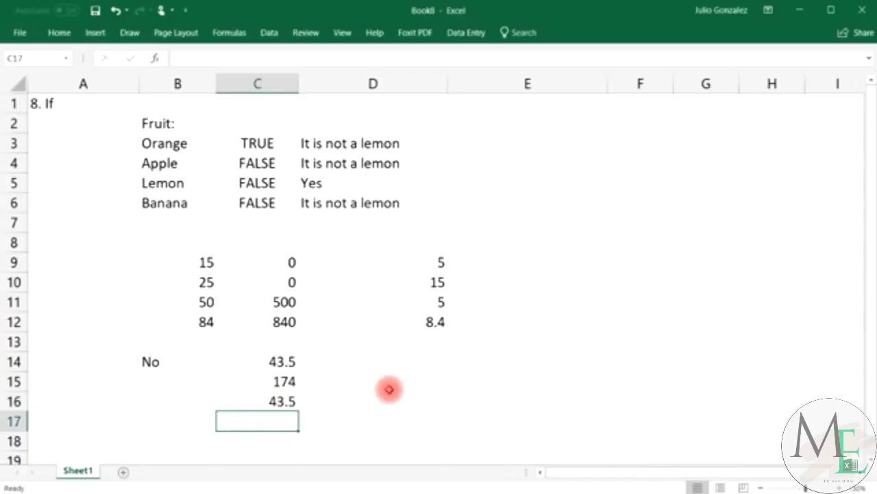
pyautogui.click(171, 363)
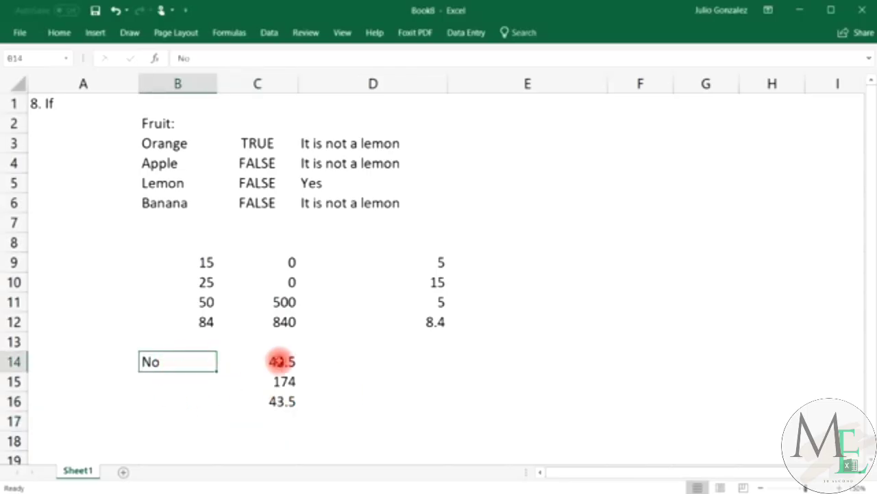
pyautogui.click(281, 360)
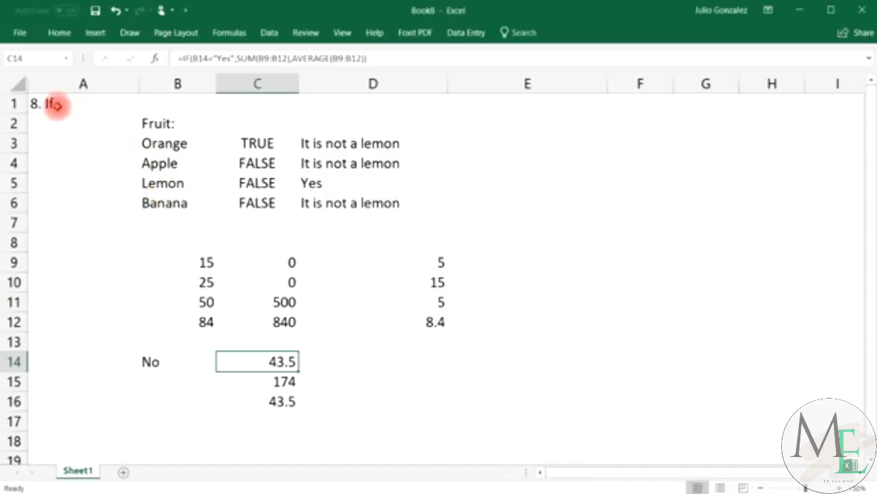
# Replace the IF examples with the title '9. Vlookup' in A1 and narrow column A.
pyautogui.moveTo(56, 104); pyautogui.dragTo(381, 417)
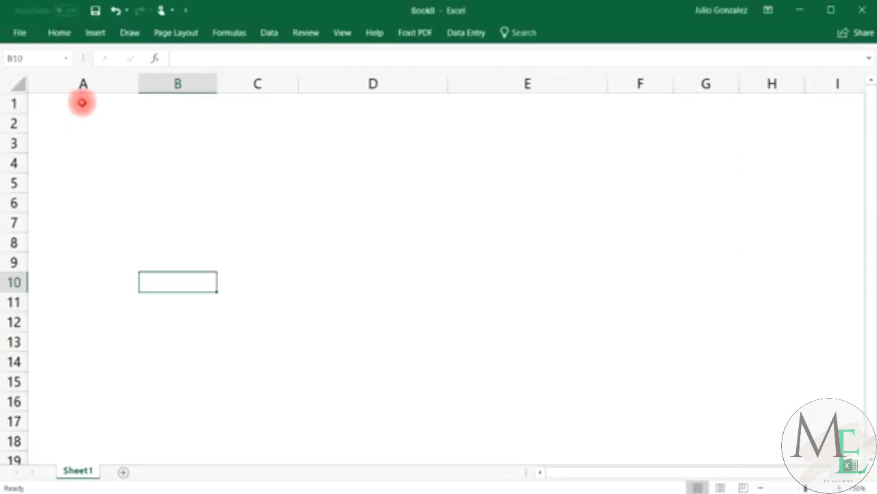
pyautogui.click(82, 103)
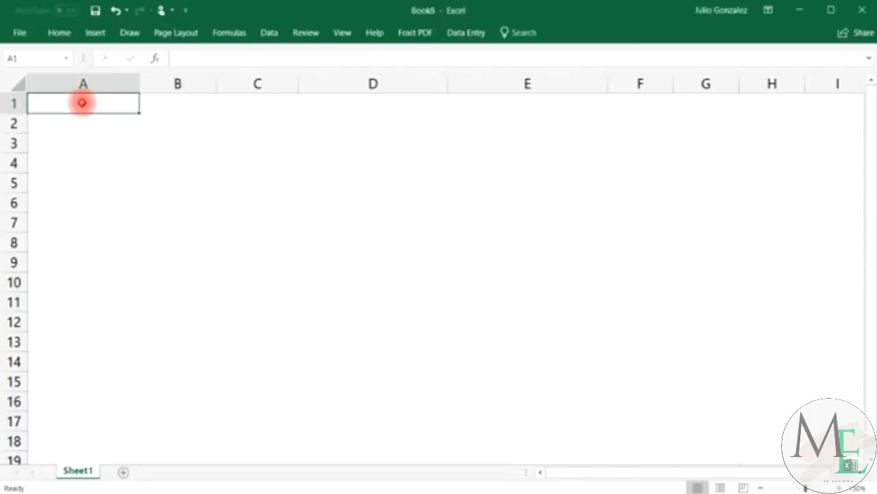
pyautogui.write('9.')
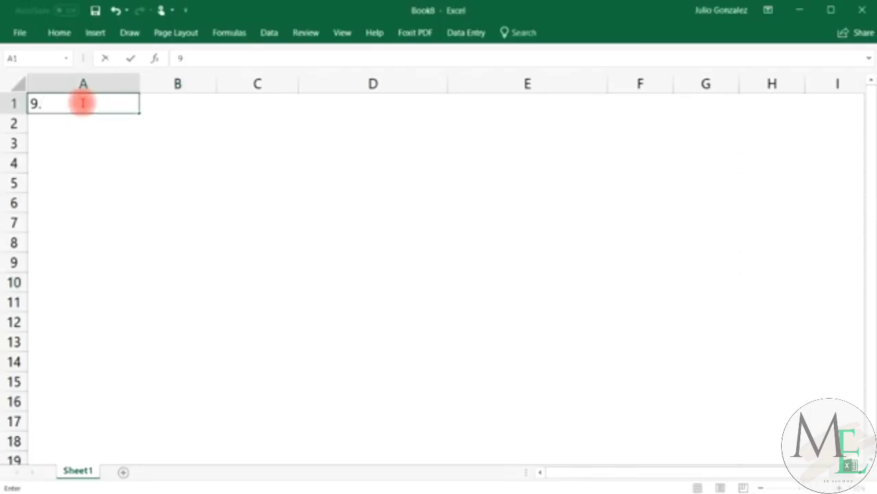
pyautogui.write(' Vlookup')
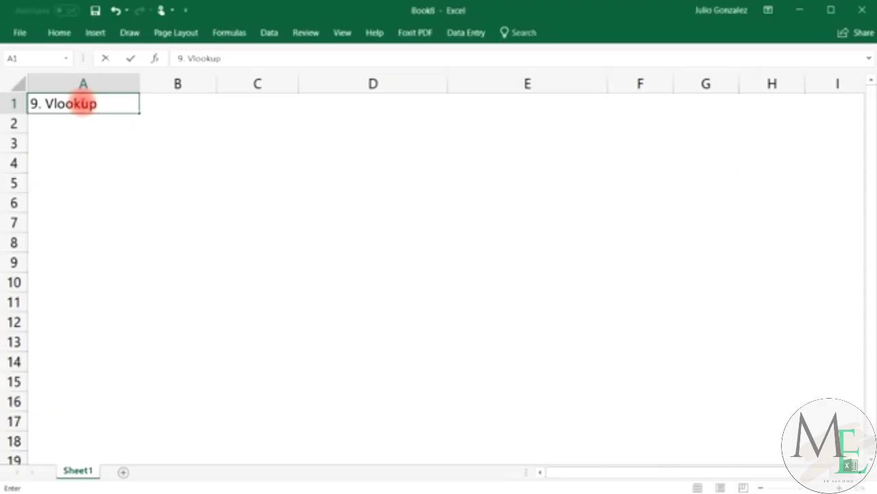
pyautogui.press('Return')
pyautogui.moveTo(141, 77); pyautogui.dragTo(99, 78)
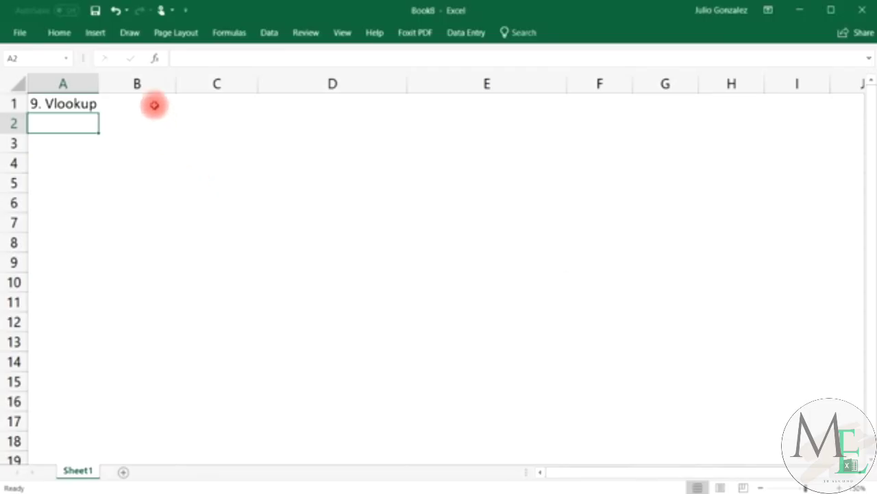
# Enter headers Name:, Email:, Phone Number: and Revenue in B1:E1.
pyautogui.click(154, 104)
pyautogui.write('F')
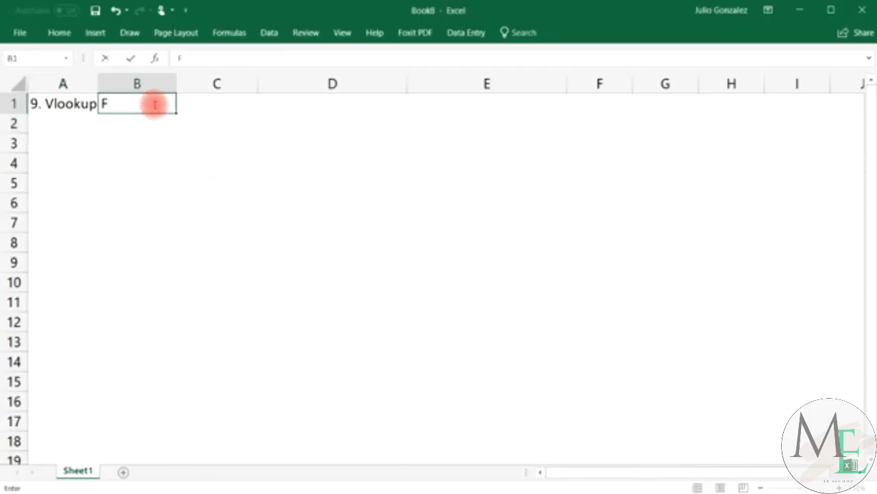
pyautogui.press('BackSpace')
pyautogui.write('Name')
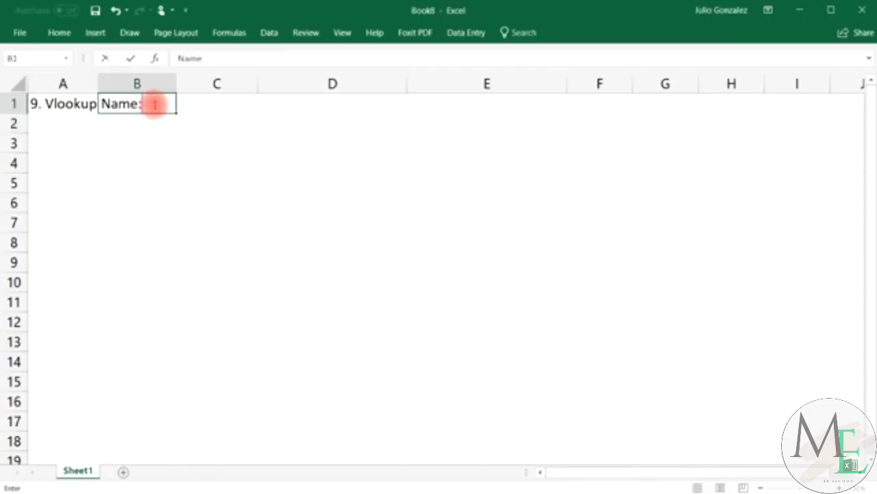
pyautogui.write(':')
pyautogui.press('Tab')
pyautogui.write('Em')
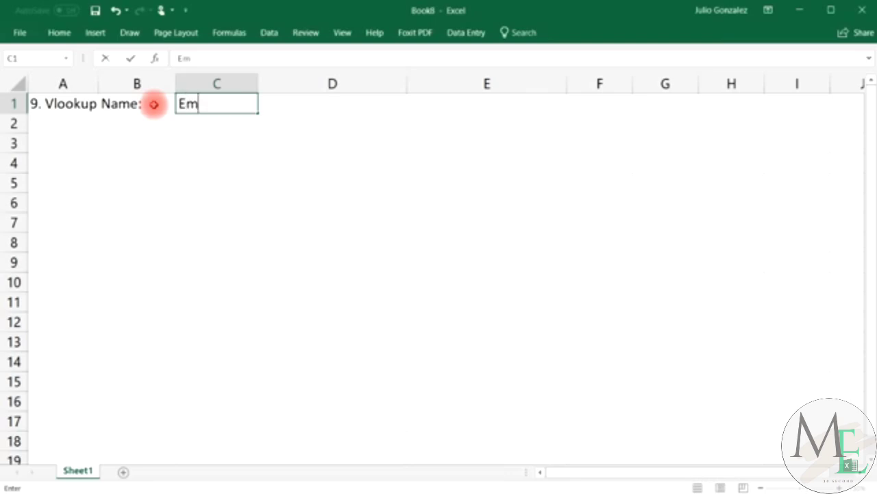
pyautogui.write('ail:')
pyautogui.press('Tab')
pyautogui.write('Phone')
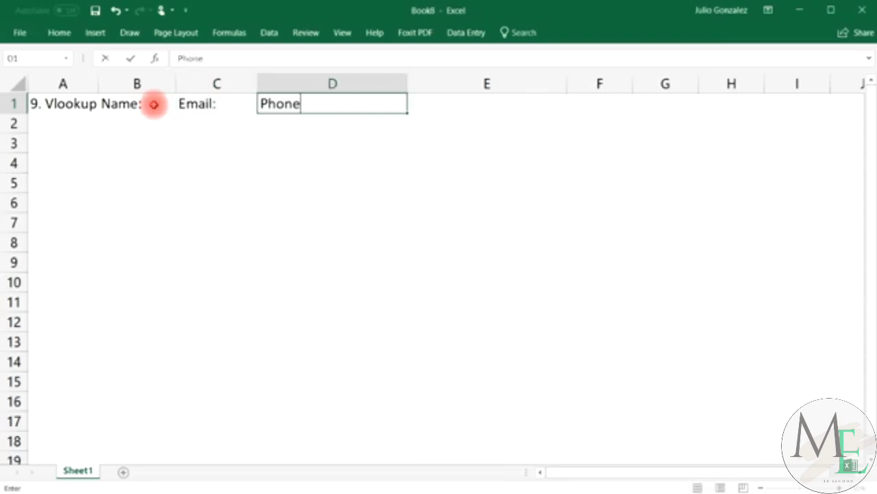
pyautogui.write(' Number')
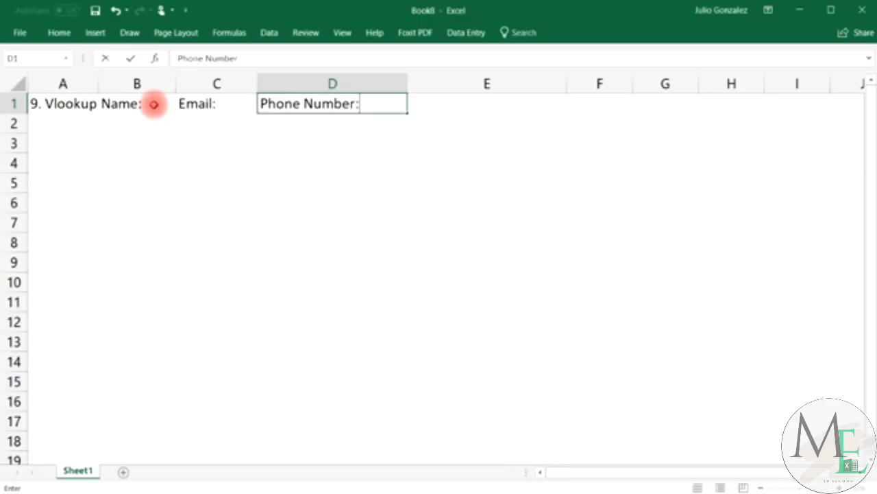
pyautogui.write(':')
pyautogui.press('Tab')
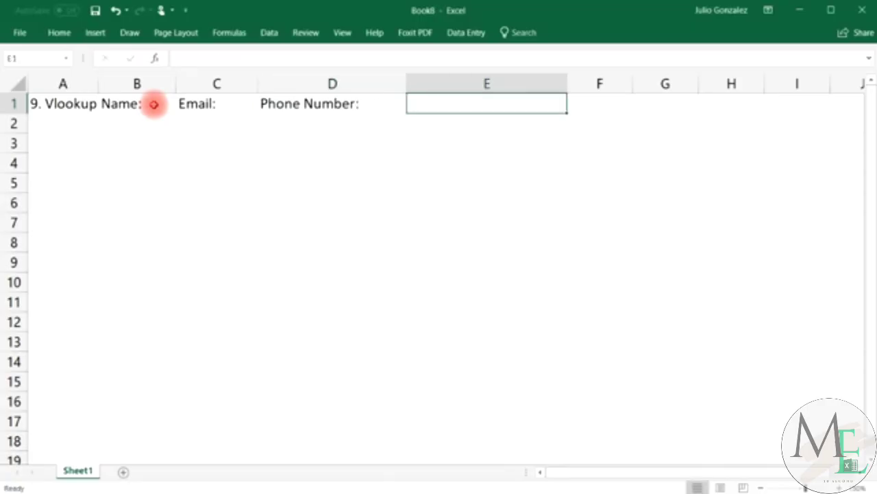
pyautogui.write('Revenue')
pyautogui.press('Tab')
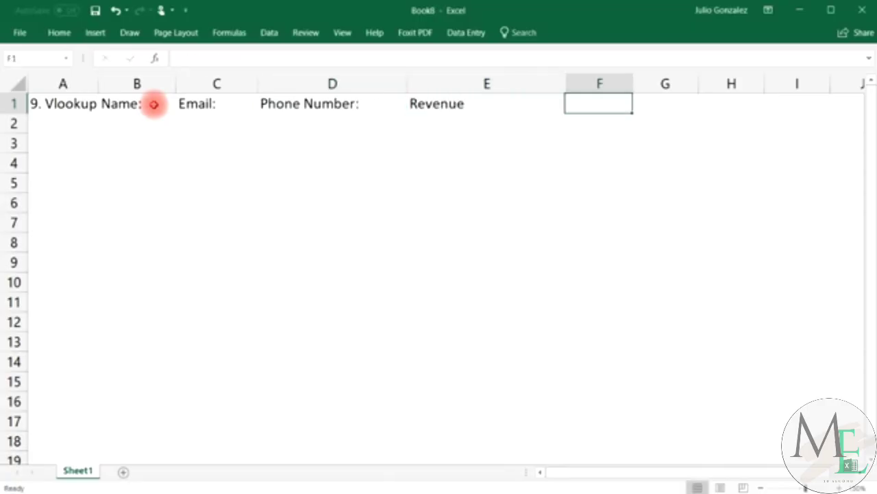
# Resize columns B, D and E to fit their headers.
pyautogui.moveTo(182, 82); pyautogui.dragTo(241, 81)
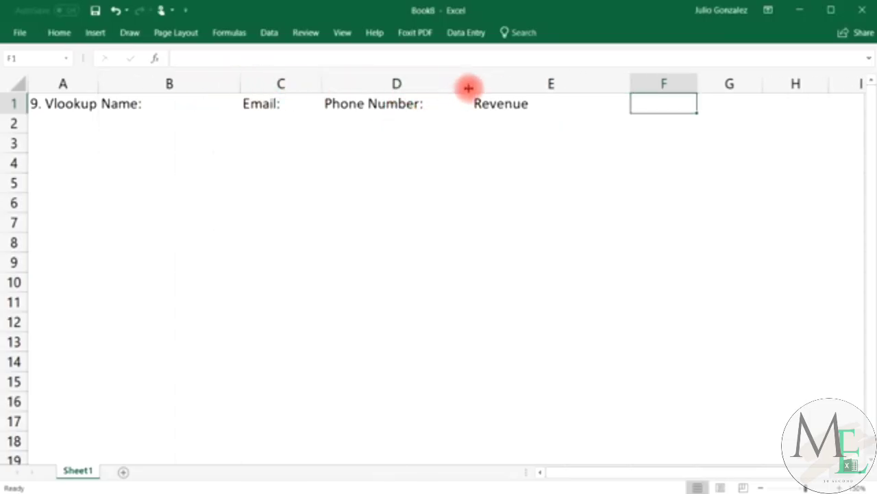
pyautogui.moveTo(468, 88); pyautogui.dragTo(437, 84)
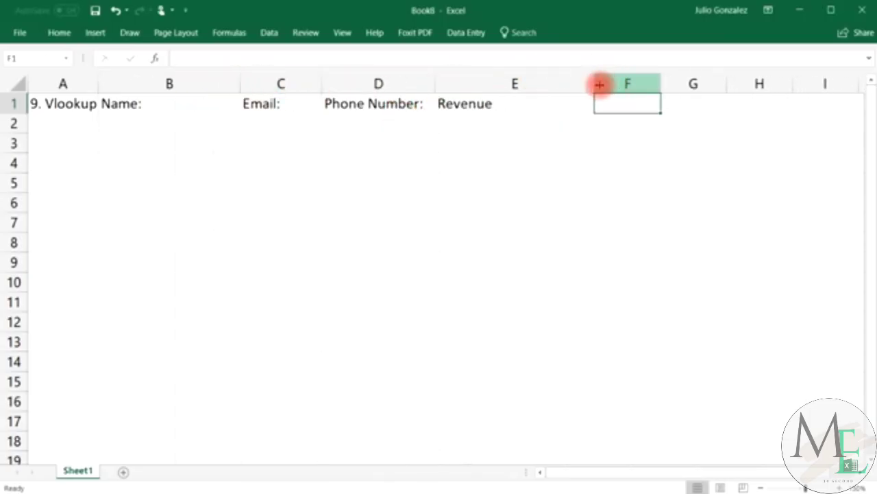
pyautogui.moveTo(599, 83); pyautogui.dragTo(527, 90)
# Enter the five people's full names in cells B2 through B6, one per row.
pyautogui.click(126, 115)
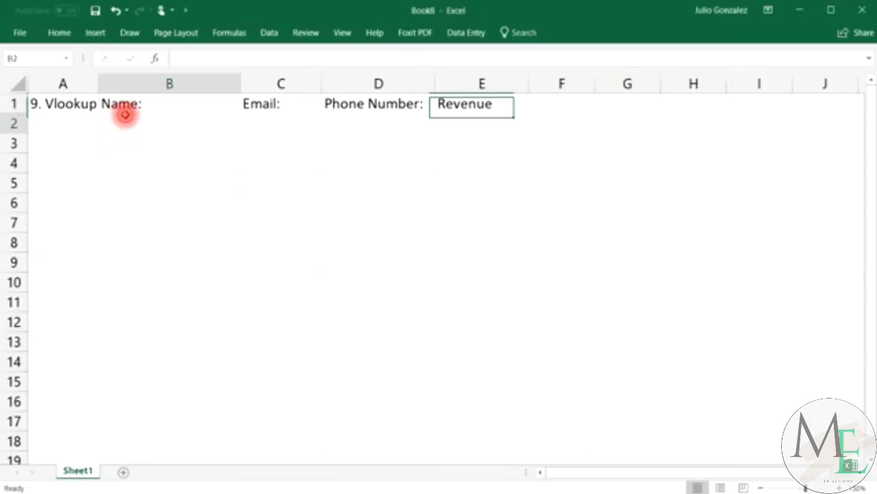
pyautogui.write('John Smith')
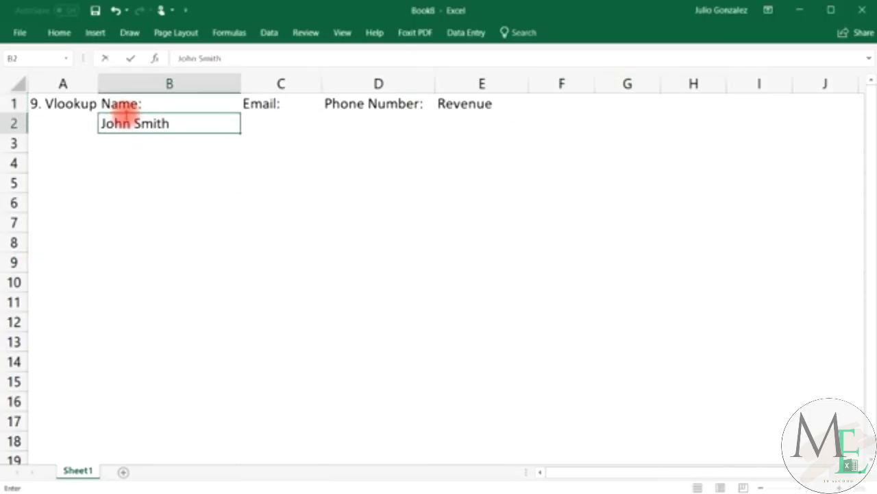
pyautogui.press('Return')
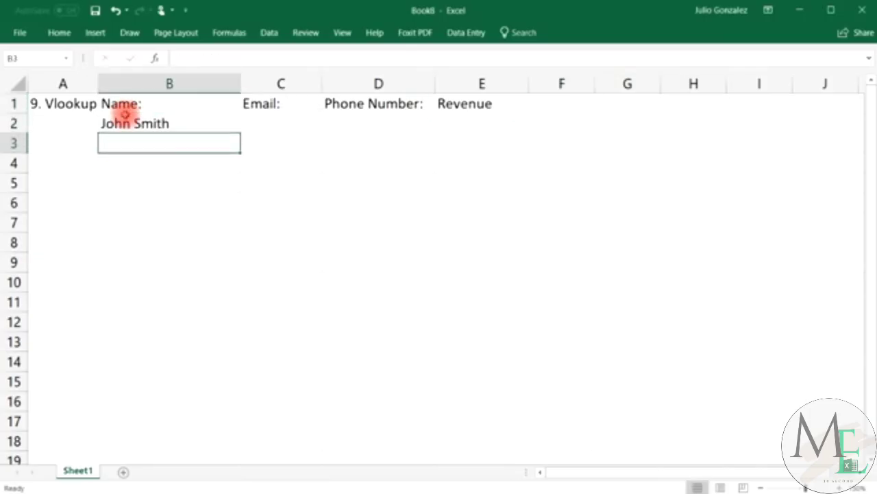
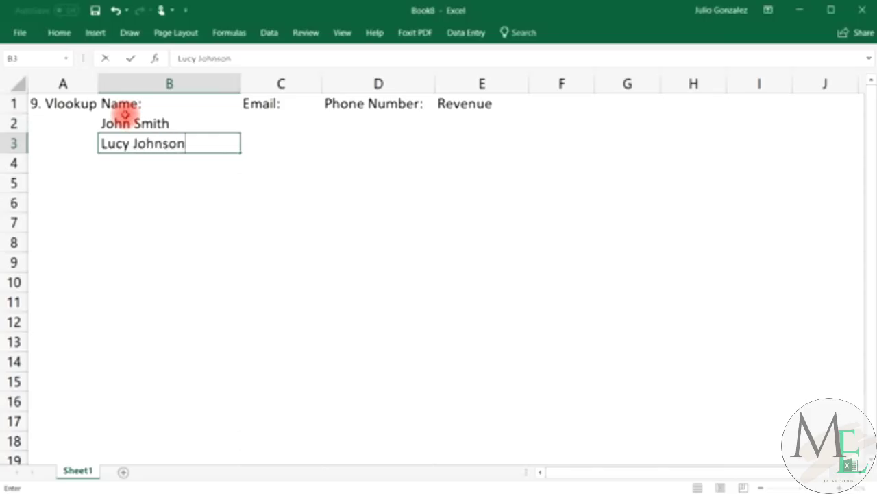
pyautogui.press('Return')
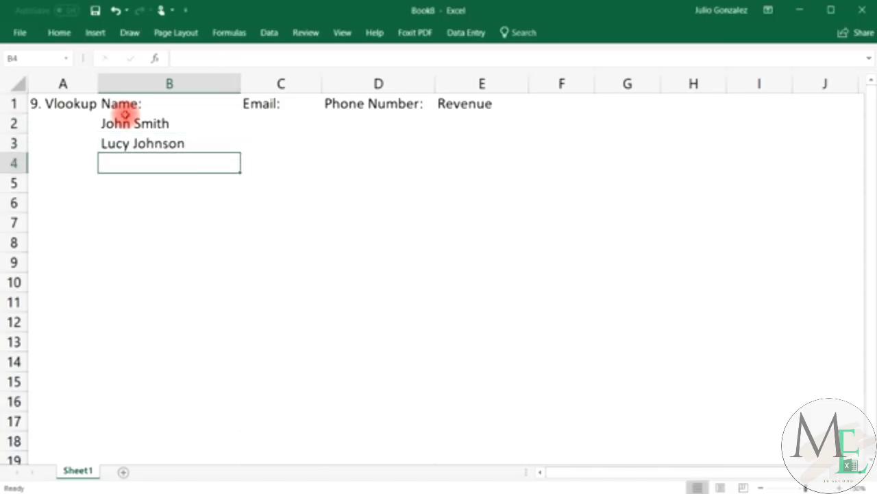
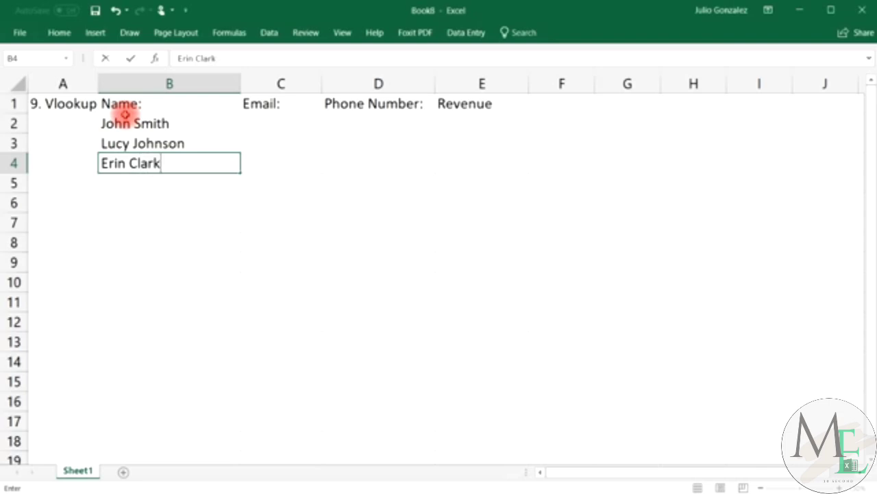
pyautogui.press('Return')
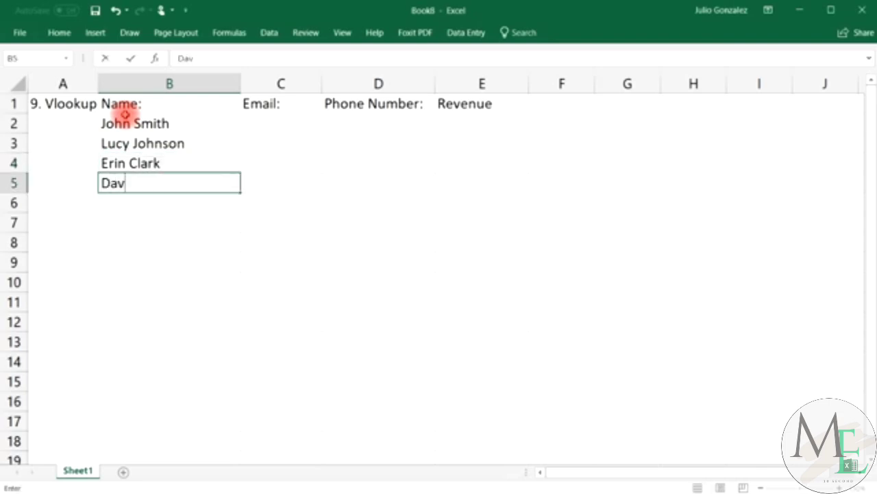
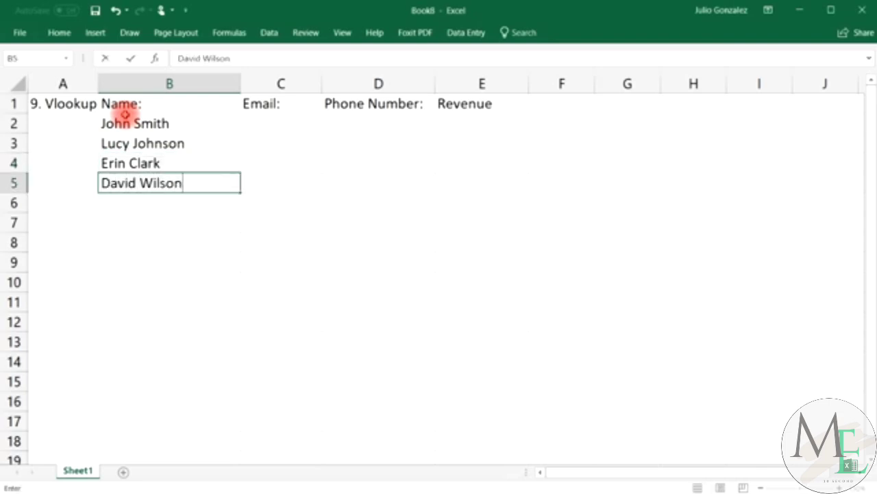
pyautogui.press('Return')
pyautogui.press('Return')
pyautogui.press('Up')
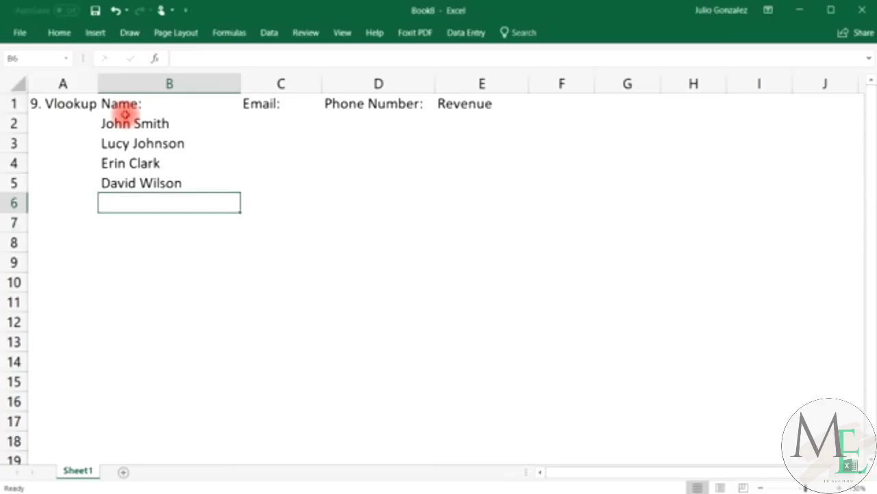
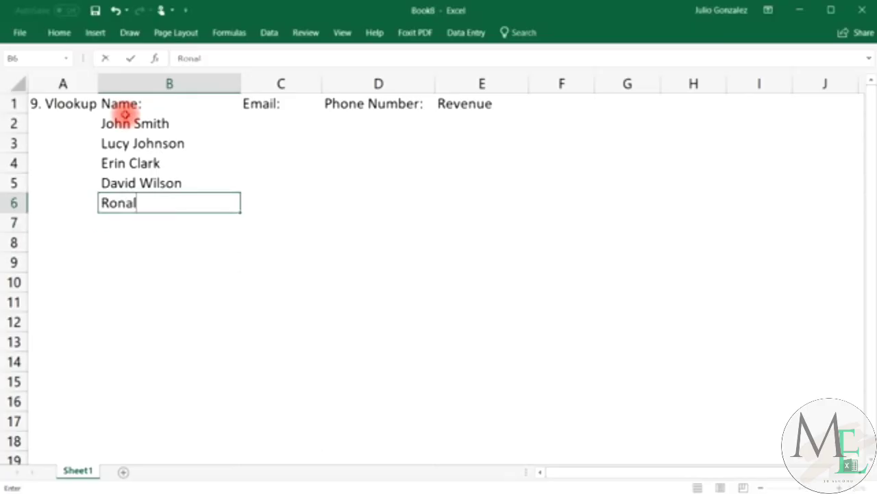
pyautogui.press('Tab')
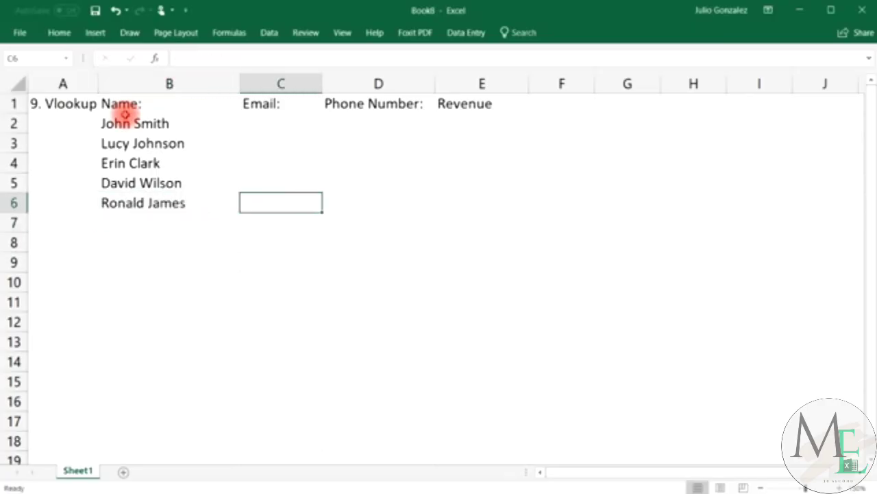
pyautogui.press('Up')
pyautogui.press('Up')
pyautogui.press('Up')
pyautogui.press('Up')
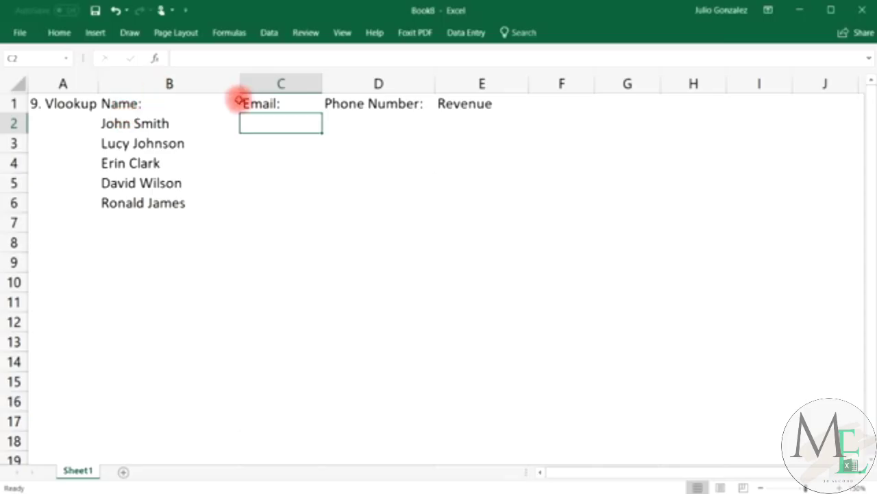
# Narrow column B, widen column C, and enter the first person's e-mail address in C2.
pyautogui.moveTo(240, 83); pyautogui.dragTo(198, 85)
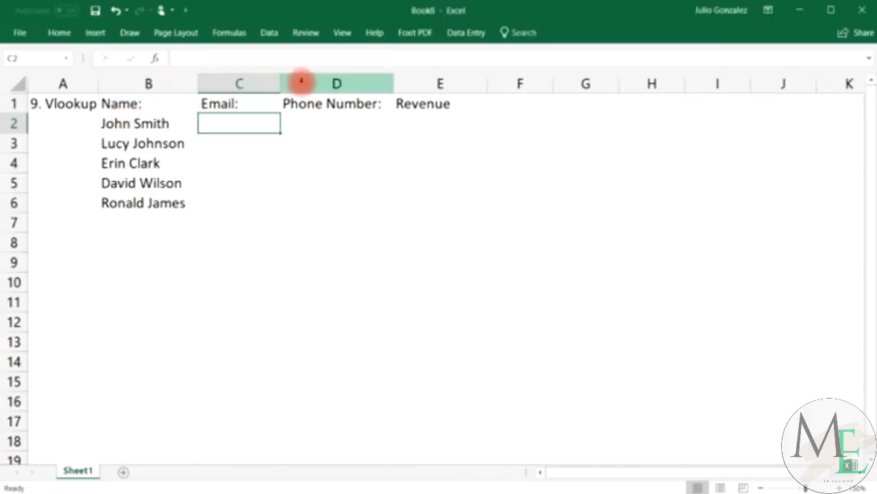
pyautogui.moveTo(280, 81); pyautogui.dragTo(352, 82)
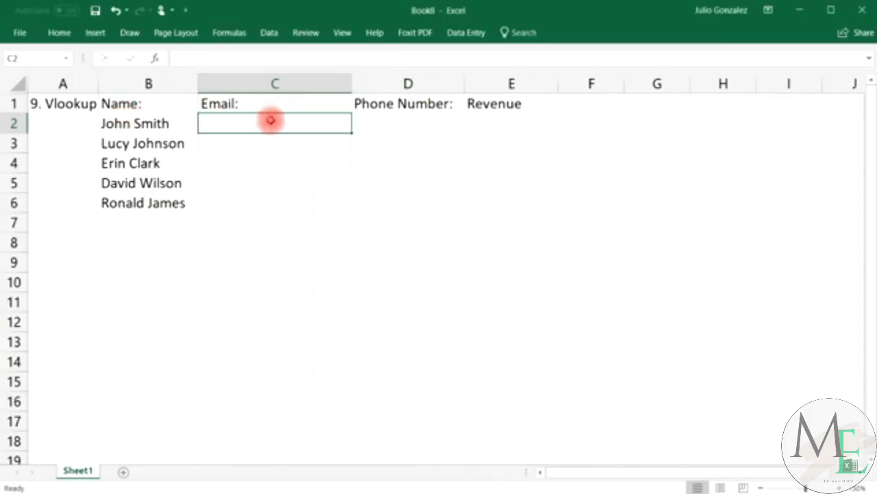
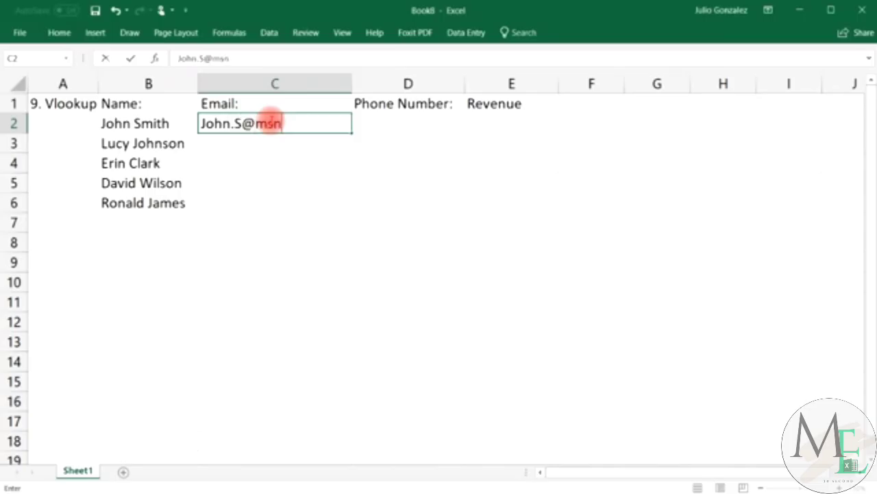
pyautogui.press('Return')
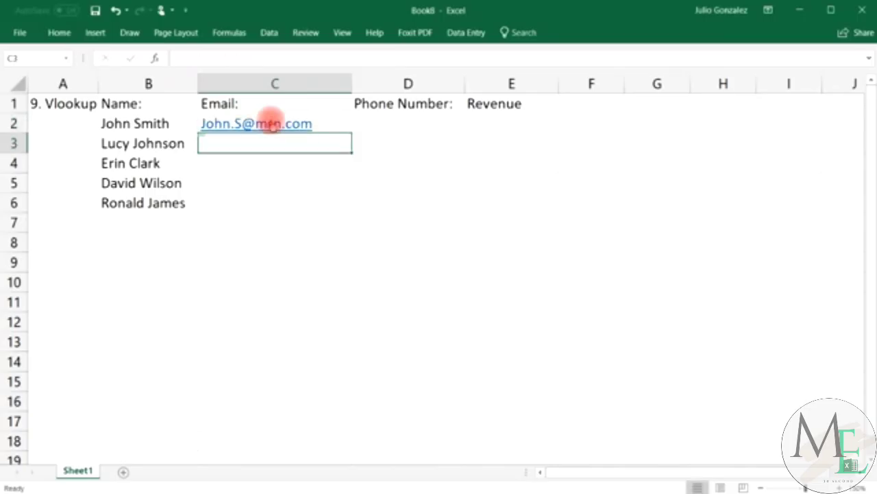
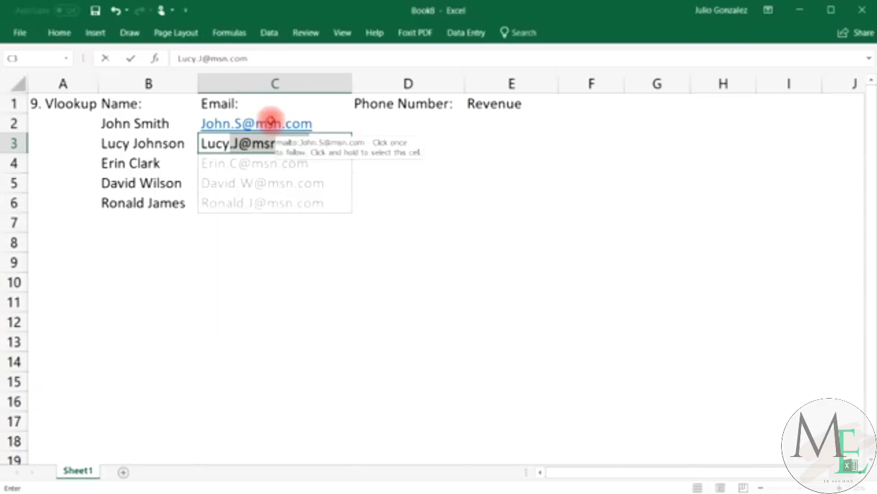
# Enter the second person's e-mail in C3, then undo the Flash Fill addresses in C4:C6.
pyautogui.press('Tab')
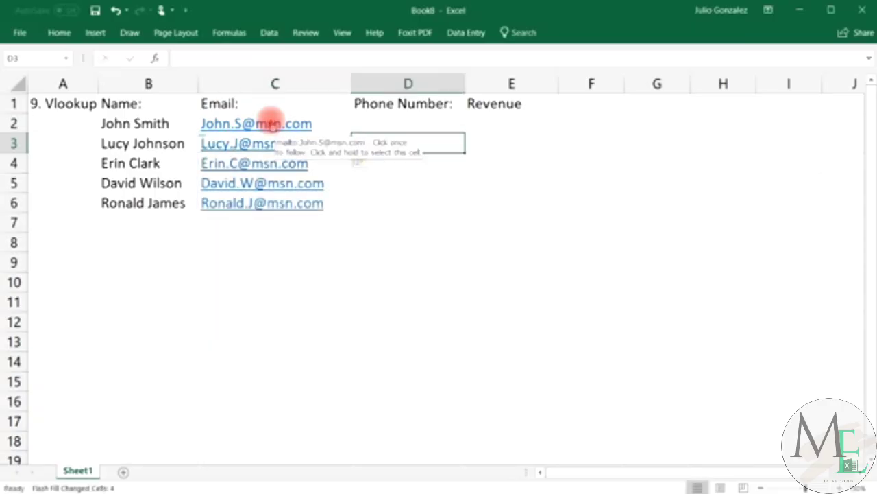
pyautogui.moveTo(272, 126); pyautogui.dragTo(279, 170)
pyautogui.moveTo(305, 198); pyautogui.dragTo(305, 173)
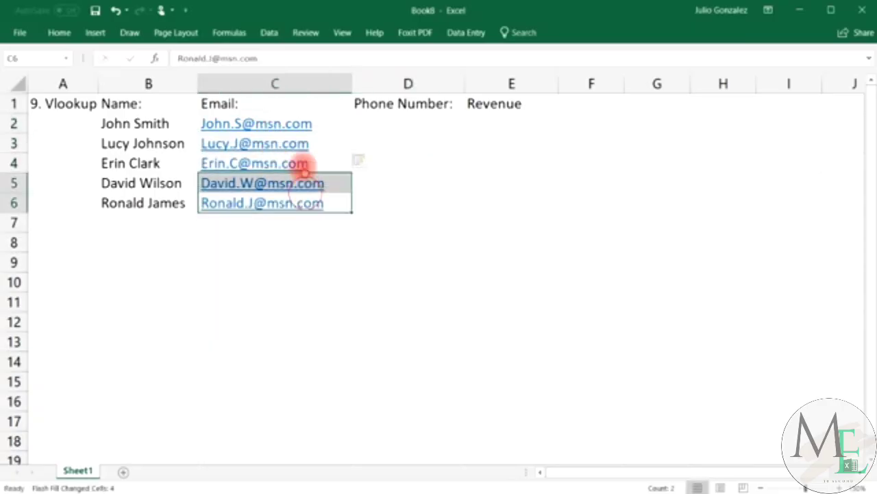
pyautogui.click(117, 10)
# Change the domain of the e-mail address in C3 from msn.com to live.com.
pyautogui.doubleClick(309, 142)
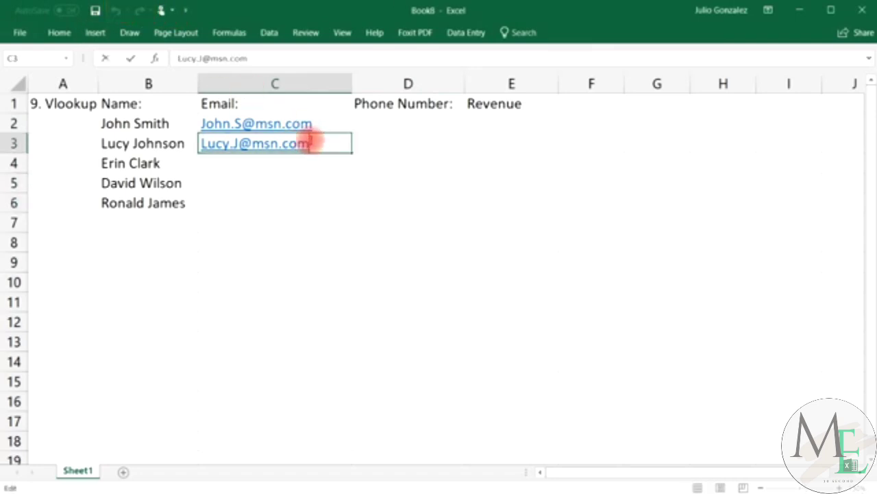
pyautogui.press('BackSpace')
pyautogui.press('BackSpace')
pyautogui.press('BackSpace')
pyautogui.press('BackSpace')
pyautogui.press('BackSpace')
pyautogui.press('BackSpace')
pyautogui.press('BackSpace')
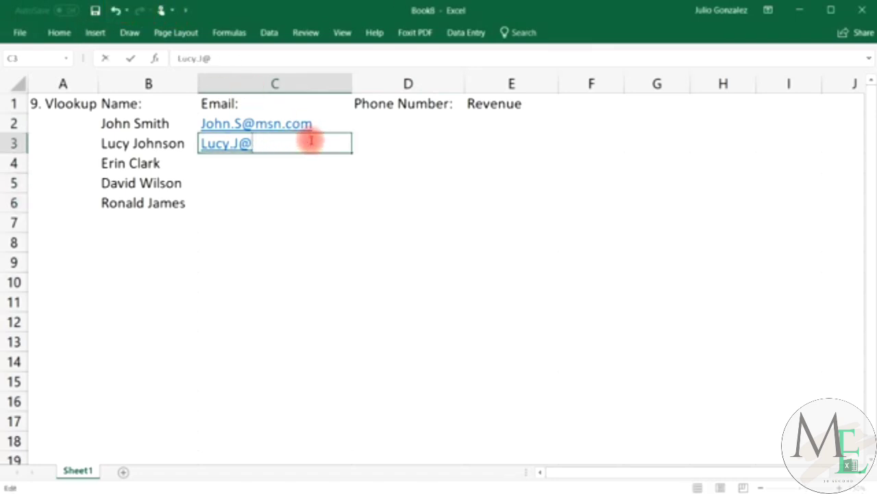
pyautogui.write('live.com')
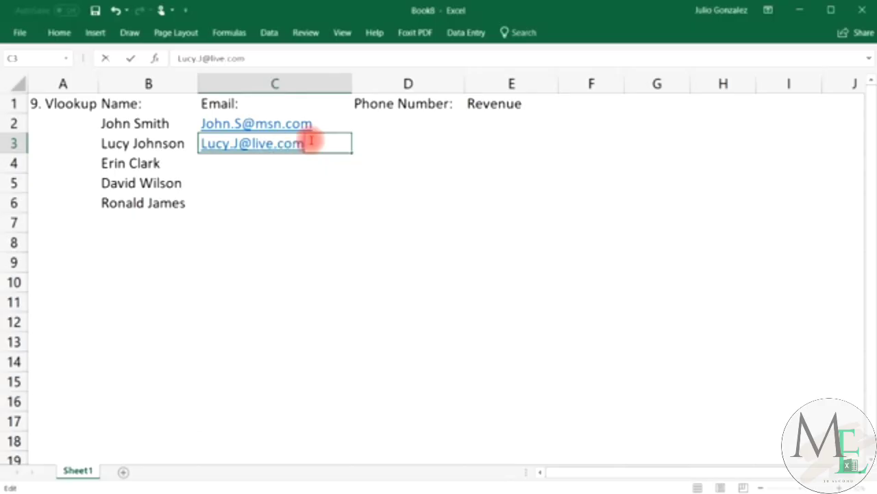
# Enter e-mail addresses in C4:C6 using gmail.com, hotmail.com and yahoo.com domains.
pyautogui.click(263, 158)
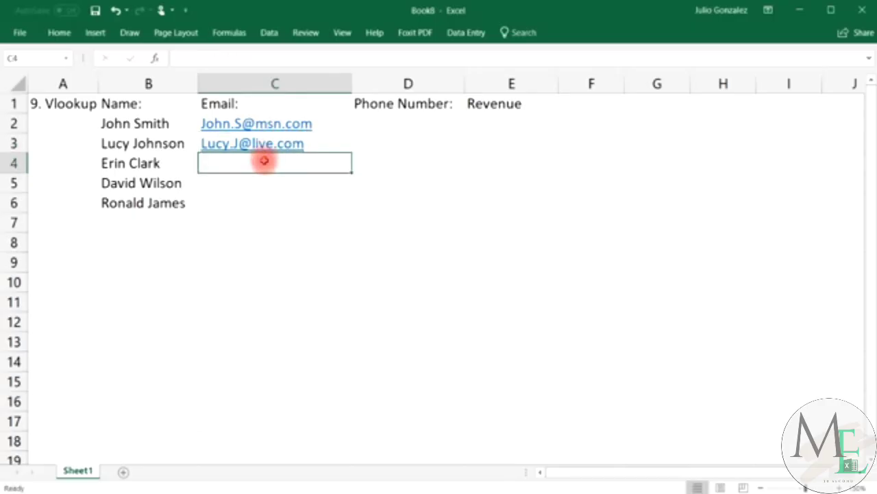
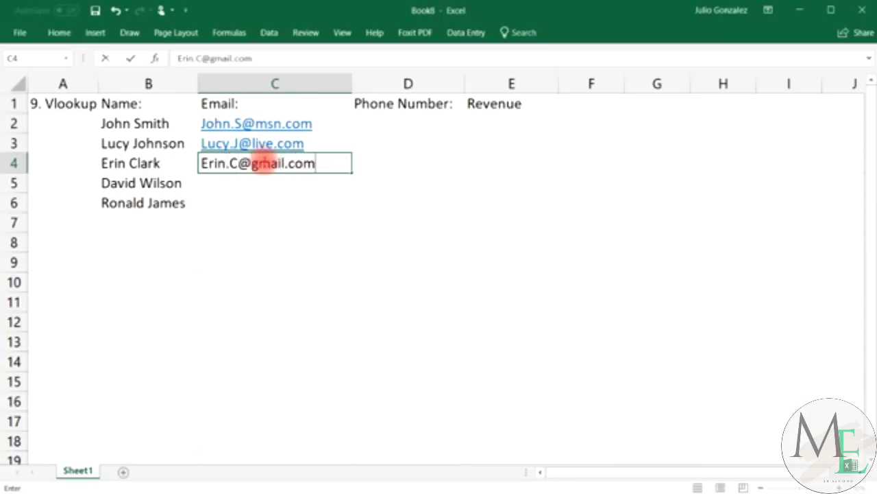
pyautogui.press('Return')
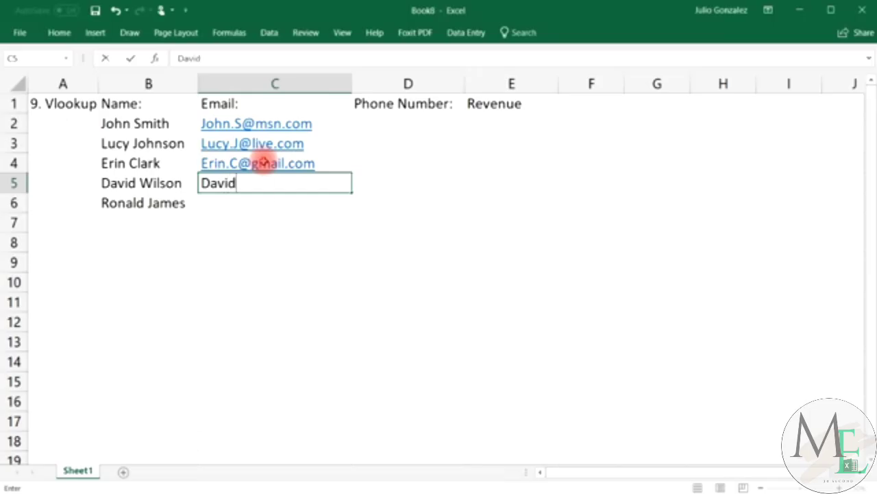
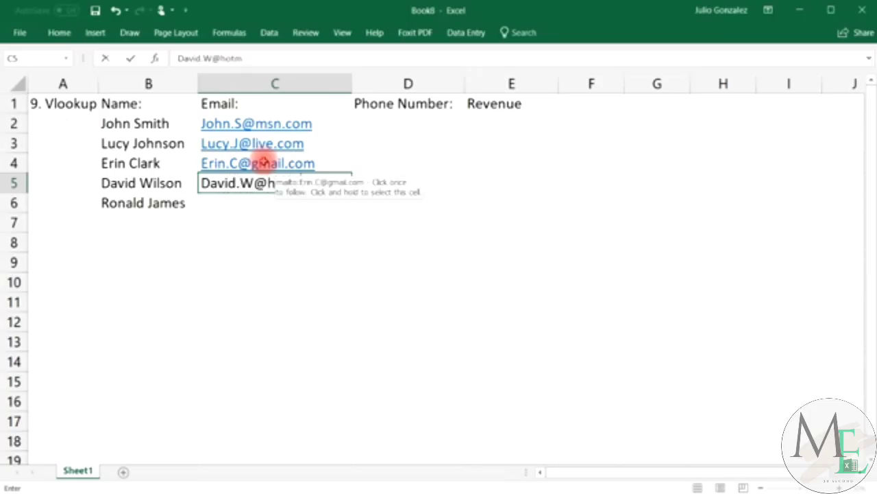
pyautogui.press('Return')
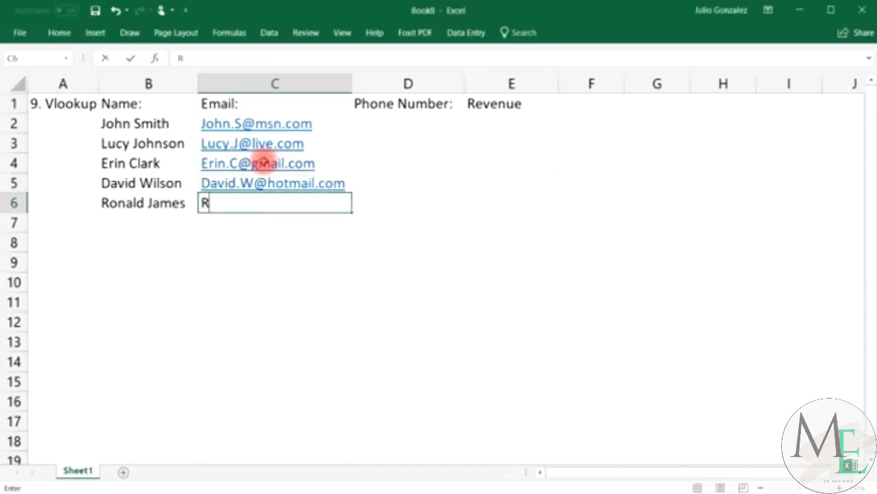
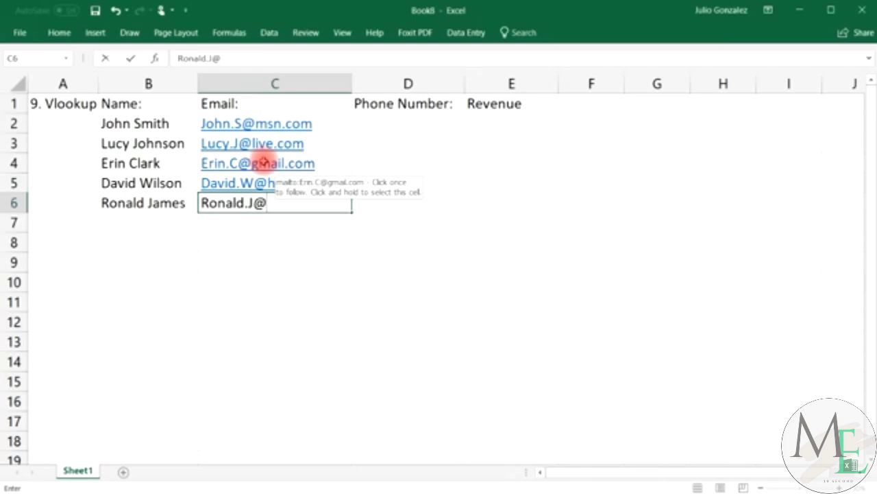
# Commit the last e-mail and enter the first person's phone number in D2.
pyautogui.press('Tab')
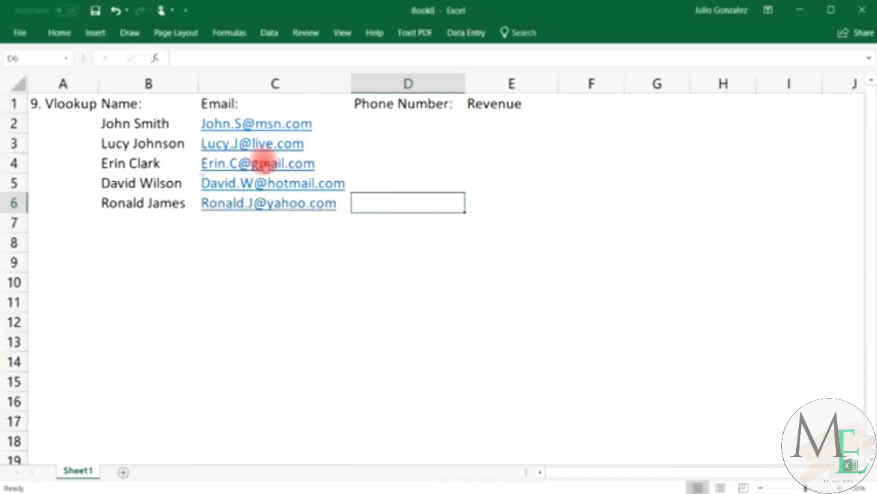
pyautogui.press('Up')
pyautogui.press('Up')
pyautogui.press('Up')
pyautogui.press('Up')
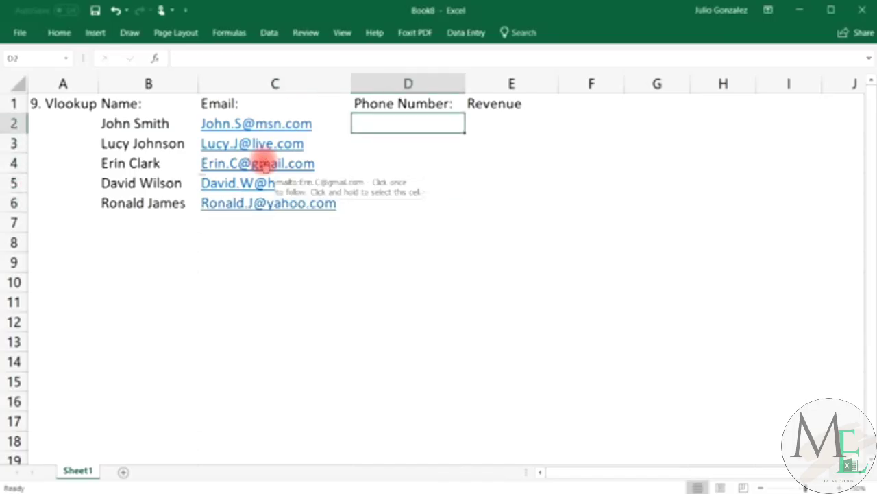
pyautogui.write('24')
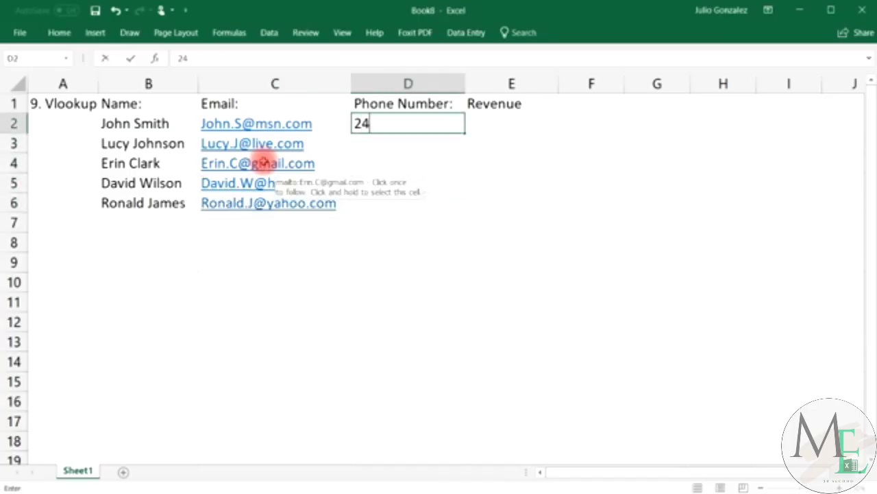
pyautogui.press('BackSpace')
pyautogui.press('BackSpace')
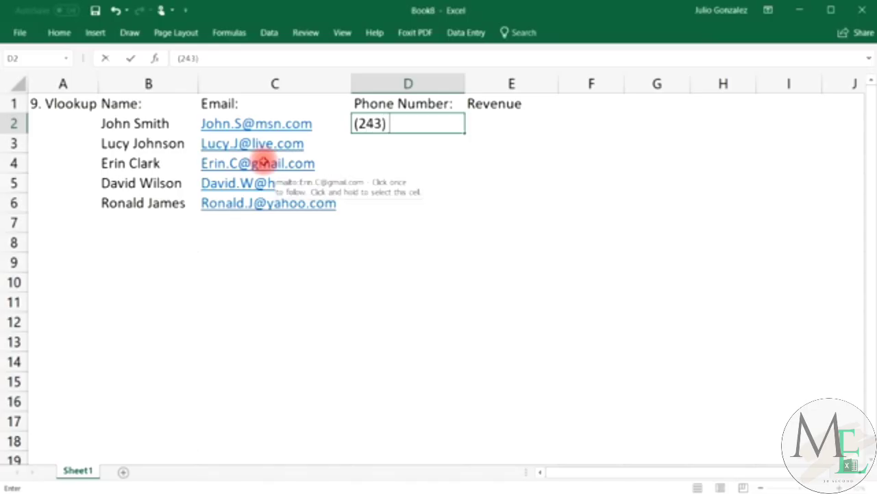
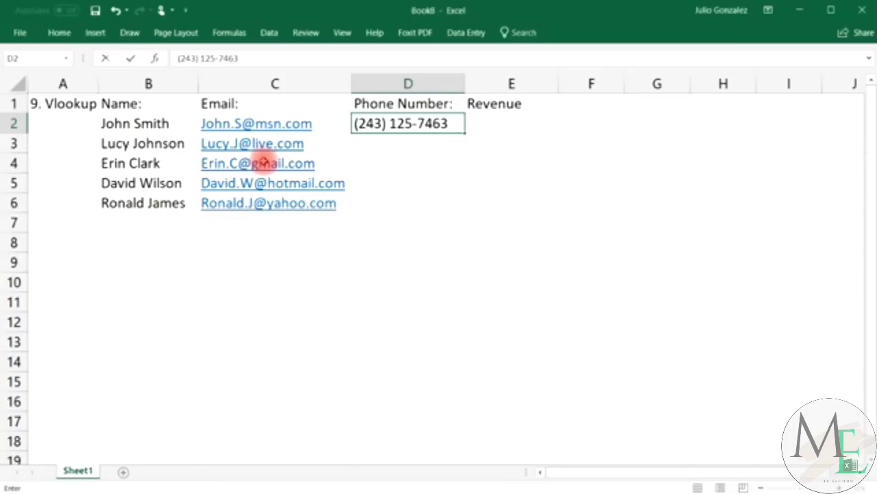
pyautogui.press('Return')
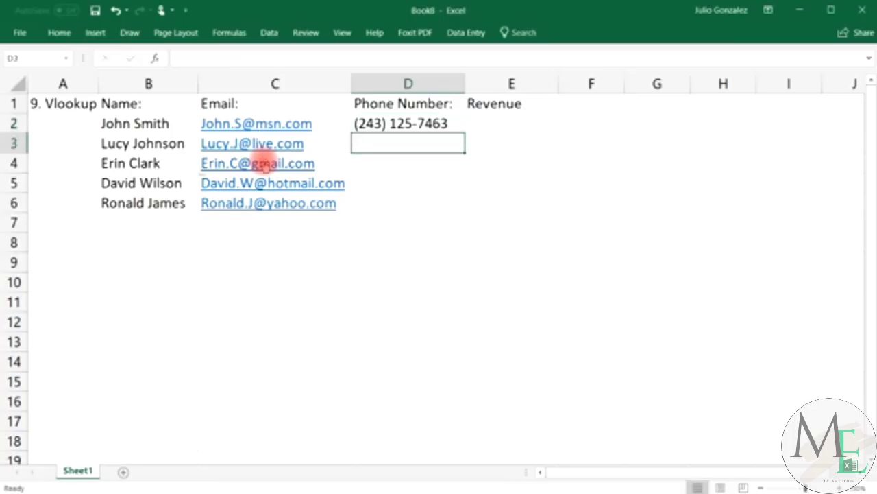
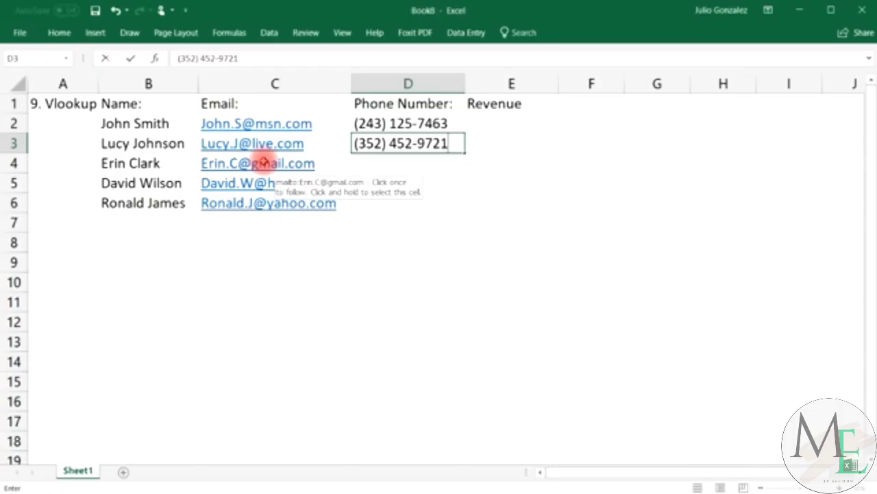
# Enter phone numbers for the remaining four people in D3 through D6.
pyautogui.press('Return')
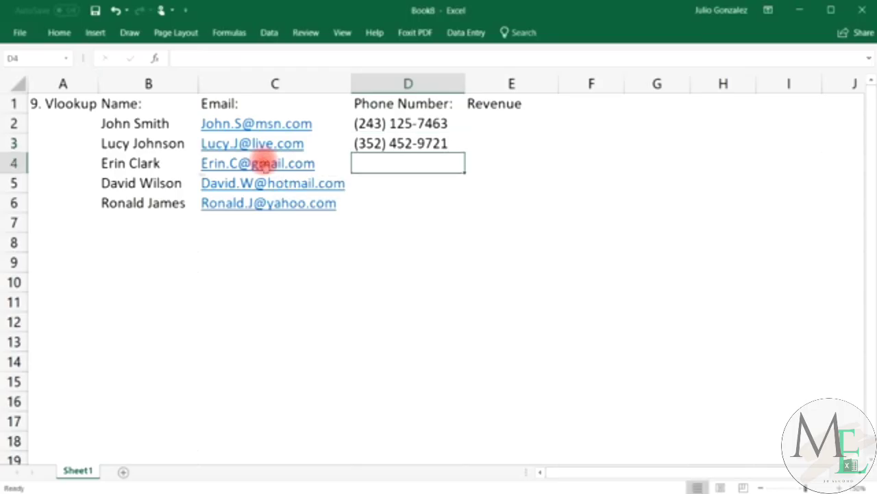
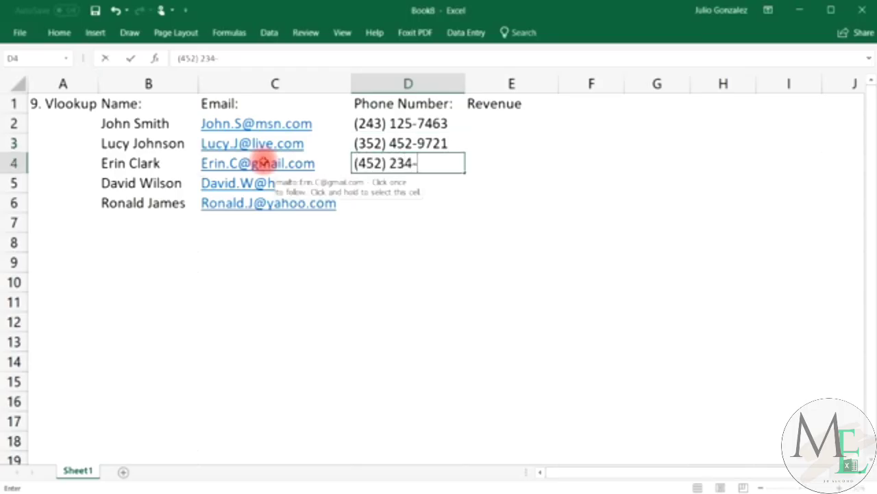
pyautogui.press('Return')
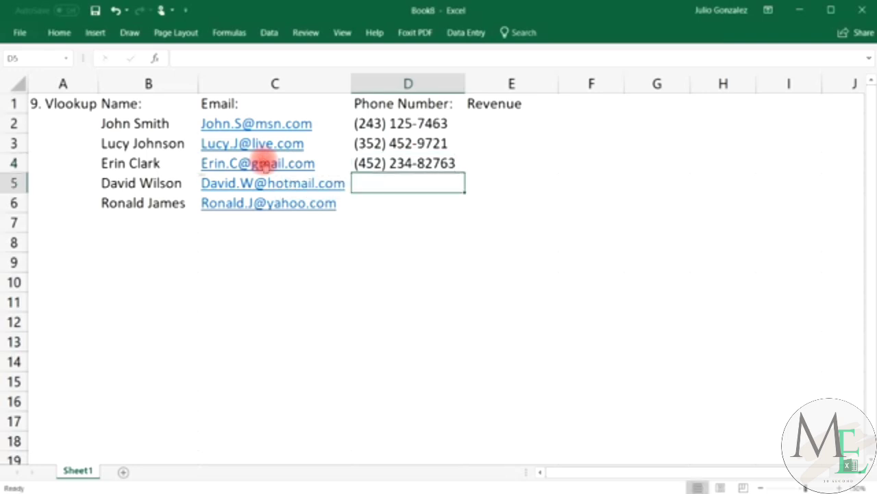
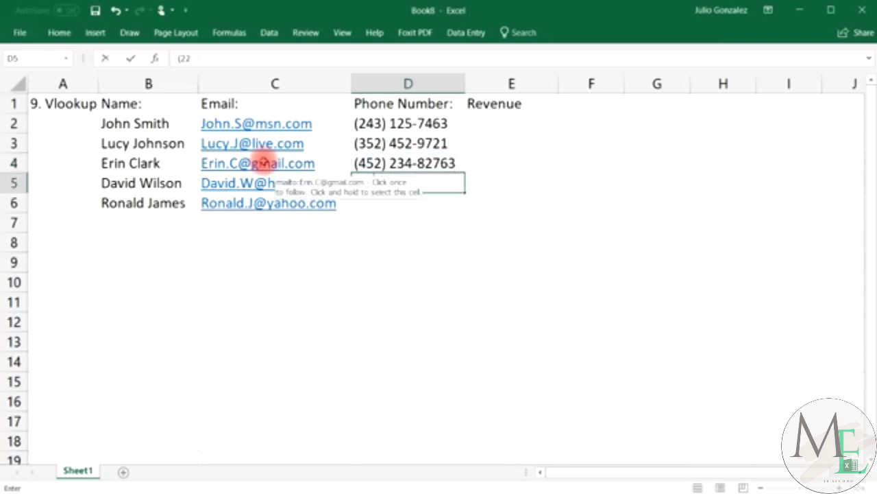
pyautogui.press('Return')
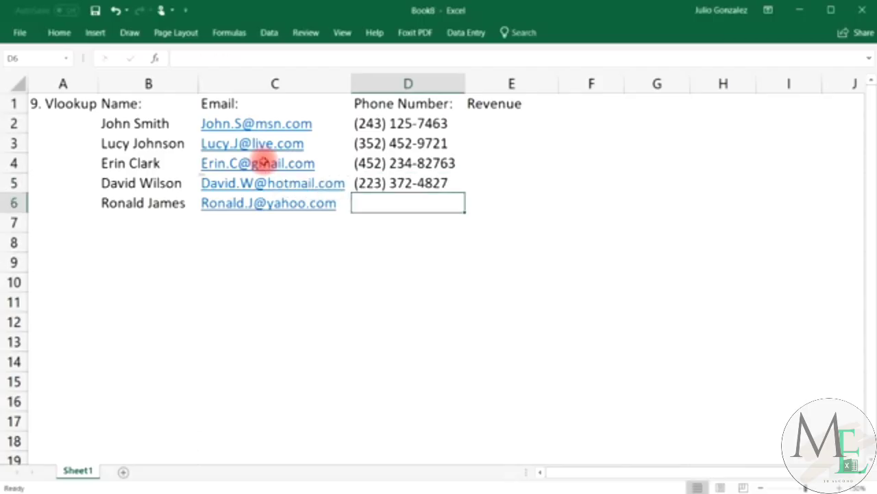
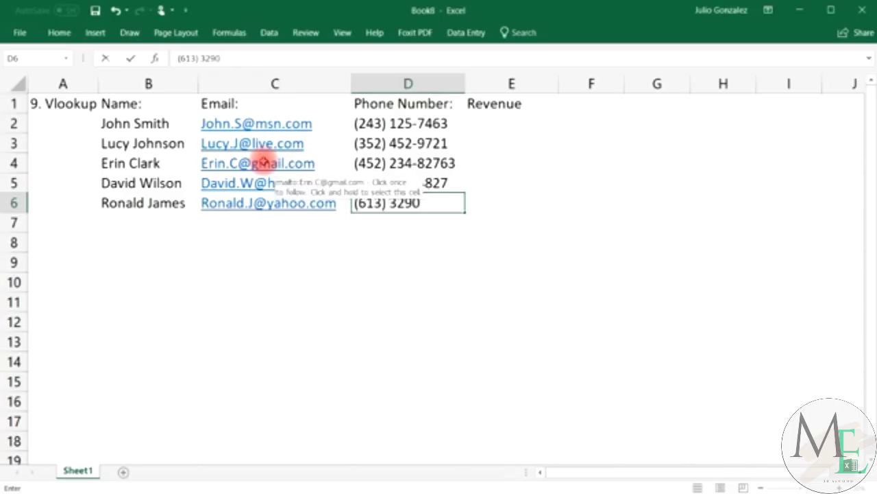
pyautogui.press('Tab')
# Start the Revenue column by typing $56,000 into E2.
pyautogui.press('Up')
pyautogui.press('Up')
pyautogui.press('Up')
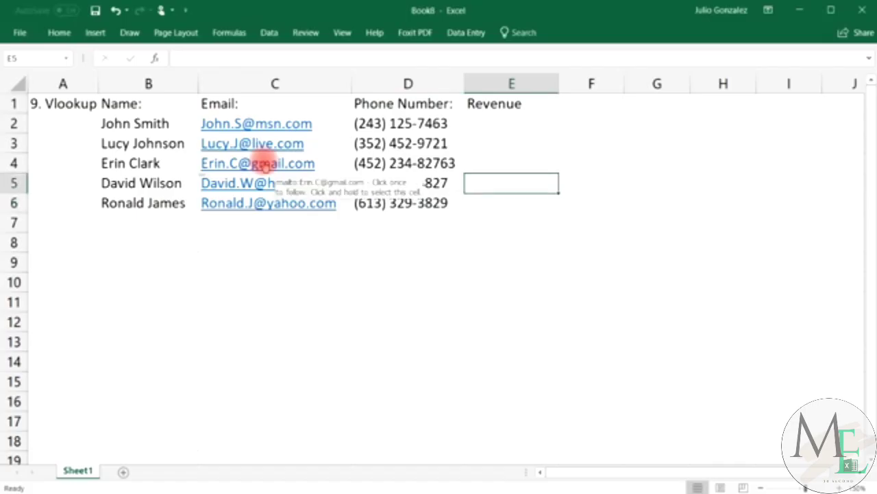
pyautogui.press('Up')
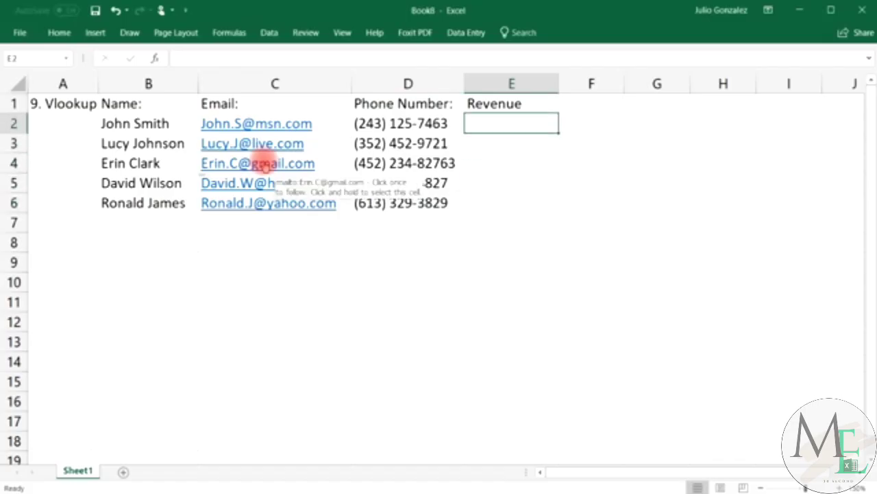
pyautogui.write('$56')
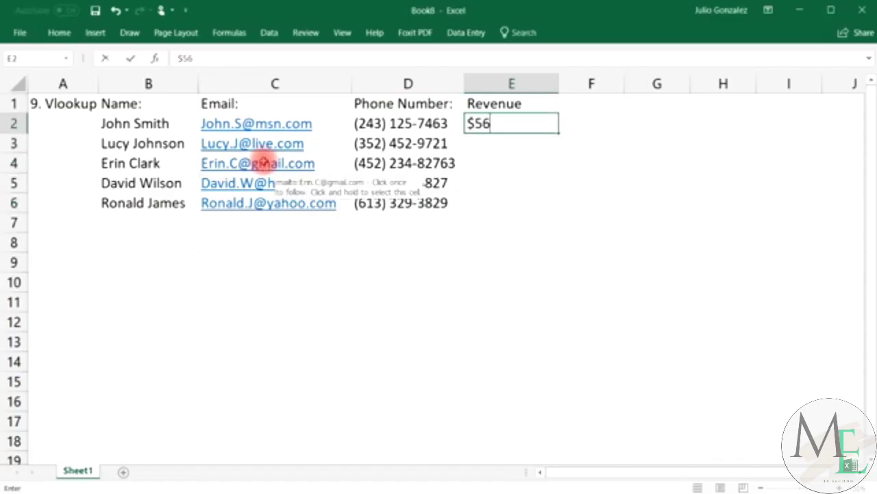
pyautogui.write(',000')
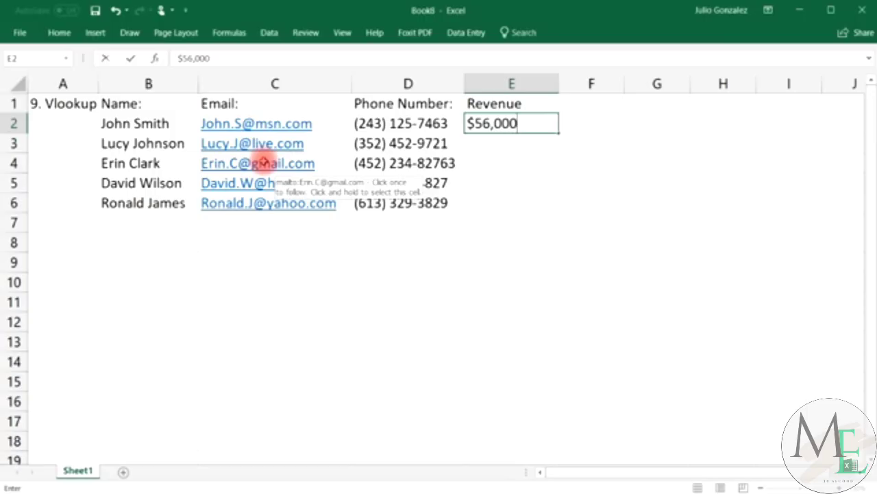
# Commit $56,000 in E2 and enter $74,000, $82,000, $93,000 and $47,000 into E3:E6.
pyautogui.press('Return')
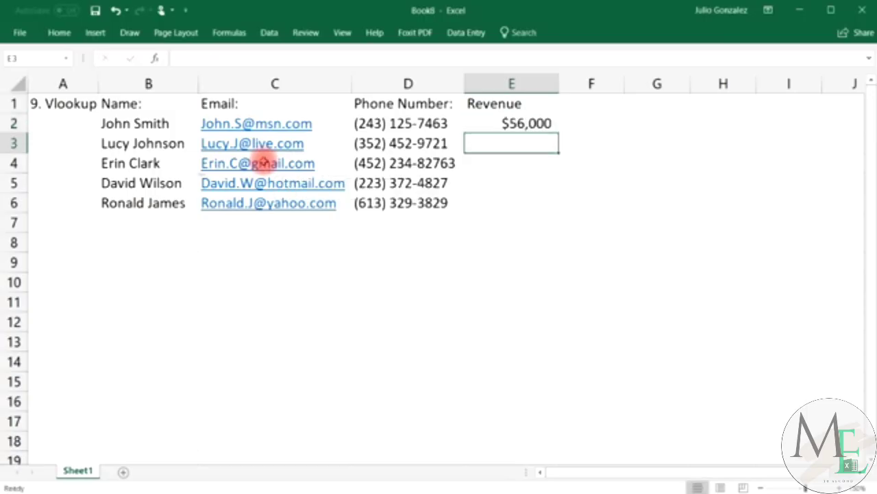
pyautogui.write('$74,000')
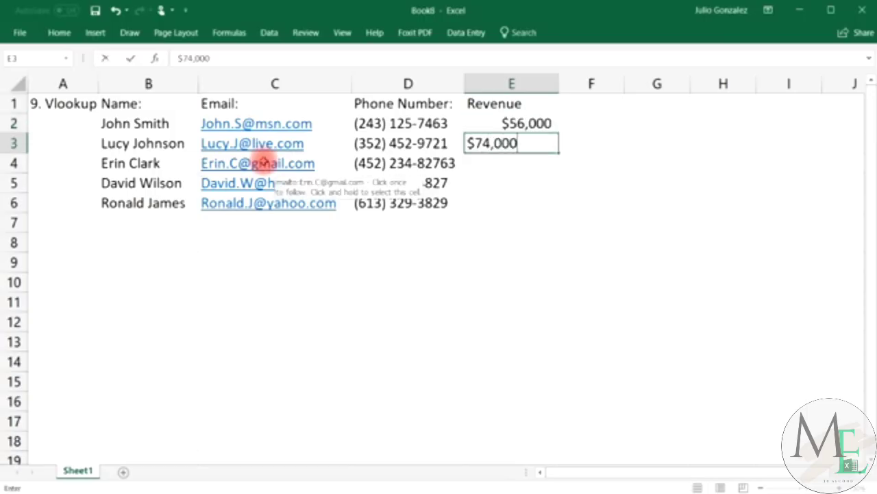
pyautogui.press('Return')
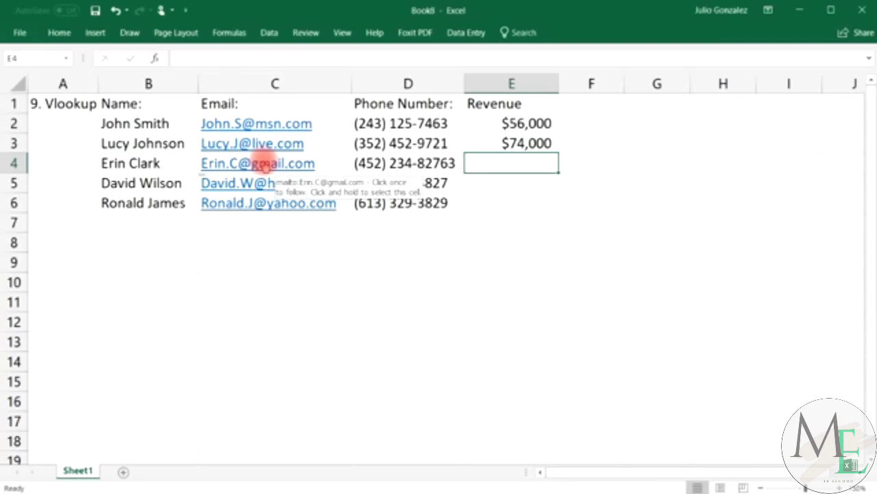
pyautogui.write('$82,000')
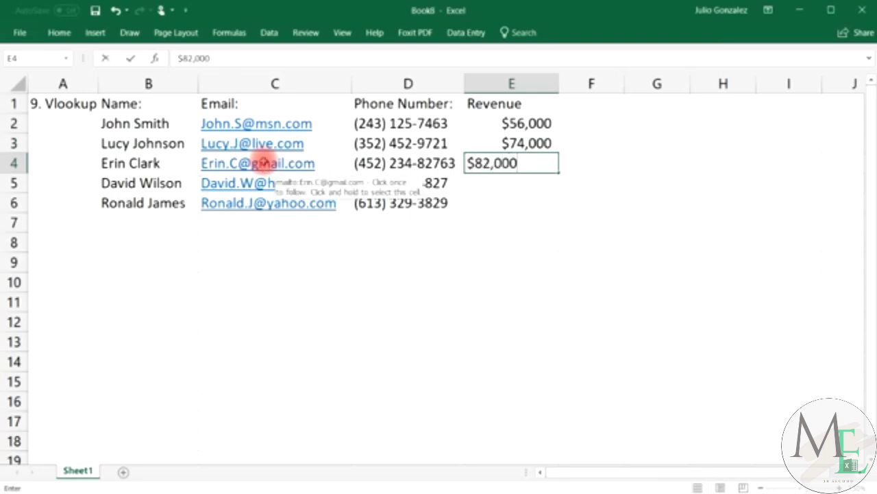
pyautogui.press('Return')
pyautogui.write('$')
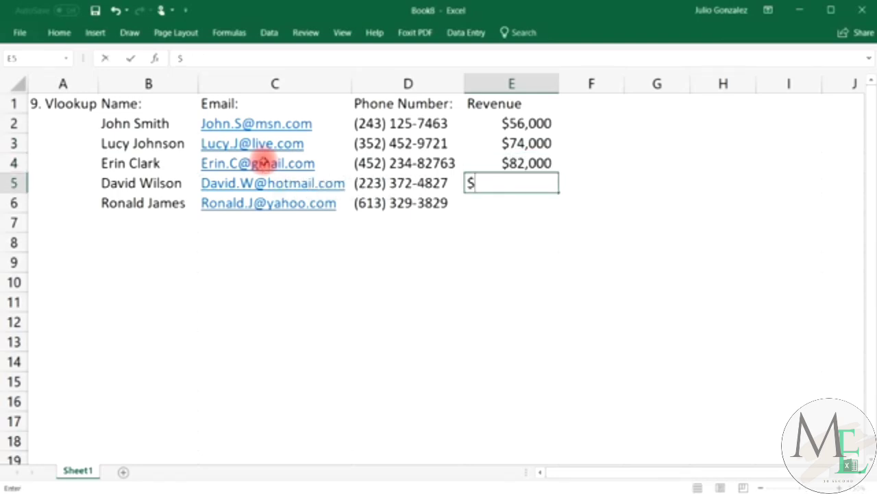
pyautogui.write('93,000')
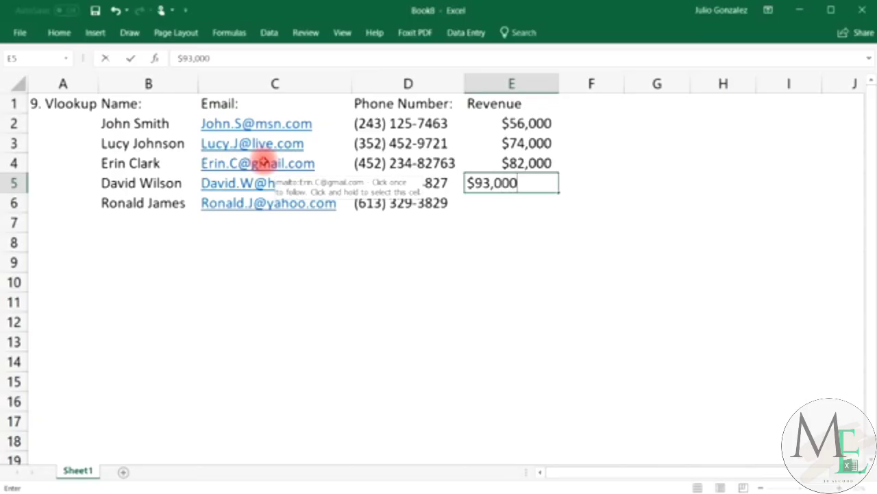
pyautogui.press('Return')
pyautogui.write('$')
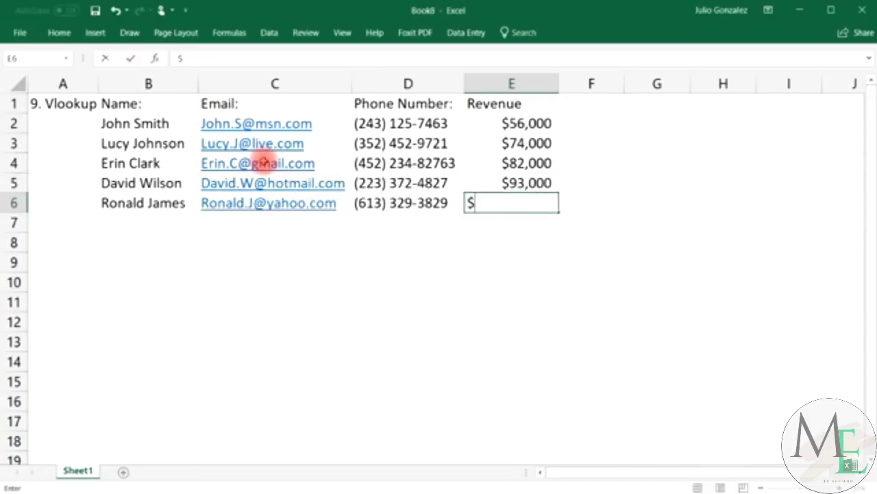
pyautogui.write('47,000')
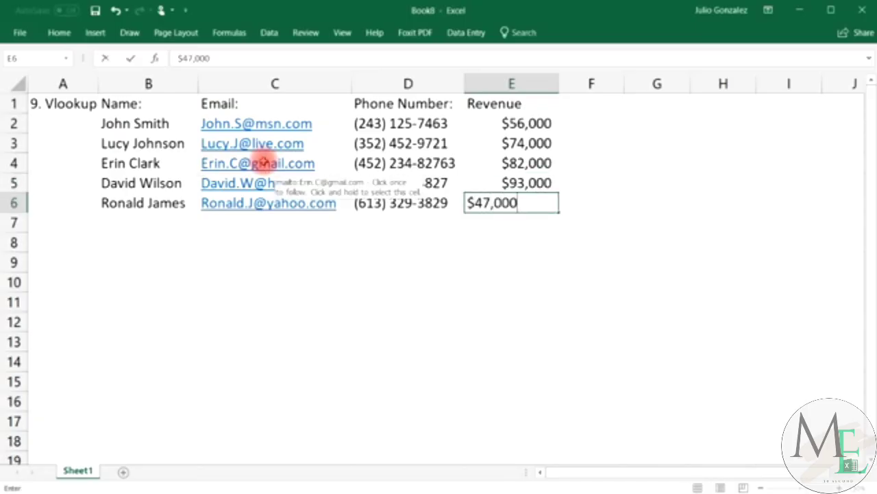
pyautogui.press('Tab')
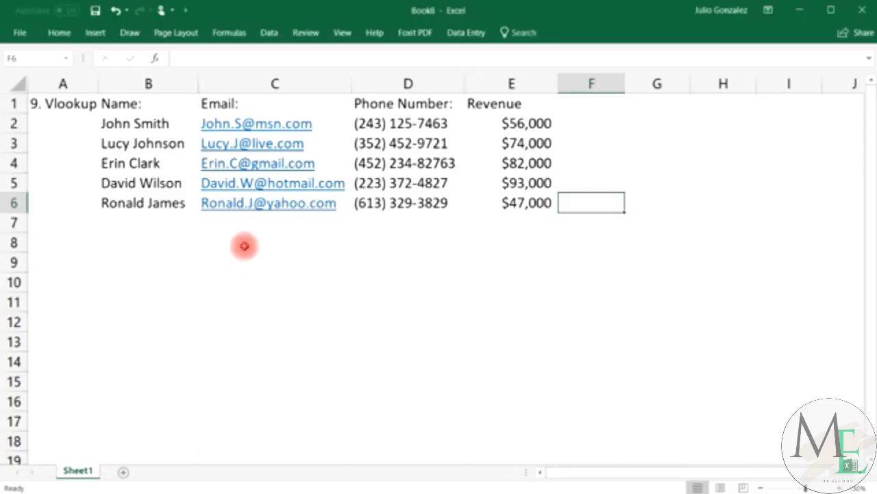
# Add the lookup labels Name:, Email:, Phone and Revenue: in B8:B11.
pyautogui.click(245, 245)
pyautogui.click(162, 247)
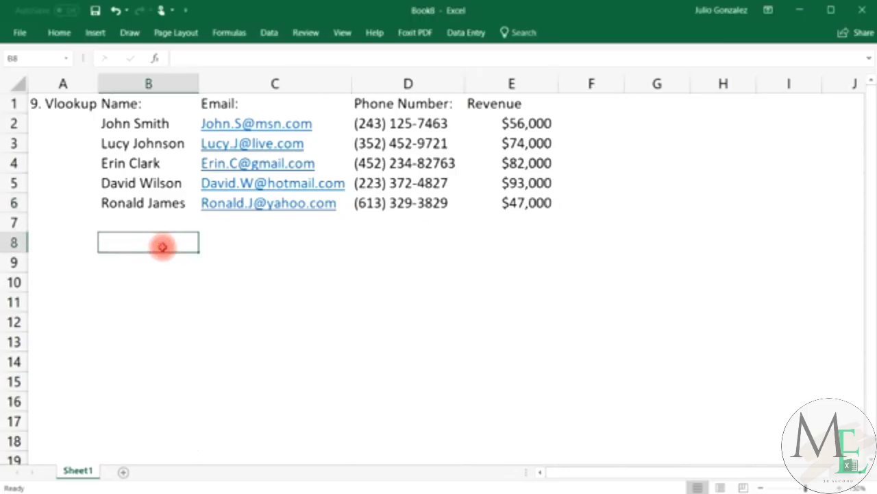
pyautogui.write('Name:')
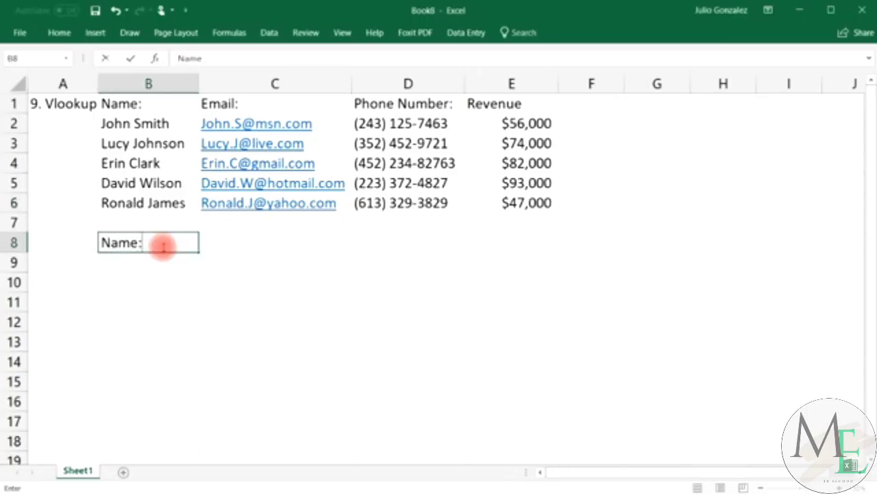
pyautogui.press('Return')
pyautogui.write('Emain')
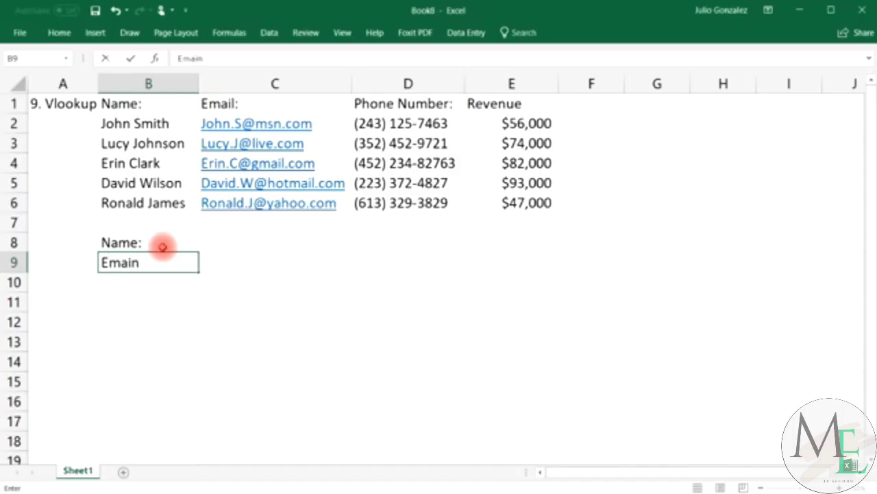
pyautogui.press('BackSpace')
pyautogui.write(';')
pyautogui.write(':')
pyautogui.press('Return')
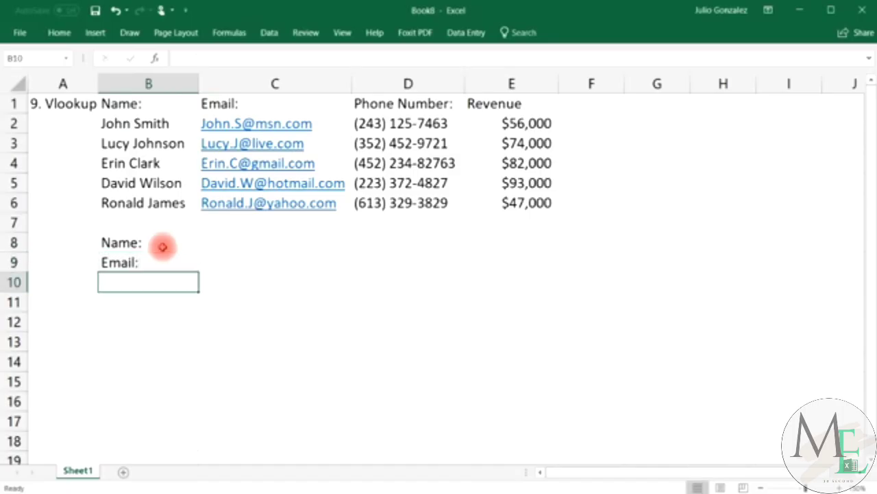
pyautogui.write('Phone:')
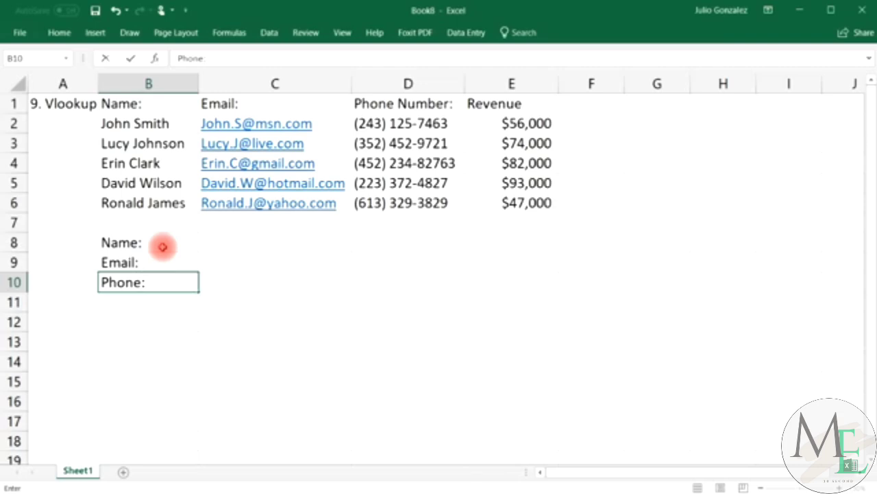
pyautogui.press('Return')
pyautogui.write('Reve')
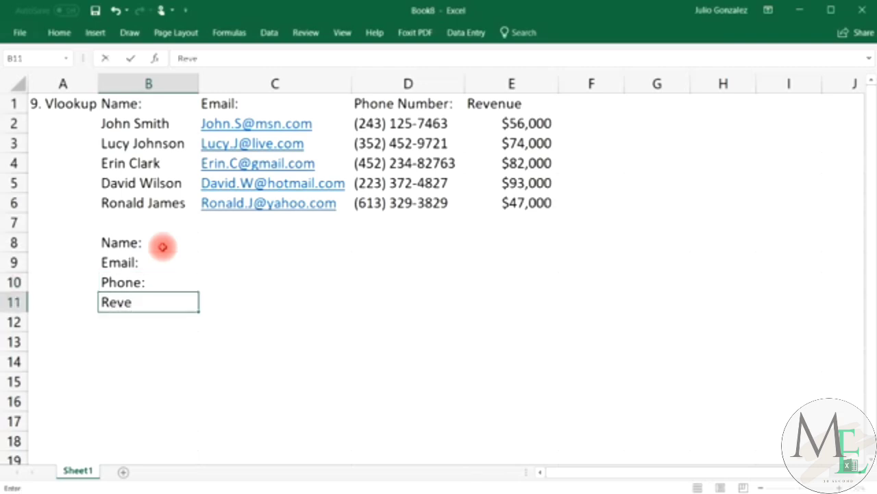
pyautogui.write('nue:')
pyautogui.press('Tab')
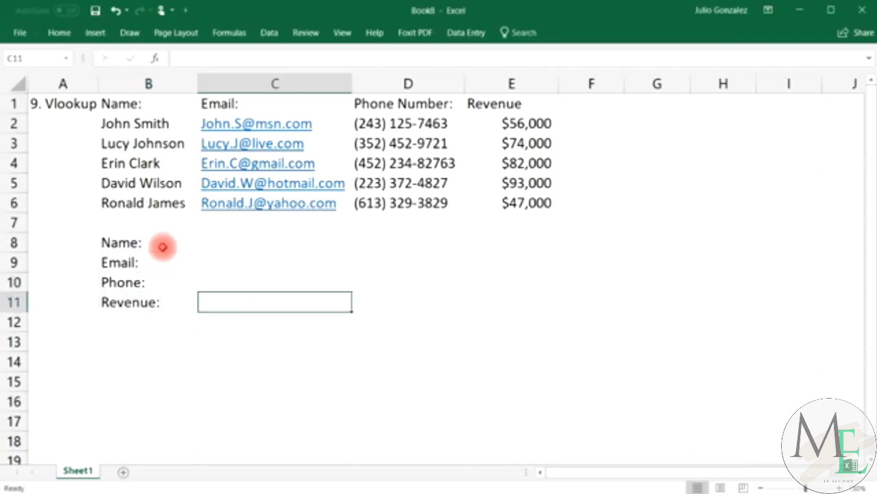
# Enter the first person's name in C8 as the lookup value.
pyautogui.press('Up')
pyautogui.press('Up')
pyautogui.press('Up')
pyautogui.write('Jo')
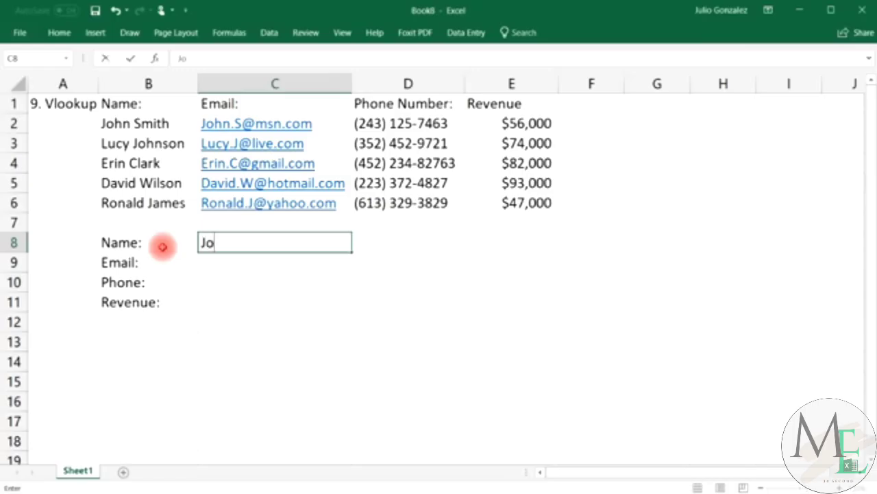
pyautogui.write('hn Smith')
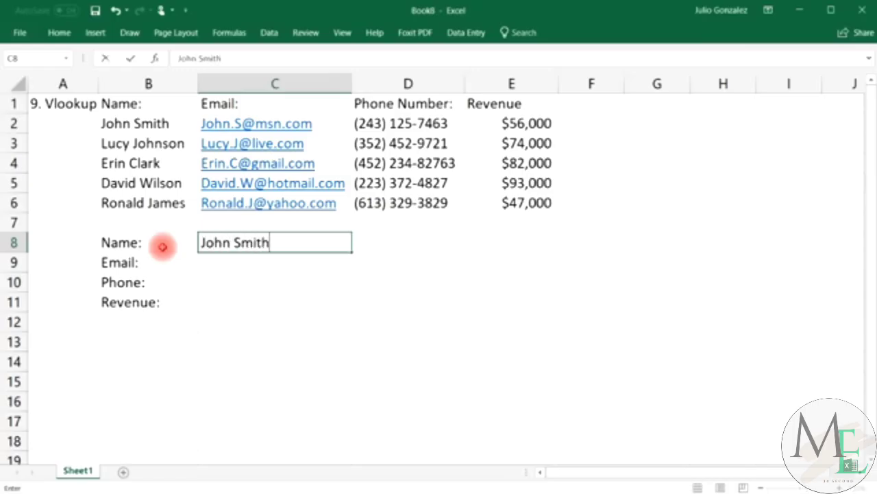
pyautogui.press('Return')
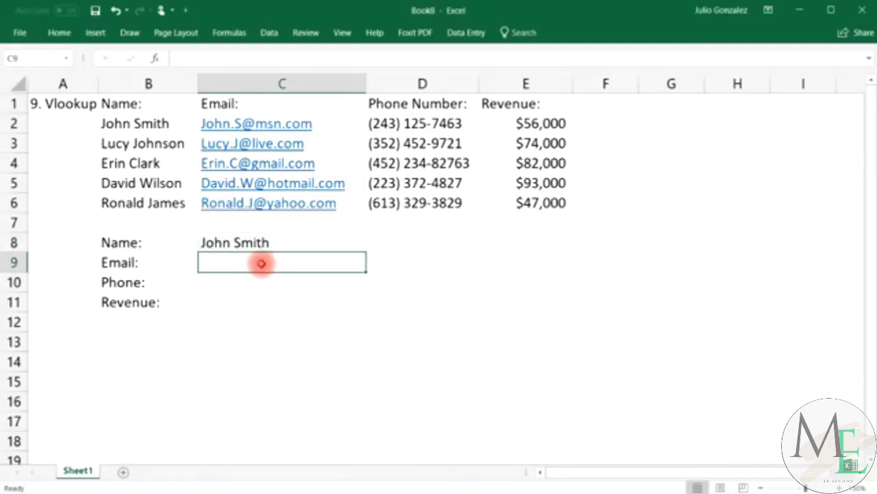
pyautogui.doubleClick(262, 263)
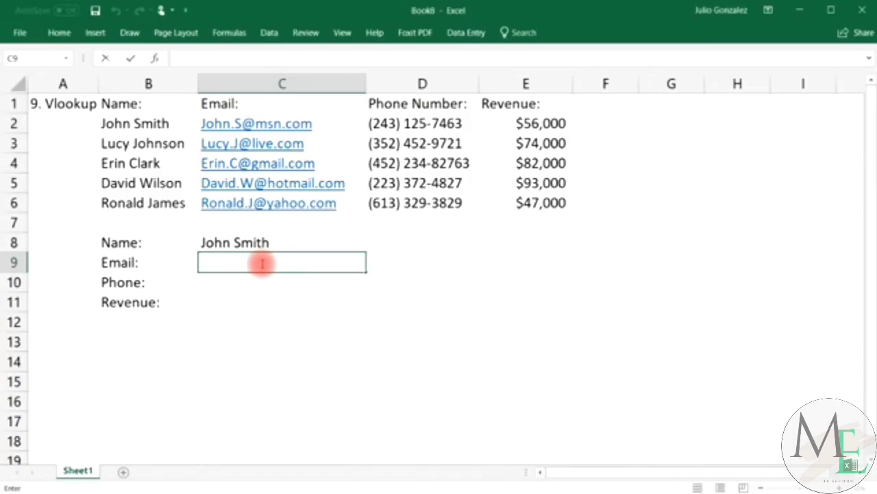
# Enter =VLOOKUP(C8,B2:E6,2,FALSE) in C9 to return the e-mail for the C8 name.
pyautogui.write('=vlo')
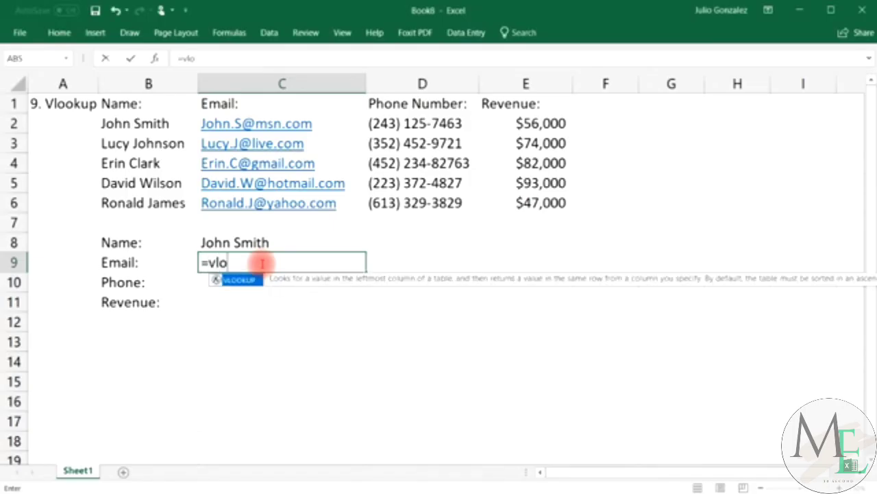
pyautogui.write('okup(')
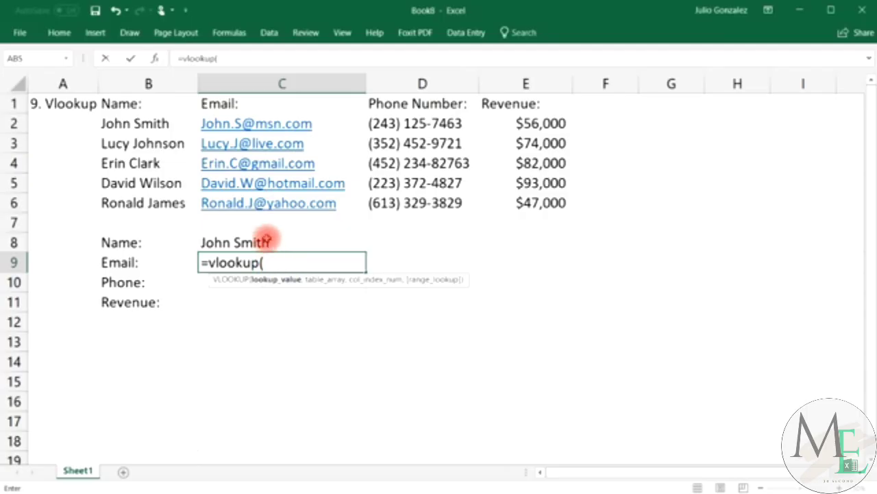
pyautogui.click(266, 239)
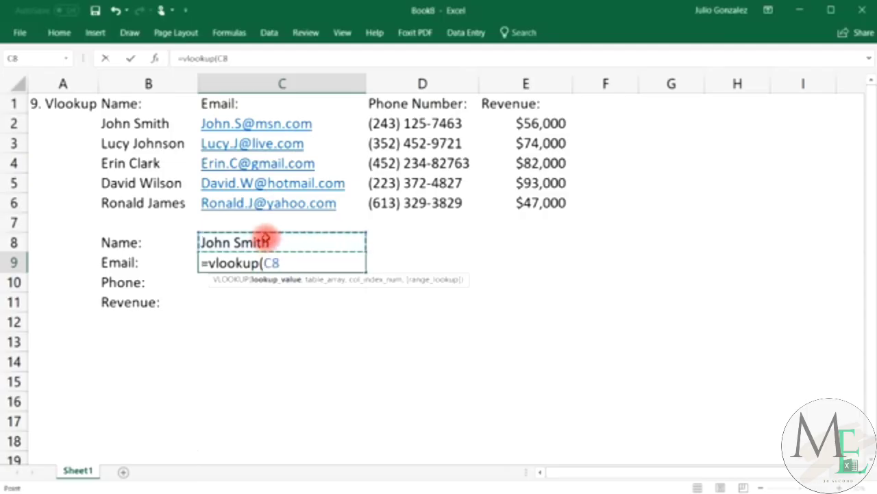
pyautogui.write(',')
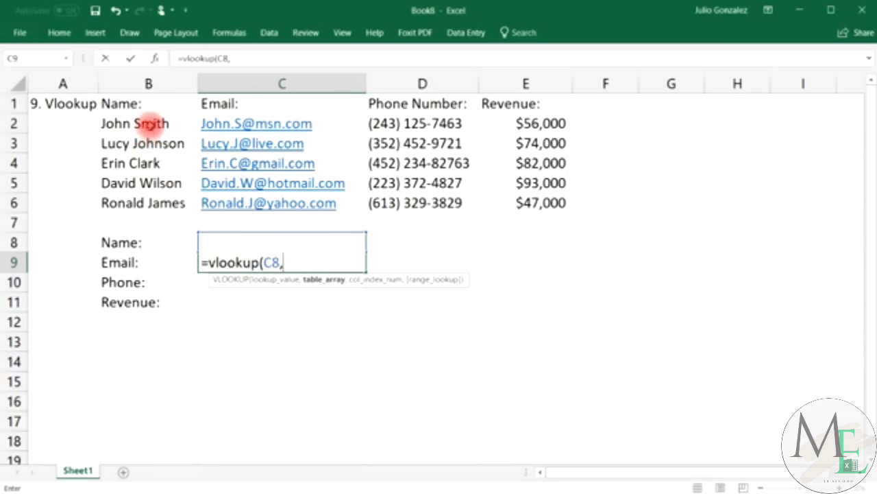
pyautogui.moveTo(147, 125); pyautogui.dragTo(495, 201)
pyautogui.write(',')
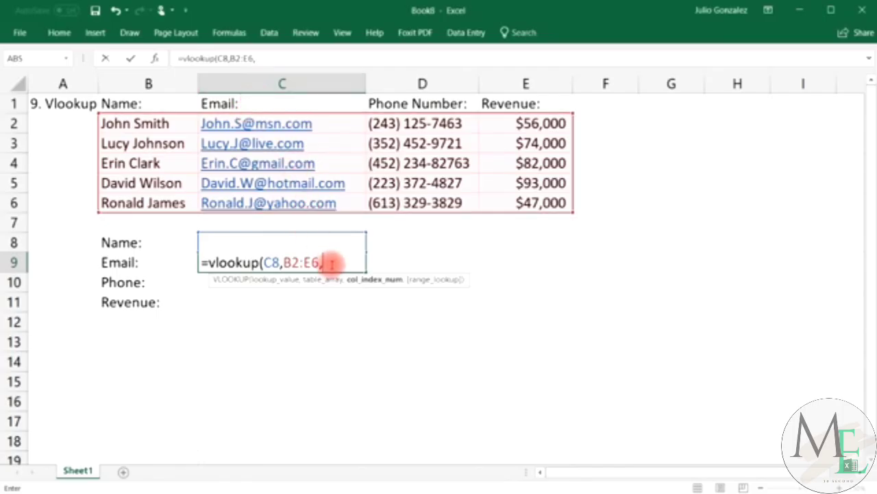
pyautogui.write('2,')
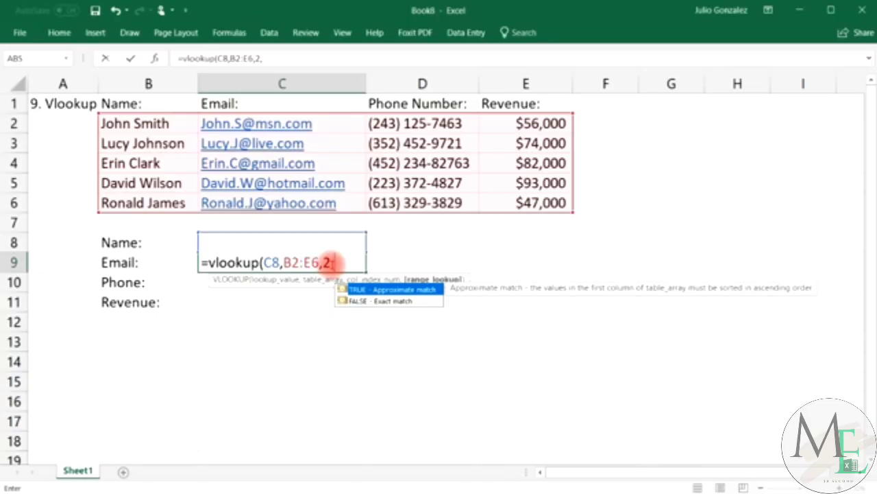
pyautogui.write('false)')
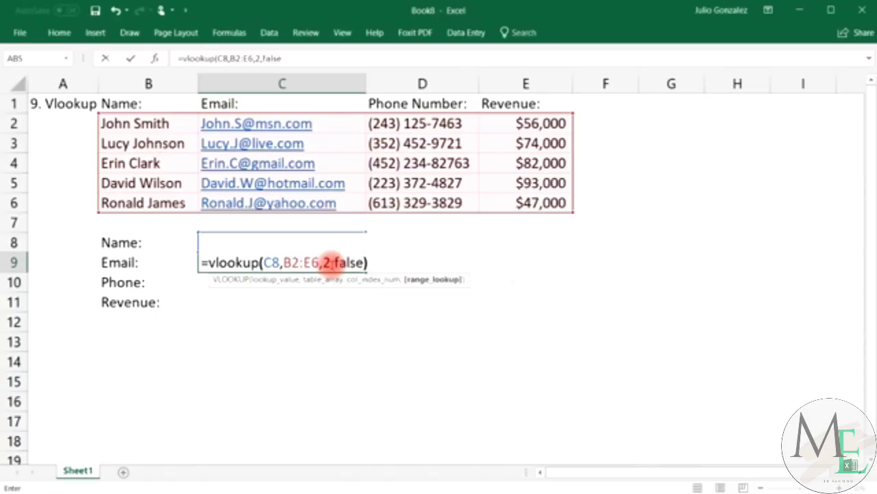
pyautogui.press('Return')
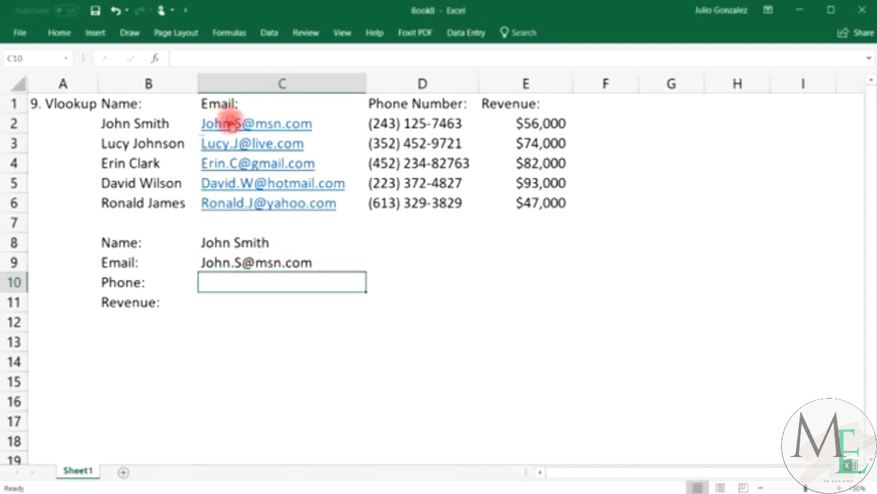
# Compare the source e-mail in C2 with the lookup result in C9, dismissing the link prompt.
pyautogui.click(226, 120)
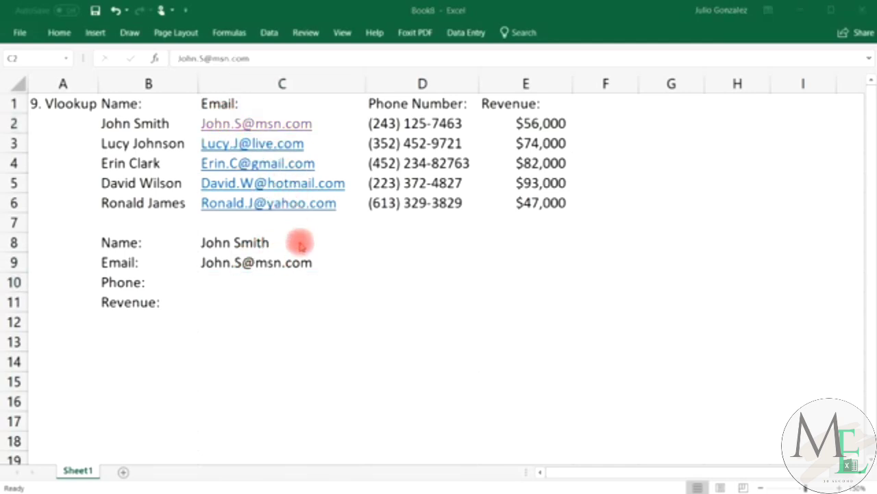
pyautogui.click(621, 344)
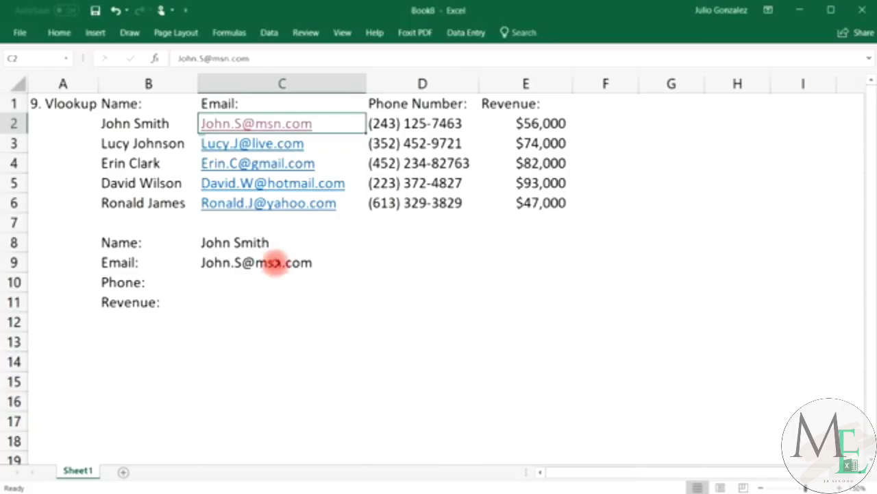
pyautogui.click(274, 261)
# Replace the name in C8 with the second person's name.
pyautogui.click(278, 239)
pyautogui.doubleClick(279, 241)
pyautogui.moveTo(279, 242); pyautogui.dragTo(206, 241)
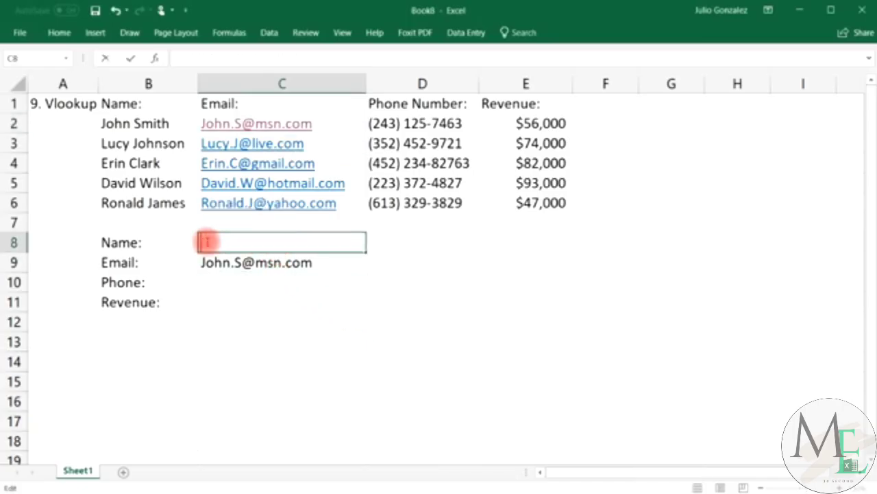
pyautogui.press('Return')
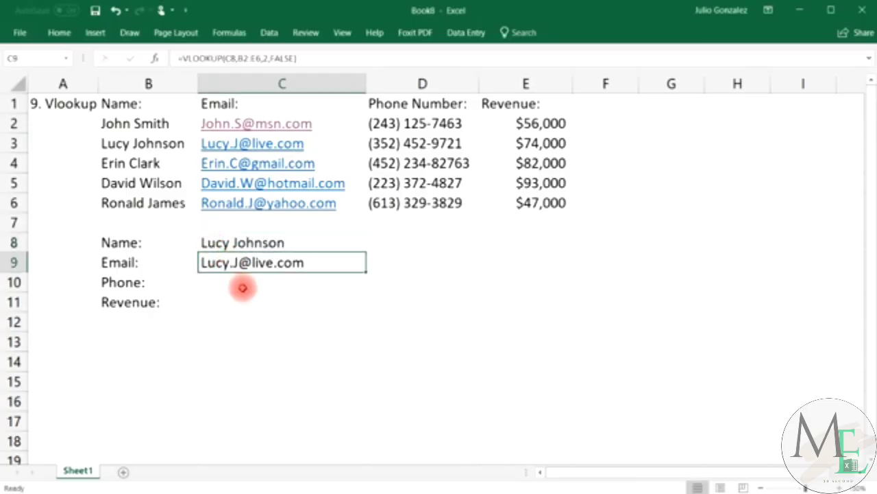
pyautogui.click(238, 284)
# Enter =VLOOKUP(C8,B2:E6,3,FALSE) in C10 to return the phone number for the C8 name.
pyautogui.write('=vlo')
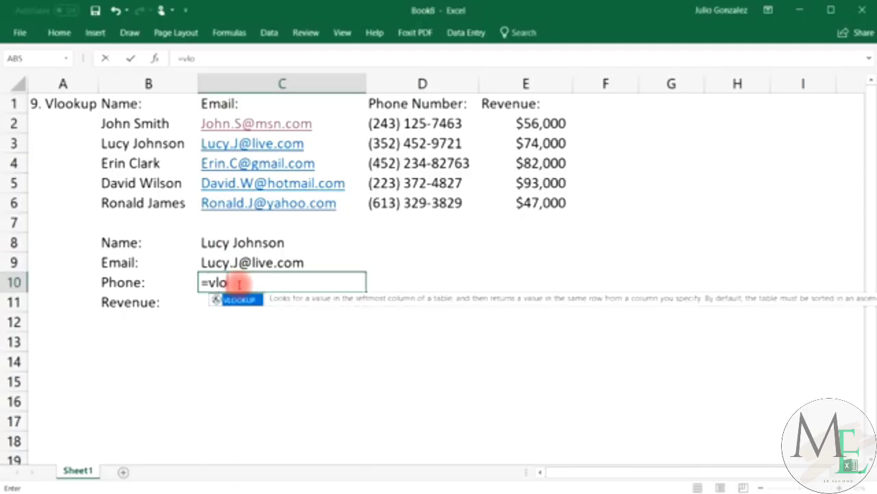
pyautogui.write('okup(')
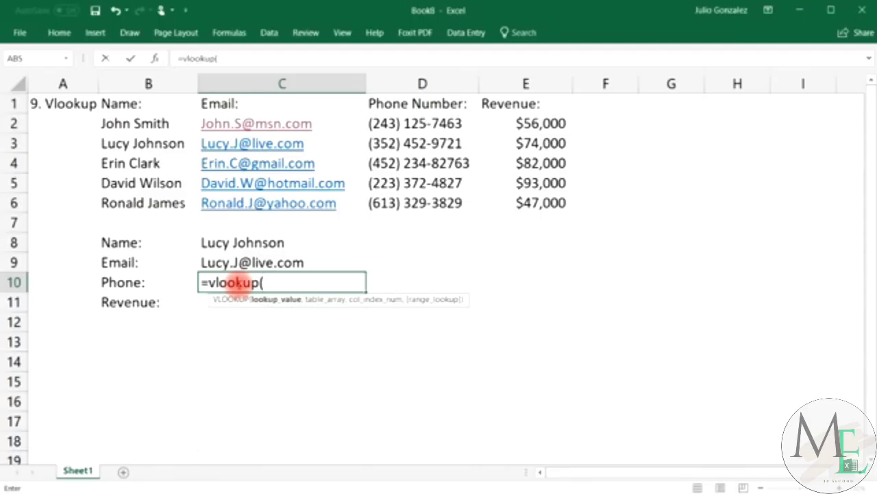
pyautogui.click(285, 245)
pyautogui.write(',')
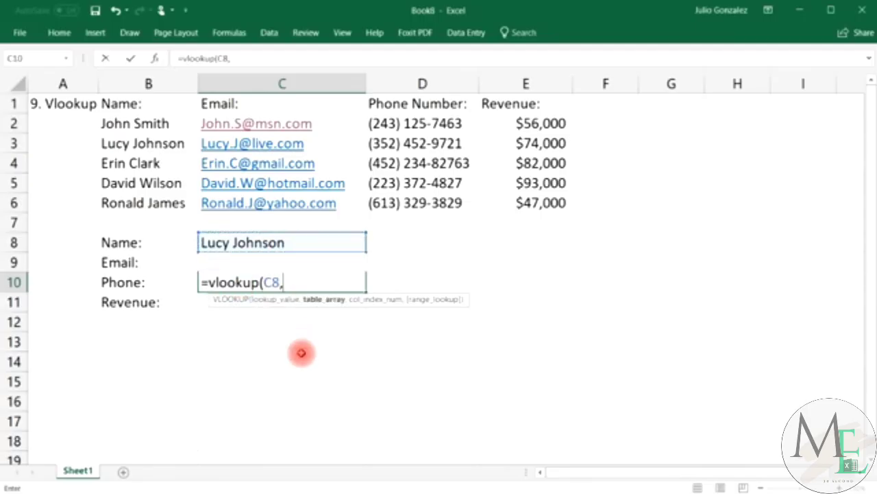
pyautogui.moveTo(147, 126); pyautogui.dragTo(515, 196)
pyautogui.write(',')
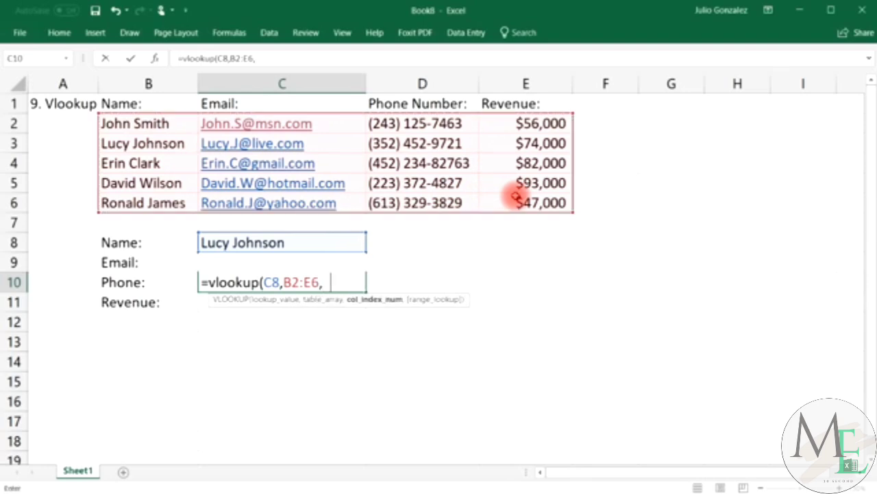
pyautogui.write('3,')
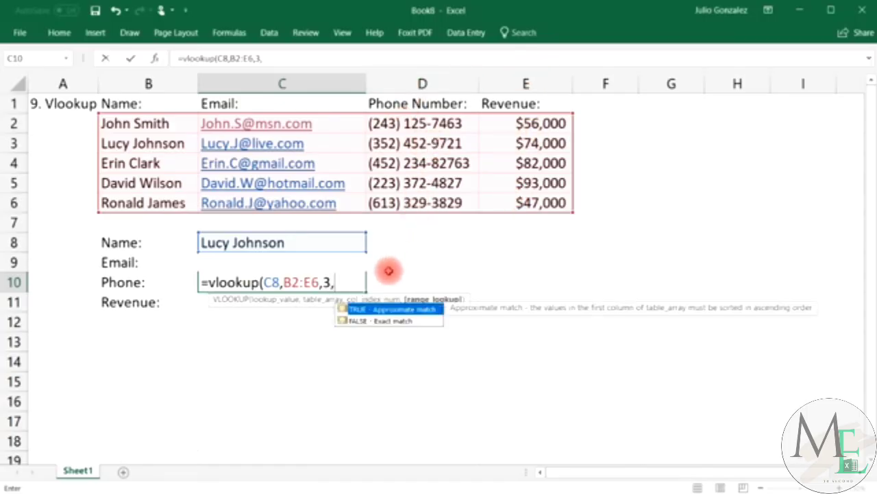
pyautogui.click(379, 322)
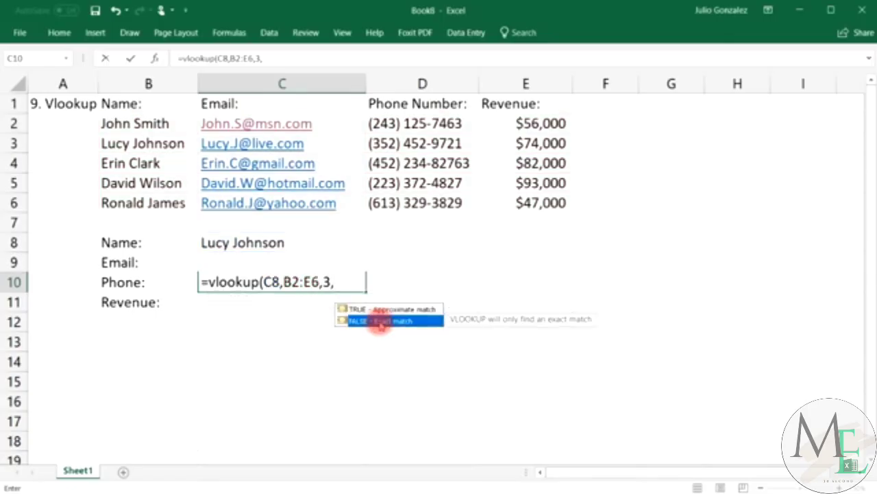
pyautogui.click(345, 281)
pyautogui.write('false')
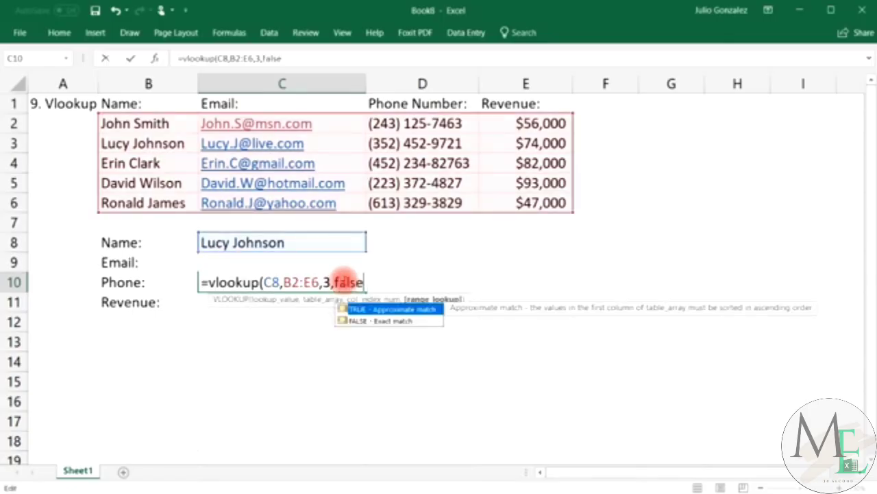
pyautogui.press('Return')
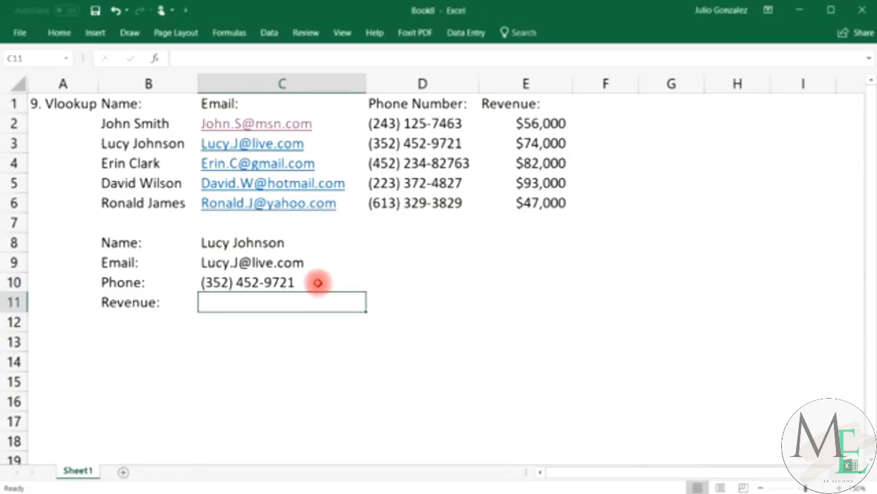
pyautogui.click(399, 143)
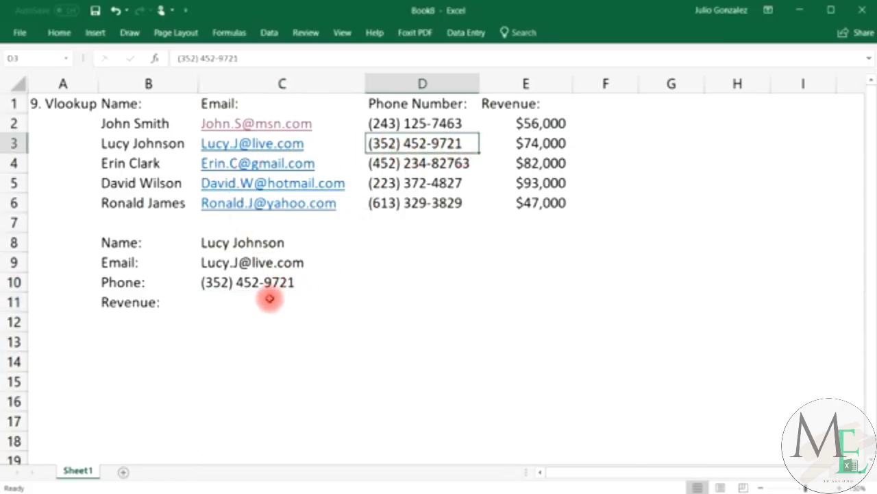
pyautogui.click(269, 299)
# Enter =VLOOKUP(C8,B2:E6,4,FALSE) in C11, returning the revenue 74000.
pyautogui.write('=')
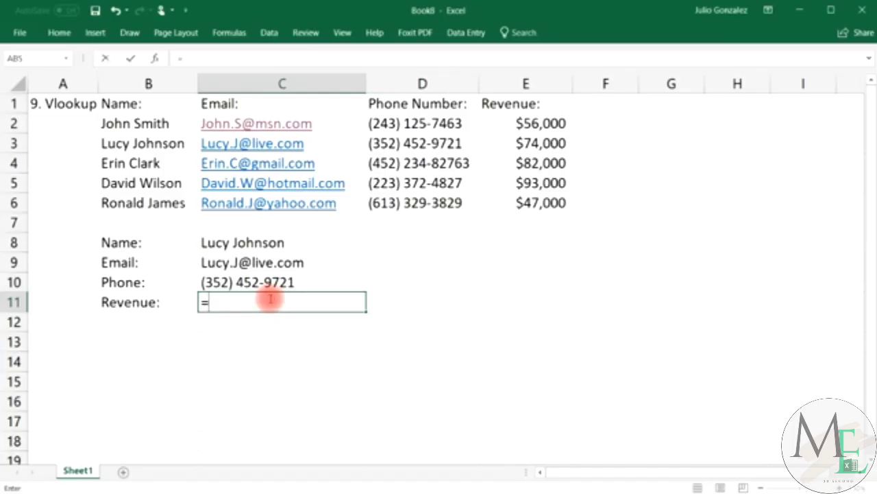
pyautogui.write('vlookup(')
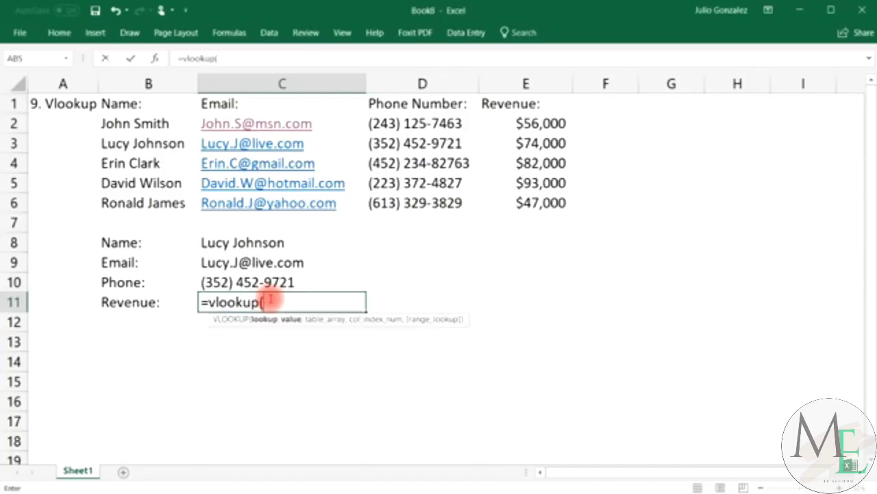
pyautogui.click(269, 243)
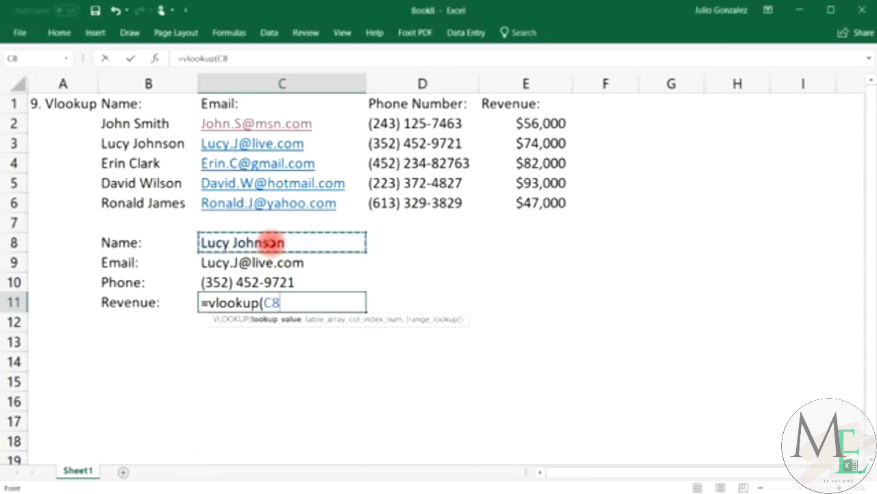
pyautogui.write(',')
pyautogui.moveTo(157, 122); pyautogui.dragTo(530, 213)
pyautogui.write(',')
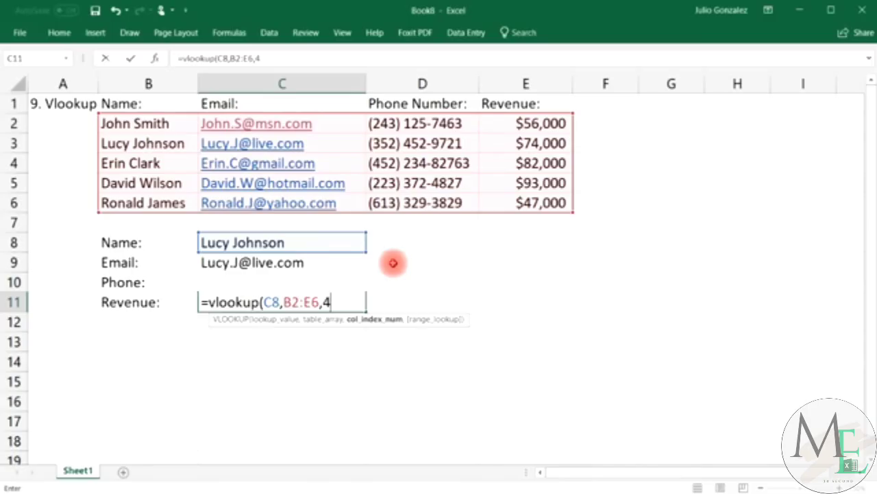
pyautogui.write('4,')
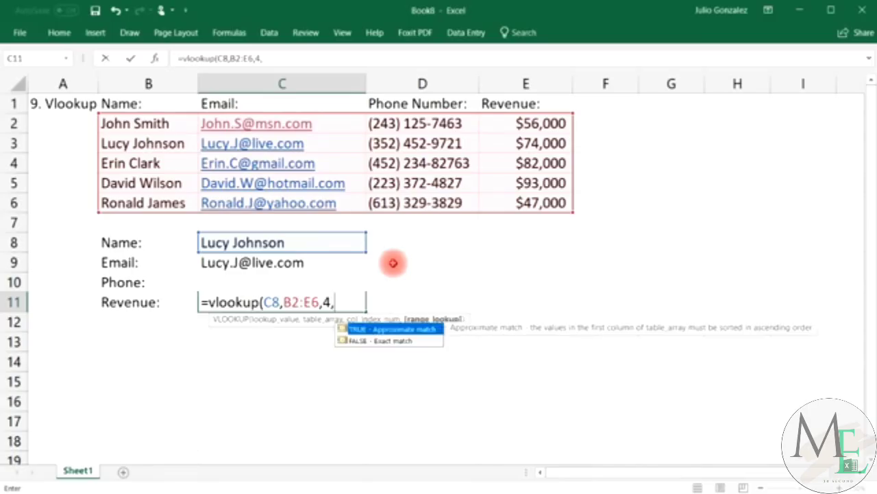
pyautogui.write('false')
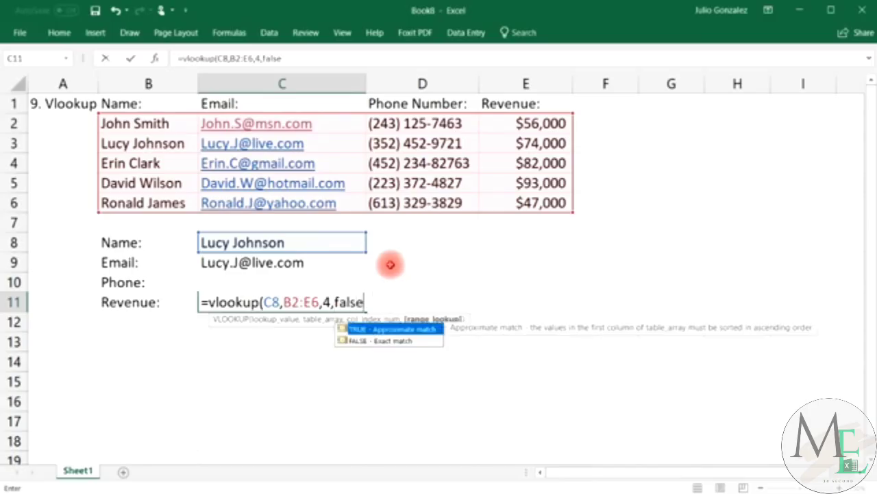
pyautogui.press('Return')
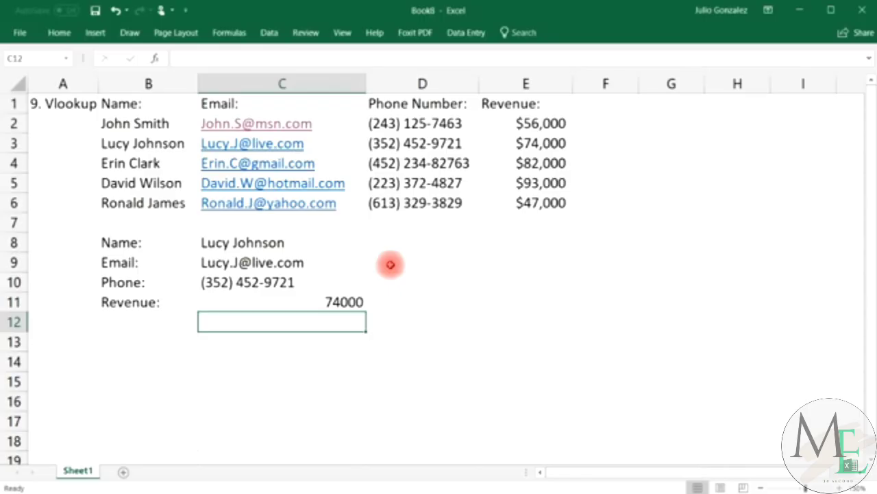
# Format the C11 revenue result as Currency with 0 decimal places so it reads $74,000.
pyautogui.click(549, 143)
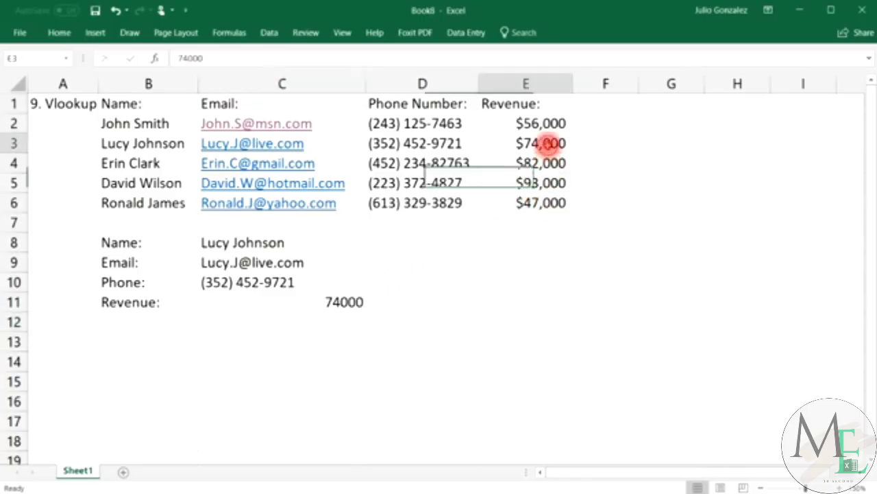
pyautogui.click(357, 302)
pyautogui.rightClick(359, 301)
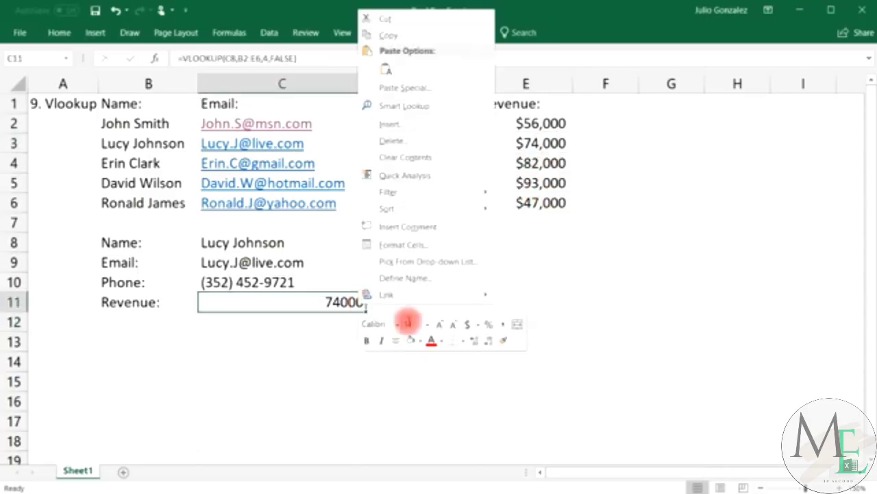
pyautogui.click(477, 324)
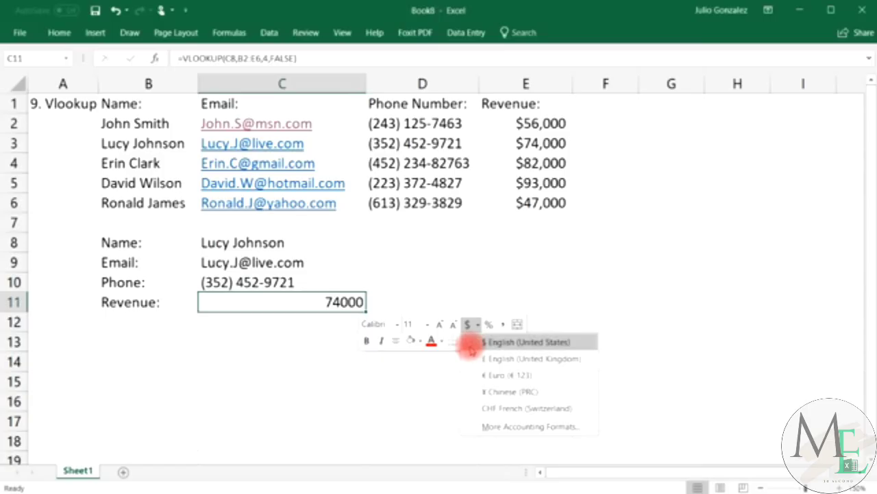
pyautogui.click(501, 427)
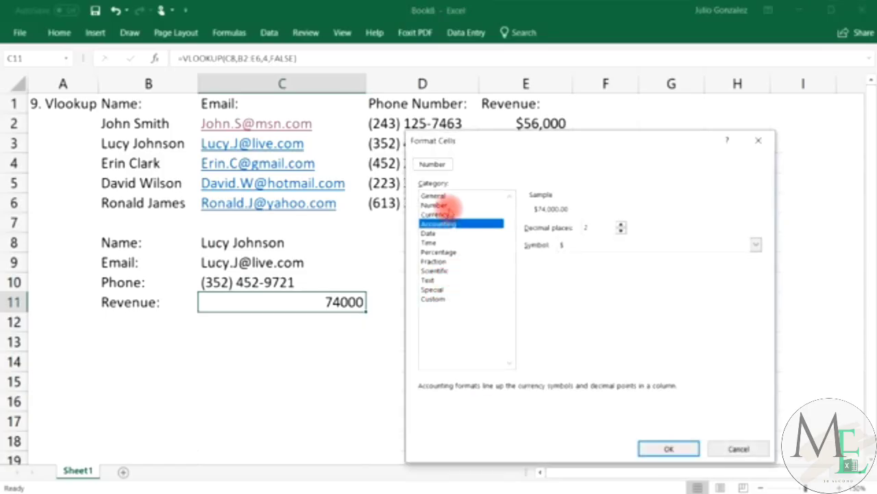
pyautogui.click(452, 214)
pyautogui.click(621, 231)
pyautogui.click(621, 231)
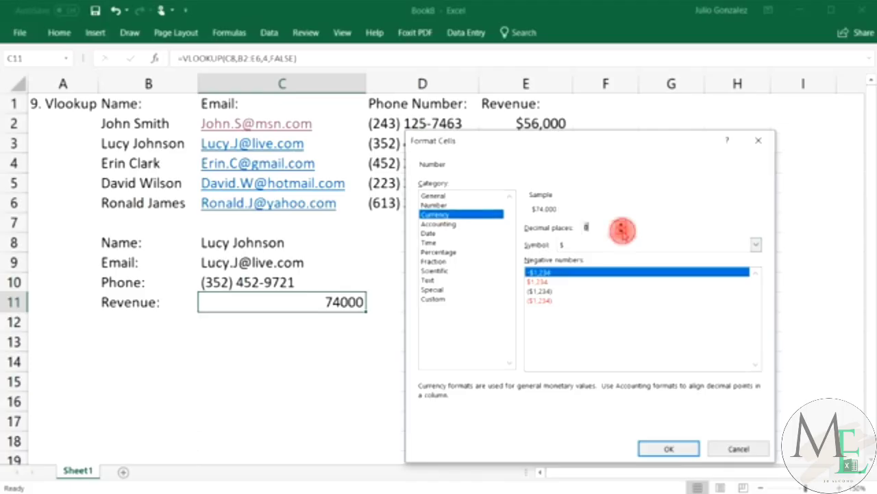
pyautogui.click(661, 449)
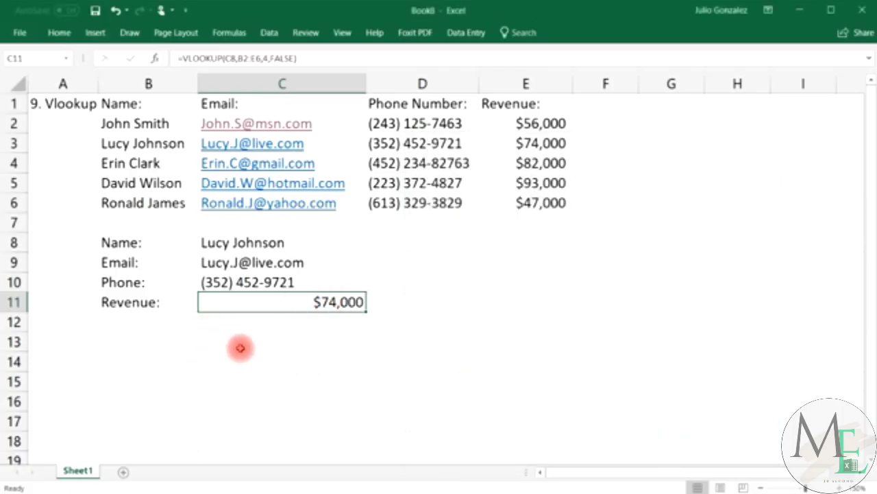
# Replace C8's name with the third listed person's name and check the returned phone and $82,000 revenue.
pyautogui.doubleClick(302, 240)
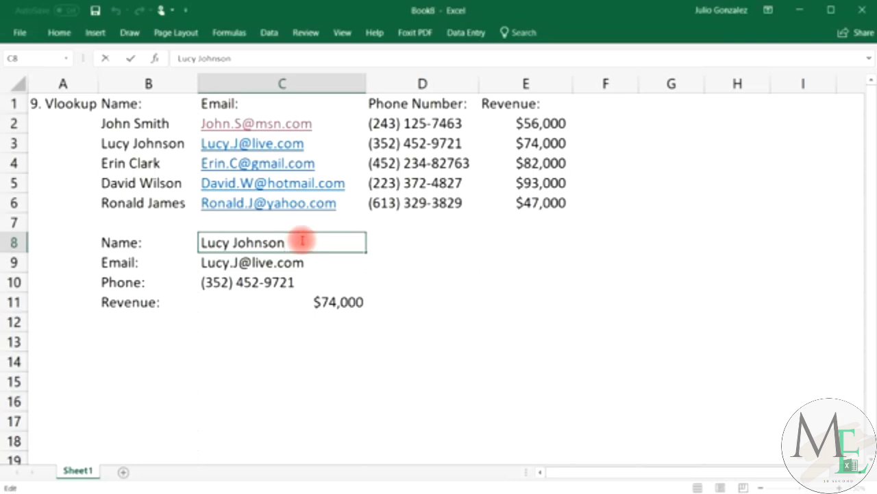
pyautogui.moveTo(302, 240); pyautogui.dragTo(212, 238)
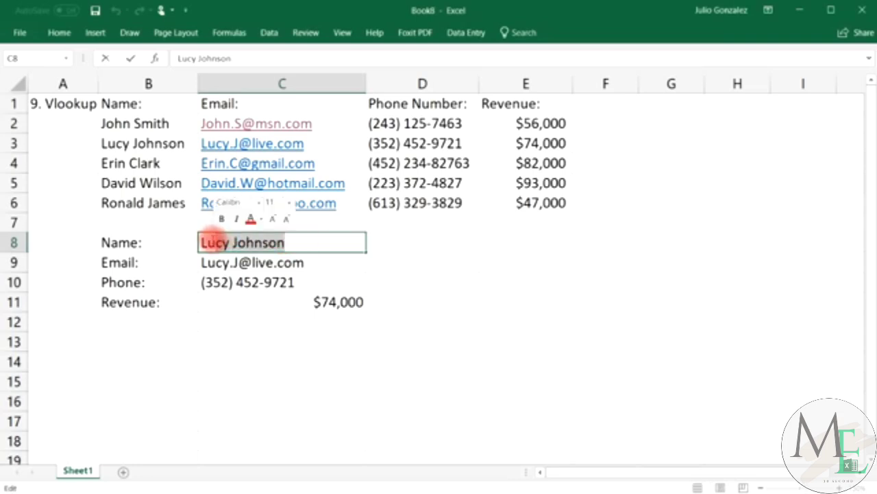
pyautogui.press('BackSpace')
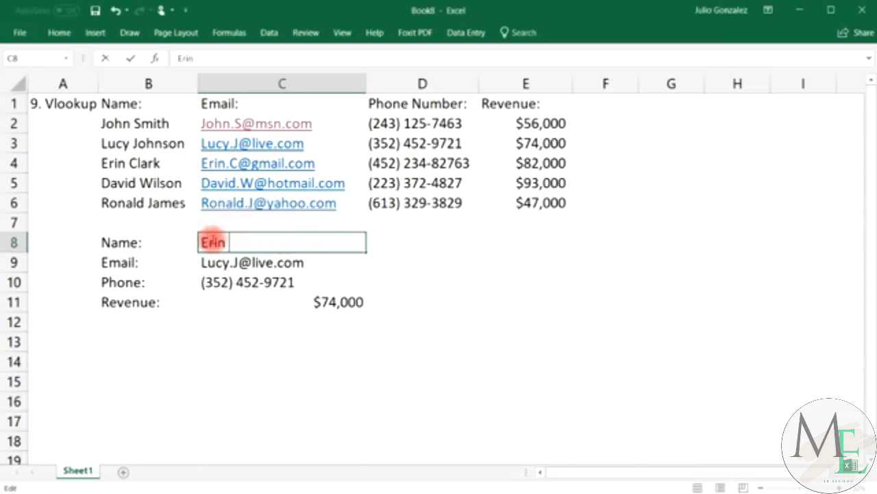
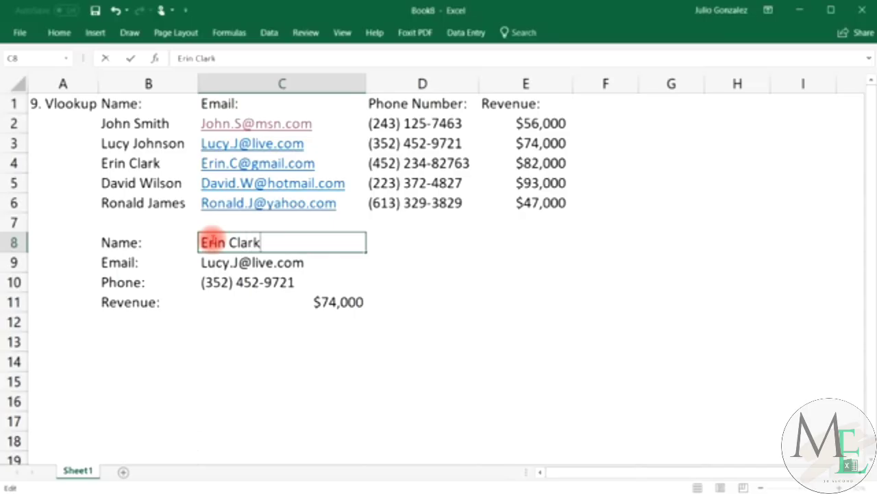
pyautogui.press('Return')
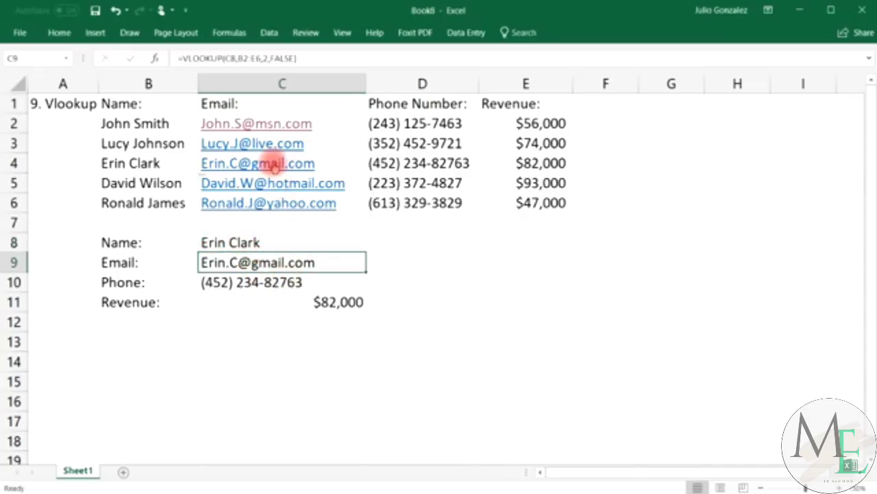
pyautogui.click(407, 163)
pyautogui.click(510, 164)
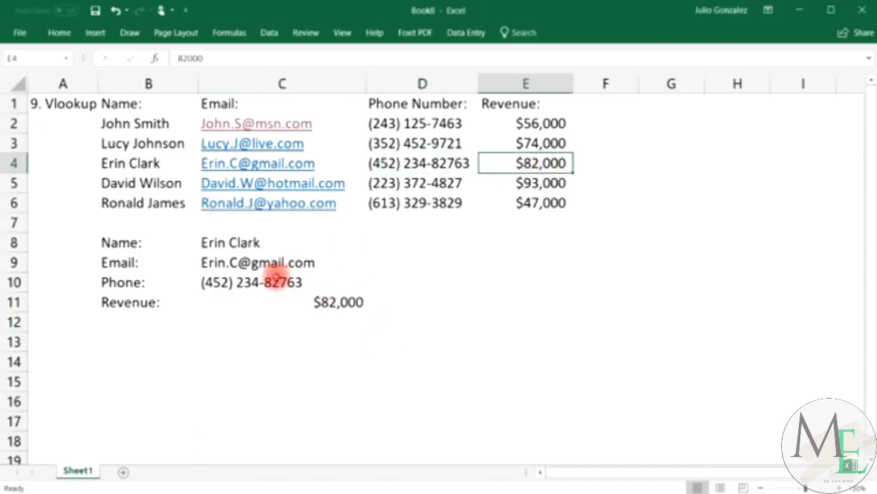
# Retitle A1 as '10. Drop Down List' and widen column A to fit the title.
pyautogui.moveTo(98, 83); pyautogui.dragTo(152, 88)
pyautogui.click(87, 106)
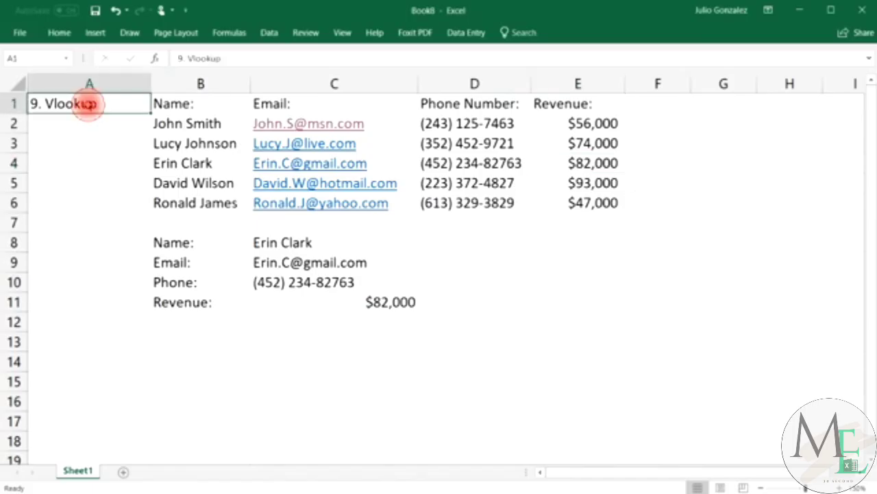
pyautogui.write('10.  D')
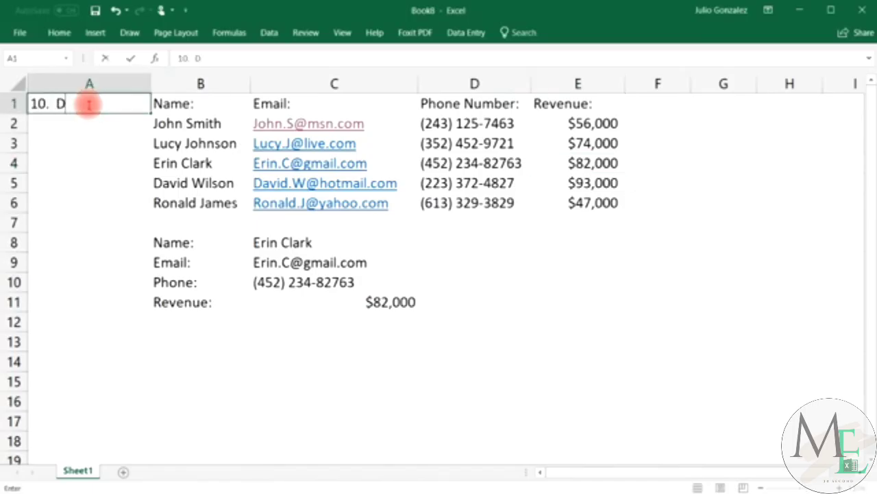
pyautogui.write('rop Down List')
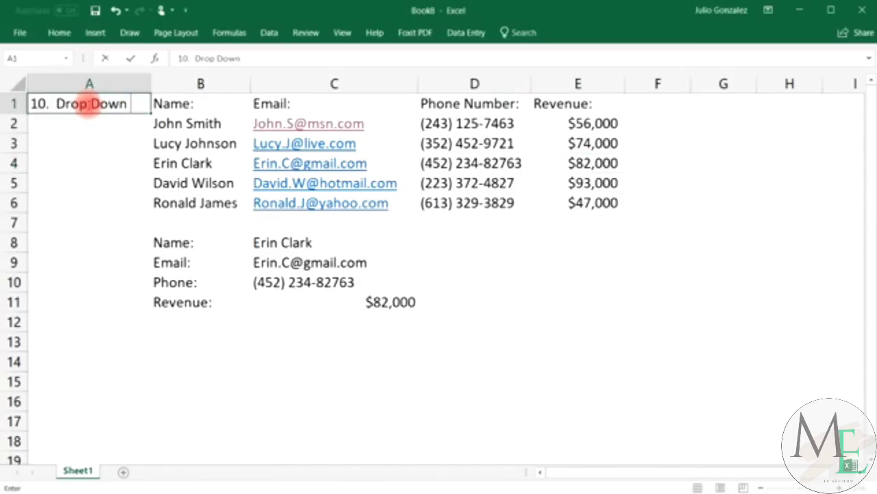
pyautogui.press('Return')
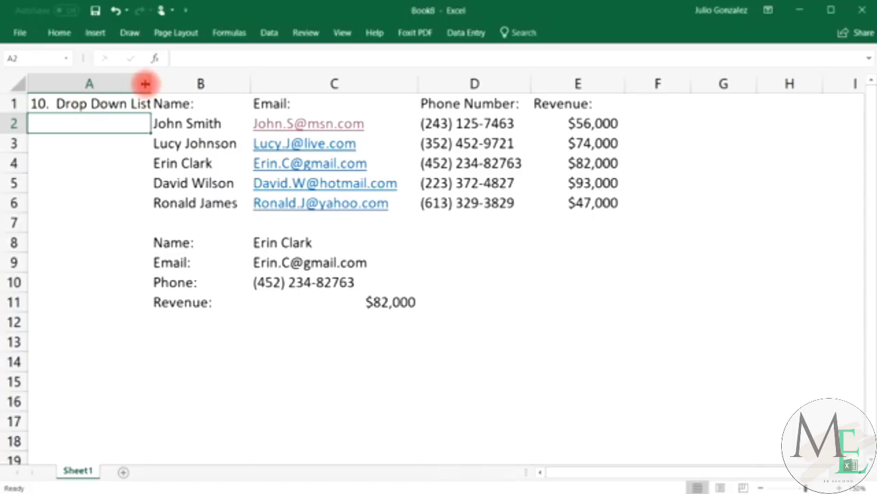
pyautogui.moveTo(150, 84); pyautogui.dragTo(162, 83)
pyautogui.click(414, 246)
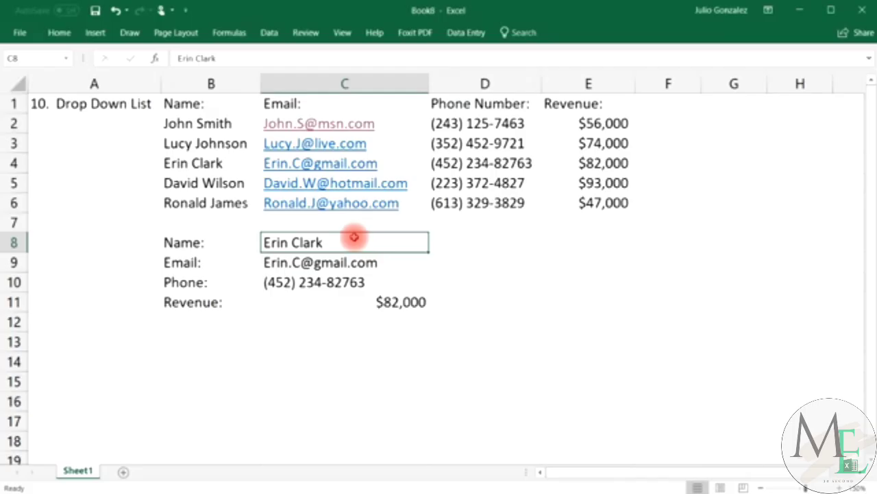
# Add List data validation to C8 with the source =$B$2:$B$6.
pyautogui.click(268, 34)
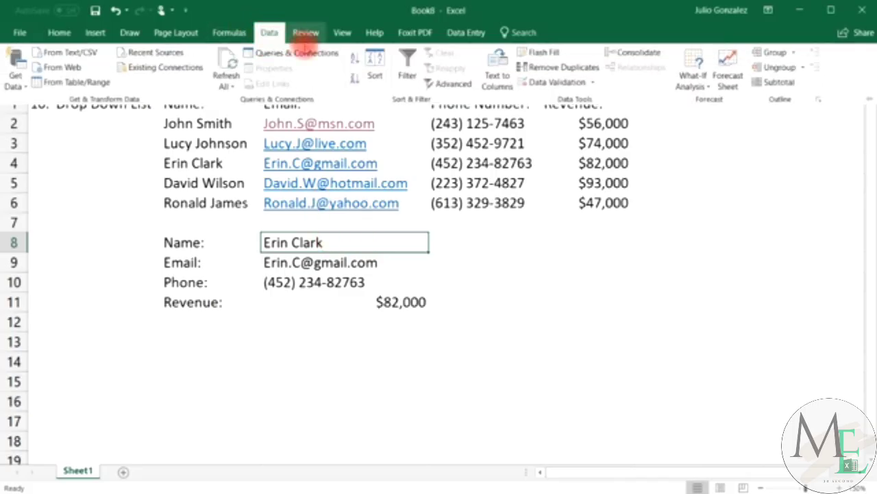
pyautogui.click(531, 78)
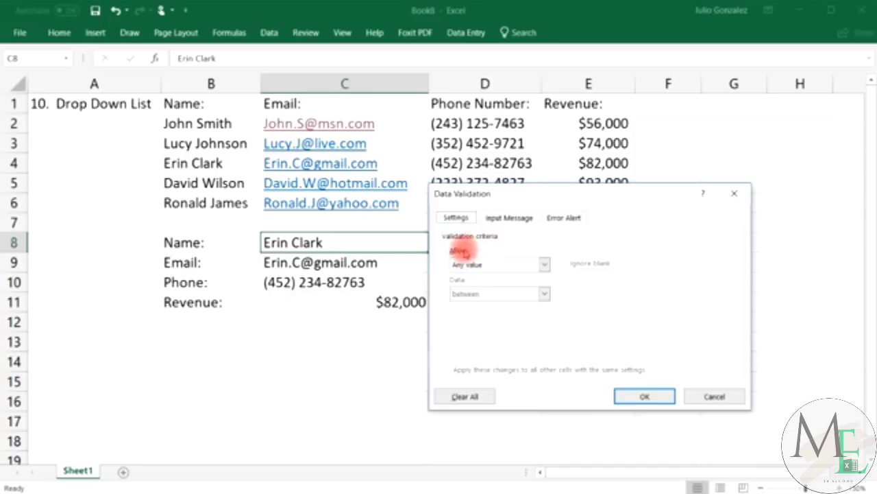
pyautogui.click(545, 265)
pyautogui.click(526, 306)
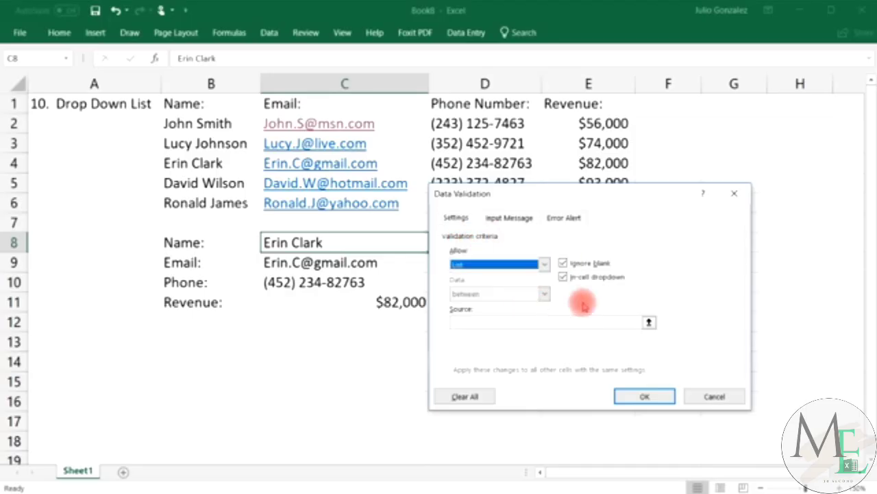
pyautogui.click(544, 323)
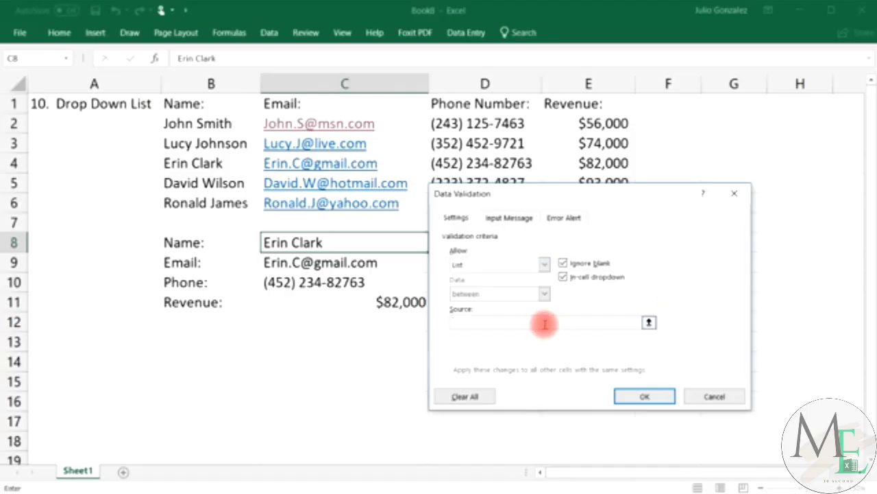
pyautogui.click(648, 322)
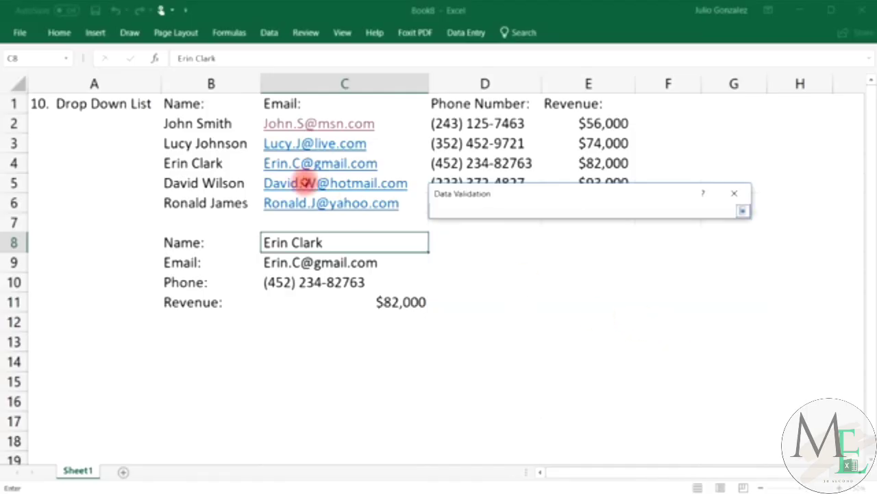
pyautogui.moveTo(220, 123); pyautogui.dragTo(229, 204)
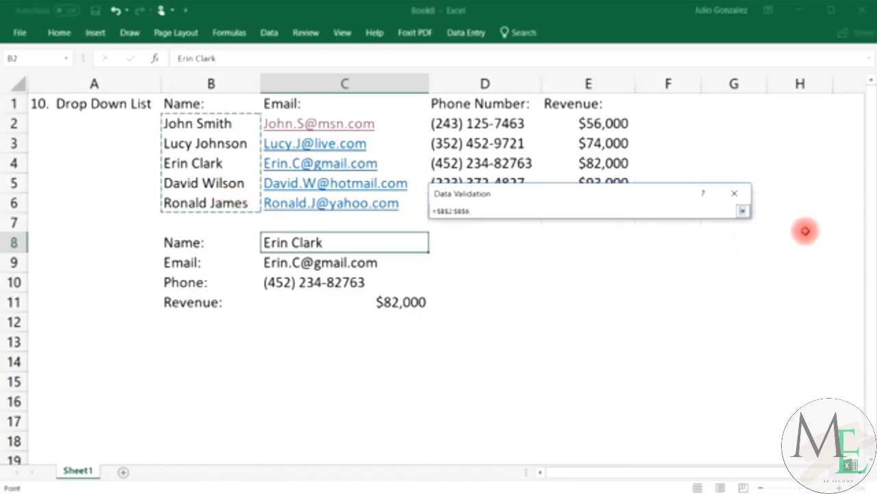
pyautogui.press('Return')
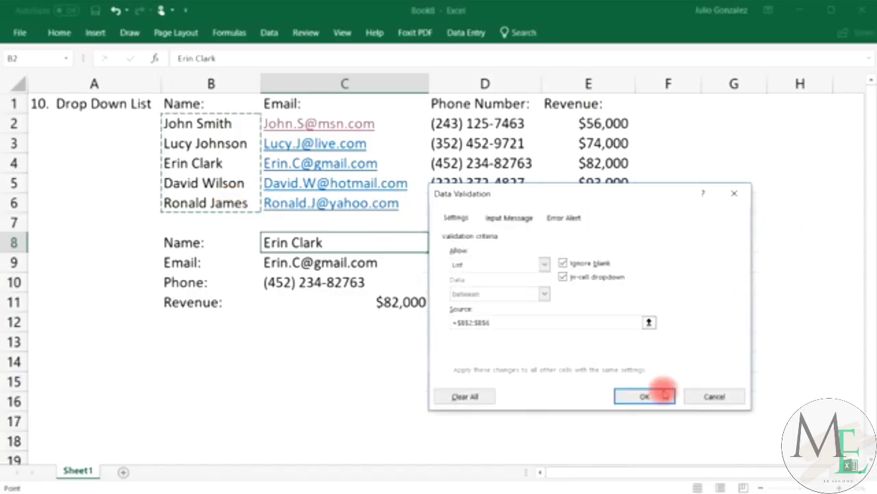
pyautogui.click(664, 394)
# Try each of the five names from C8's drop-down, ending on the fifth person with $47,000 revenue.
pyautogui.click(437, 248)
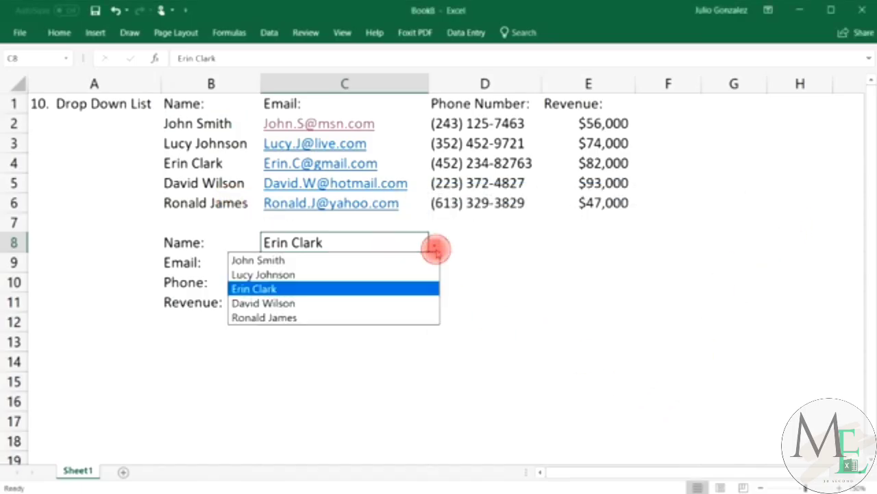
pyautogui.click(423, 259)
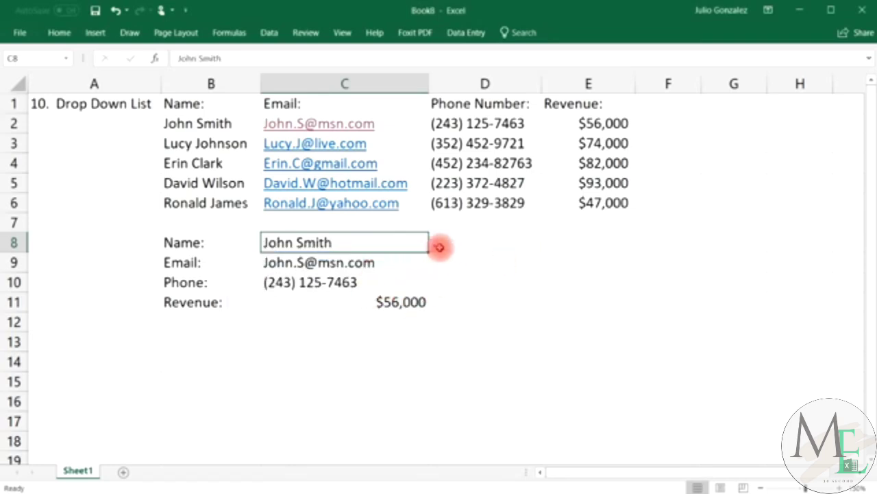
pyautogui.click(436, 244)
pyautogui.click(404, 272)
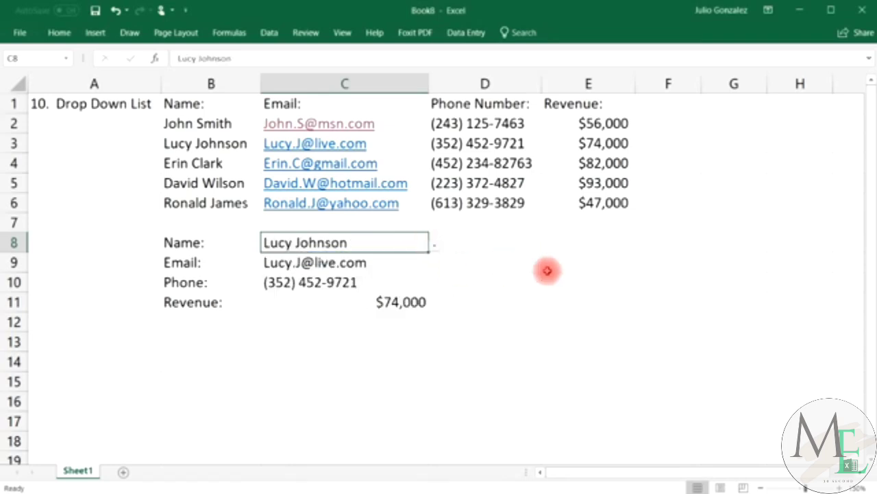
pyautogui.click(433, 244)
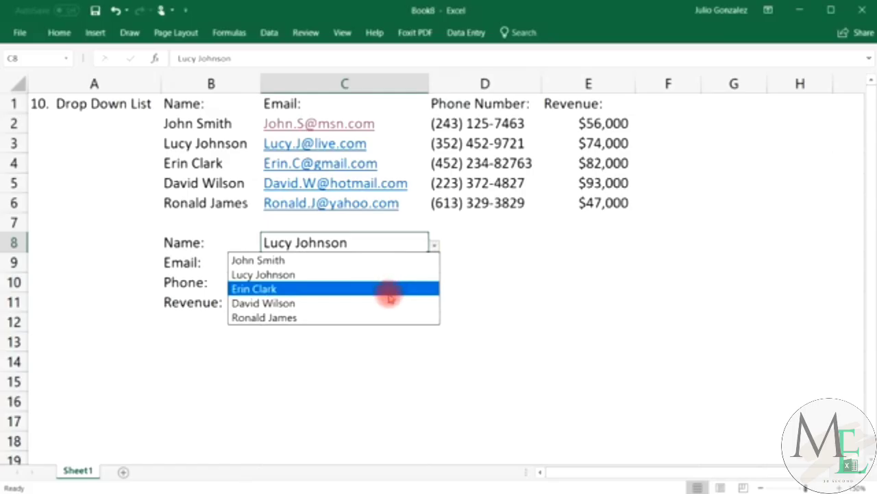
pyautogui.click(391, 288)
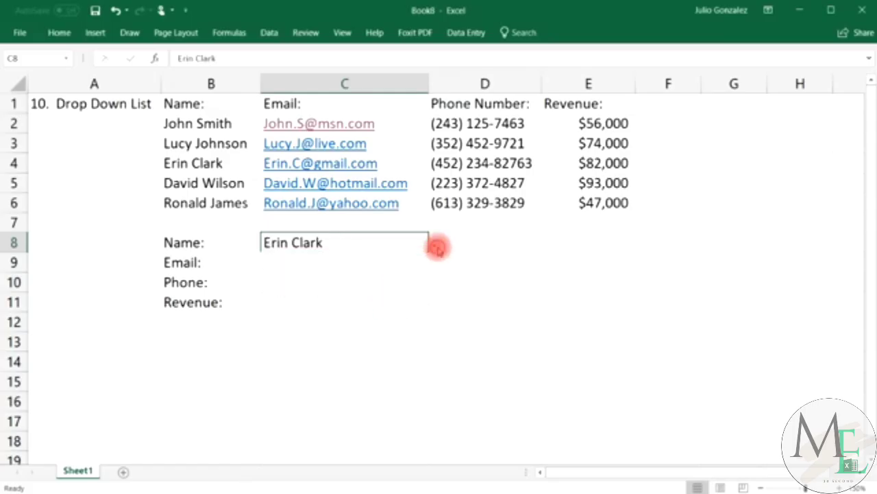
pyautogui.click(436, 246)
pyautogui.click(402, 302)
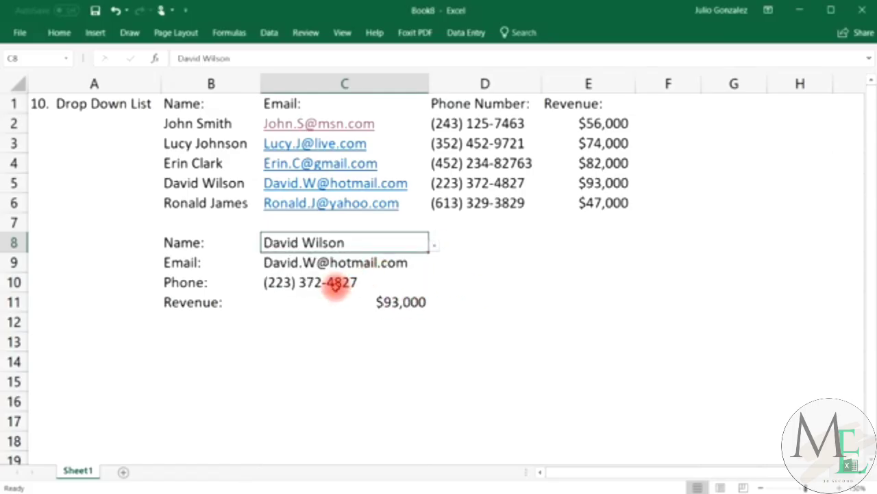
pyautogui.click(436, 248)
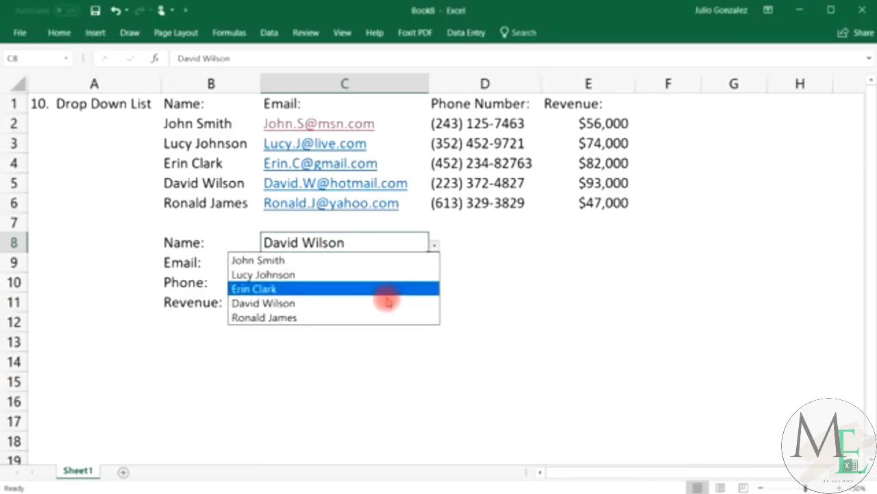
pyautogui.click(379, 315)
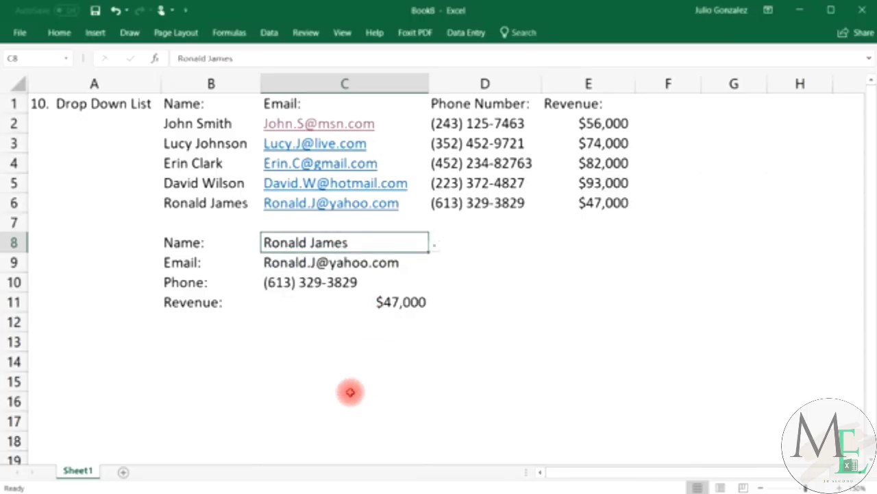
pyautogui.click(118, 109)
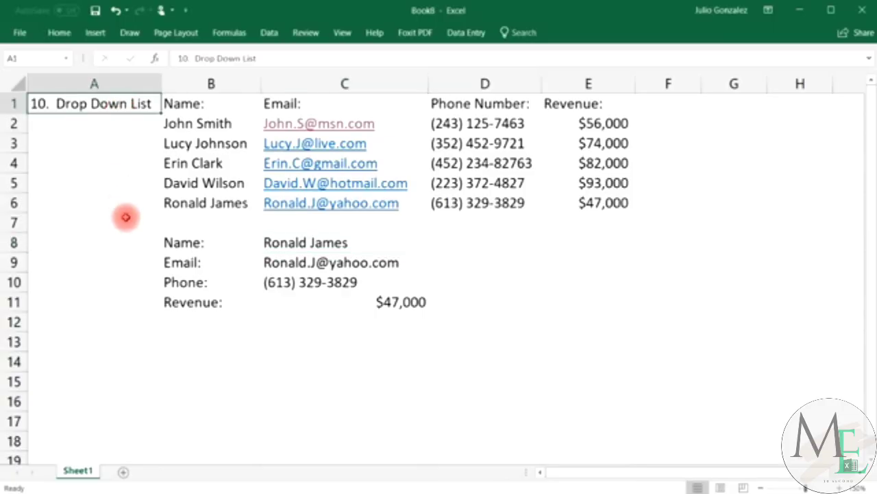